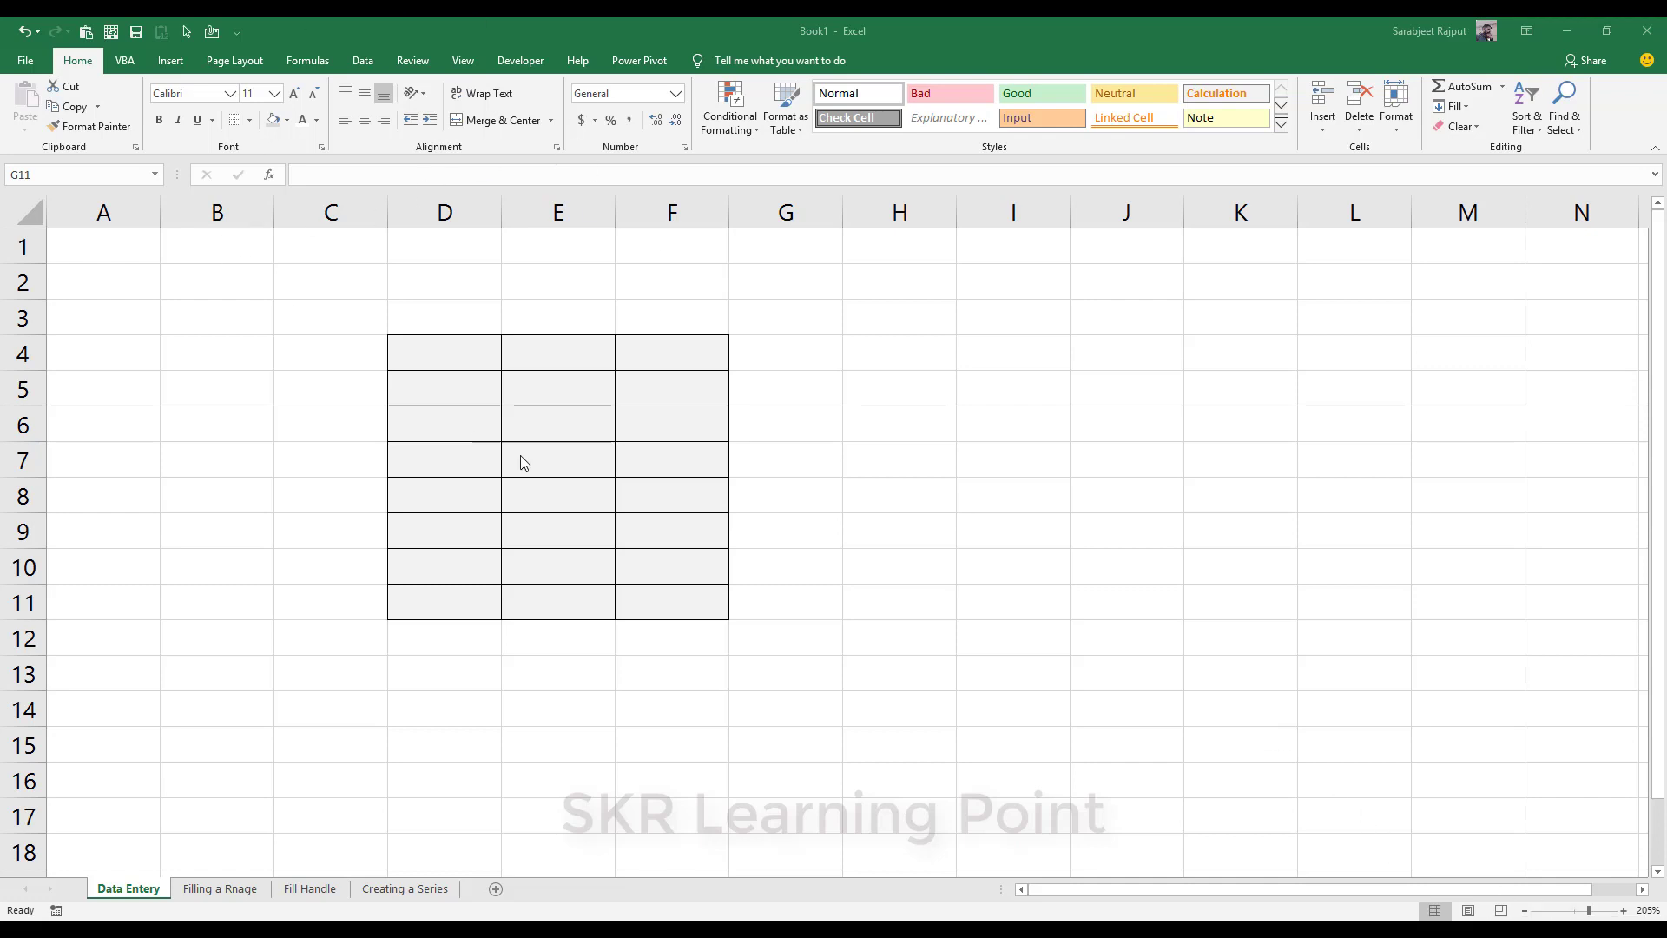
- Select D4:F11 and enter 8, 8, 9, 4 and 4 down cells D4 to D8
{"action": "left_click_drag", "start_coordinate": [465, 365], "coordinate": [688, 610]}
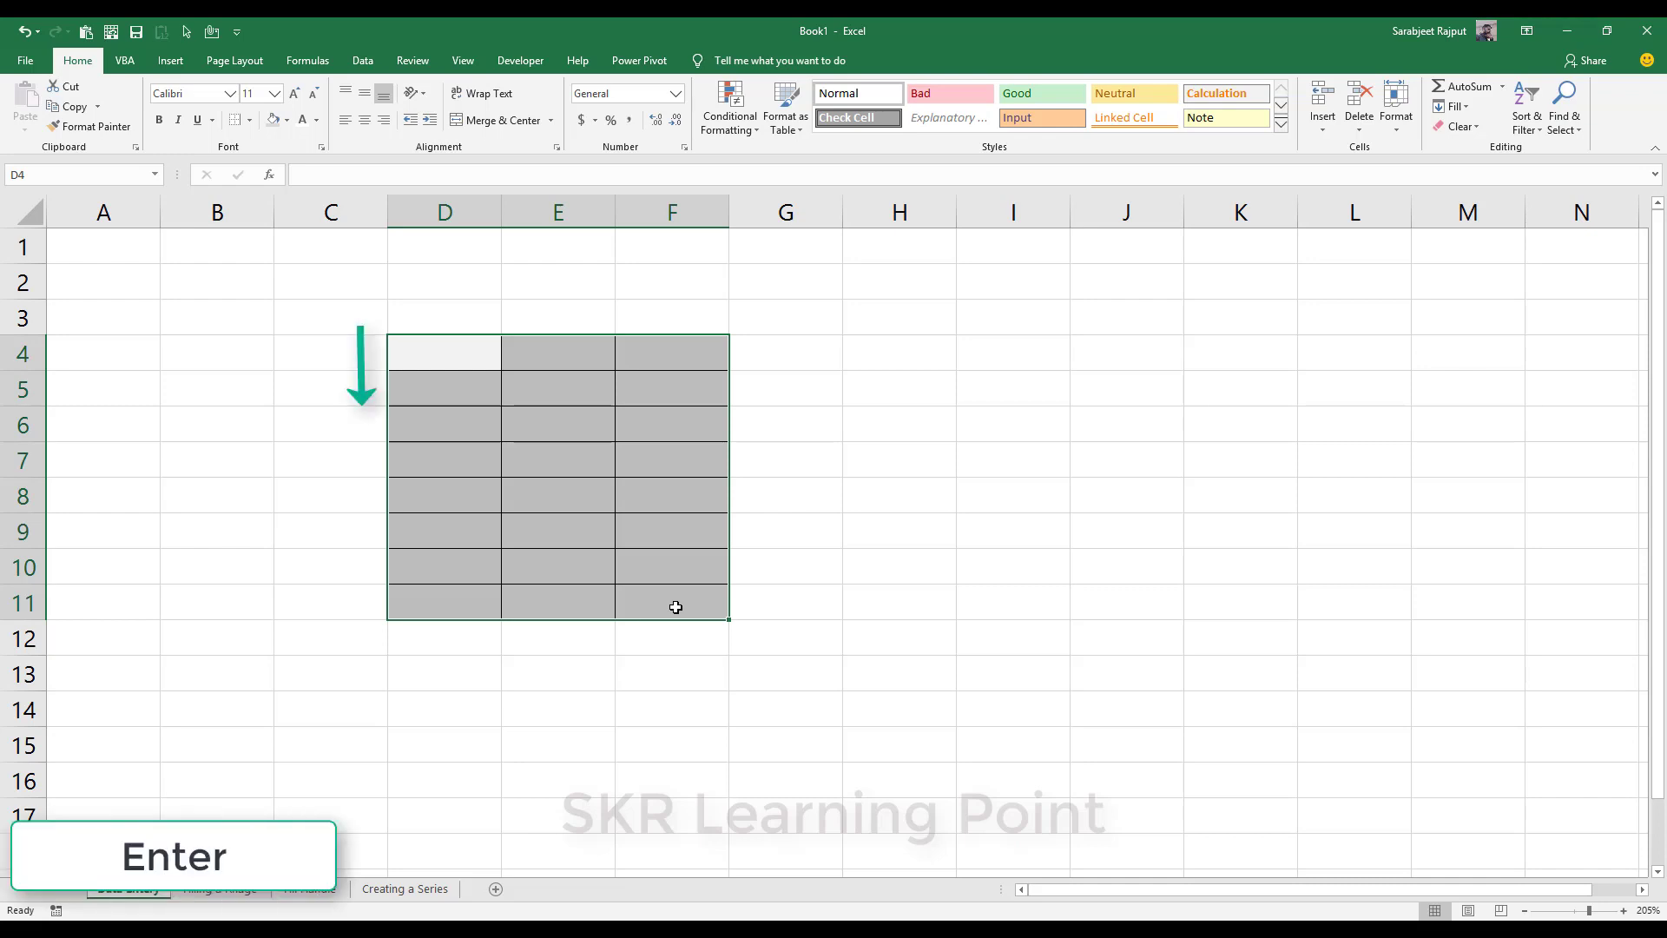
{"action": "type", "text": "8"}
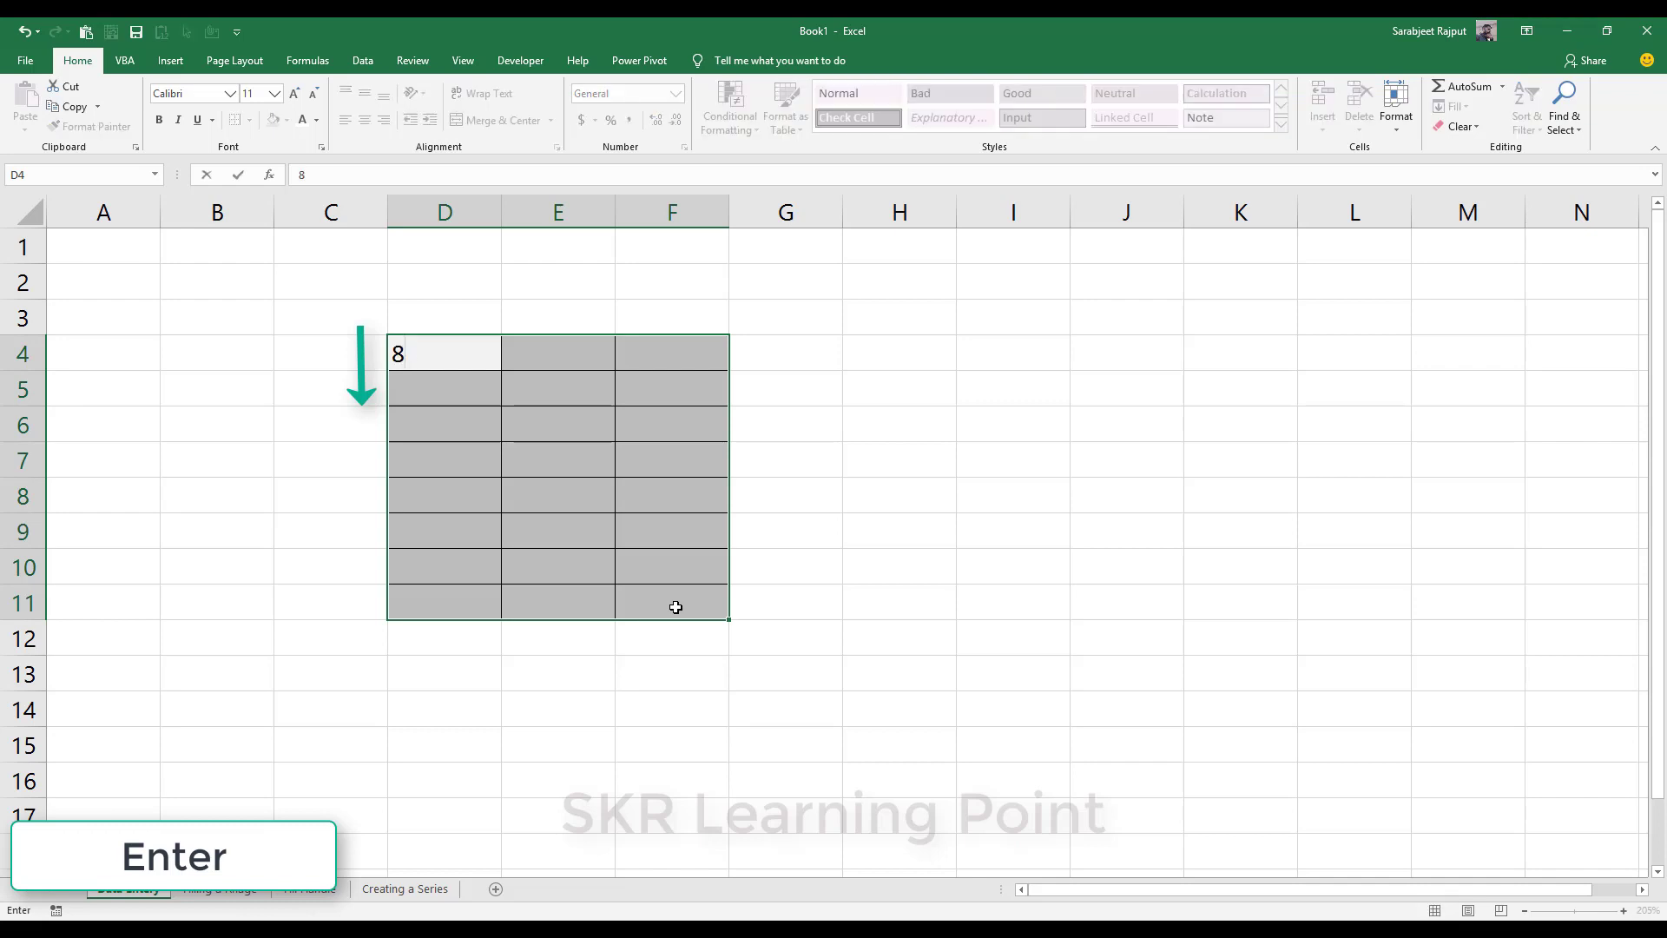
{"action": "key", "text": "Return"}
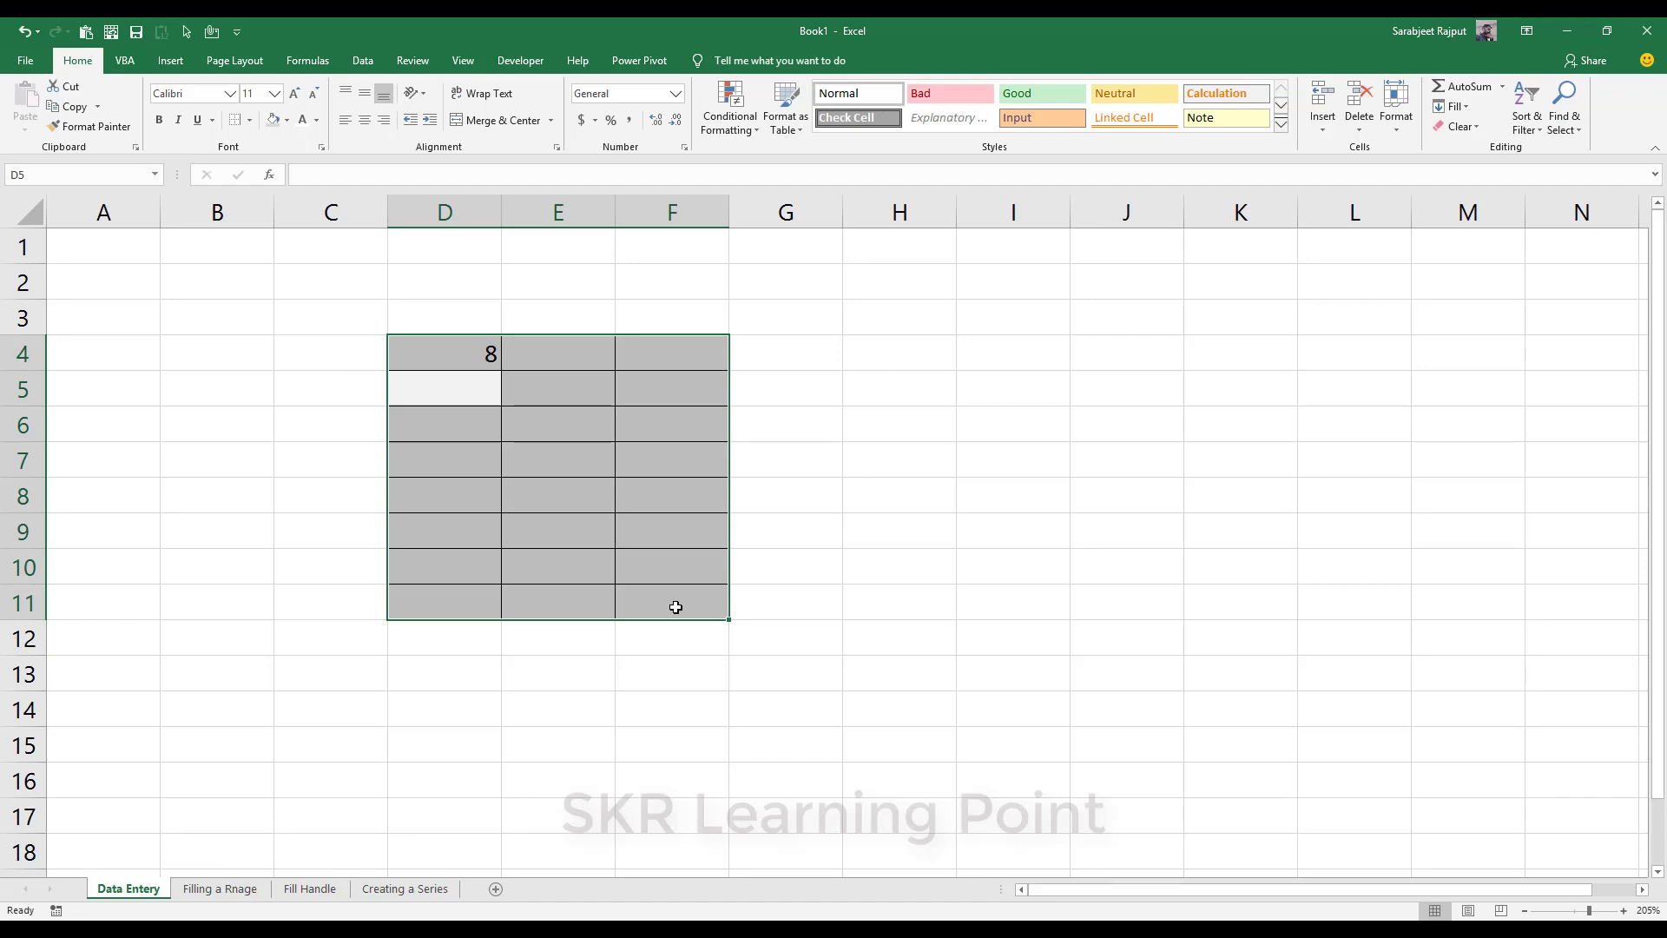
{"action": "type", "text": "8"}
{"action": "key", "text": "Return"}
{"action": "type", "text": "9"}
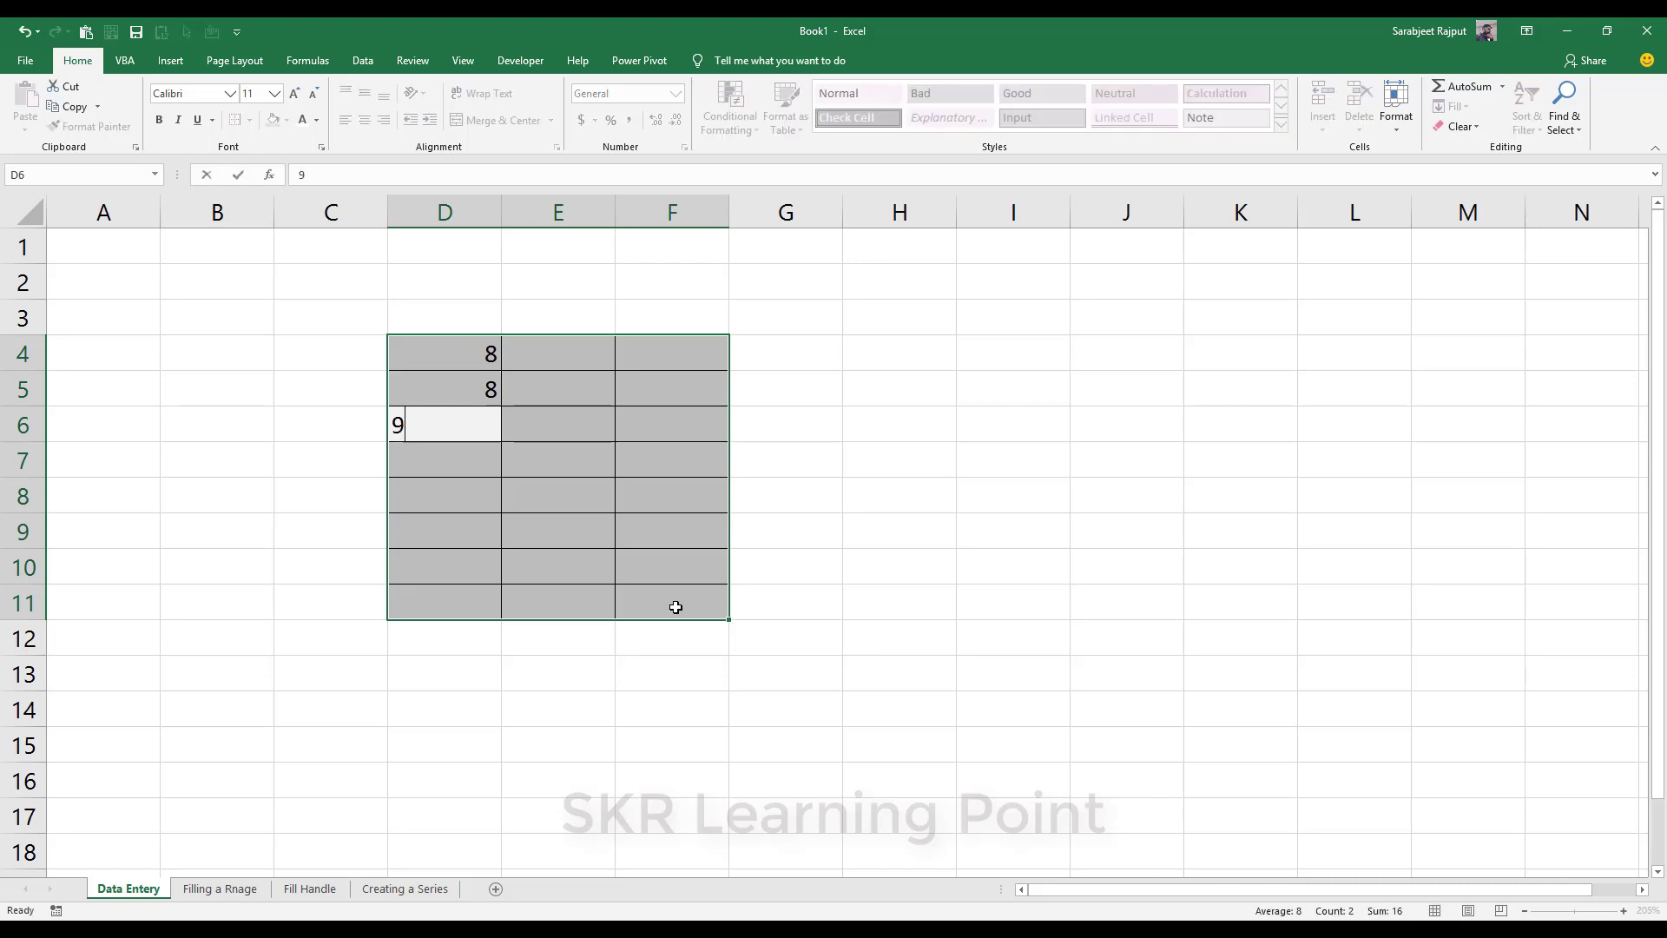
{"action": "key", "text": "Return"}
{"action": "type", "text": "4"}
{"action": "key", "text": "Return"}
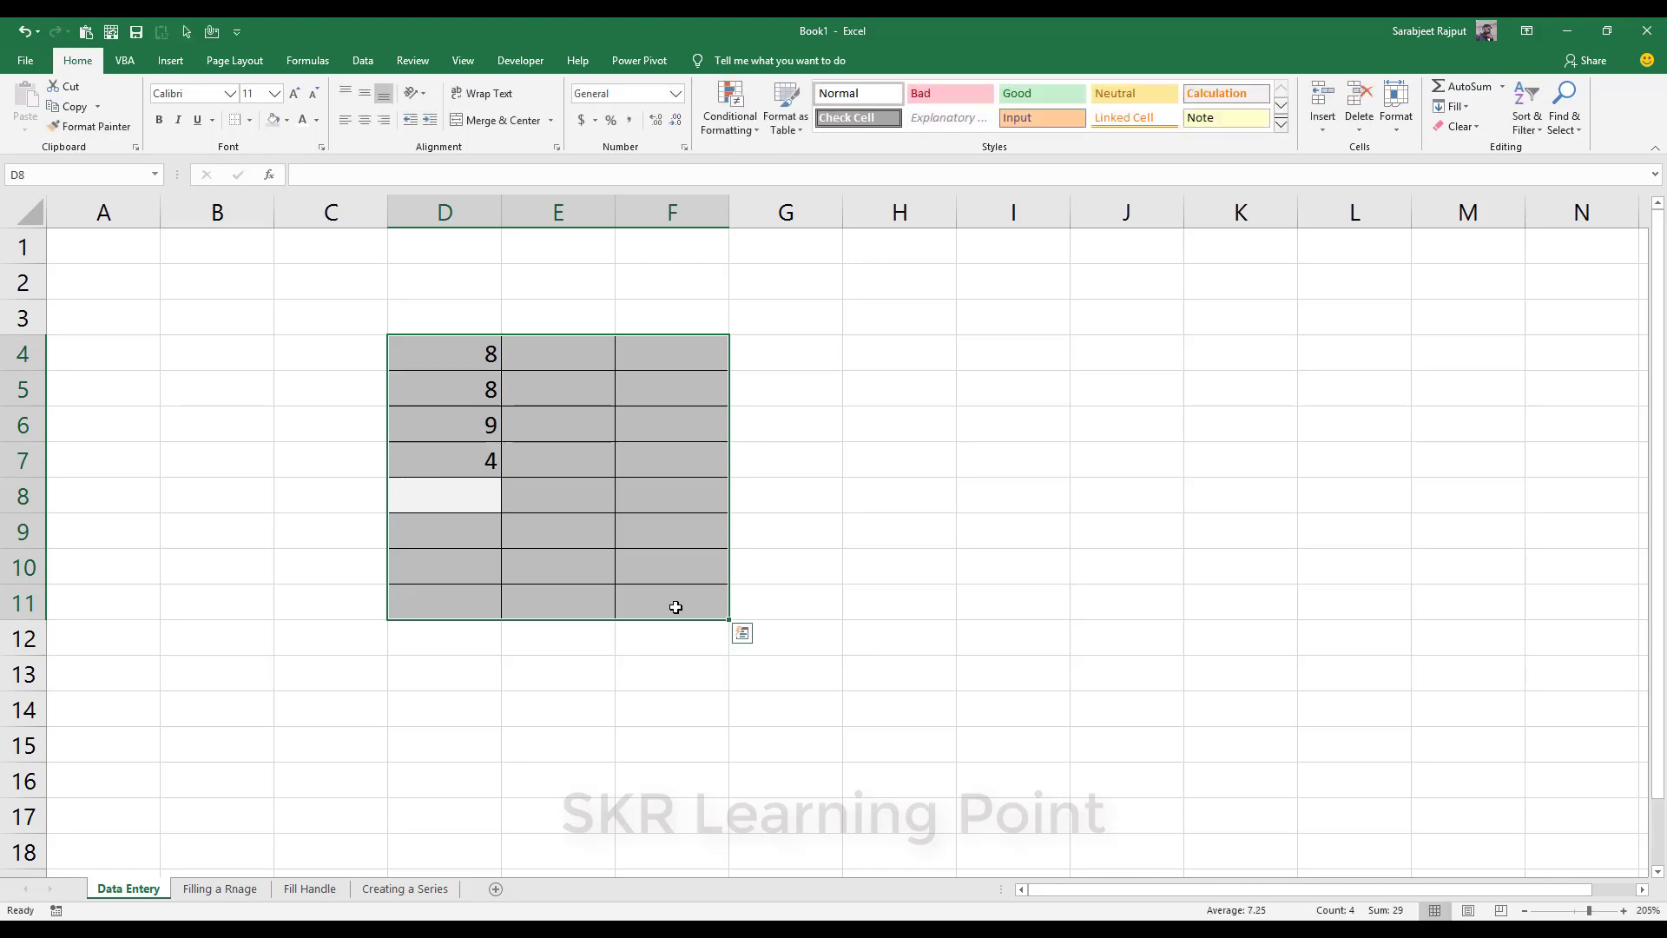
{"action": "type", "text": "4"}
{"action": "key", "text": "Return"}
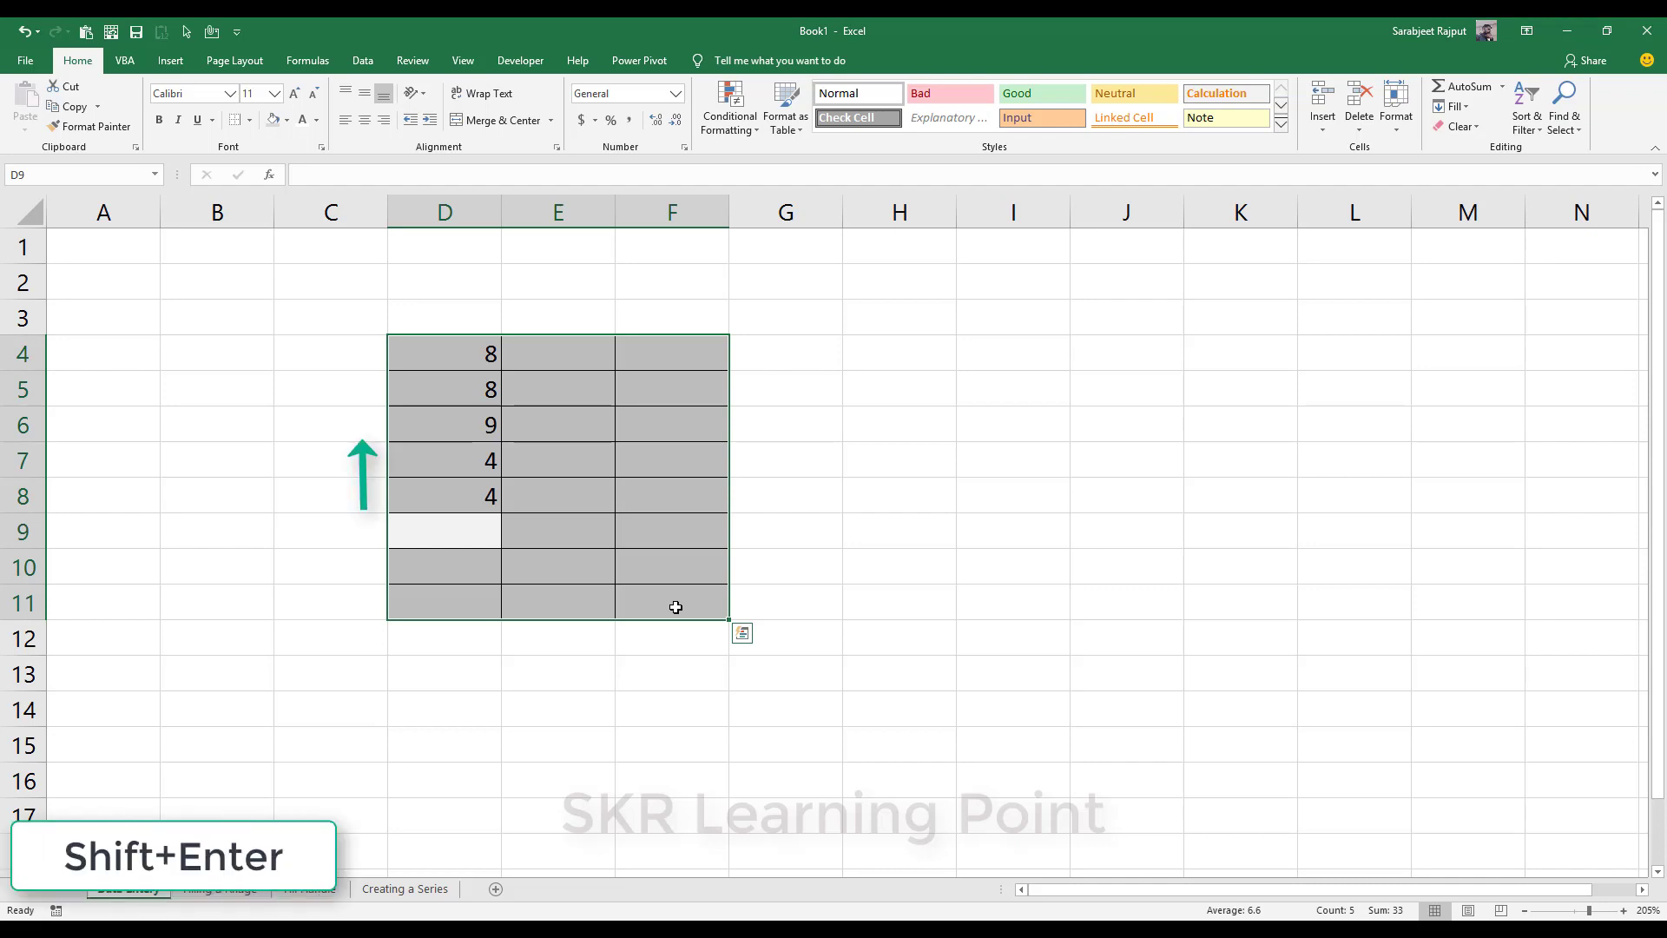
- Go back up to D7 within the selected range, change its value to 54, and return to D9
{"action": "key", "text": "shift+Return"}
{"action": "key", "text": "shift+Return"}
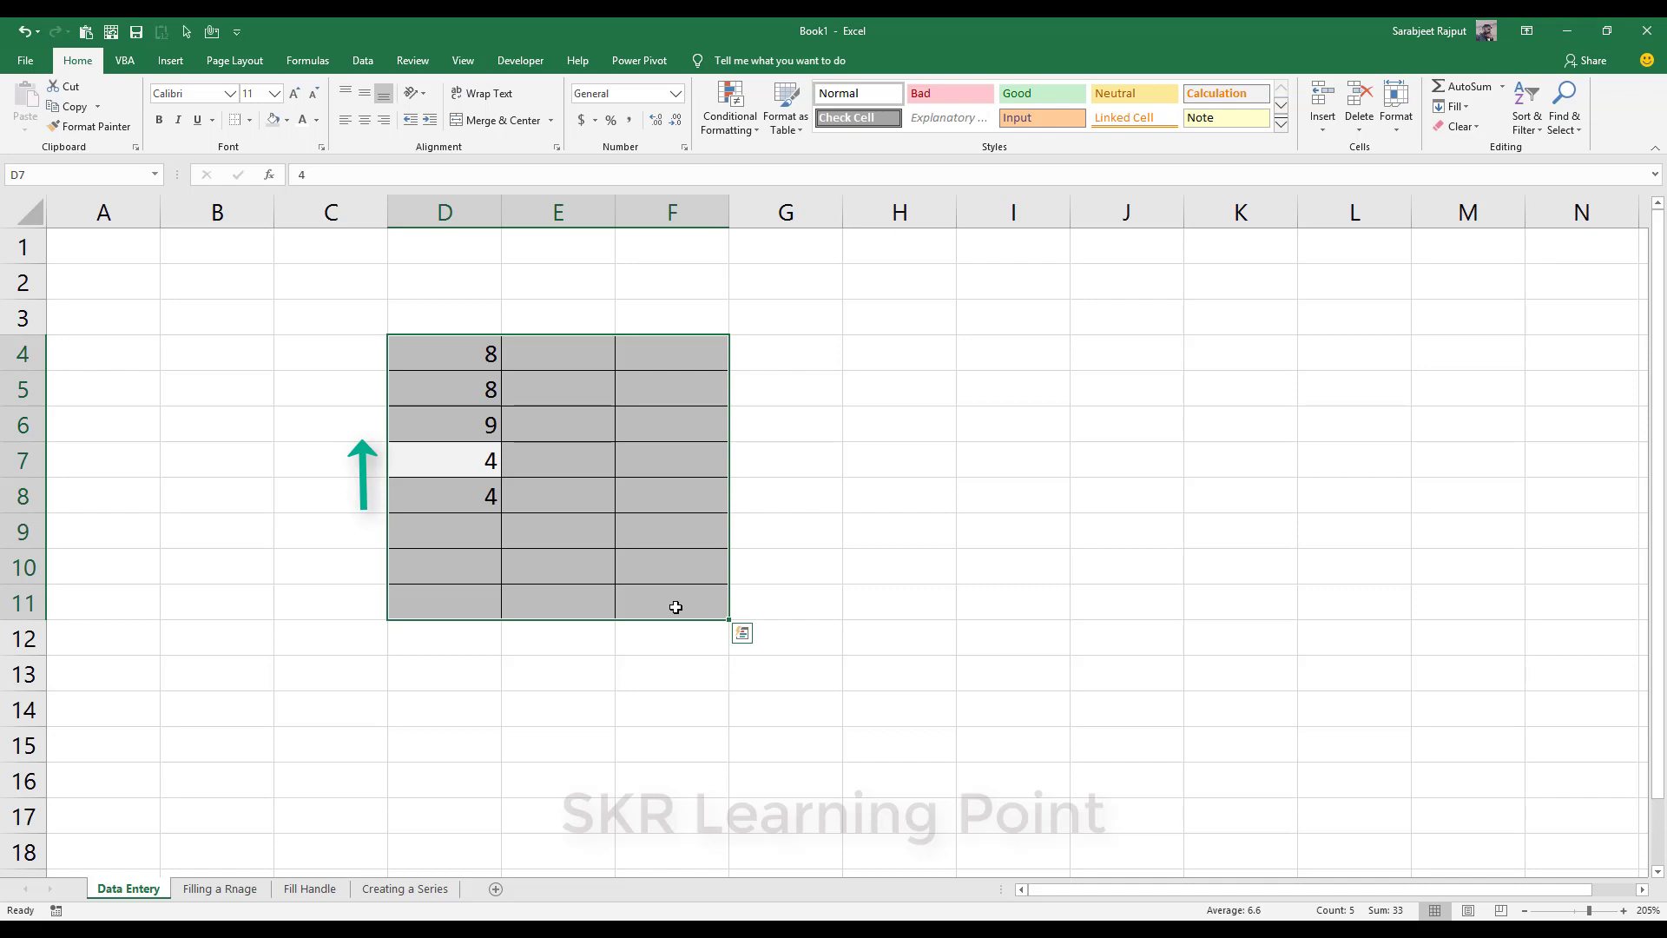
{"action": "type", "text": "54"}
{"action": "key", "text": "Return"}
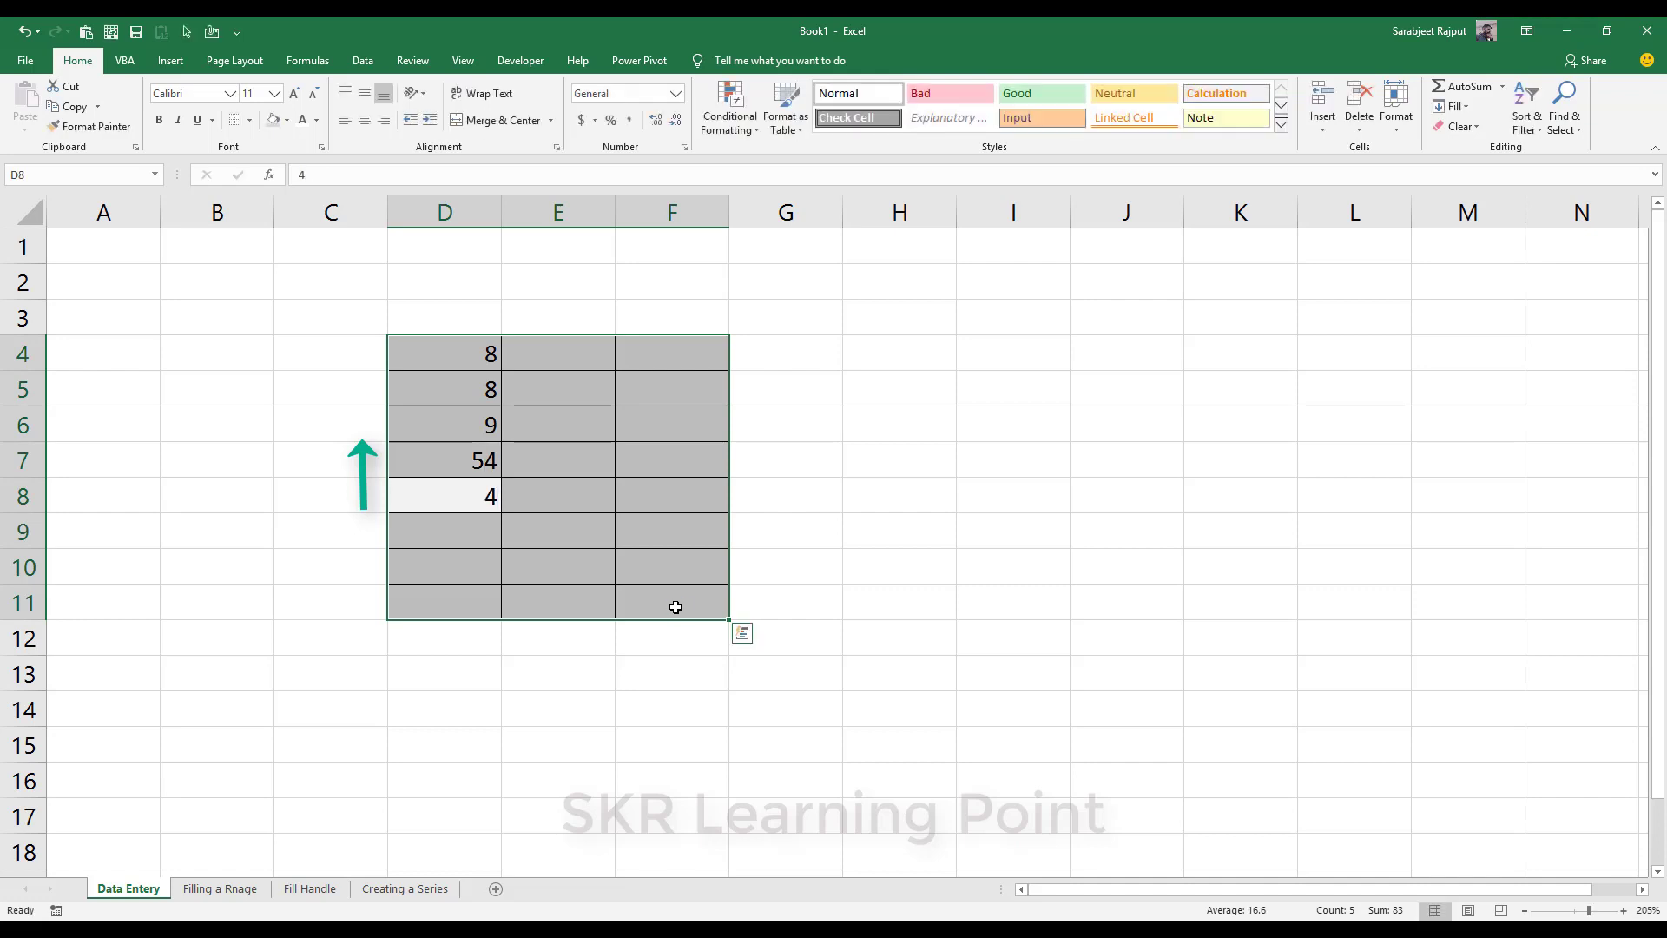
{"action": "key", "text": "Return"}
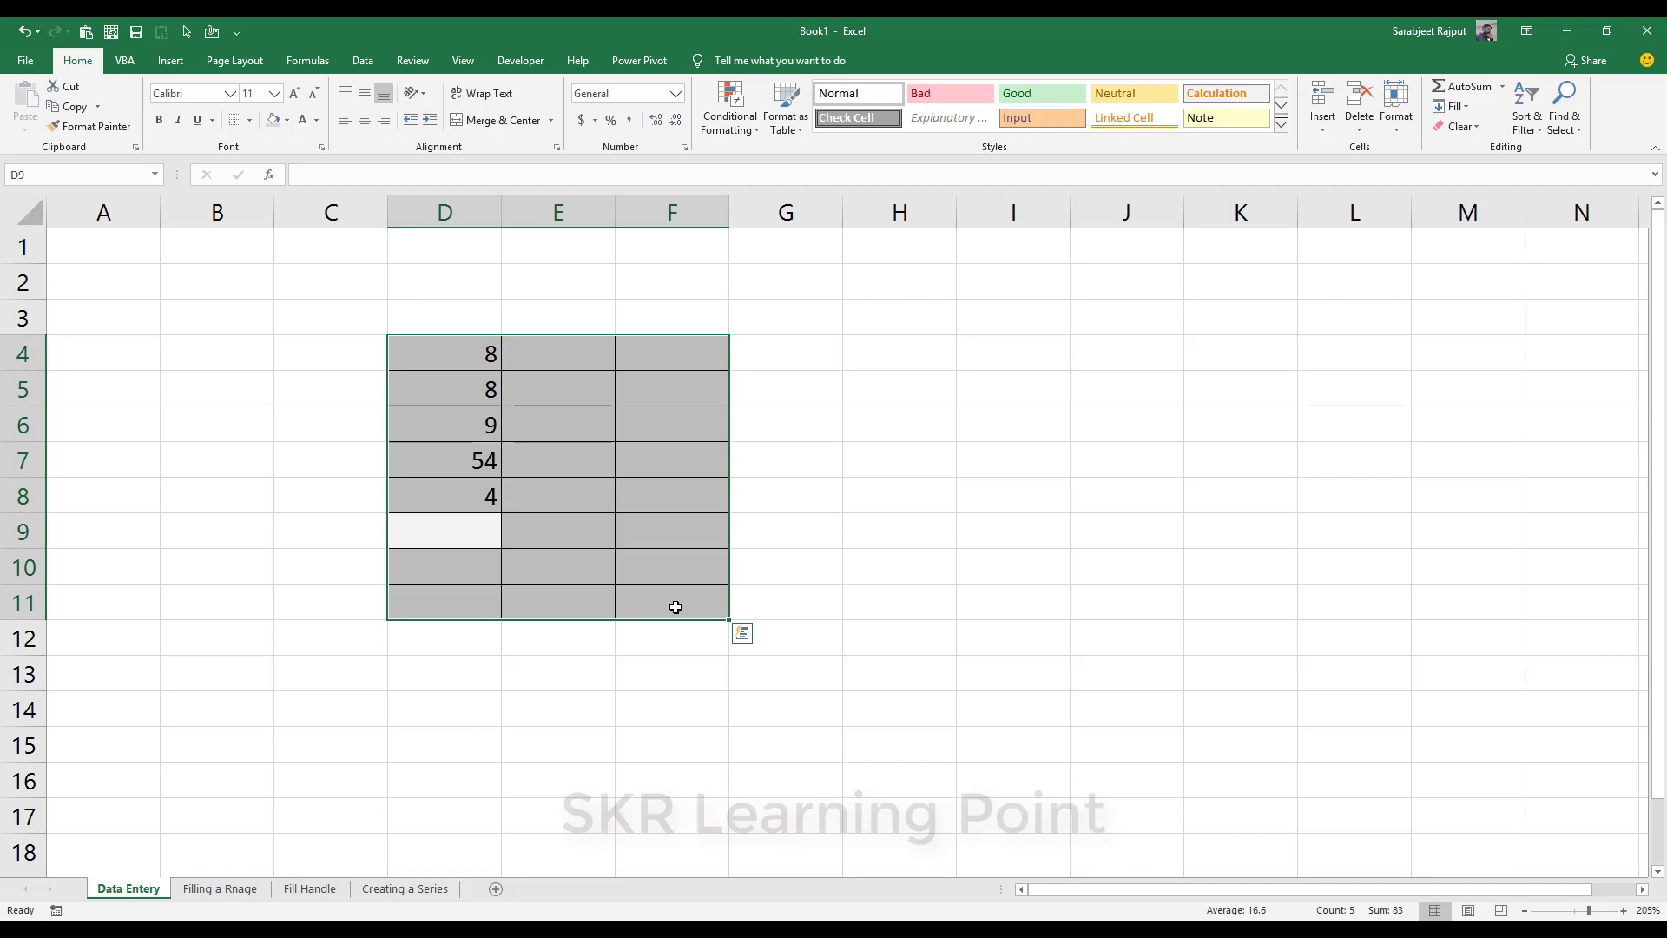
- Enter 848 in D9 and 857 in E9, moving back to D9 while keeping the range selected
{"action": "type", "text": "848"}
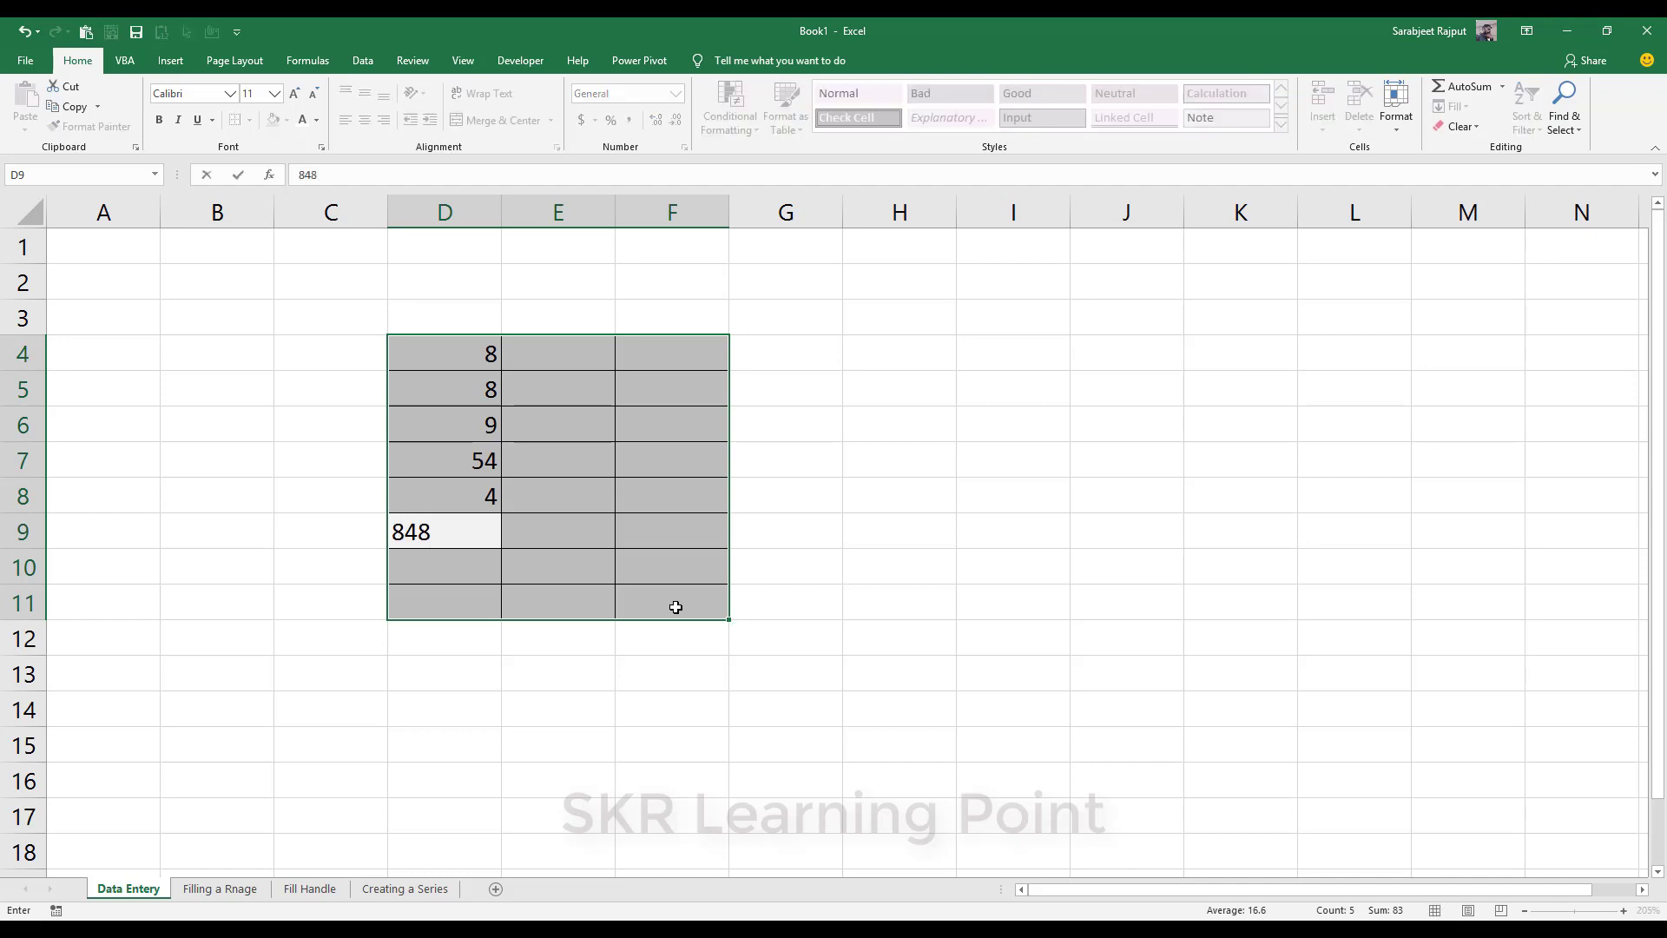
{"action": "key", "text": "Tab"}
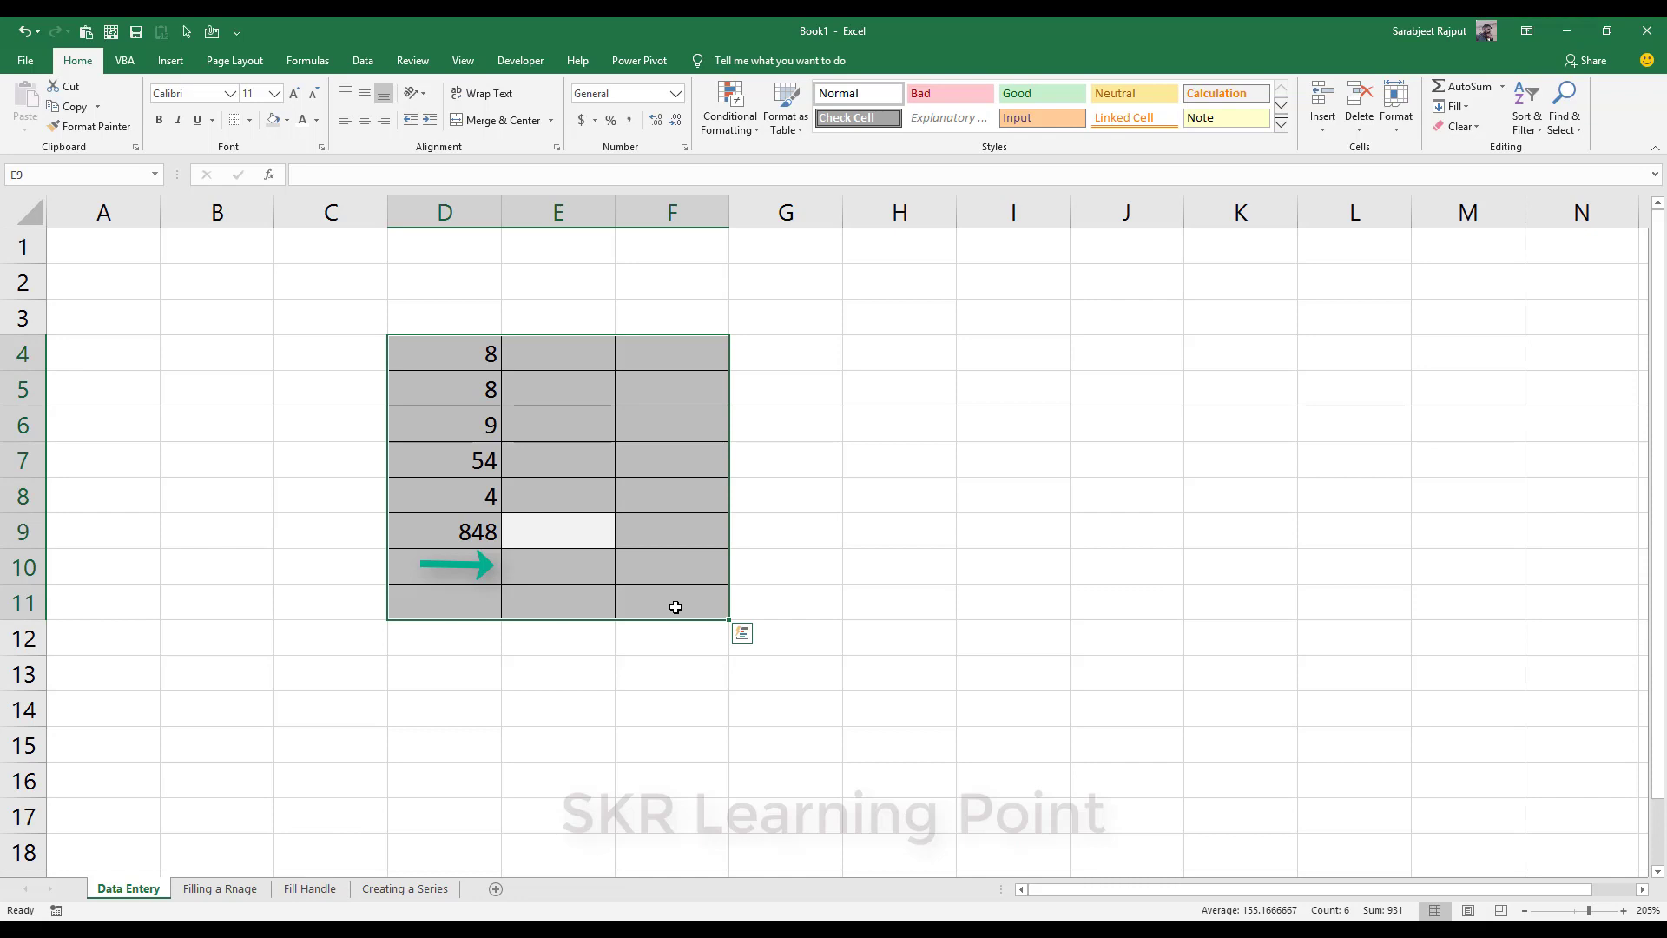
{"action": "type", "text": "857"}
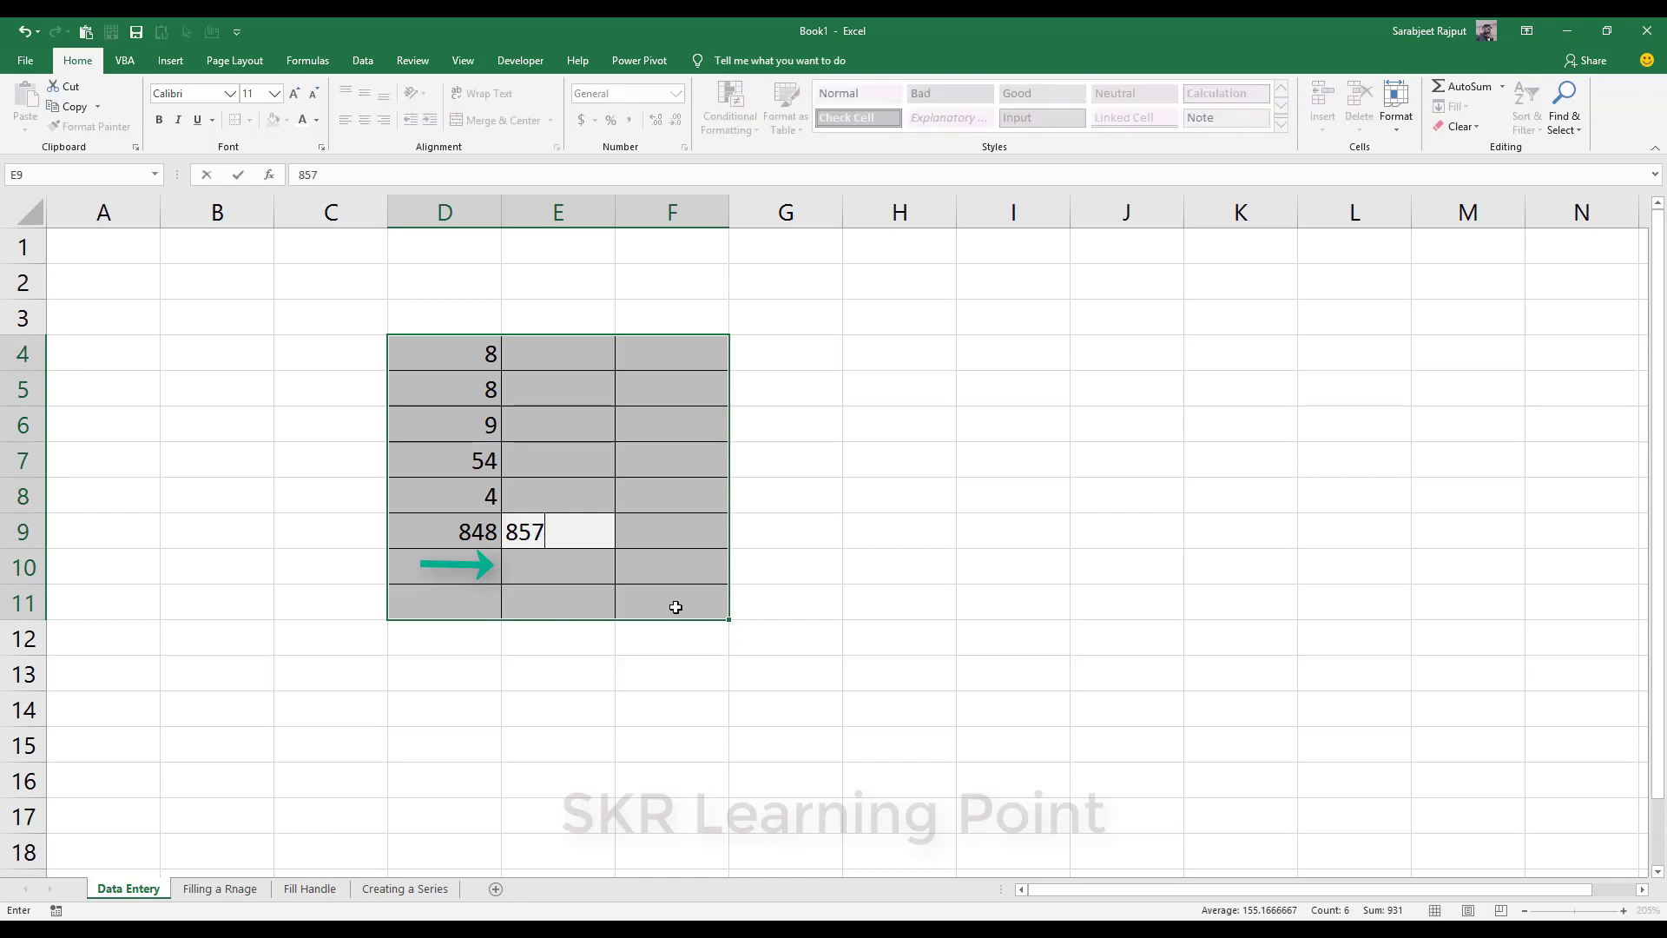
{"action": "key", "text": "shift+Tab"}
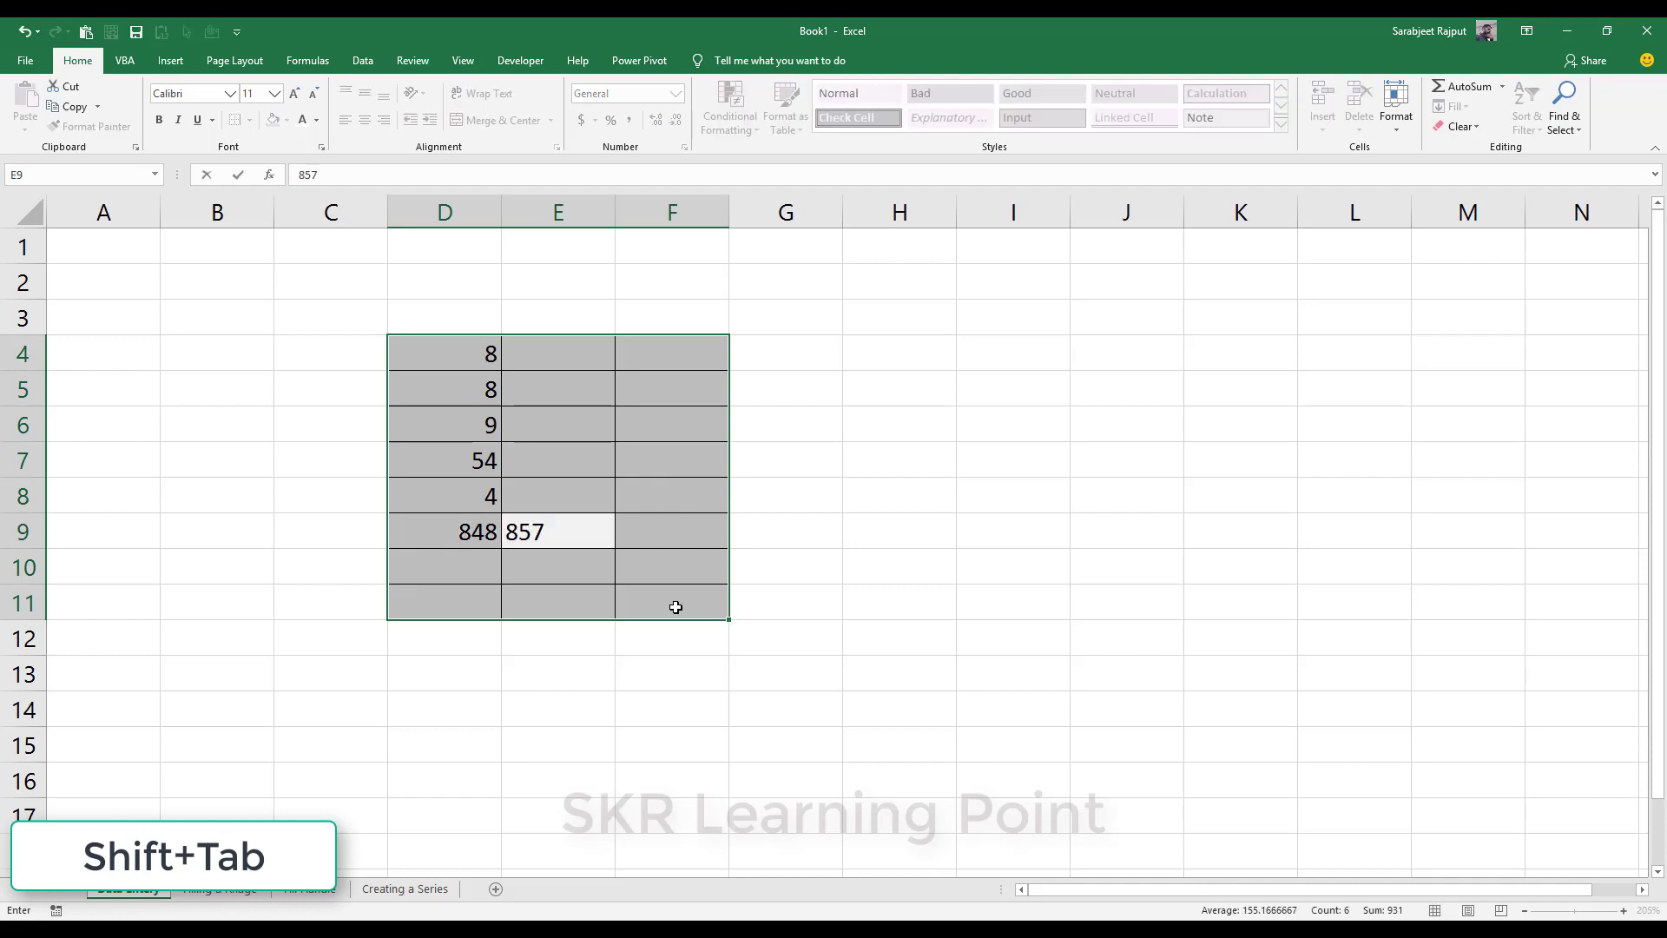
{"action": "key", "text": "shift+Tab"}
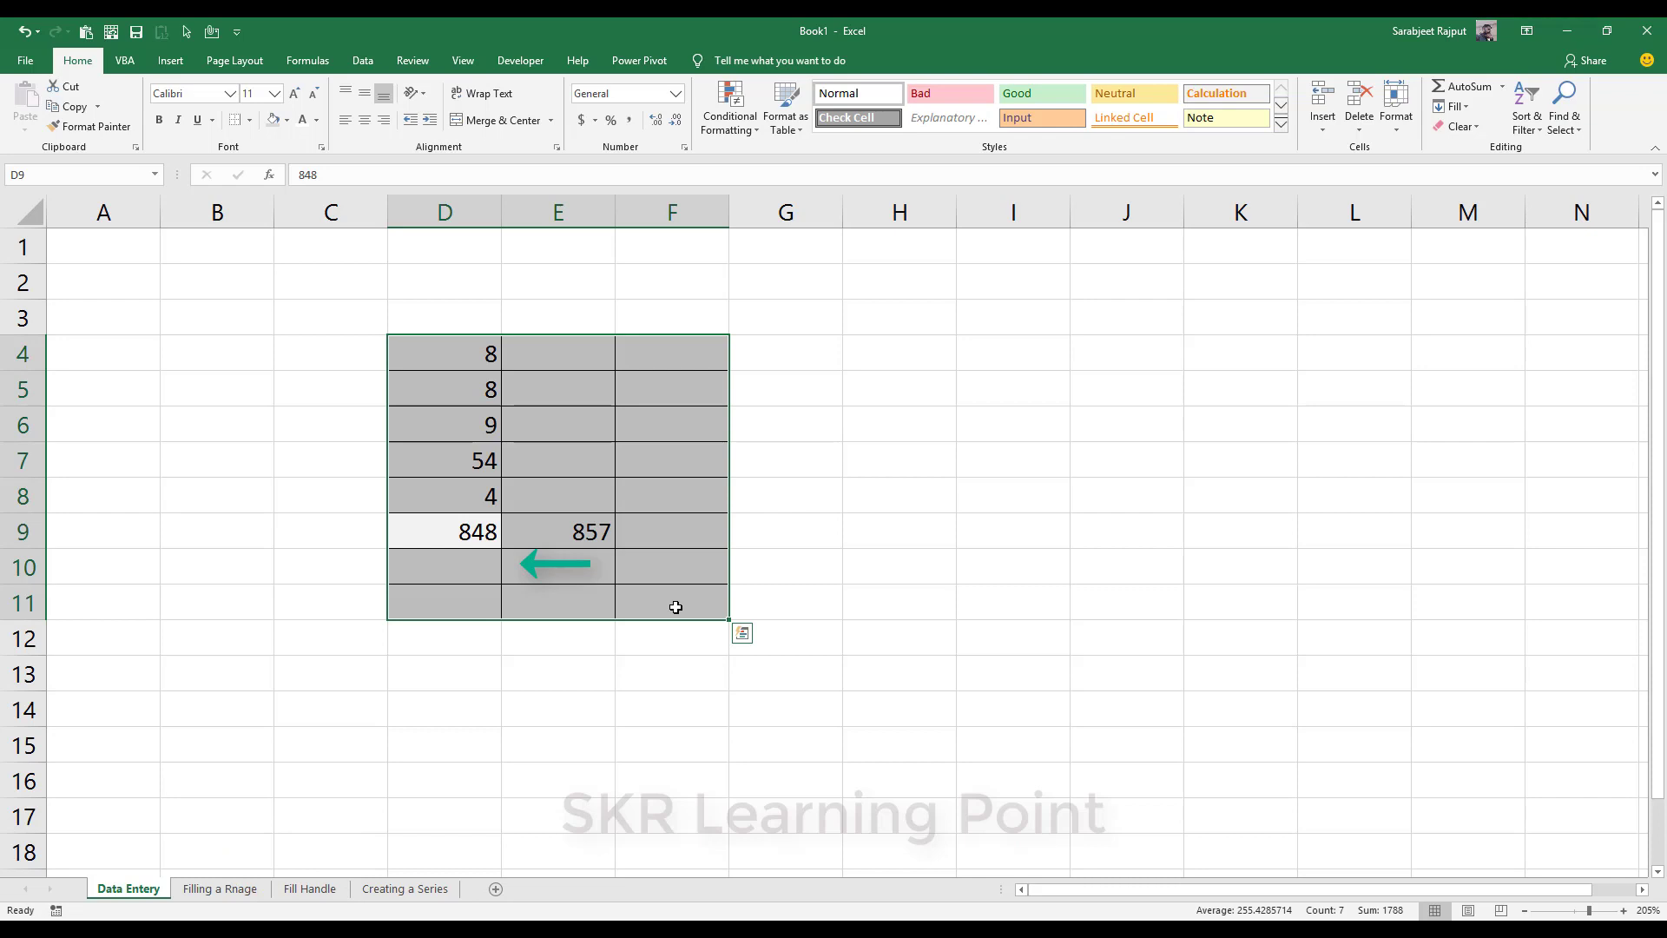
- Step the active cell backwards, row by row, through the selected range from D9 to D6
{"action": "key", "text": "shift+Tab"}
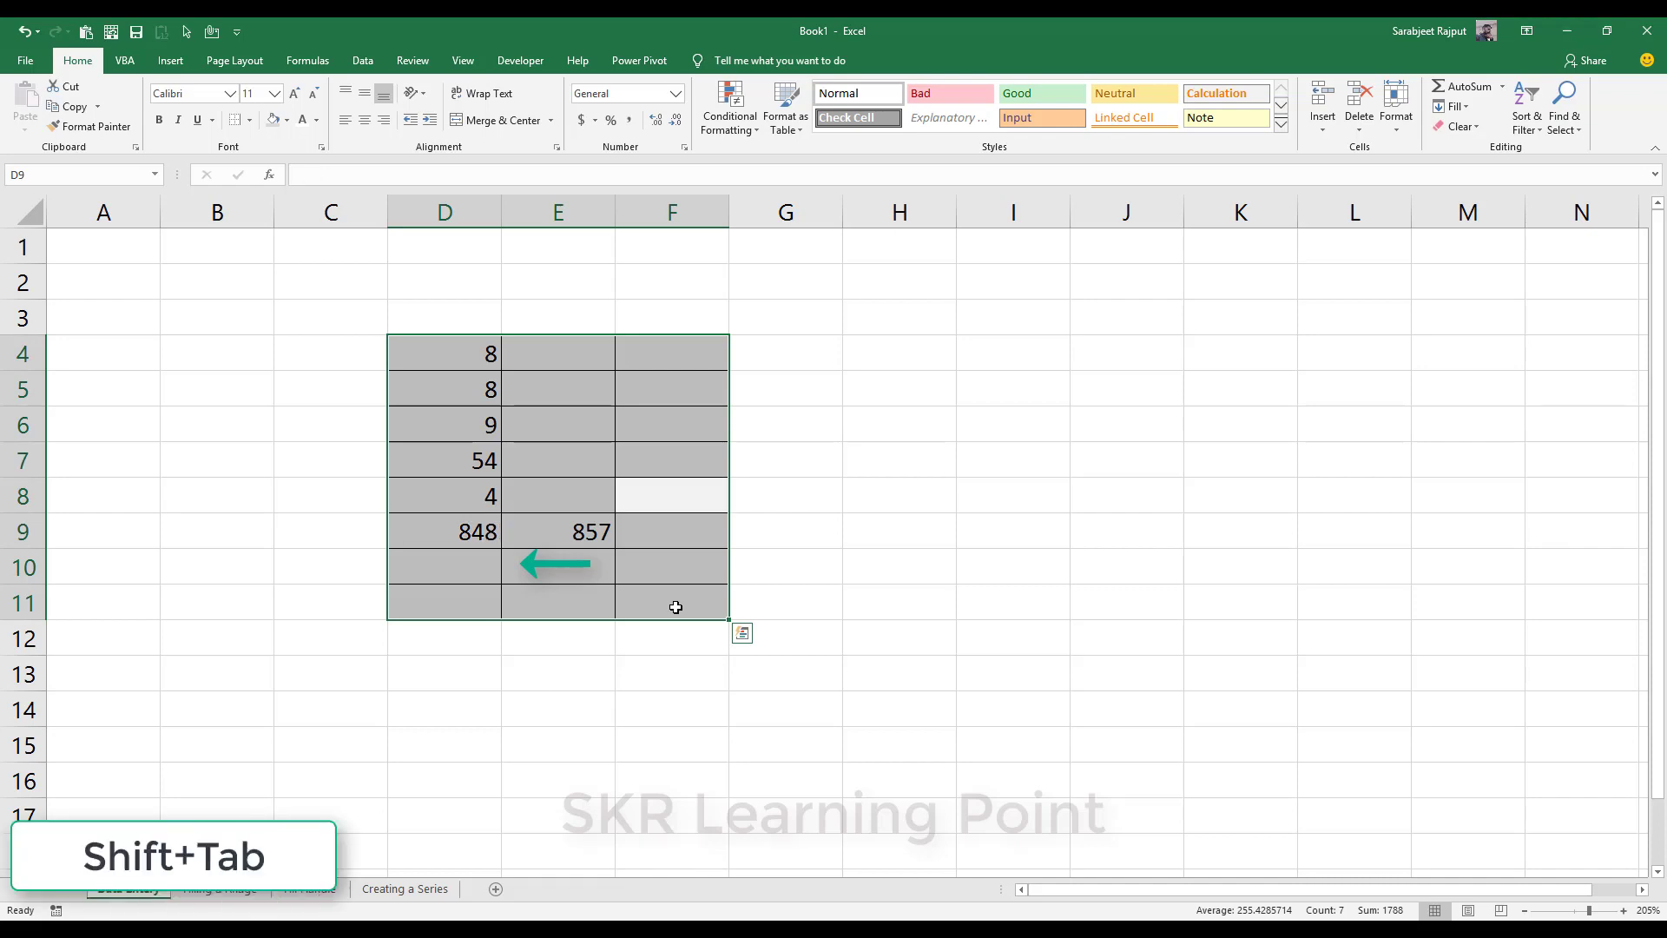
{"action": "key", "text": "shift+Tab"}
{"action": "key", "text": "shift+Tab"}
{"action": "key", "text": "shift+Tab"}
{"action": "key", "text": "shift+Tab"}
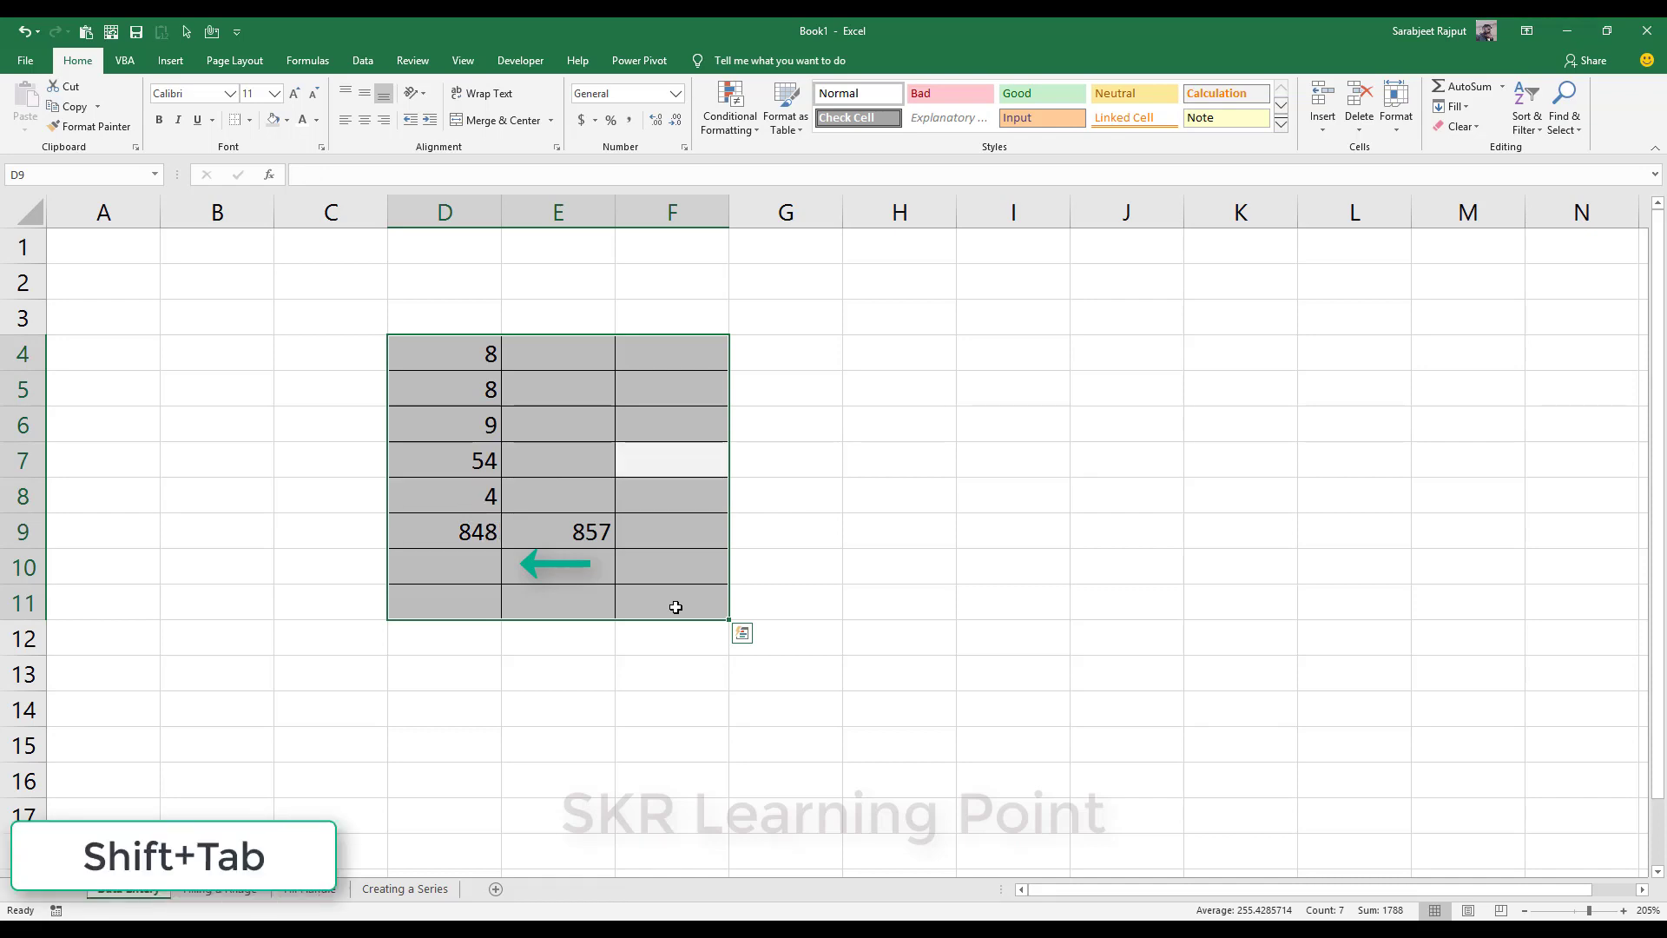
{"action": "key", "text": "shift+Tab"}
{"action": "key", "text": "shift+Tab"}
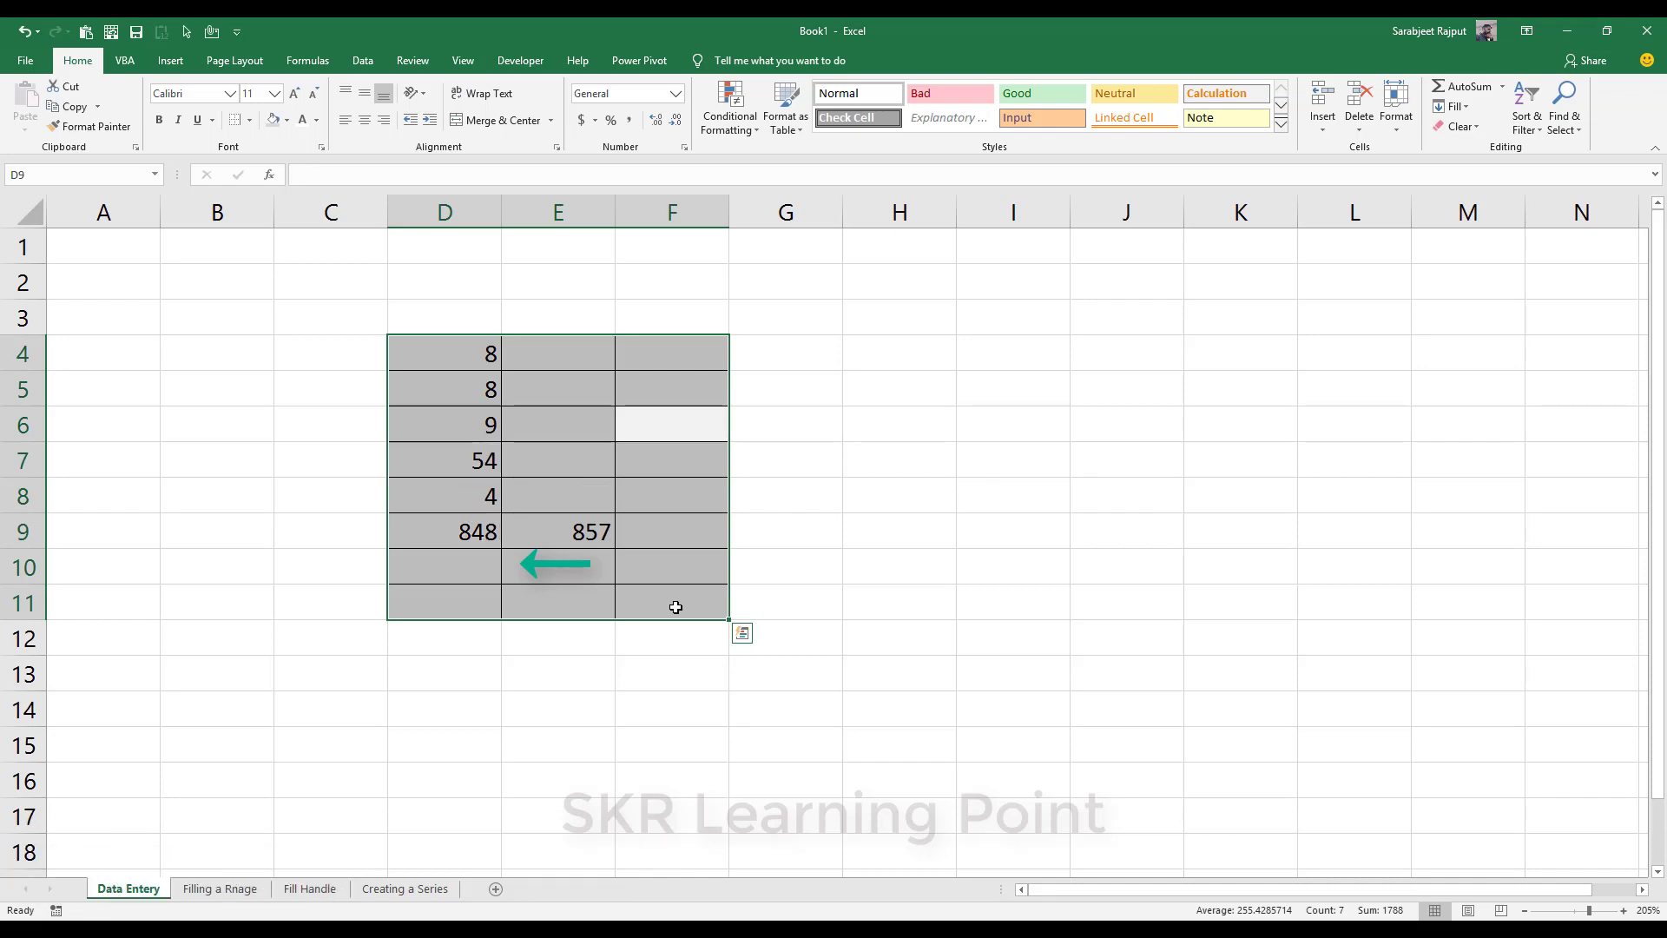
{"action": "key", "text": "shift+Tab"}
{"action": "key", "text": "shift+Tab"}
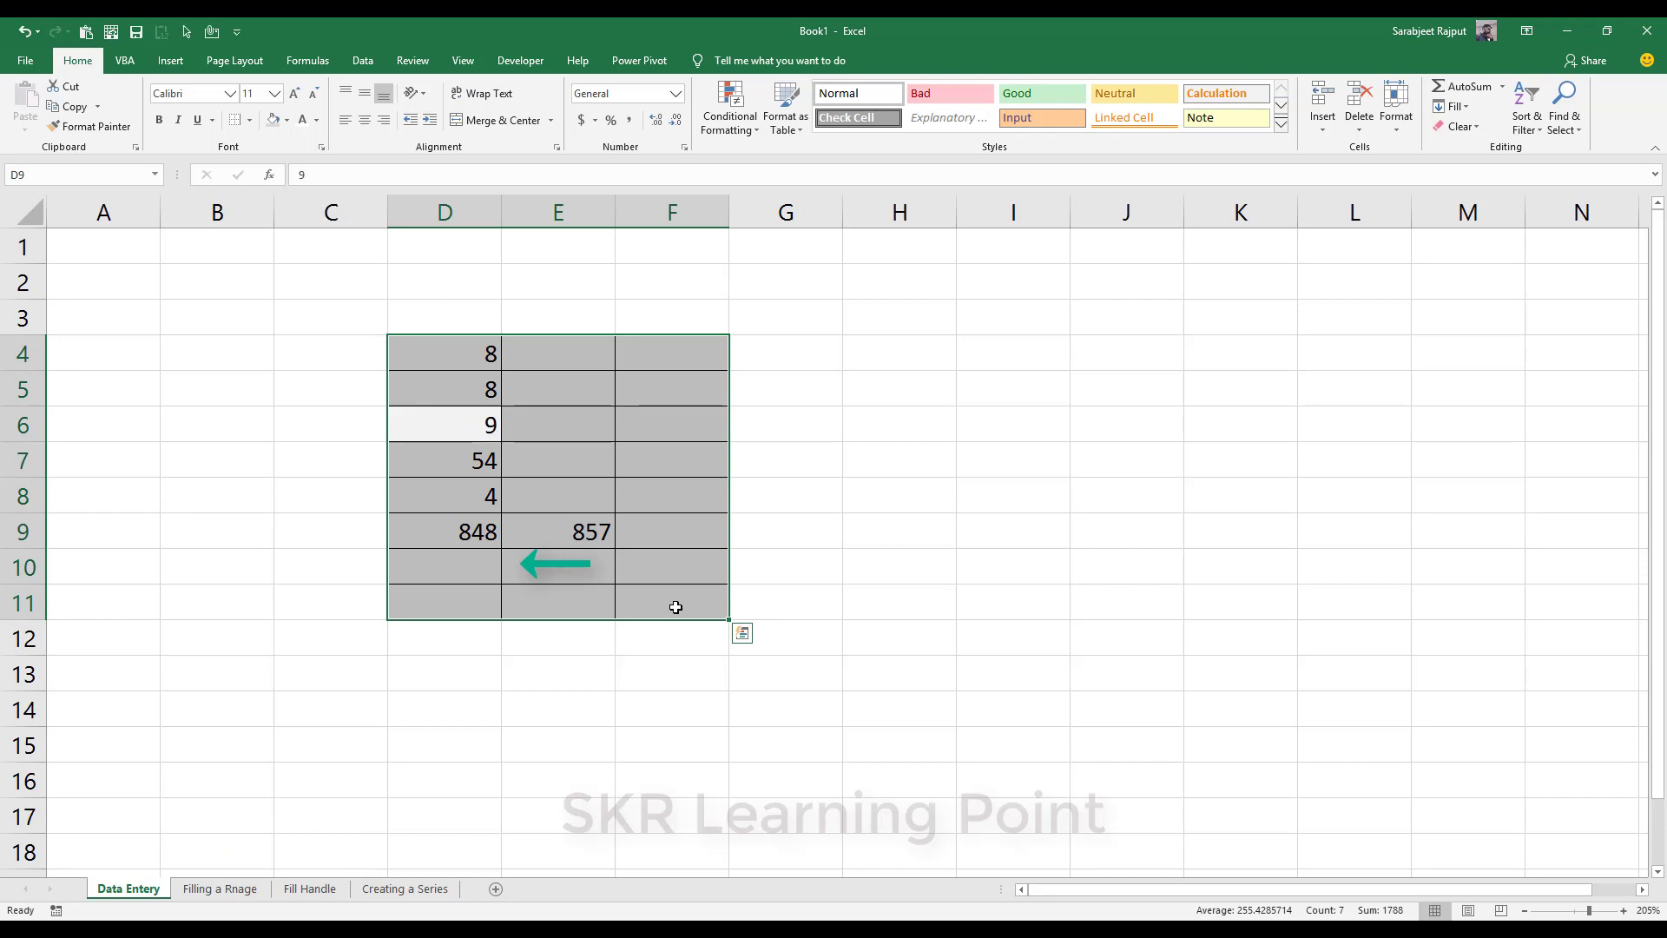
- Move down column D within the selected range and enter 585 in D11
{"action": "key", "text": "Return"}
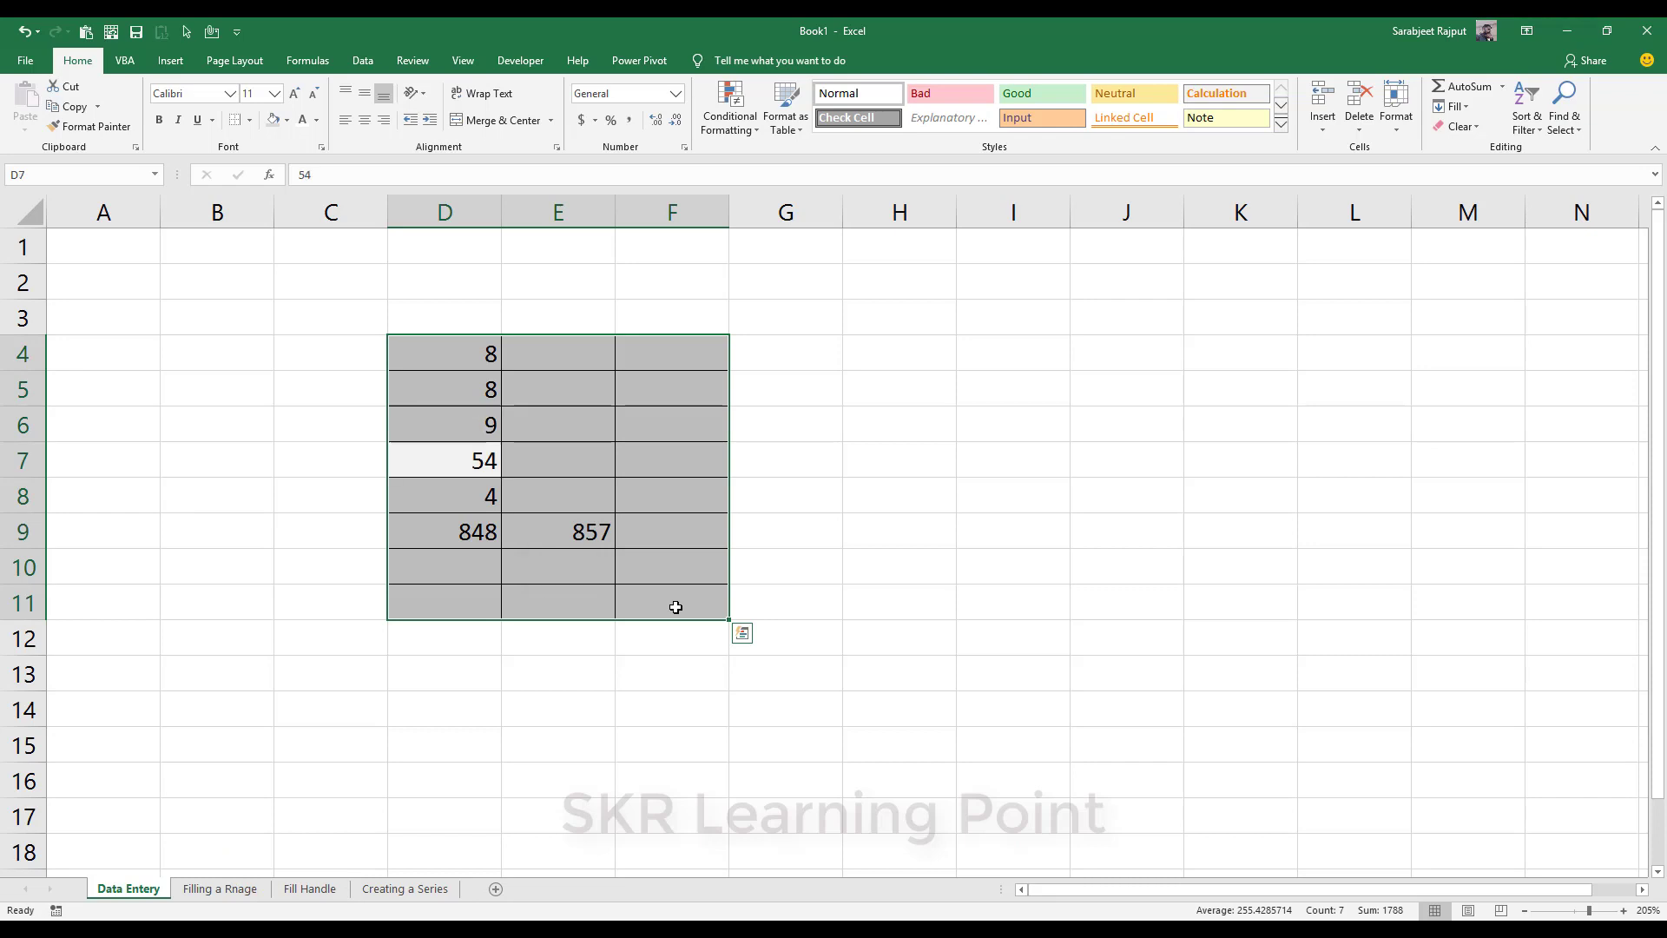
{"action": "key", "text": "Return"}
{"action": "key", "text": "Return"}
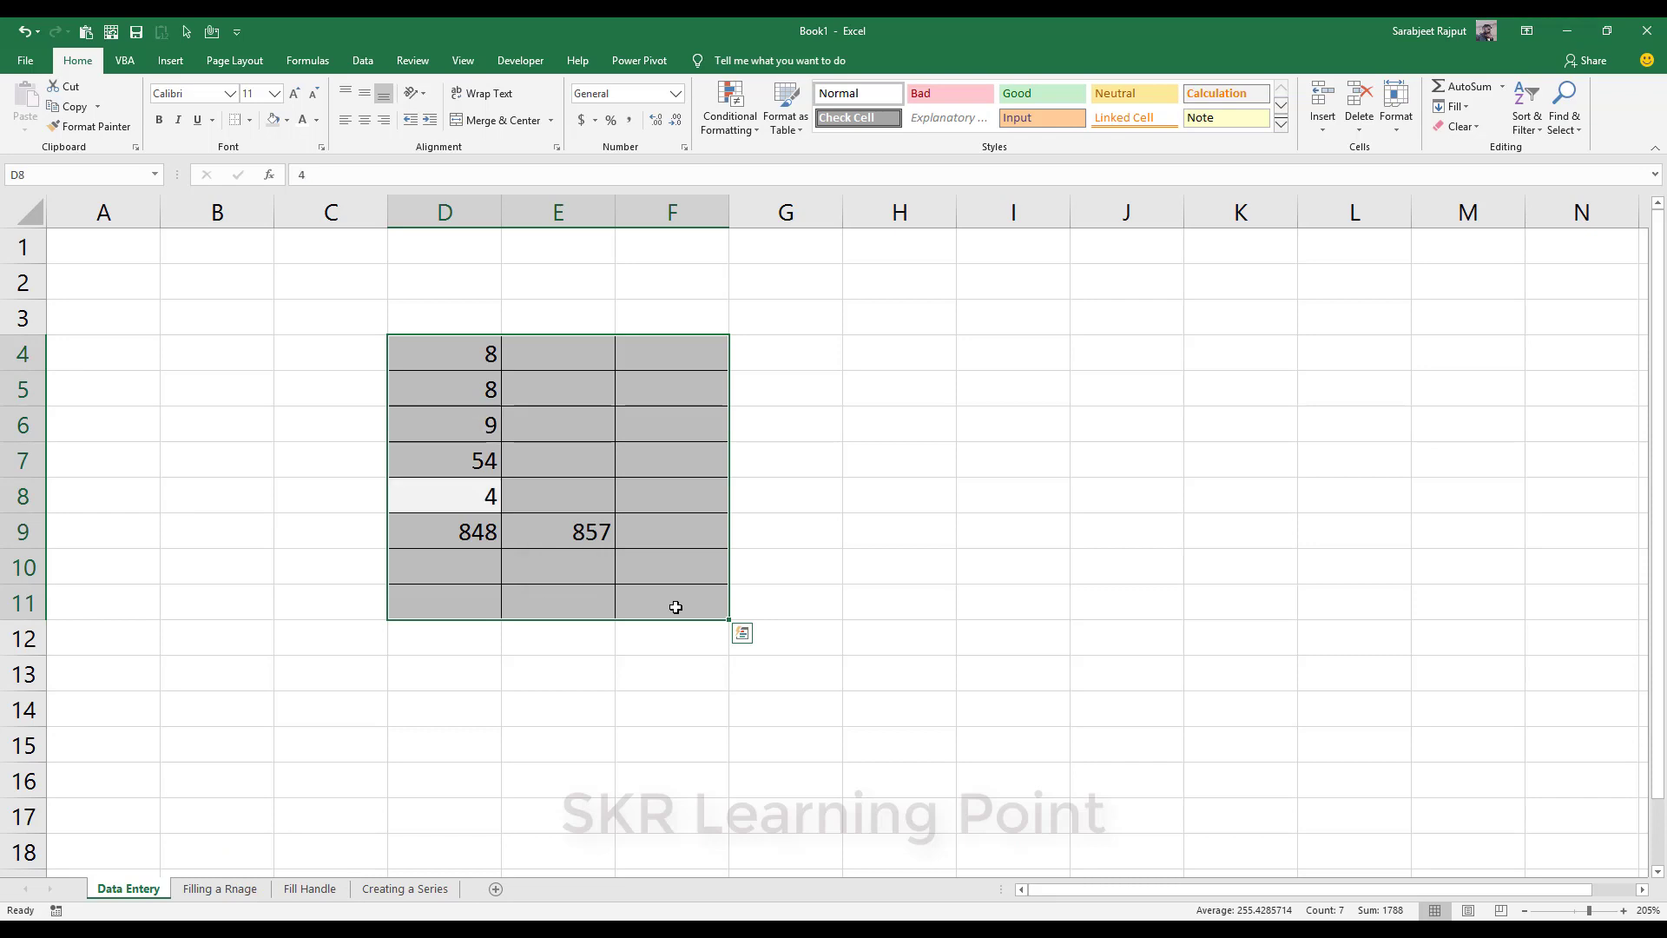
{"action": "key", "text": "Return"}
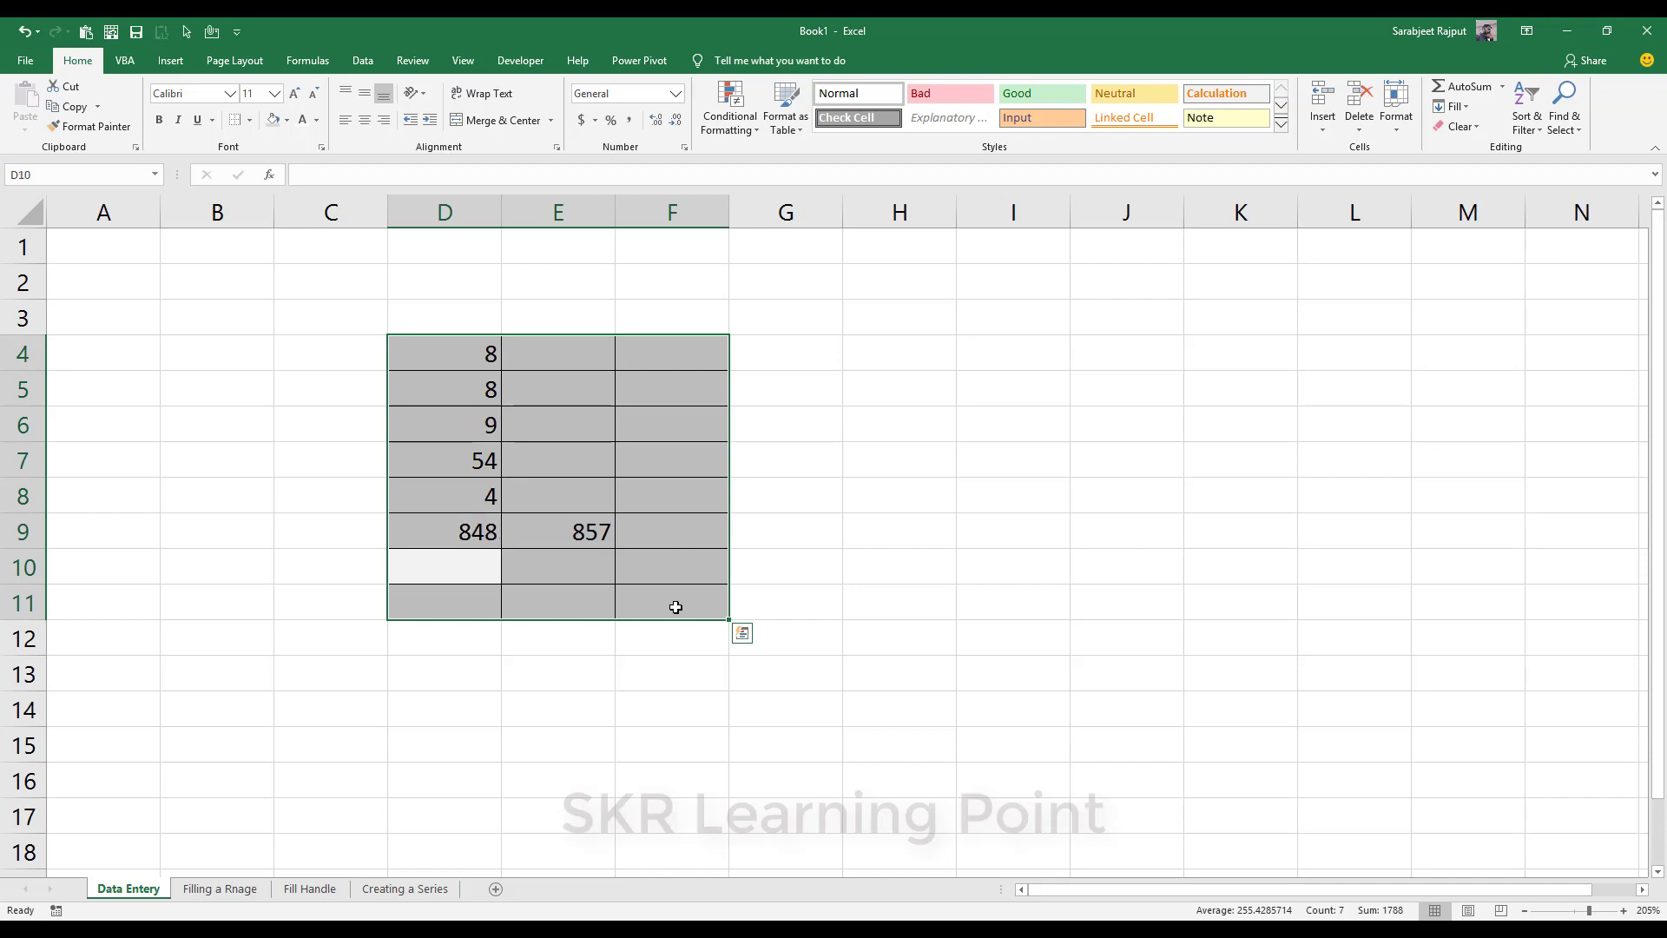
{"action": "key", "text": "Return"}
{"action": "type", "text": "585"}
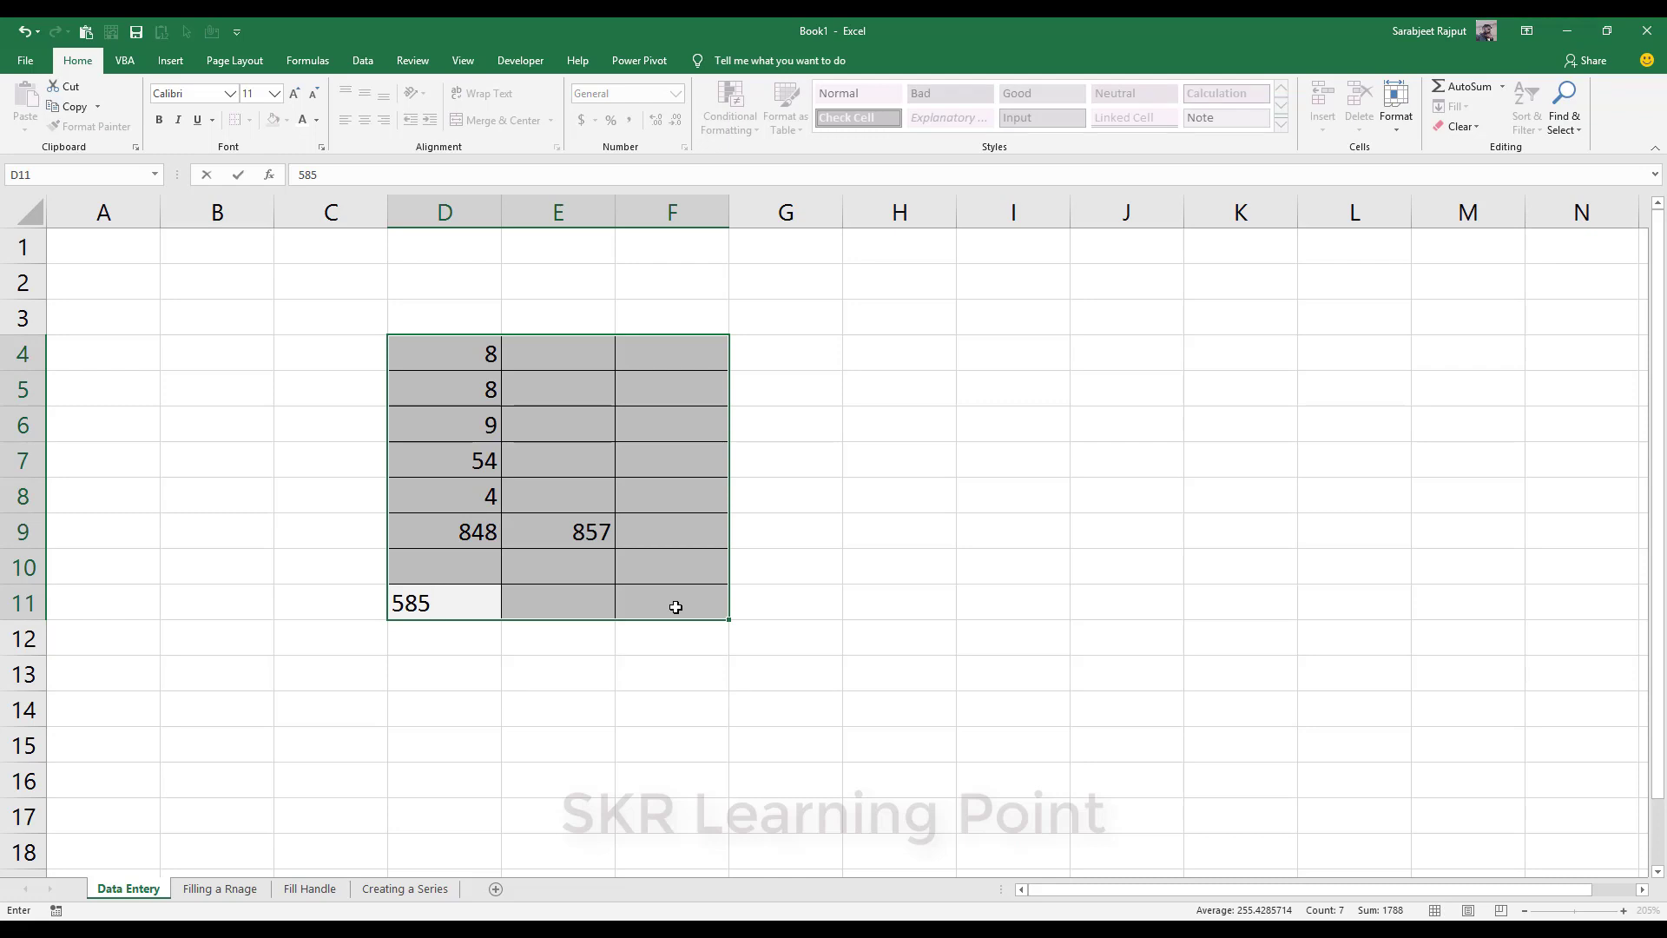
{"action": "key", "text": "Return"}
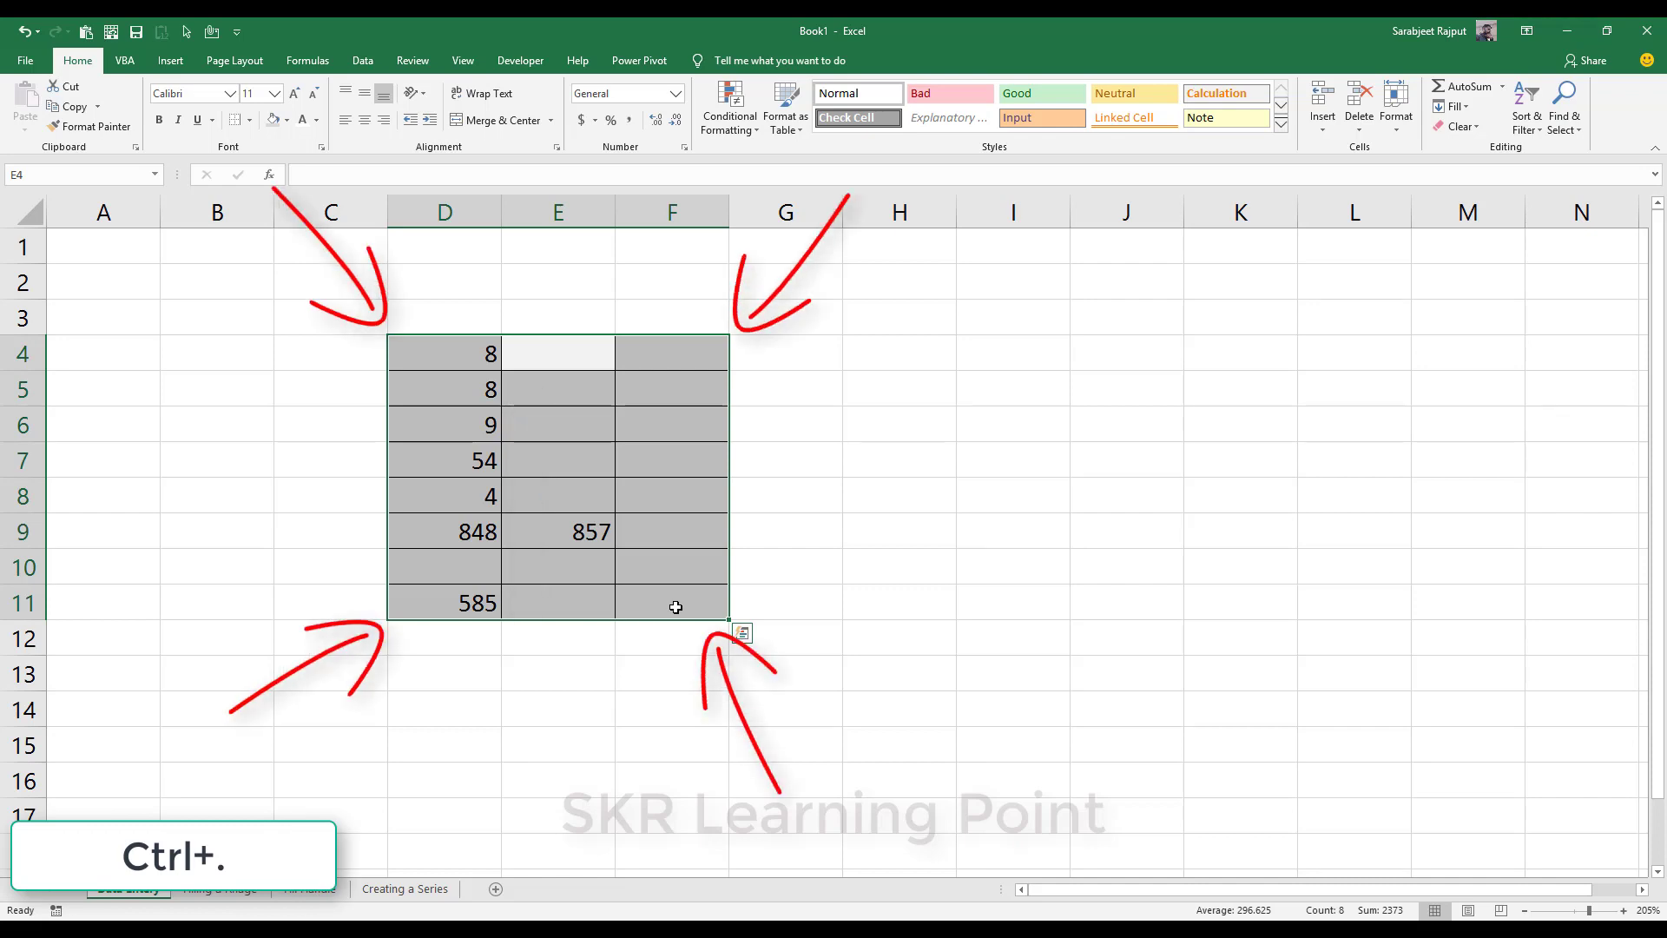
- Cycle the active cell through the corners of the selected D4:F11 range and enter 55 in corner F4
{"action": "key", "text": "ctrl+period"}
{"action": "key", "text": "ctrl+period"}
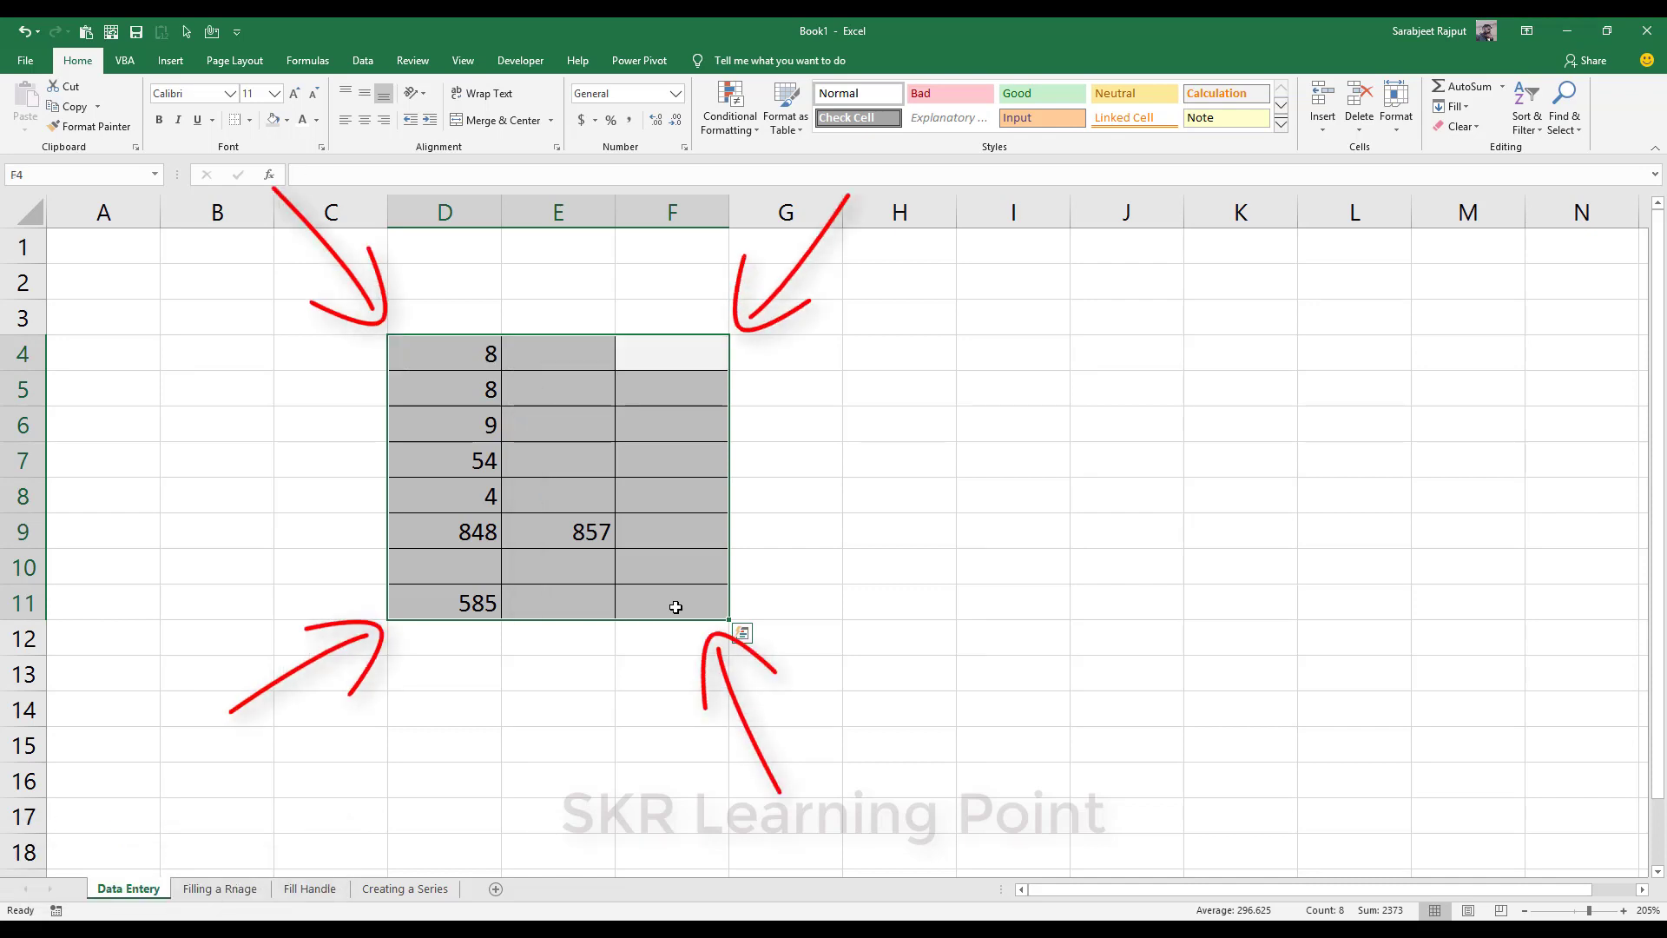
{"action": "key", "text": "ctrl+period"}
{"action": "key", "text": "ctrl+period"}
{"action": "key", "text": "ctrl+period"}
{"action": "key", "text": "ctrl+period"}
{"action": "key", "text": "ctrl+period"}
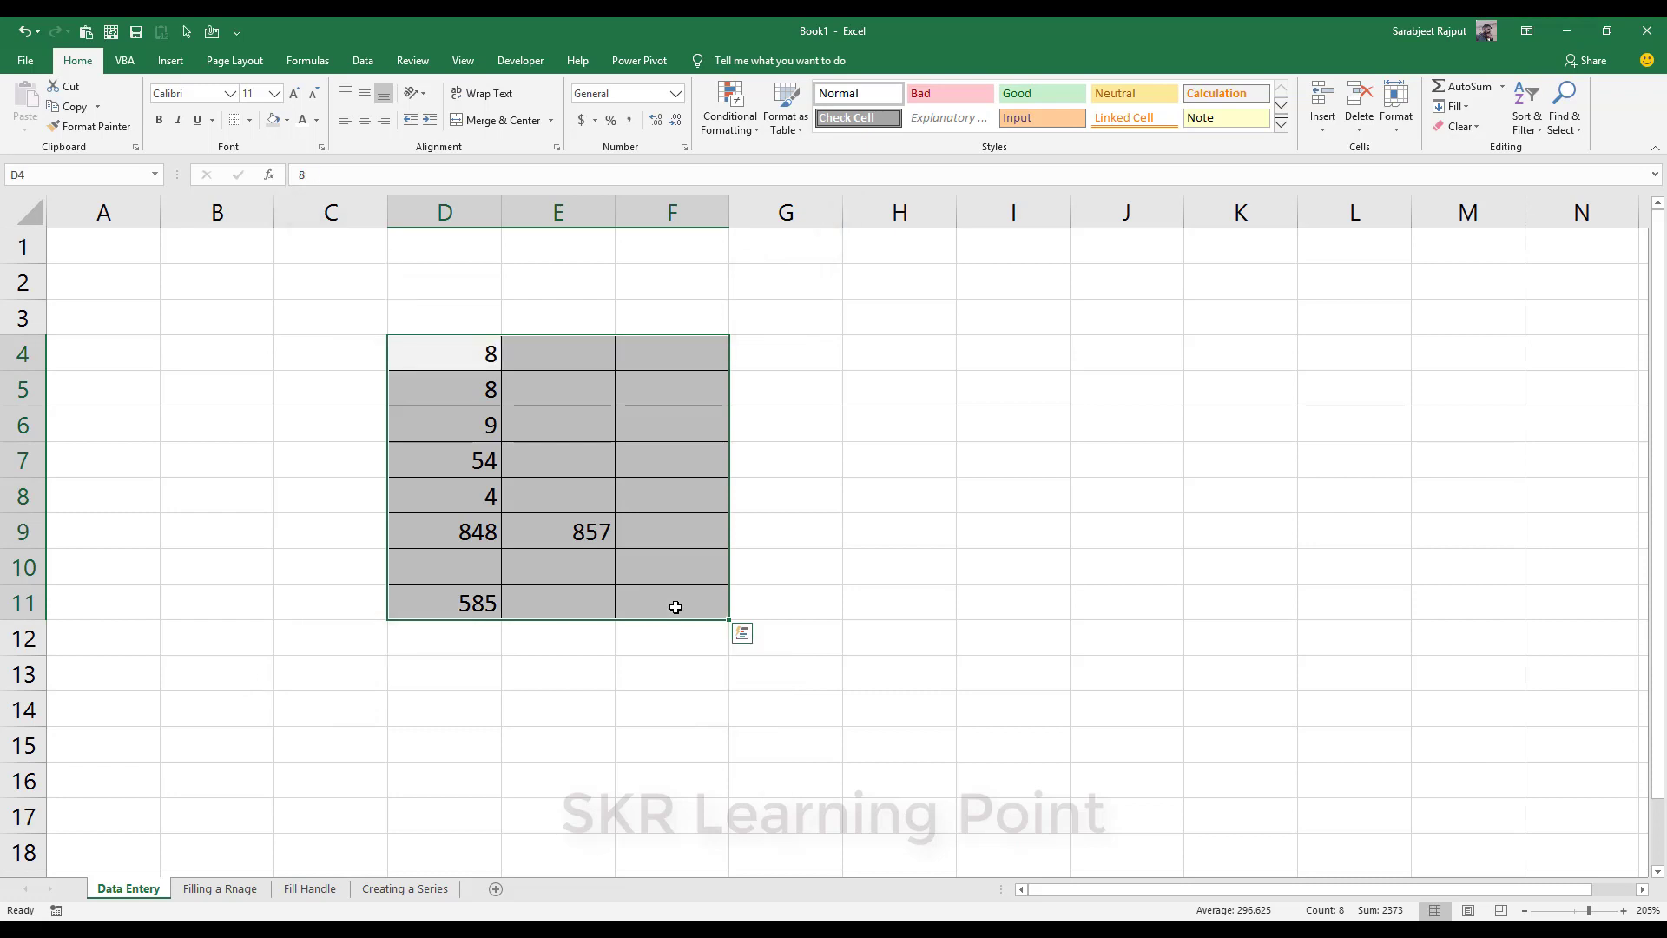
{"action": "key", "text": "ctrl+period"}
{"action": "key", "text": "ctrl+period"}
{"action": "key", "text": "ctrl+period"}
{"action": "type", "text": "55"}
{"action": "key", "text": "Return"}
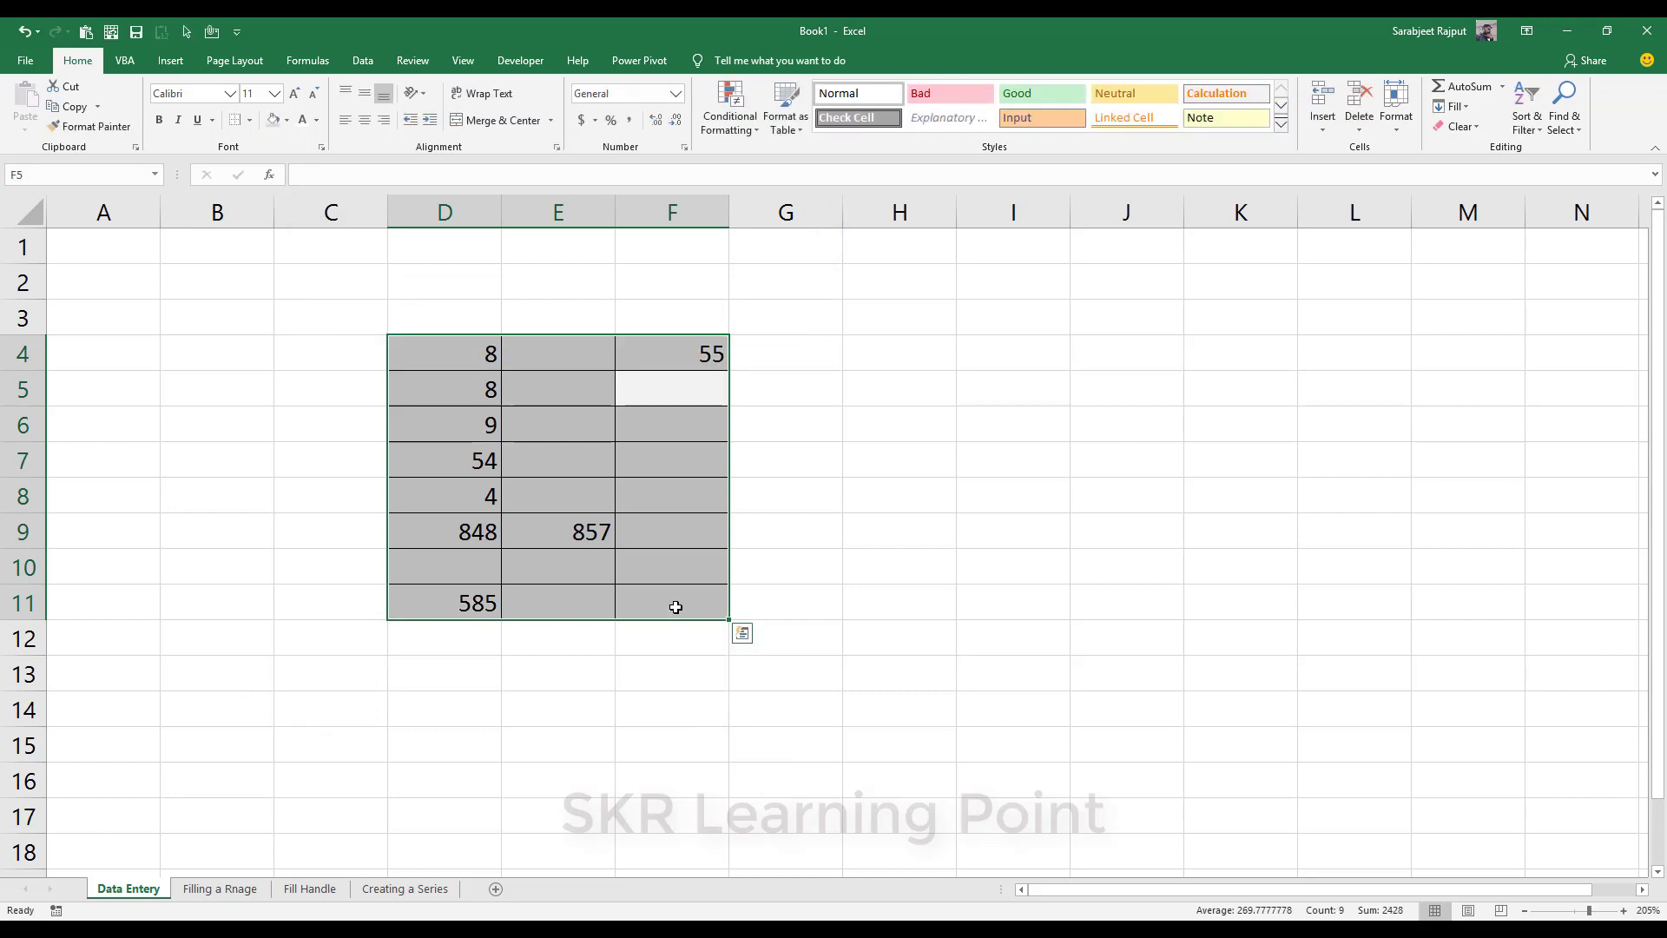
- Jump the active cell between the selected range's corners once more, without entering data
{"action": "key", "text": "ctrl+period"}
{"action": "key", "text": "ctrl+period"}
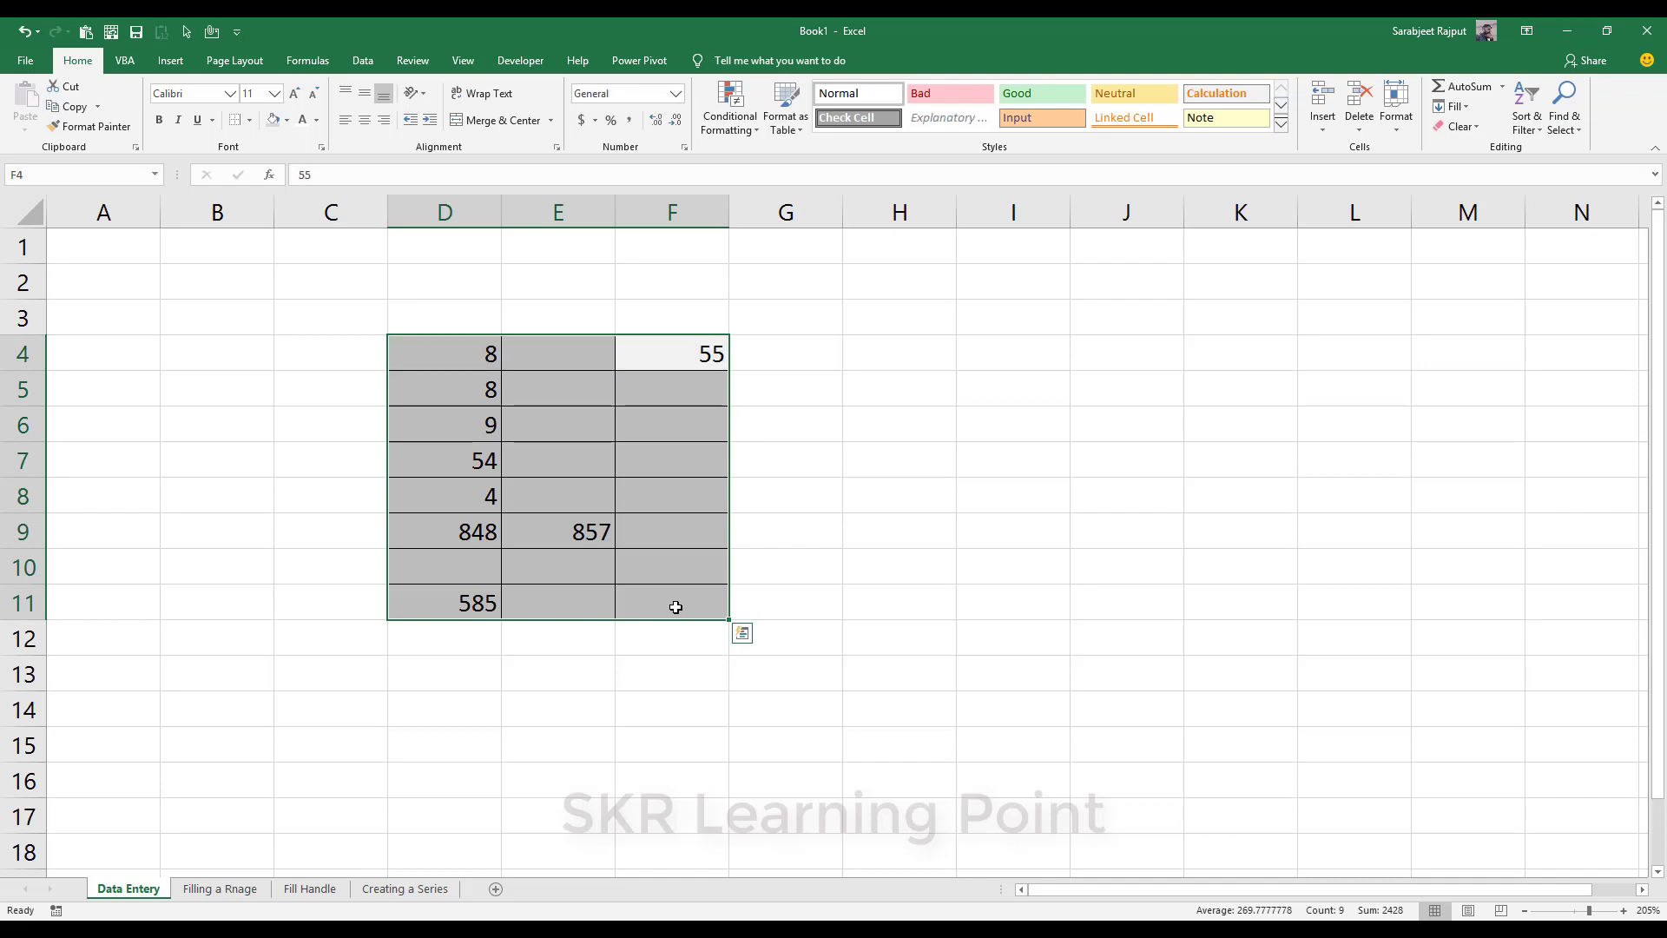
{"action": "key", "text": "ctrl+period"}
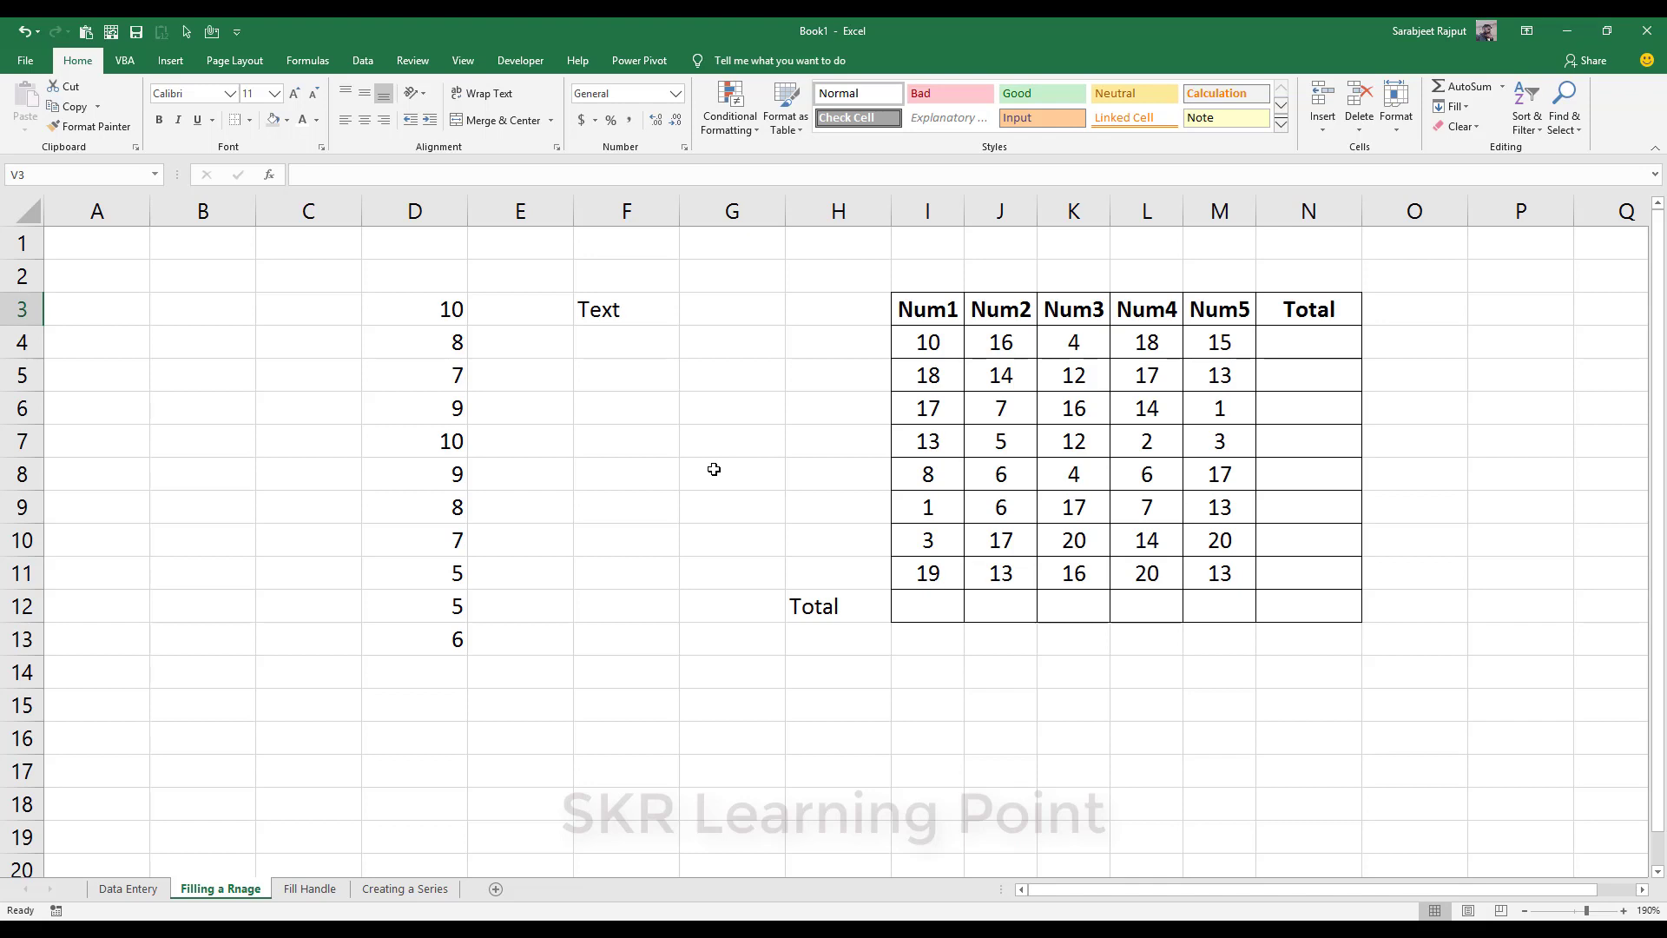
- On the Filling a Rnage sheet, fill all of E3:E13 with the text "Test" in a single entry
{"action": "left_click_drag", "start_coordinate": [518, 309], "coordinate": [511, 649]}
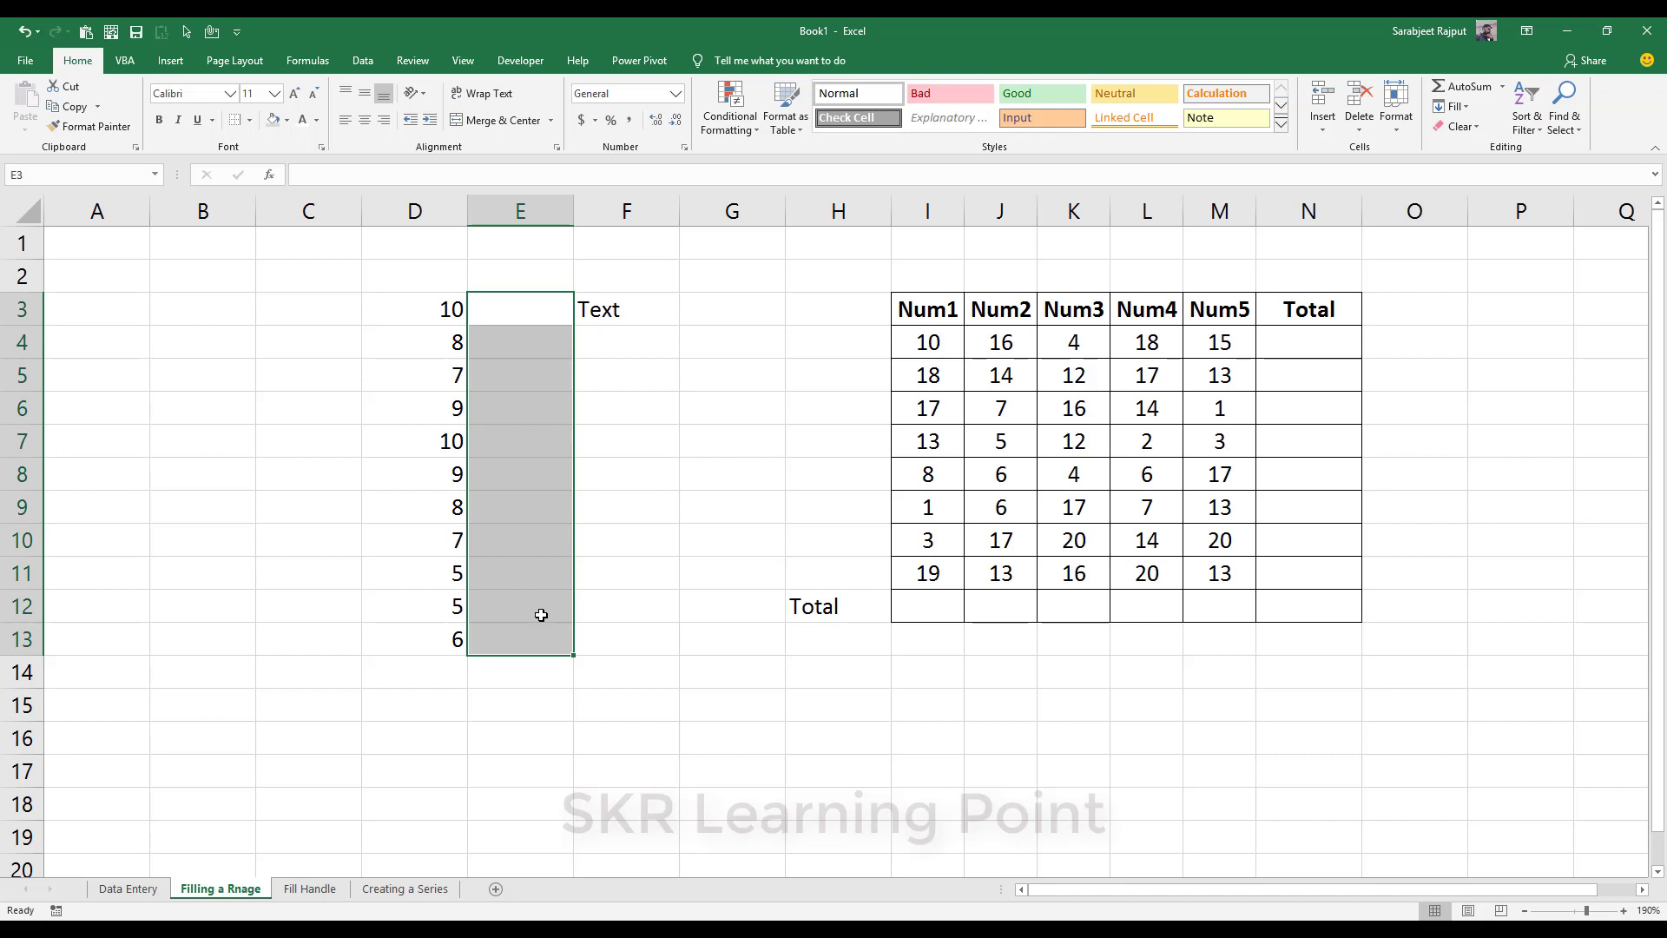
{"action": "type", "text": "Ts"}
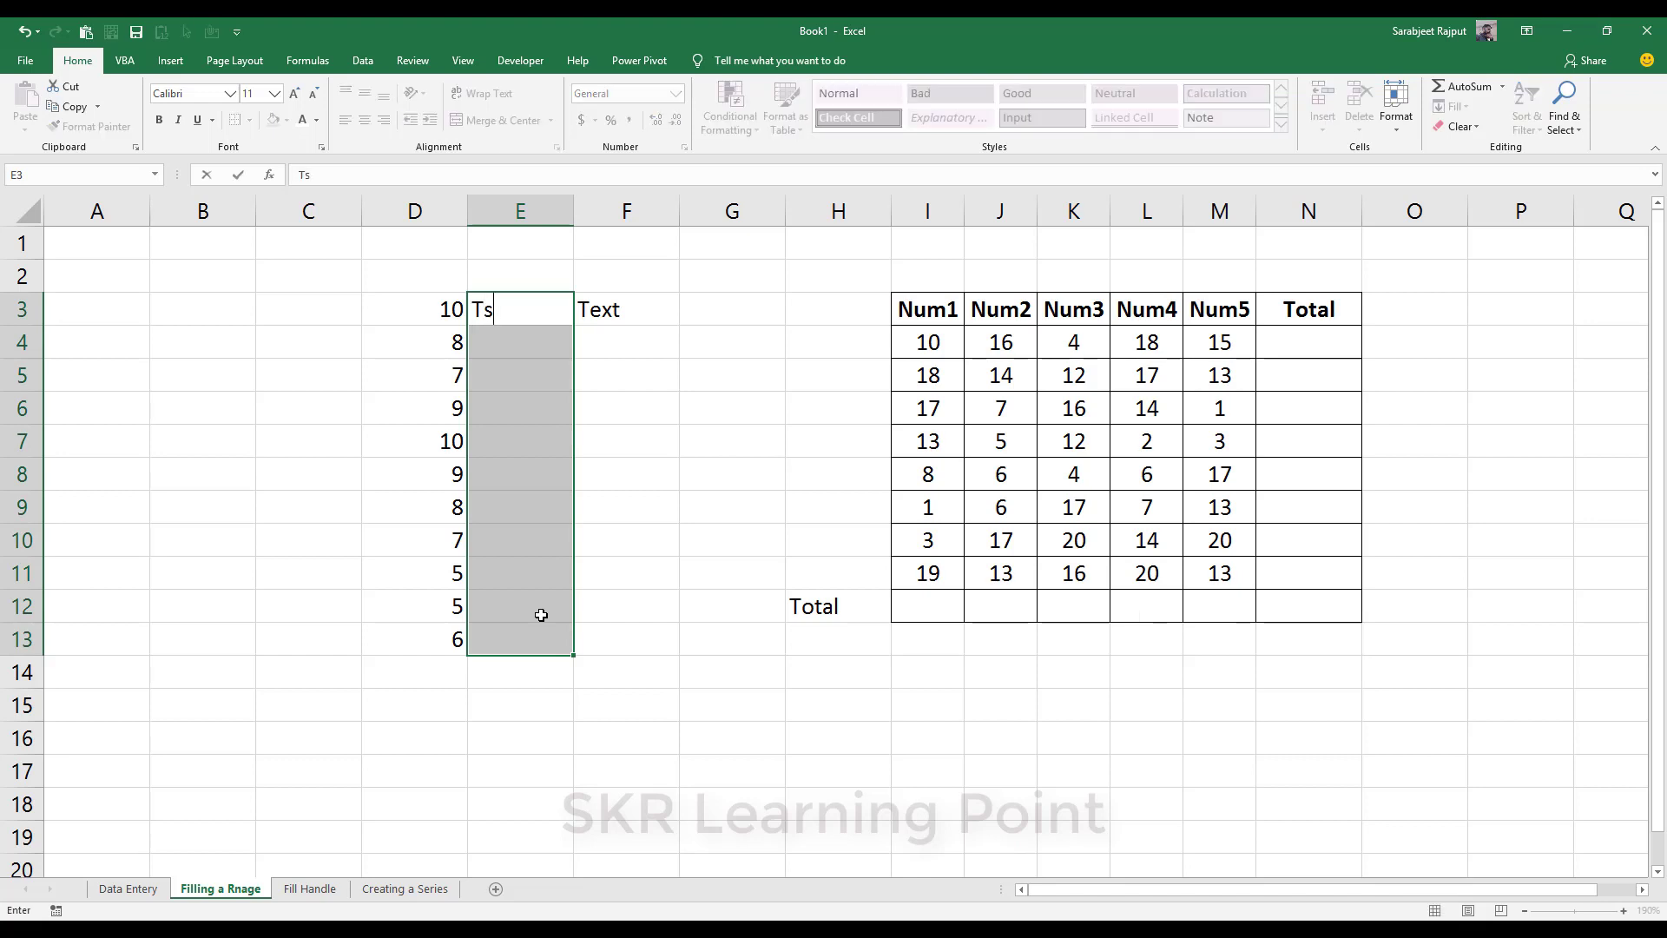
{"action": "key", "text": "BackSpace"}
{"action": "type", "text": "est"}
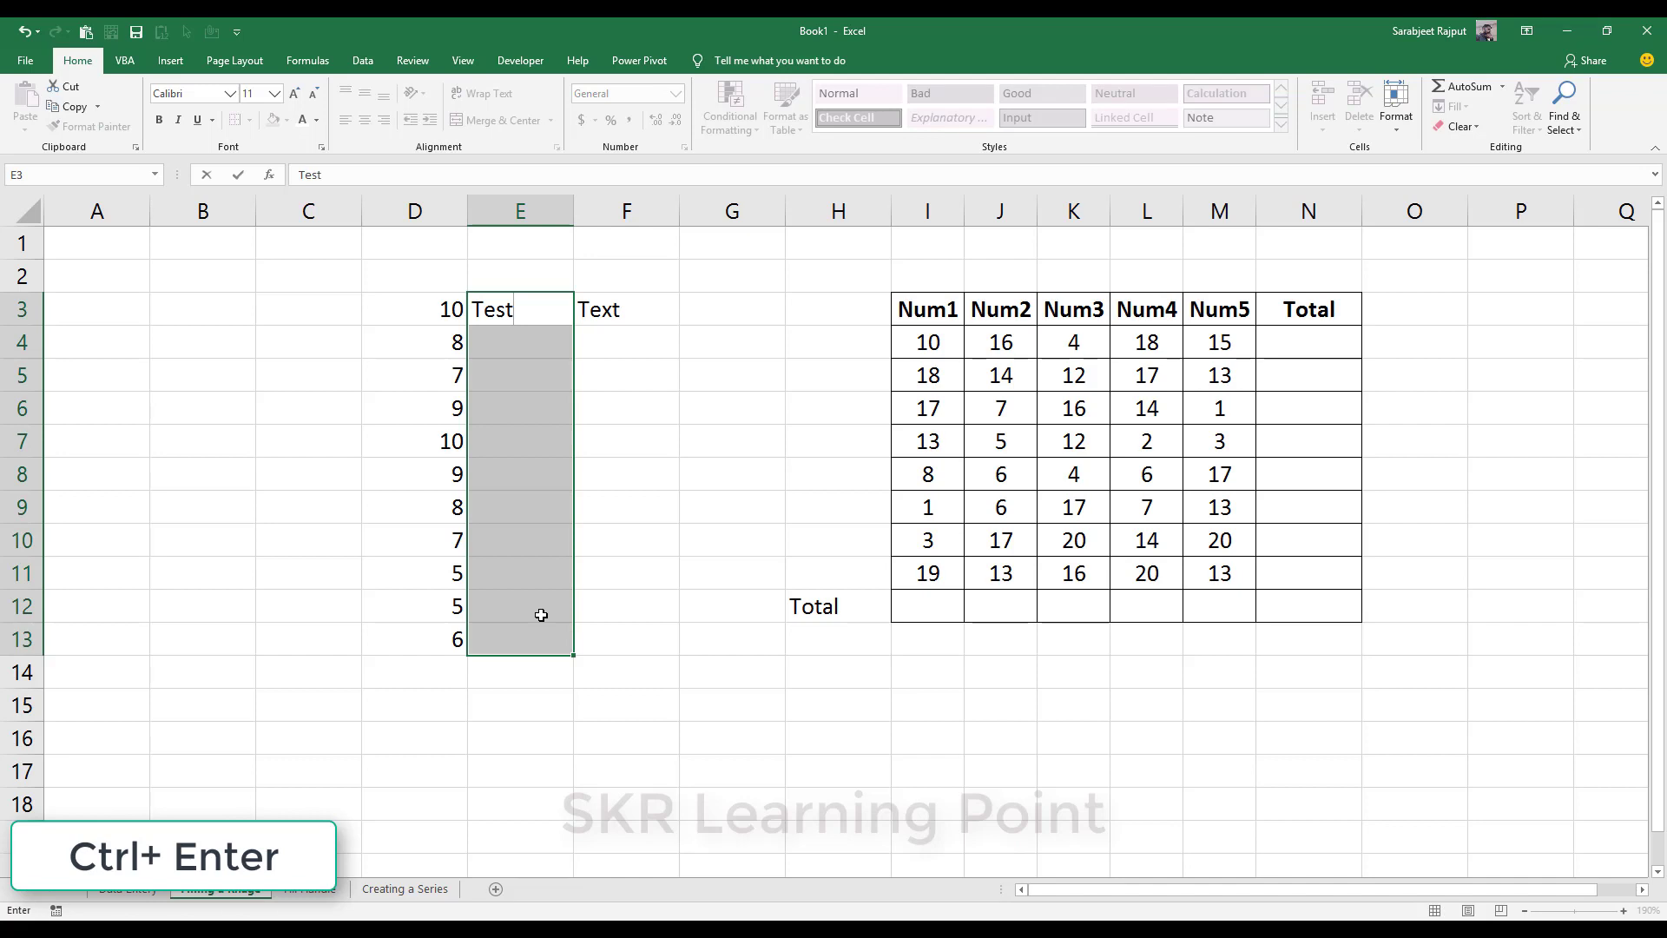
{"action": "key", "text": "ctrl+Return"}
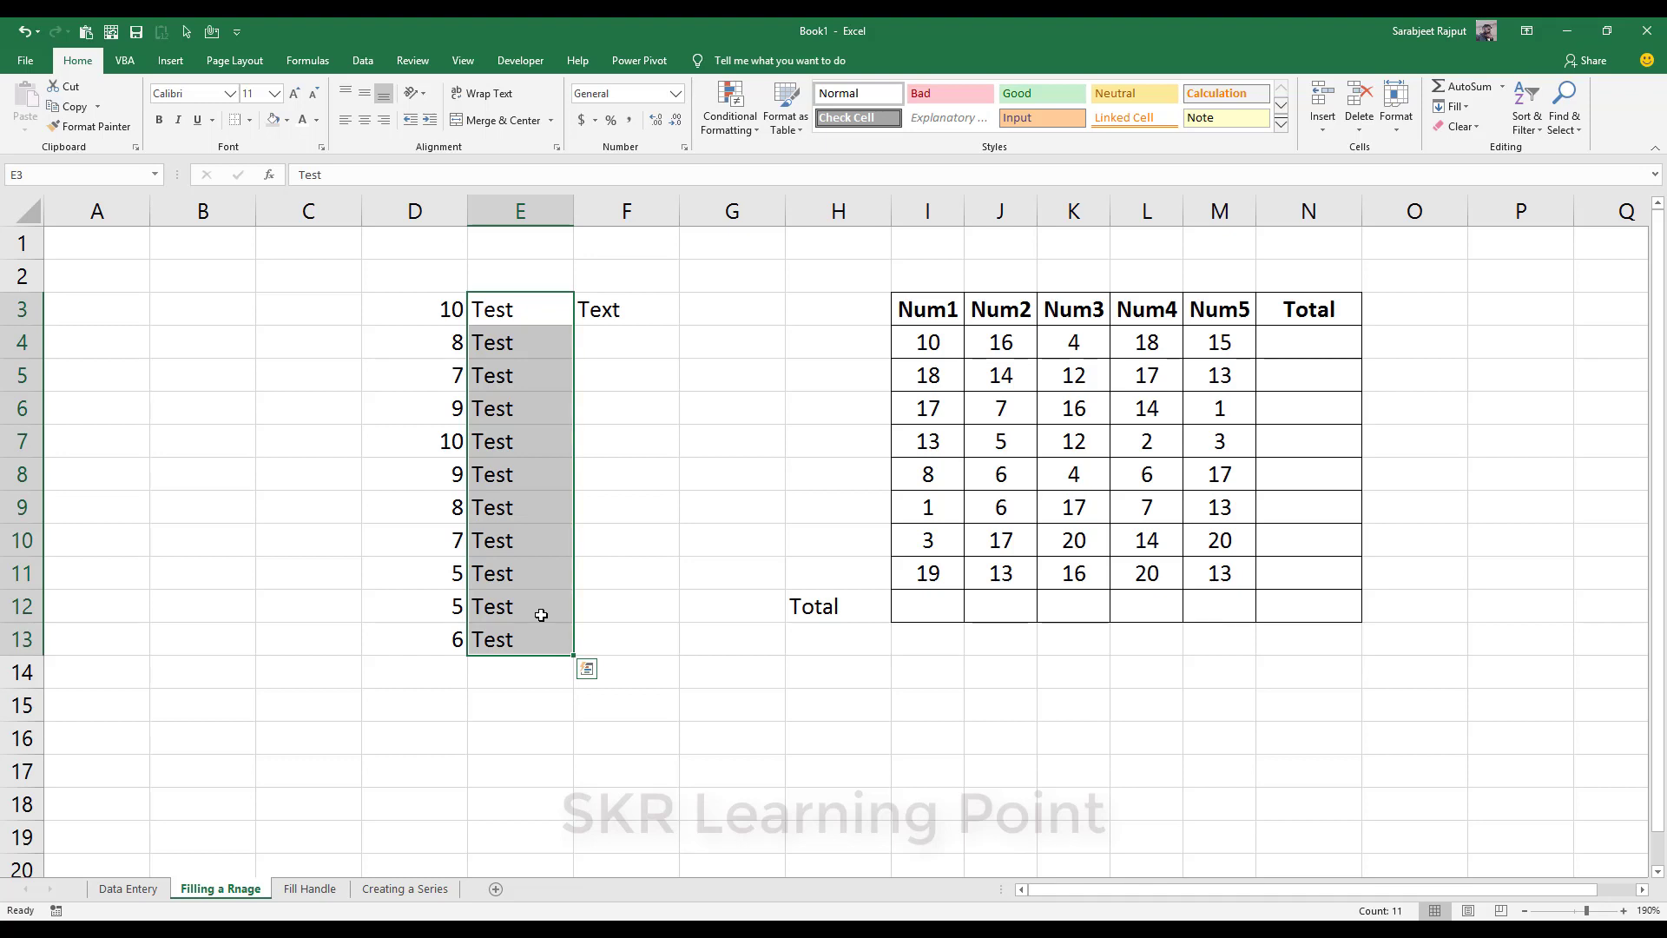
- Clear the text from E4:E13, keeping only the entry in E3
{"action": "key", "text": "Up"}
{"action": "key", "text": "Down"}
{"action": "key", "text": "Down"}
{"action": "key", "text": "ctrl+shift+Down"}
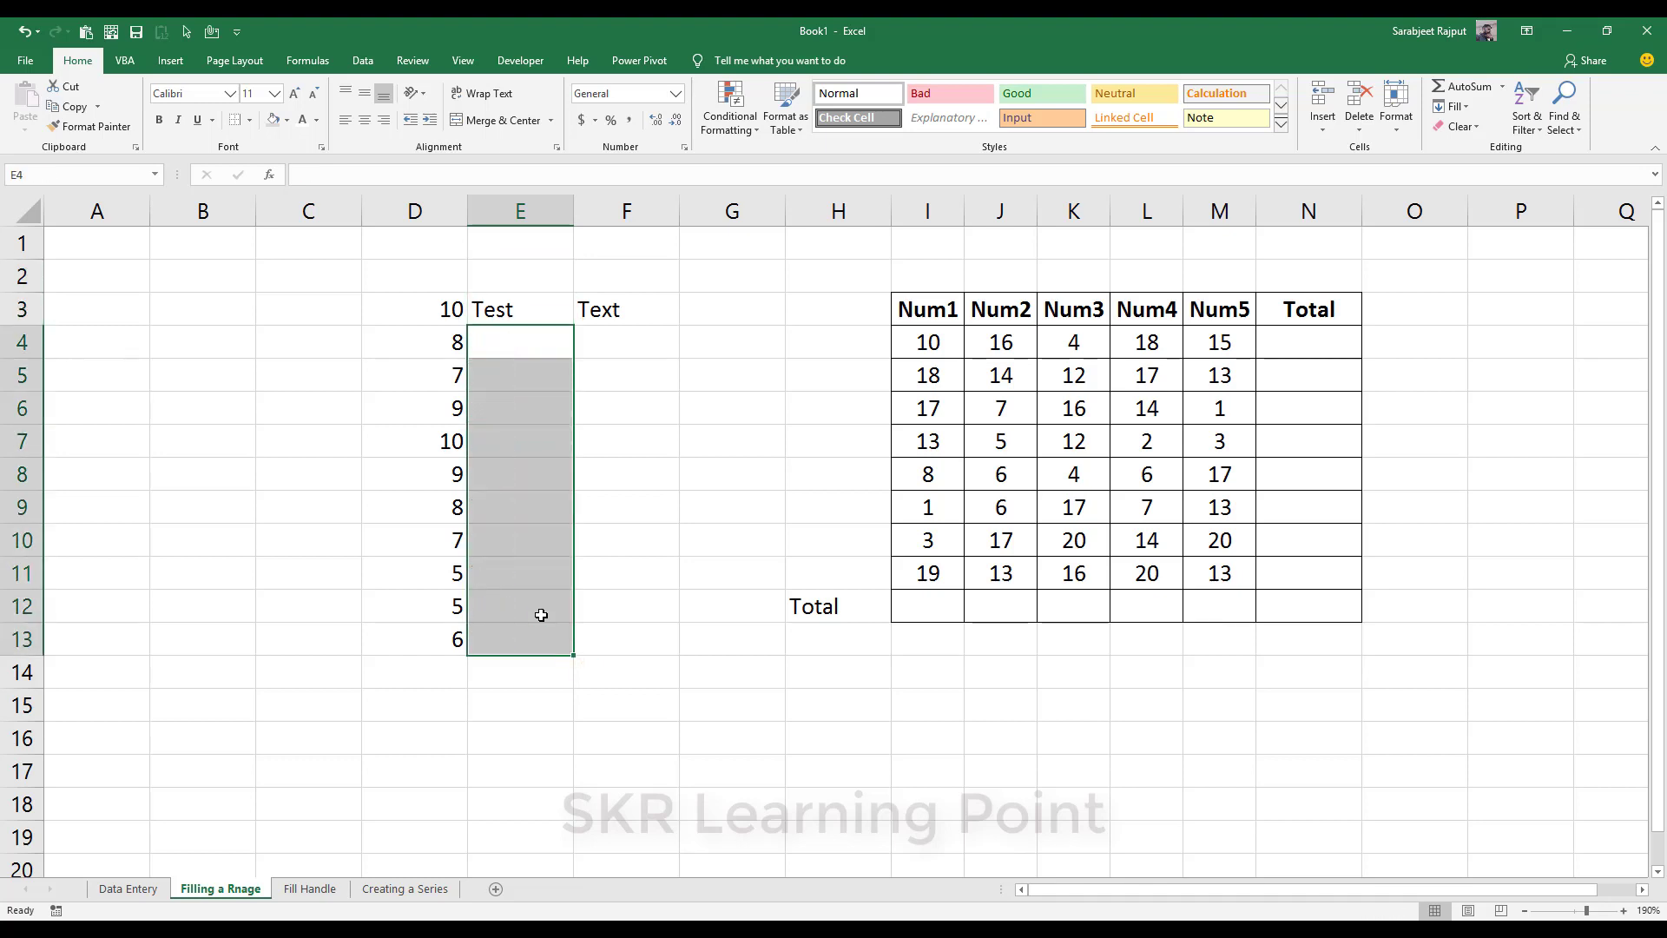
- Select E3:E13 and fill the text from E3 down through E13
{"action": "key", "text": "Up"}
{"action": "key", "text": "shift+Down"}
{"action": "key", "text": "shift+Down"}
{"action": "key", "text": "shift+Down"}
{"action": "key", "text": "shift+Down"}
{"action": "key", "text": "shift+Down"}
{"action": "key", "text": "shift+Down"}
{"action": "key", "text": "shift+Down"}
{"action": "key", "text": "shift+Down"}
{"action": "key", "text": "shift+Down"}
{"action": "key", "text": "shift+Down"}
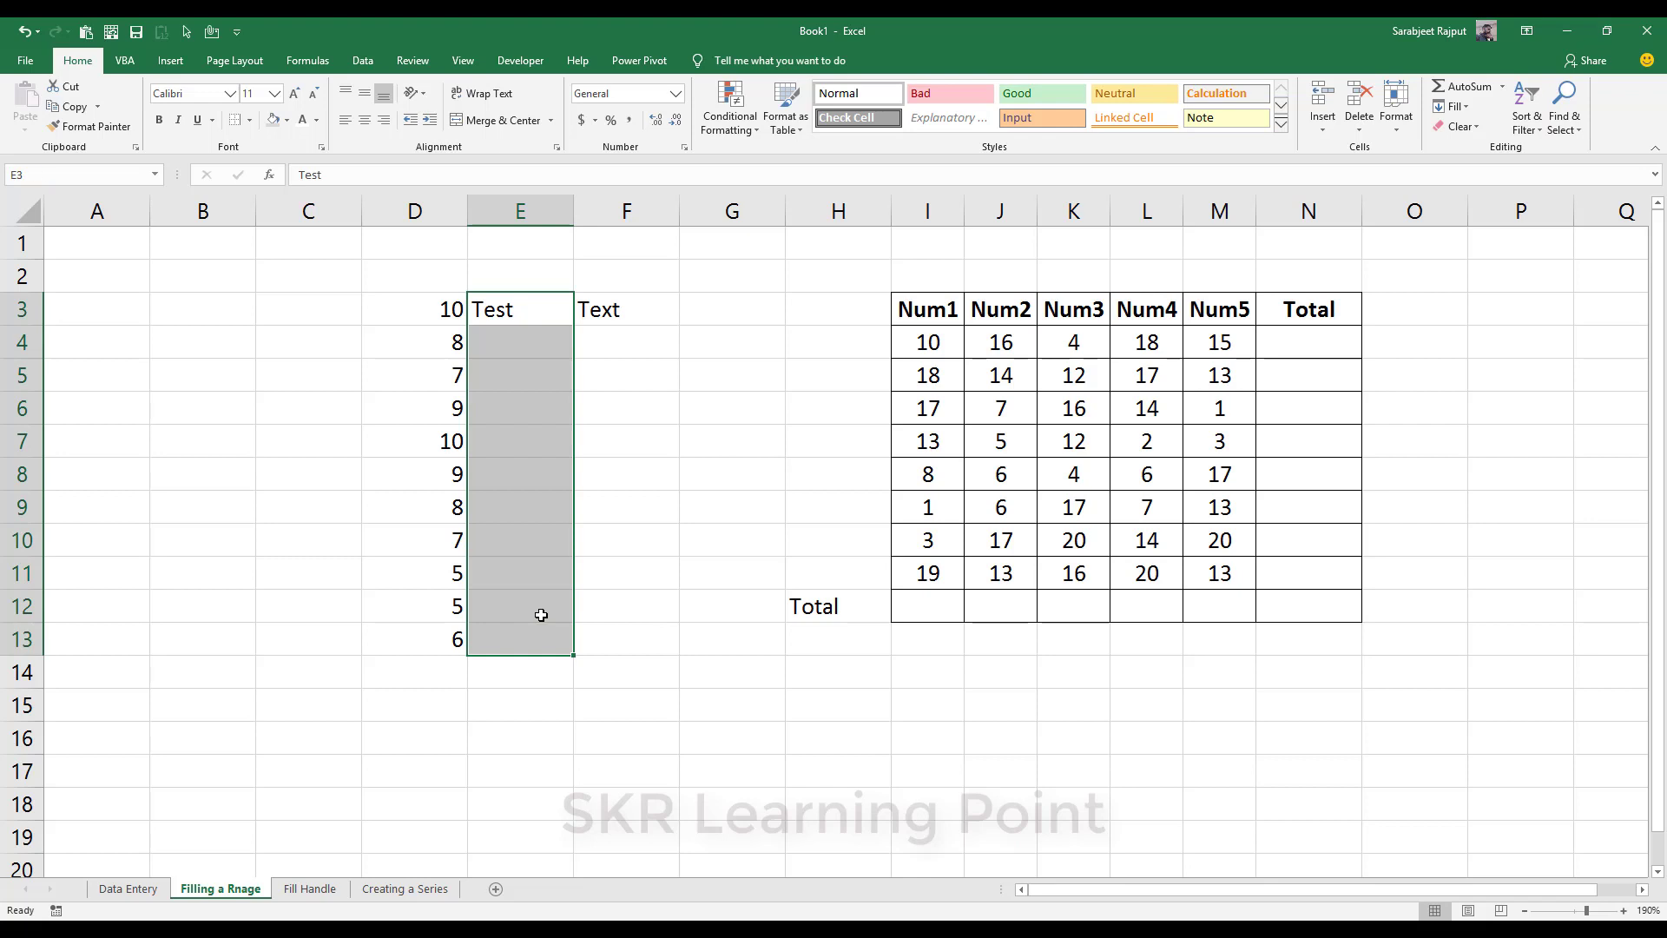
{"action": "key", "text": "ctrl+d"}
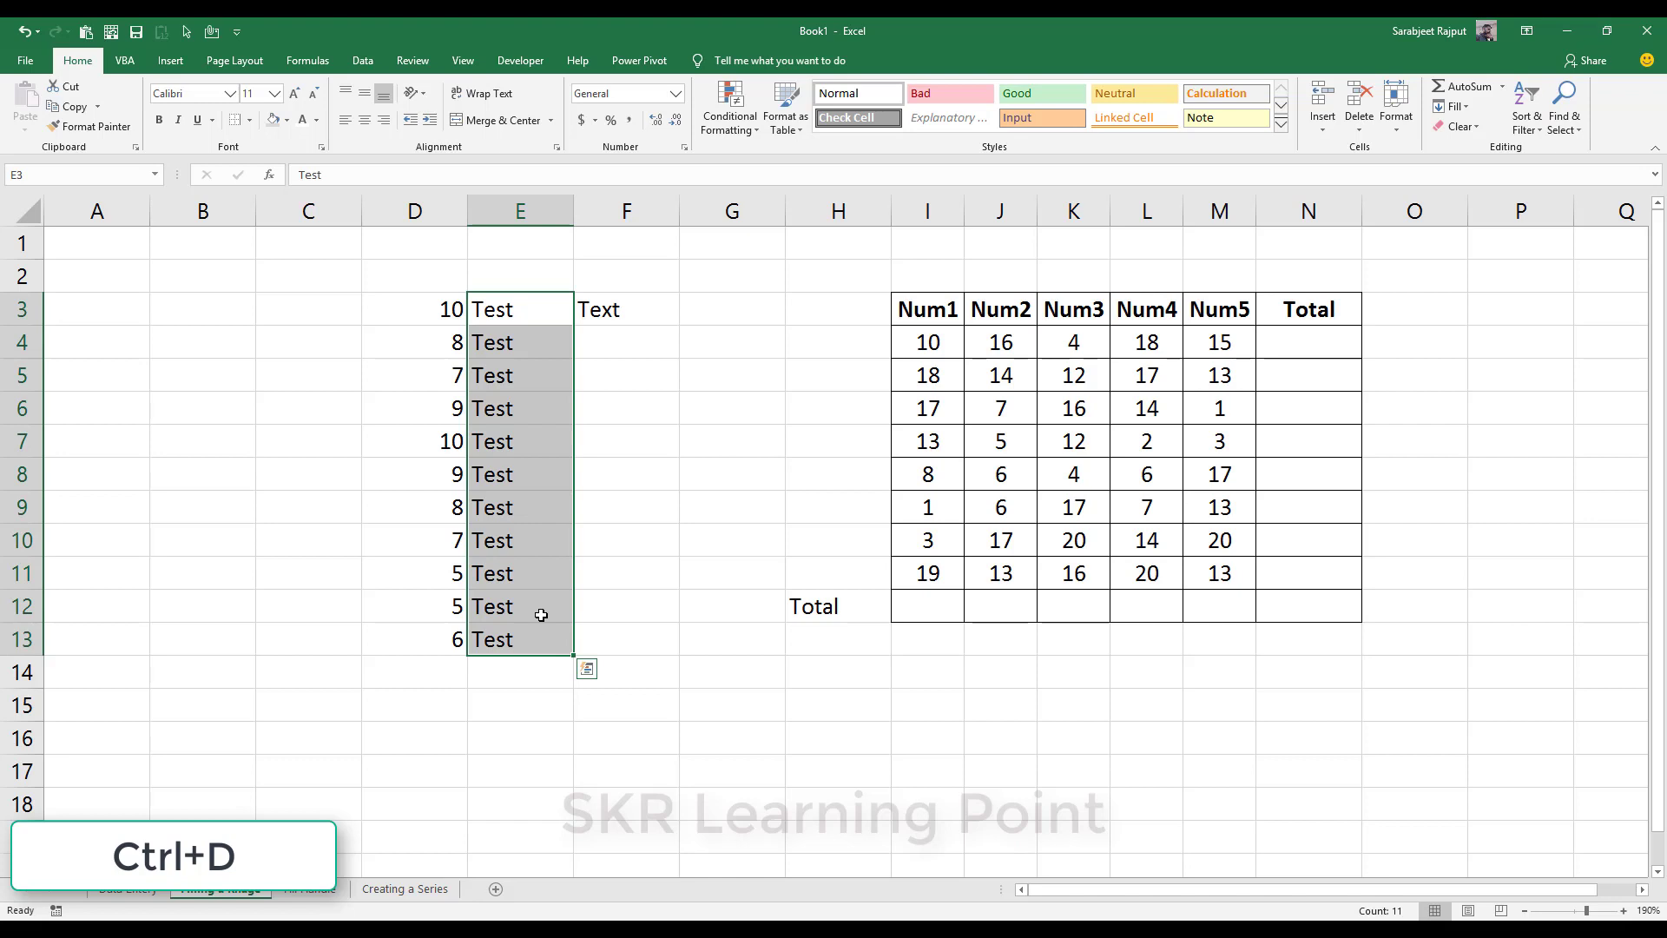
- Fill all of N4:N11 in the Total column with the row-sum formula =SUM(I4:M4) in a single entry
{"action": "left_click", "coordinate": [1300, 351]}
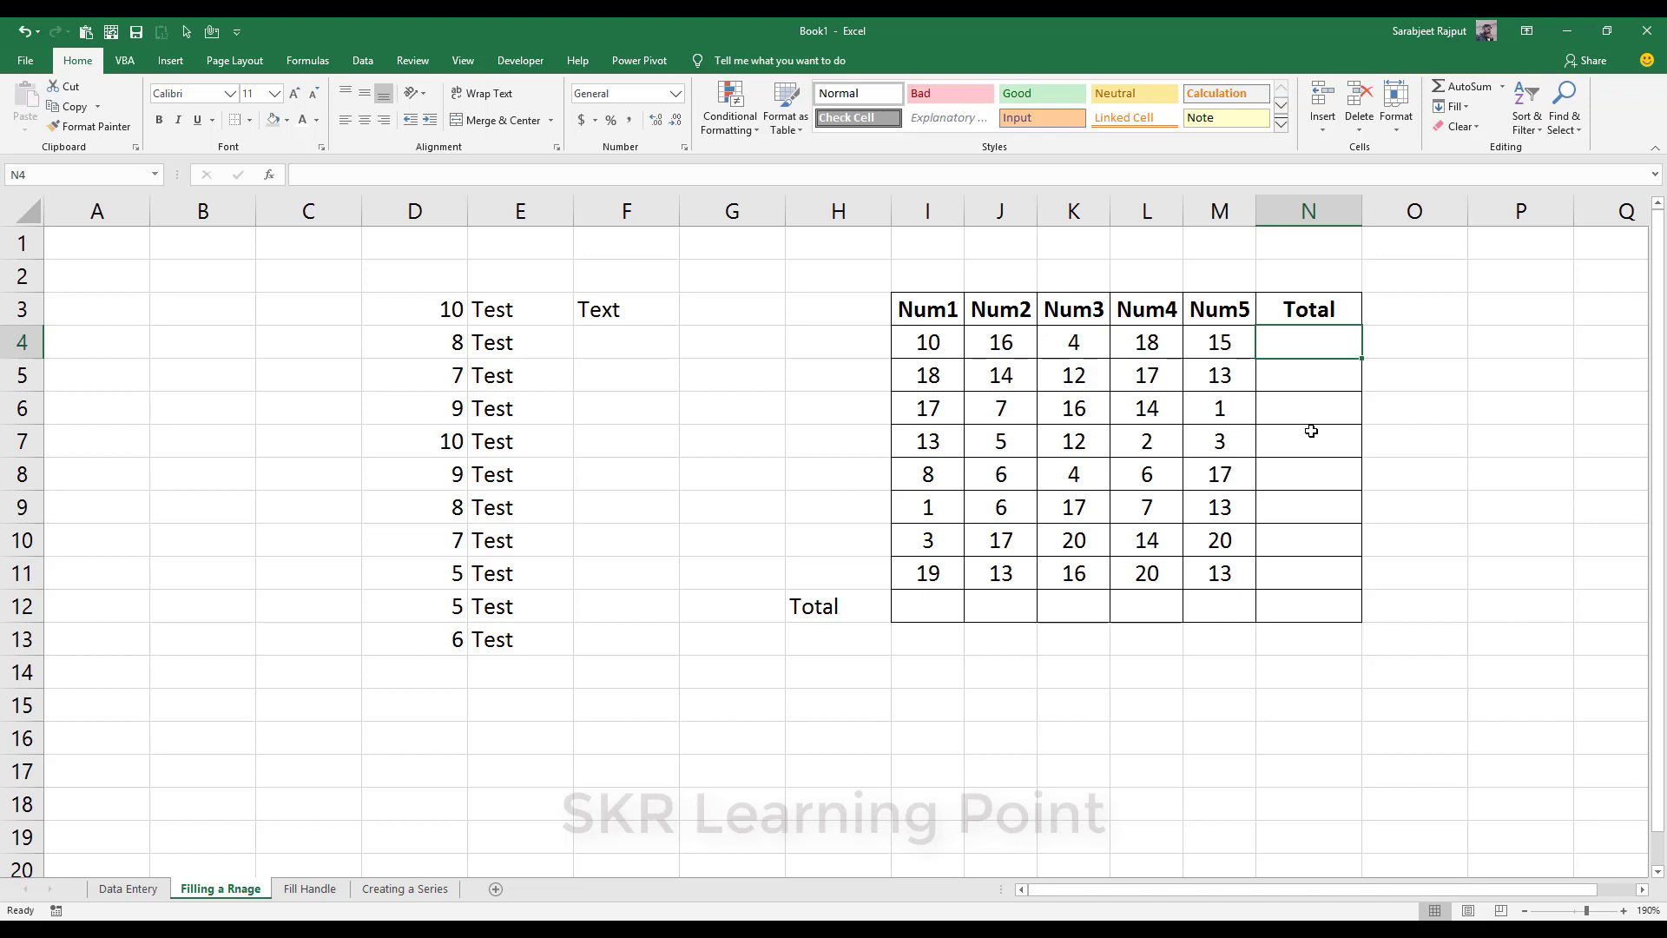
{"action": "key", "text": "shift+Down"}
{"action": "key", "text": "shift+Down"}
{"action": "key", "text": "shift+Down"}
{"action": "key", "text": "shift+Down"}
{"action": "key", "text": "shift+Down"}
{"action": "key", "text": "shift+Down"}
{"action": "key", "text": "shift+Down"}
{"action": "key", "text": "shift+Down"}
{"action": "key", "text": "shift+Up"}
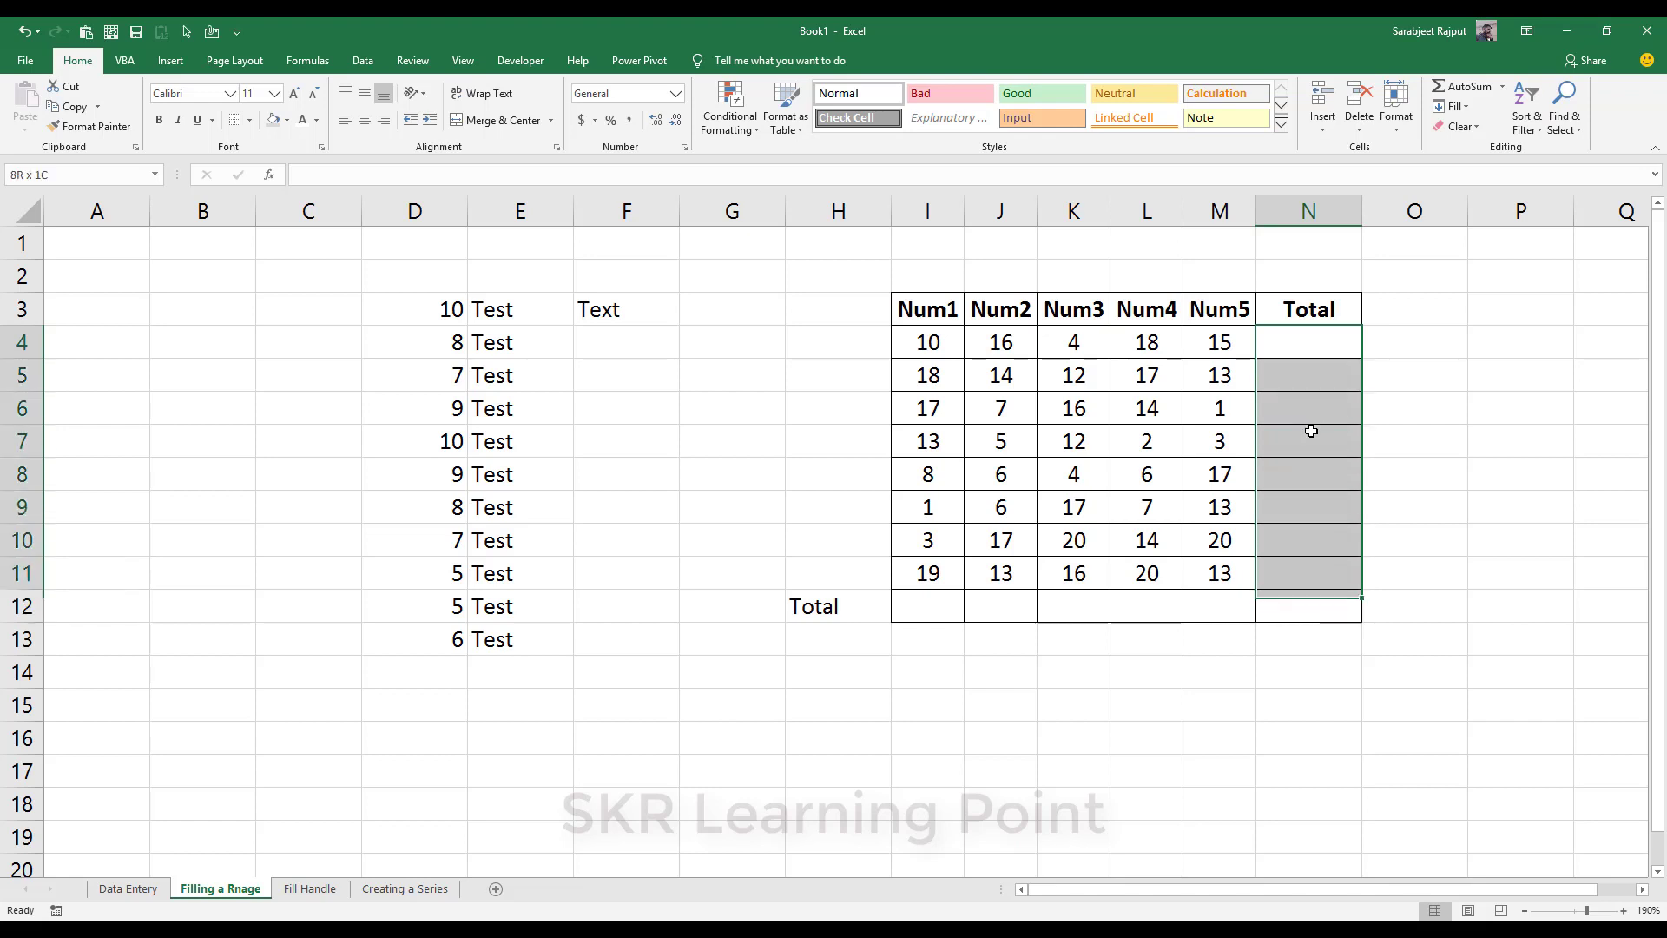
{"action": "type", "text": "=su"}
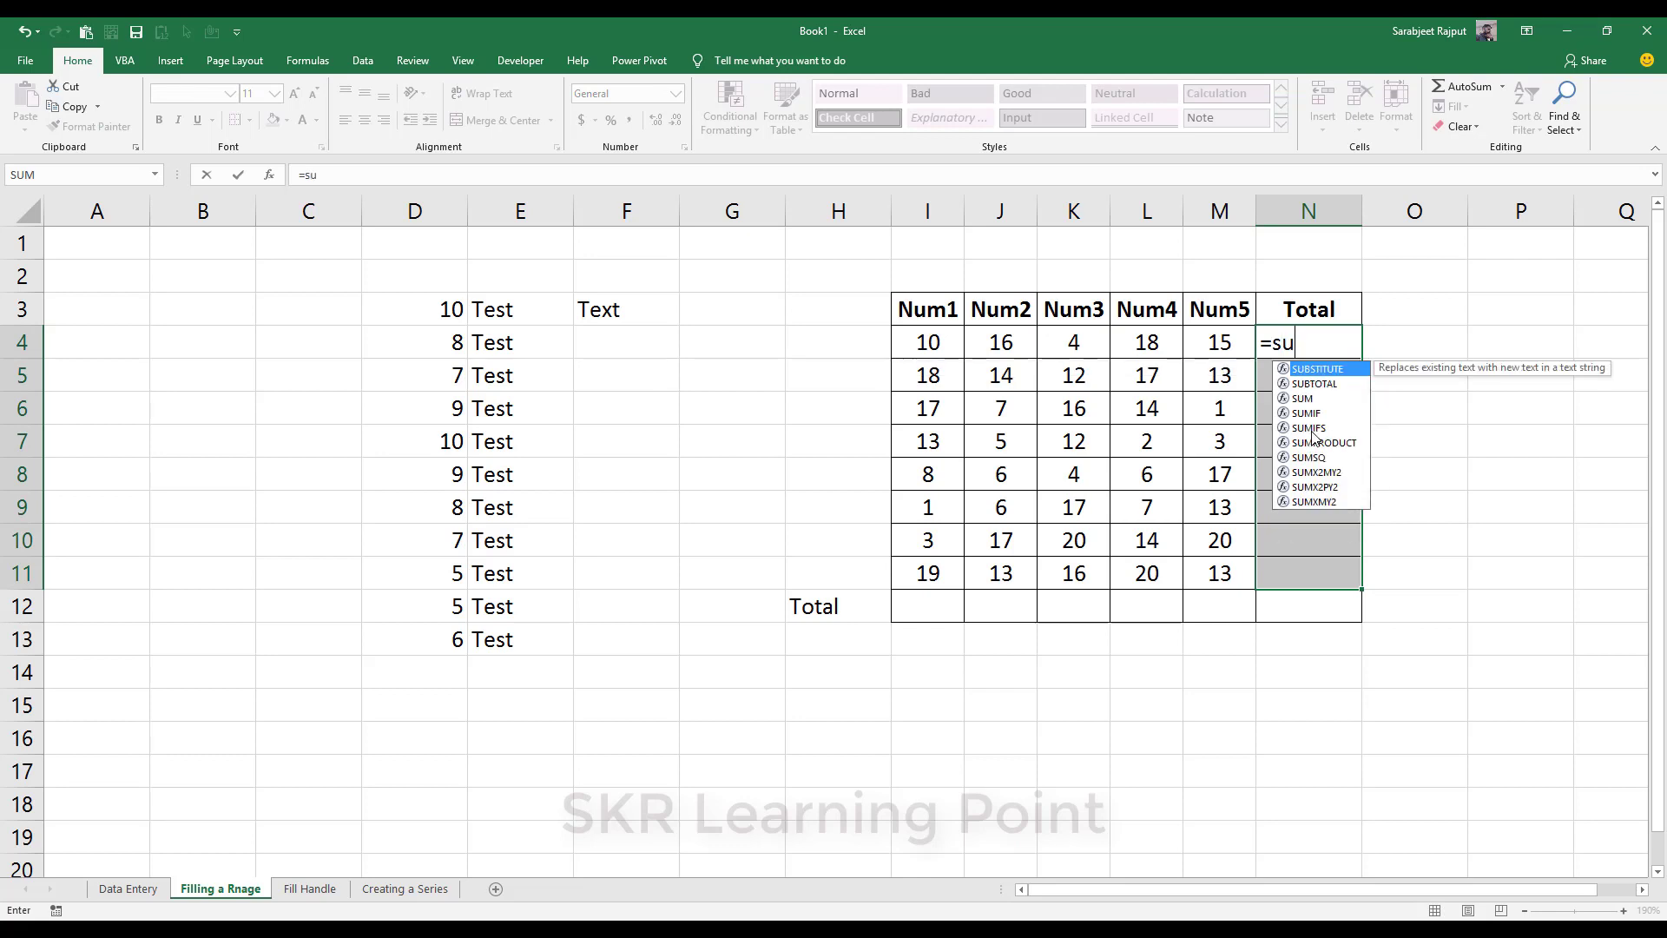
{"action": "key", "text": "Tab"}
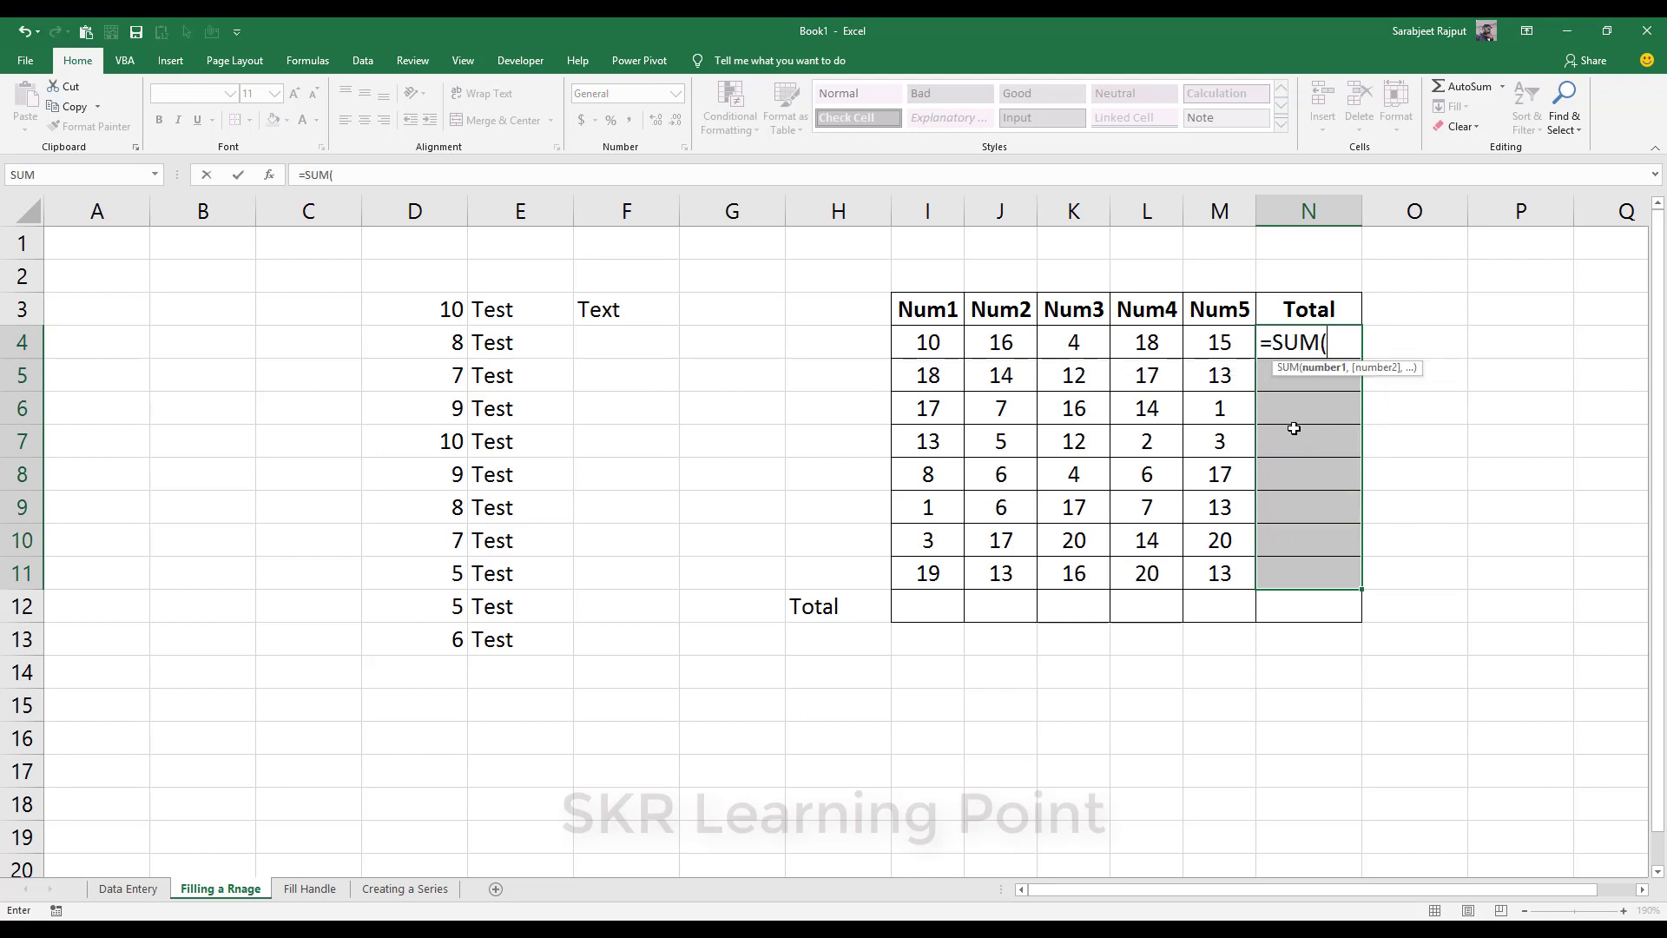
{"action": "left_click_drag", "start_coordinate": [936, 340], "coordinate": [1200, 349]}
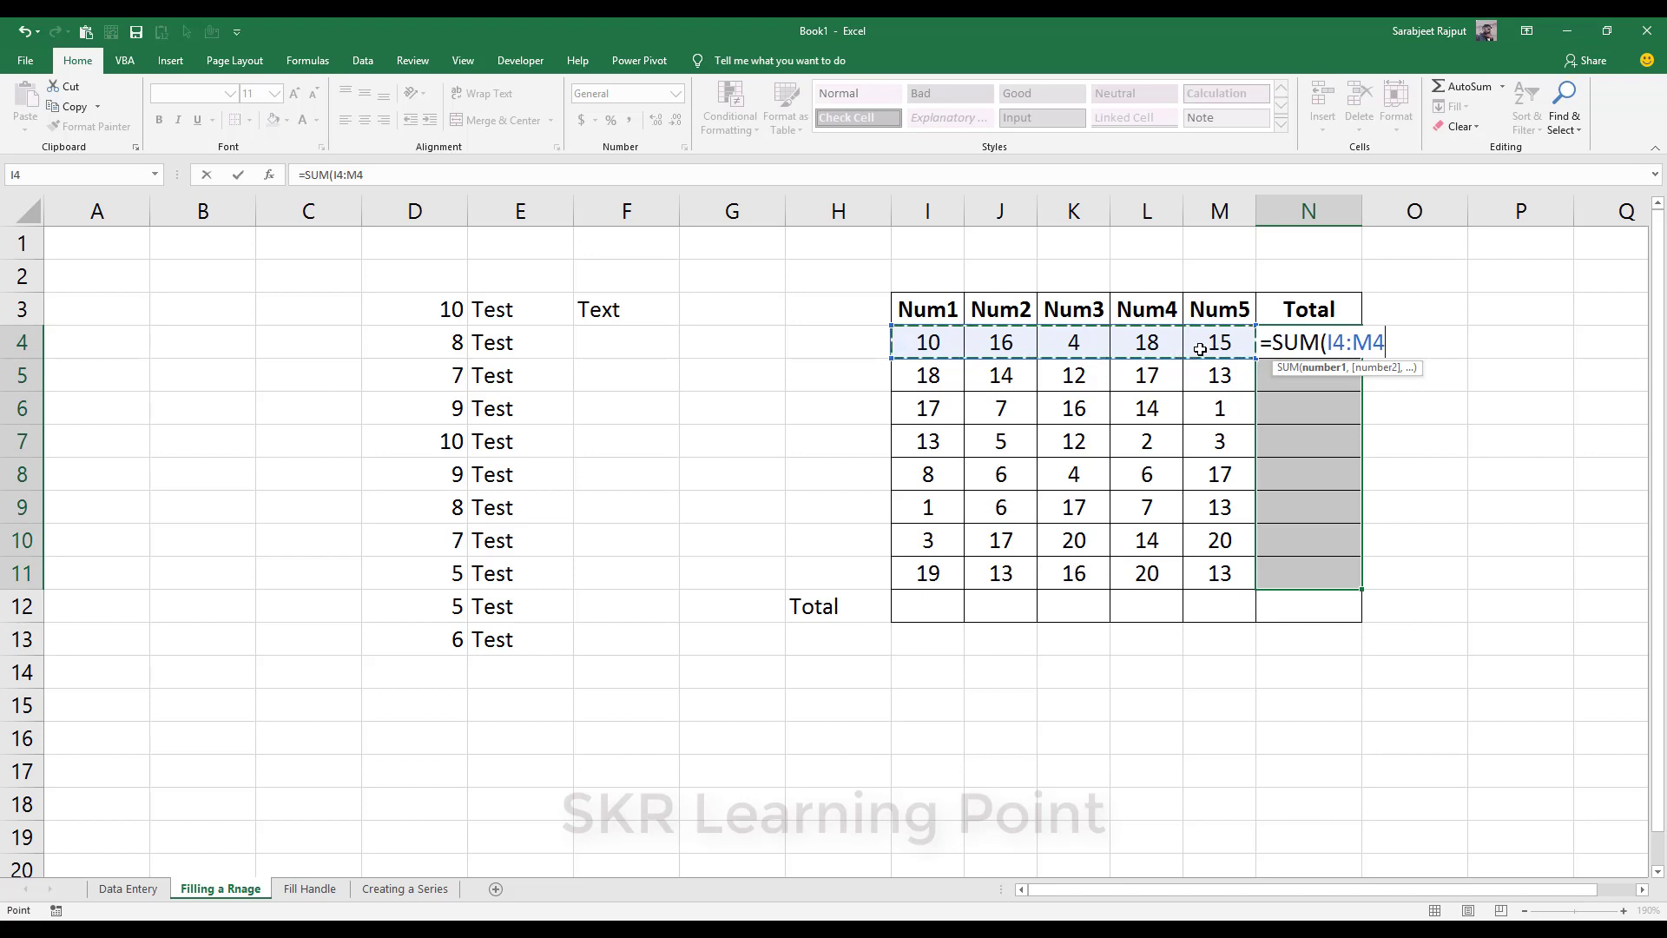
{"action": "type", "text": ")"}
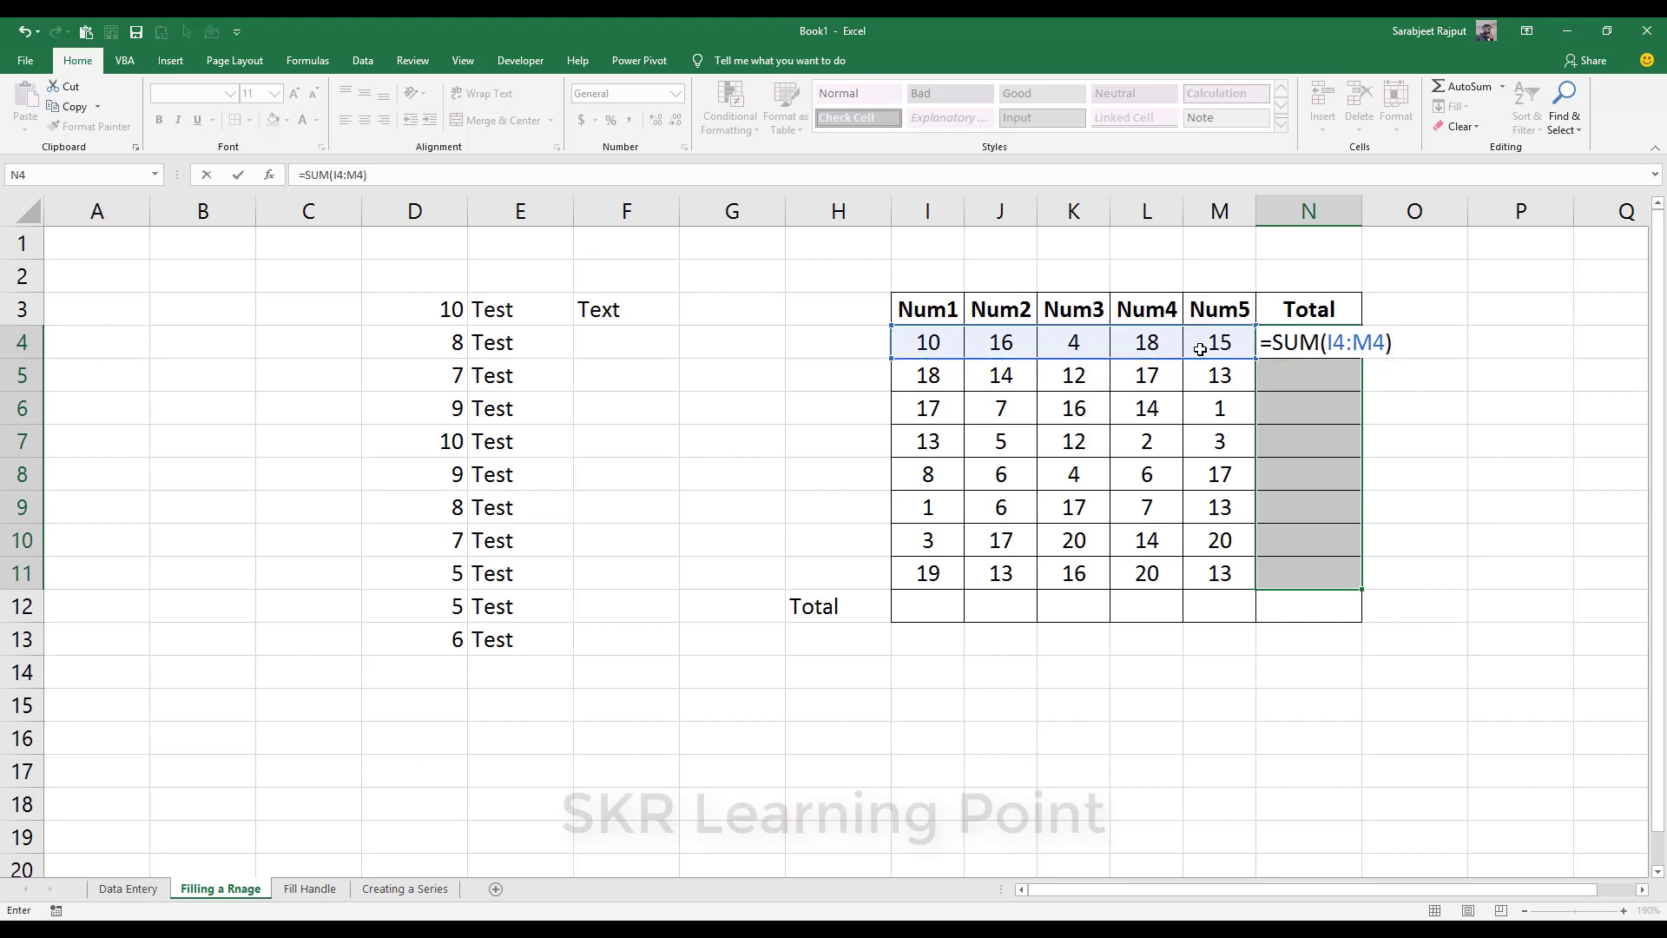
{"action": "key", "text": "ctrl+Return"}
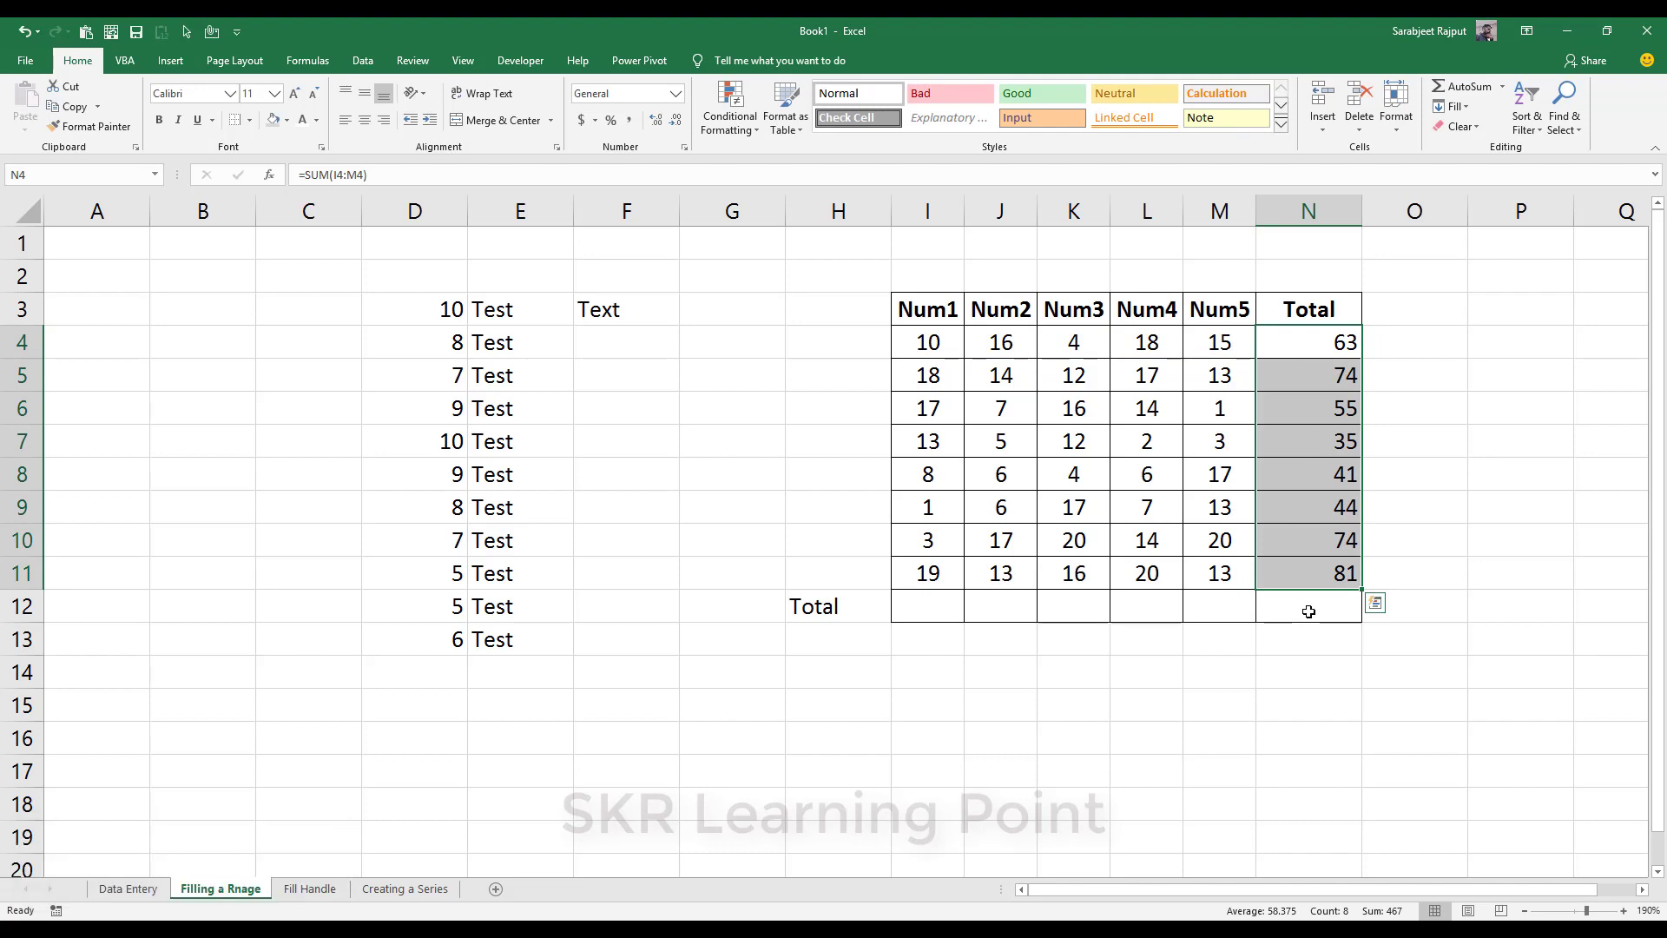
- Check the formulas in N5 and N8, including which cells the N8 formula references
{"action": "left_click", "coordinate": [1329, 378]}
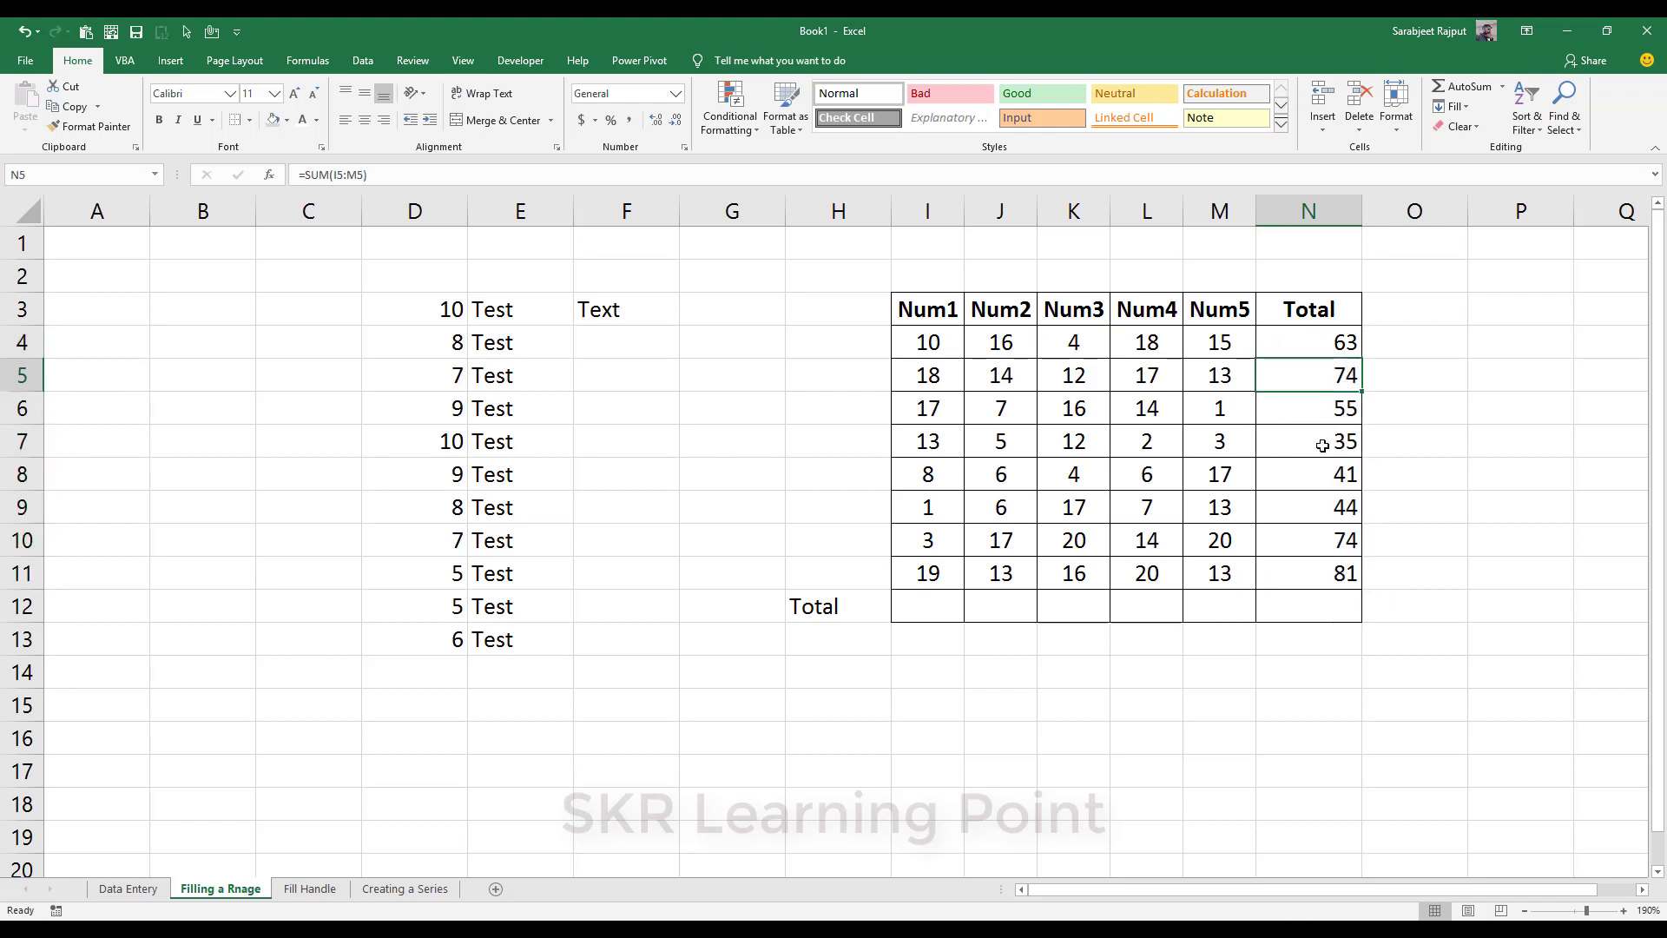
{"action": "left_click", "coordinate": [1328, 474]}
{"action": "key", "text": "F2"}
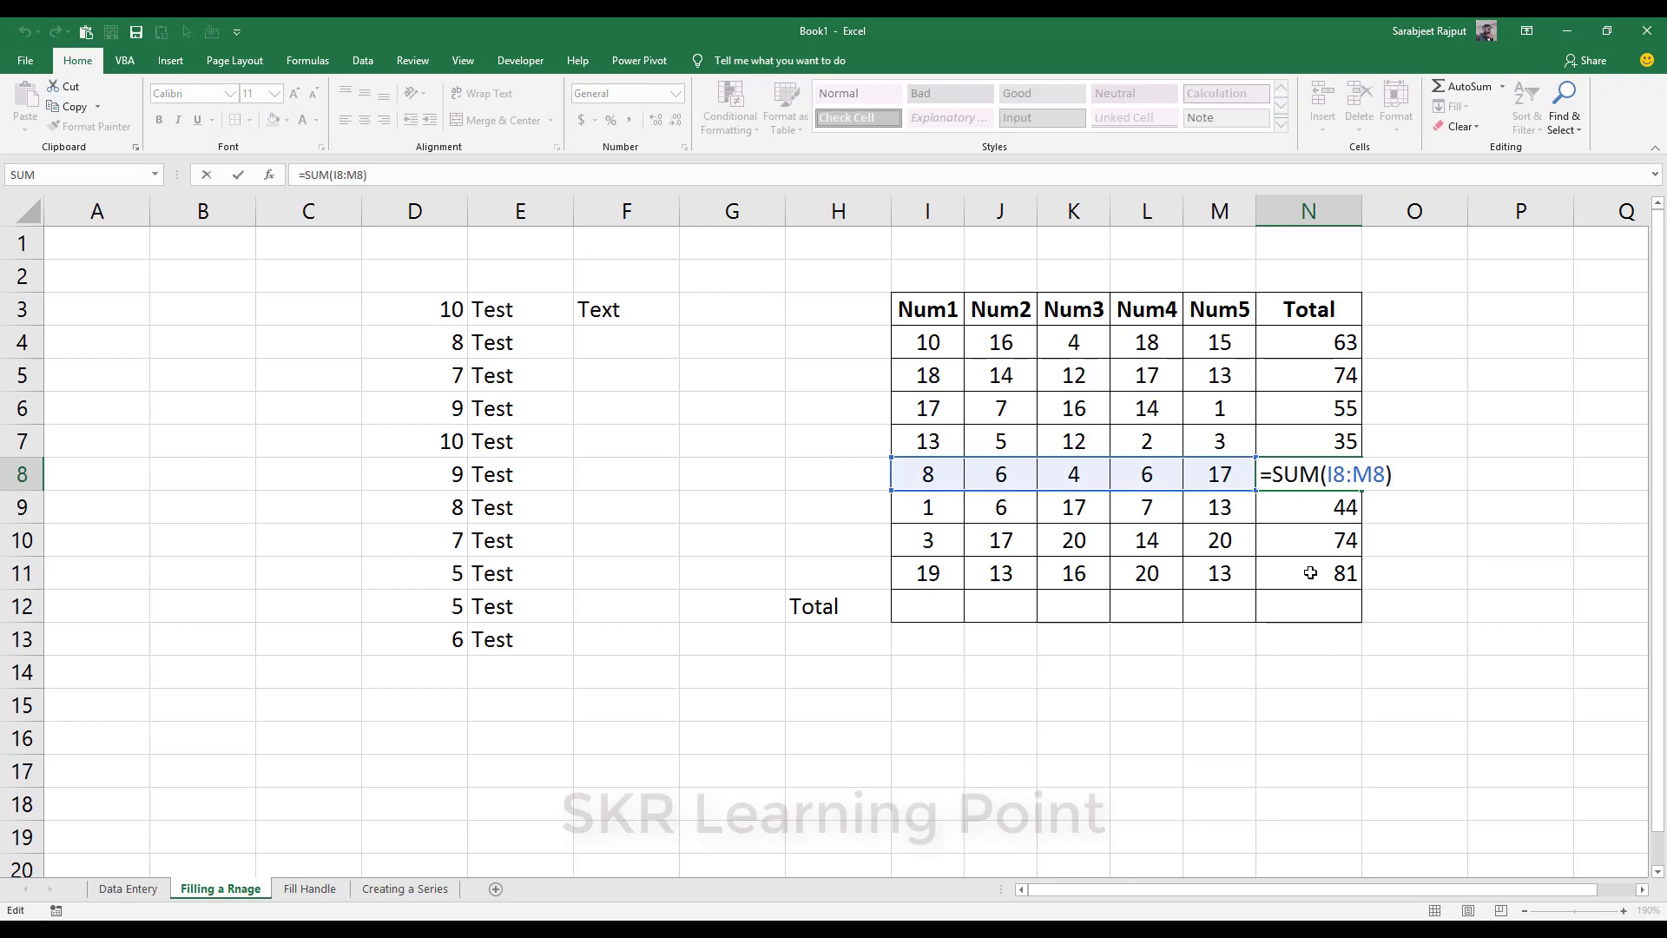
{"action": "key", "text": "Escape"}
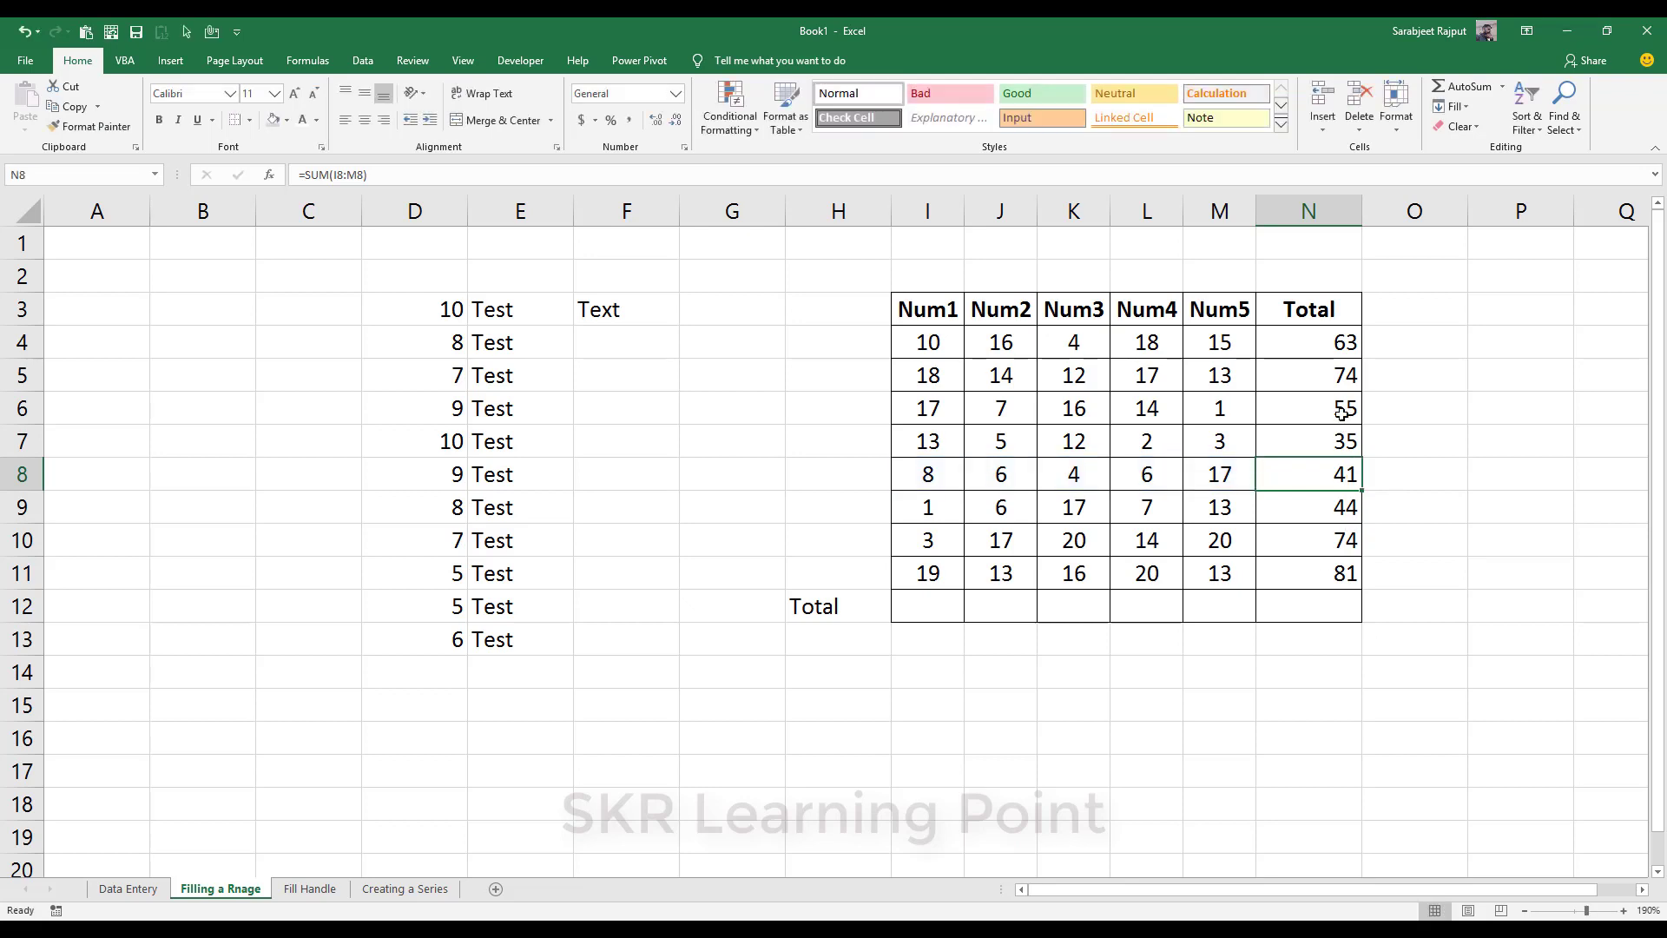
- Clear the totals in N5:N11 and fill the sum formula from N4 down through N11
{"action": "left_click_drag", "start_coordinate": [1332, 381], "coordinate": [1295, 558]}
{"action": "key", "text": "Delete"}
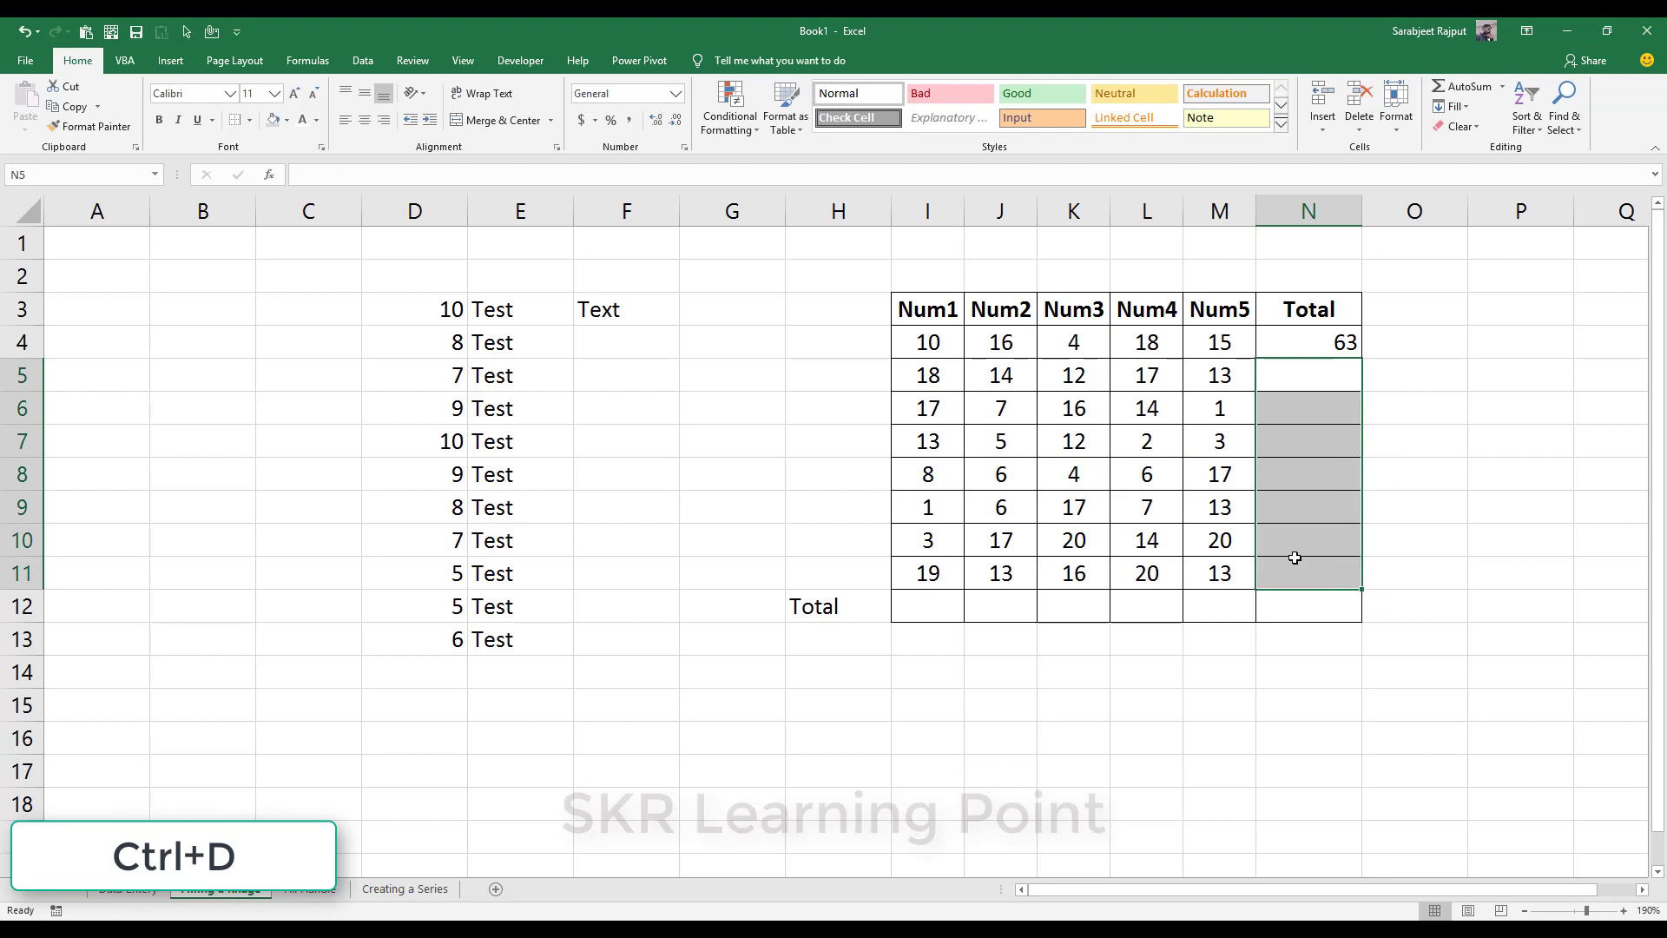
{"action": "key", "text": "Up"}
{"action": "key", "text": "shift+Down"}
{"action": "key", "text": "shift+Down"}
{"action": "key", "text": "shift+Down"}
{"action": "key", "text": "shift+Down"}
{"action": "key", "text": "shift+Down"}
{"action": "key", "text": "shift+Down"}
{"action": "key", "text": "shift+Down"}
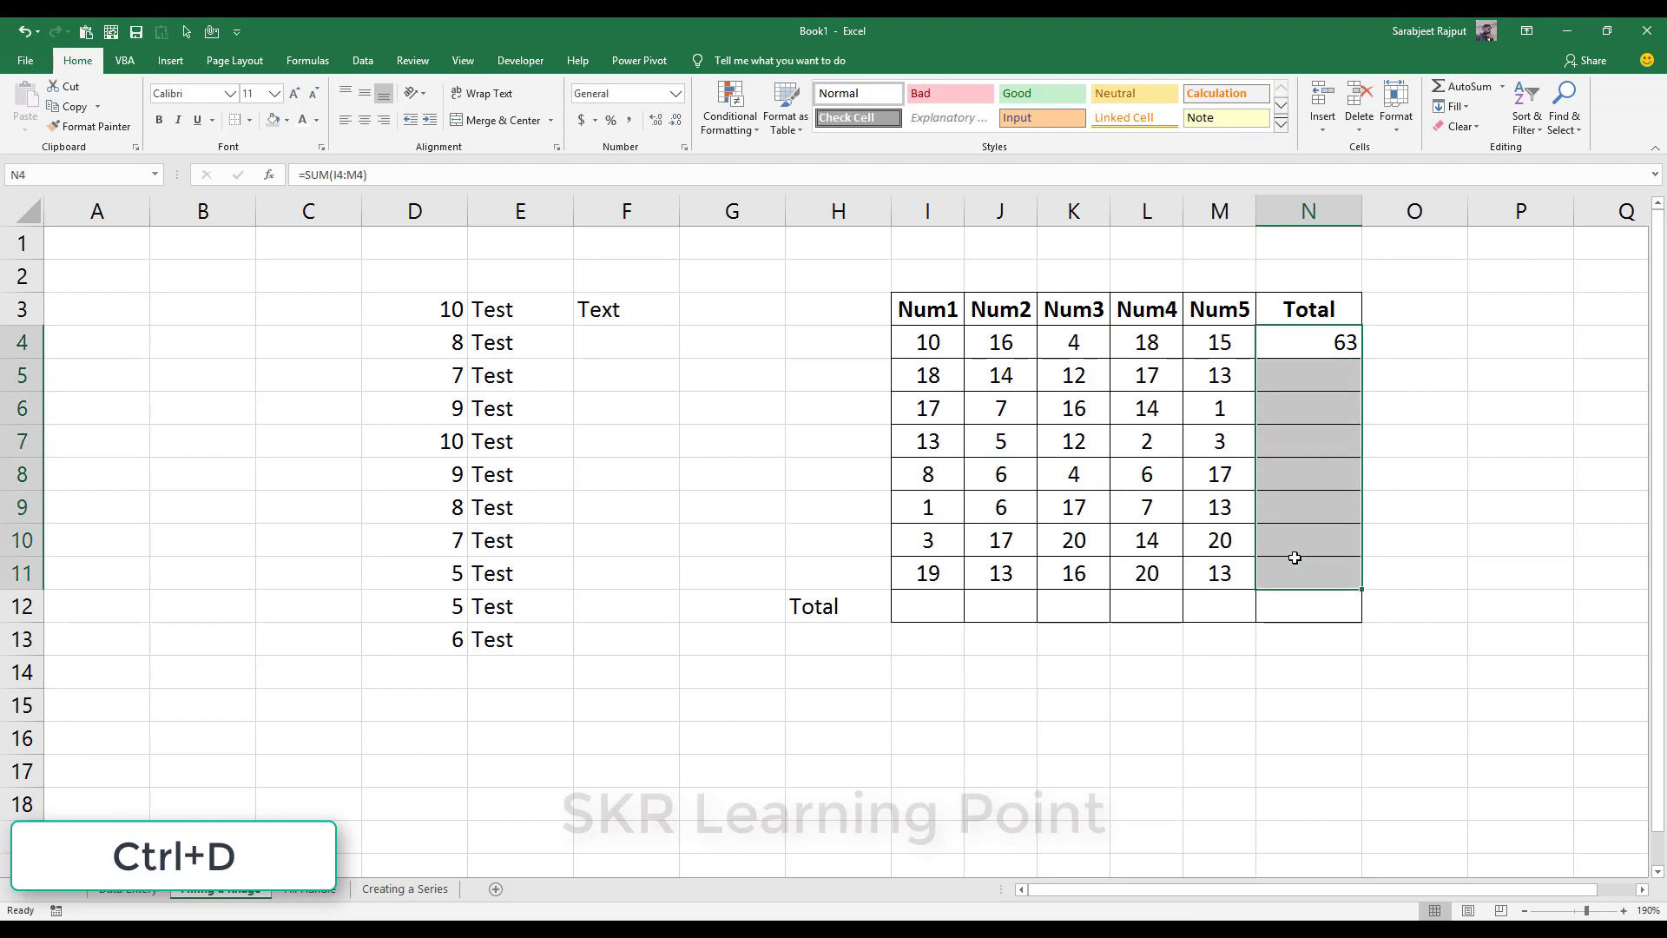
{"action": "key", "text": "ctrl+d"}
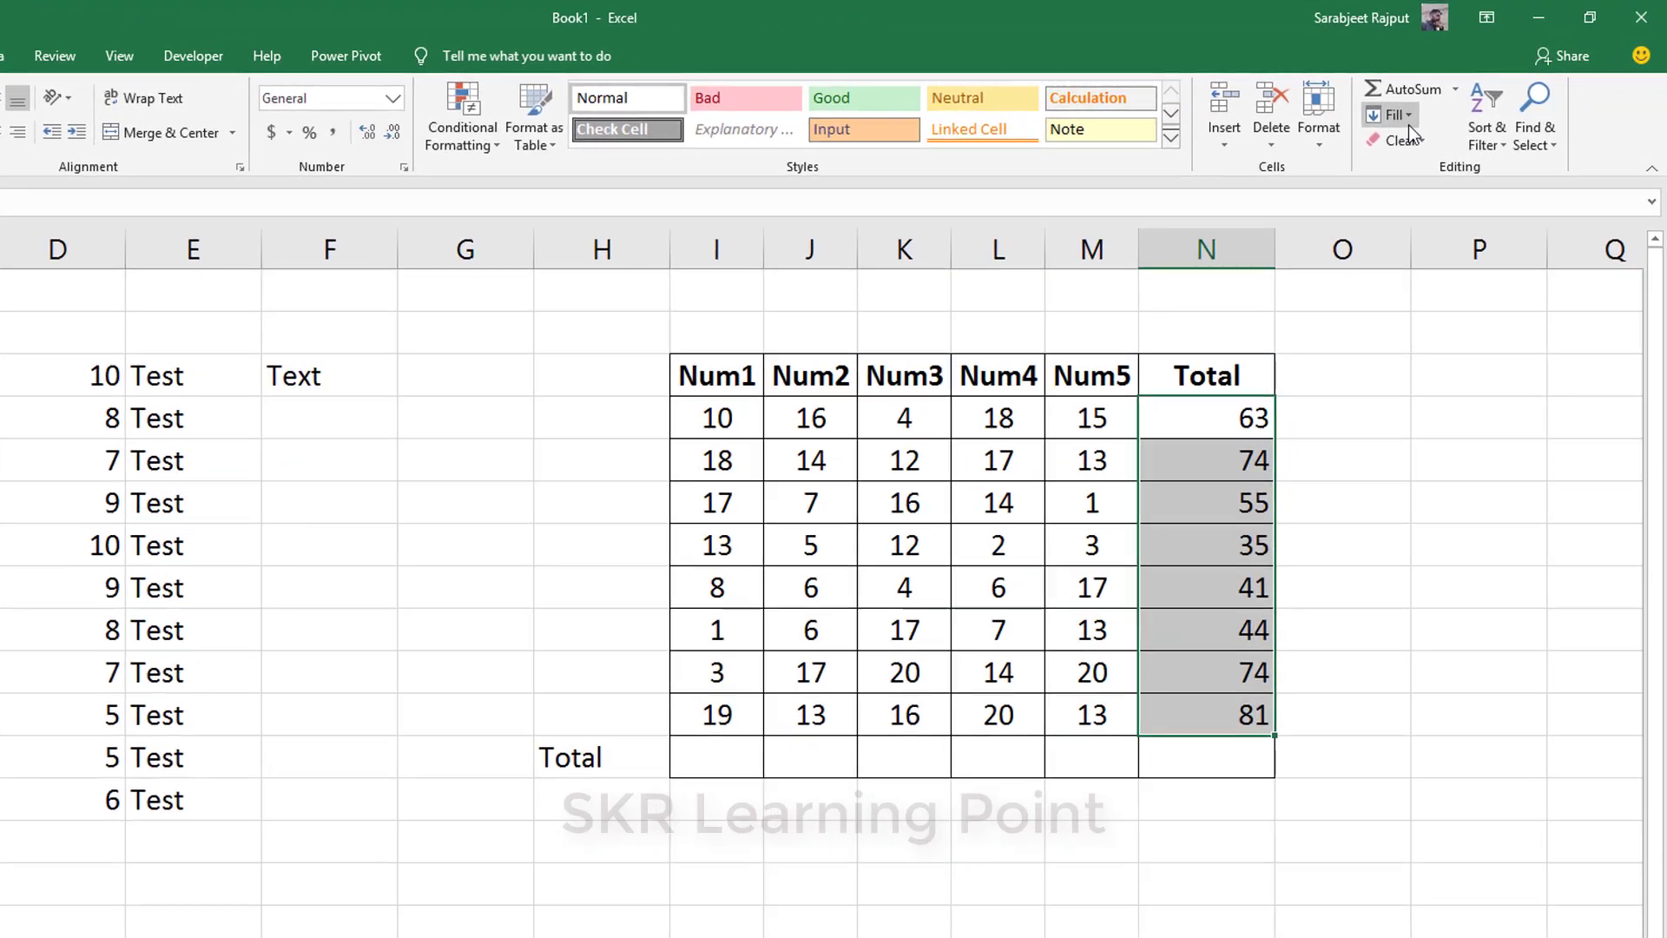
- Clear N5:N12 and copy the N4 formula down N4:N11 with the Fill Down command
{"action": "left_click", "coordinate": [1327, 386]}
{"action": "left_click_drag", "start_coordinate": [1228, 476], "coordinate": [1184, 747]}
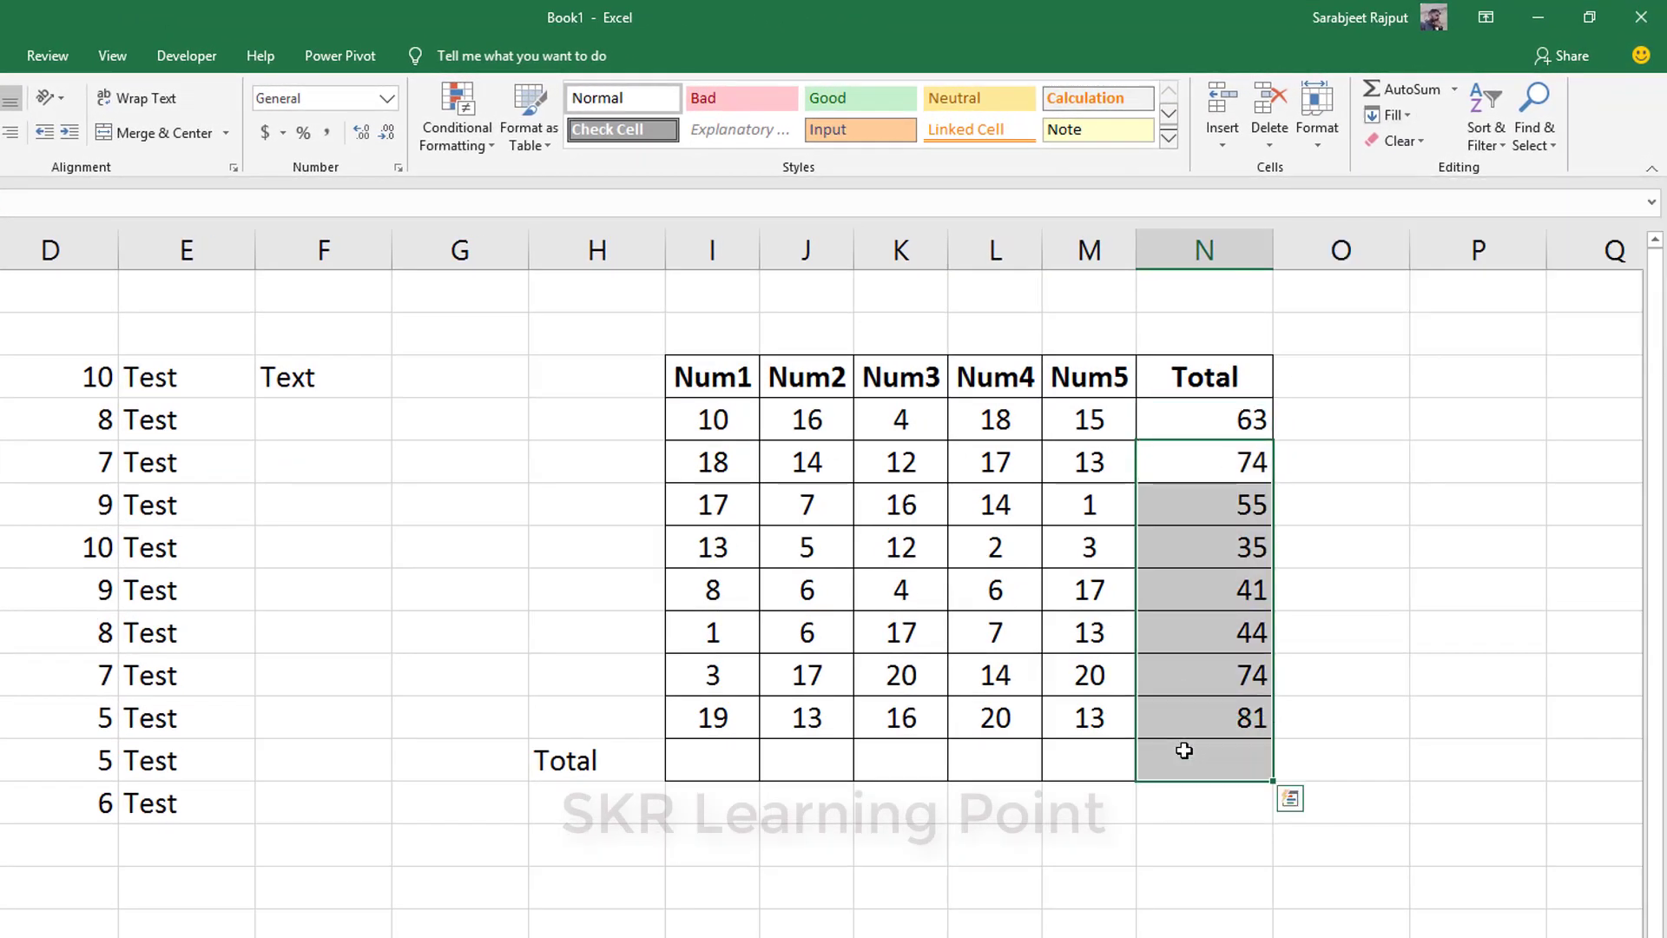
{"action": "key", "text": "Delete"}
{"action": "left_click_drag", "start_coordinate": [1210, 427], "coordinate": [1216, 726]}
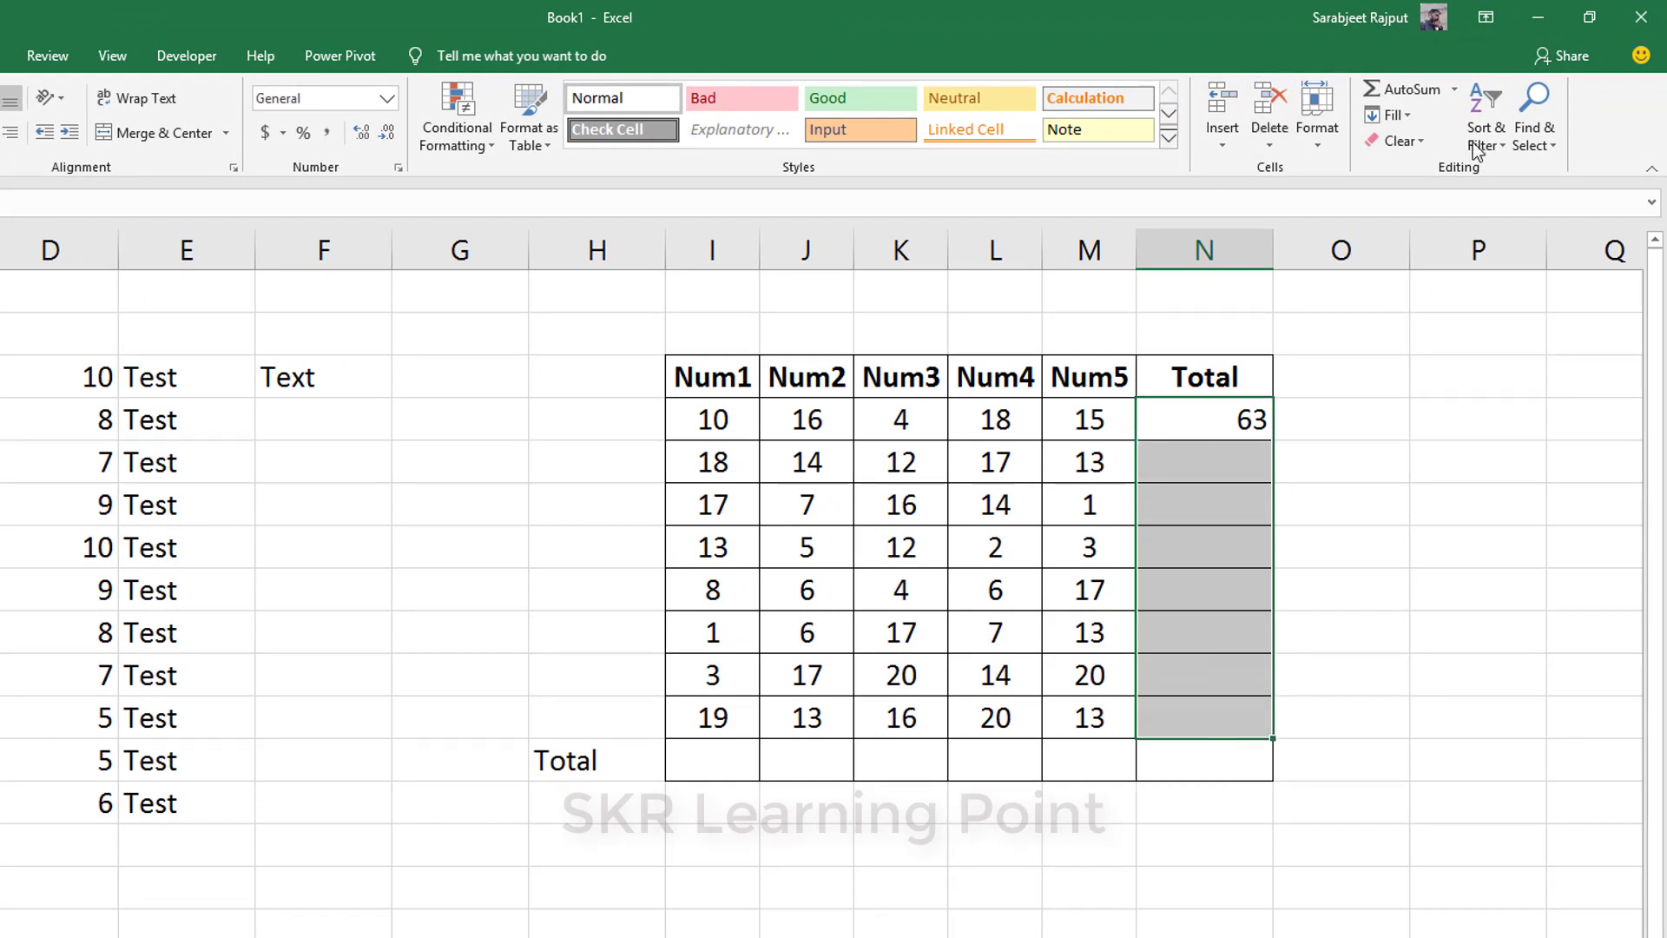
{"action": "left_click", "coordinate": [1388, 118]}
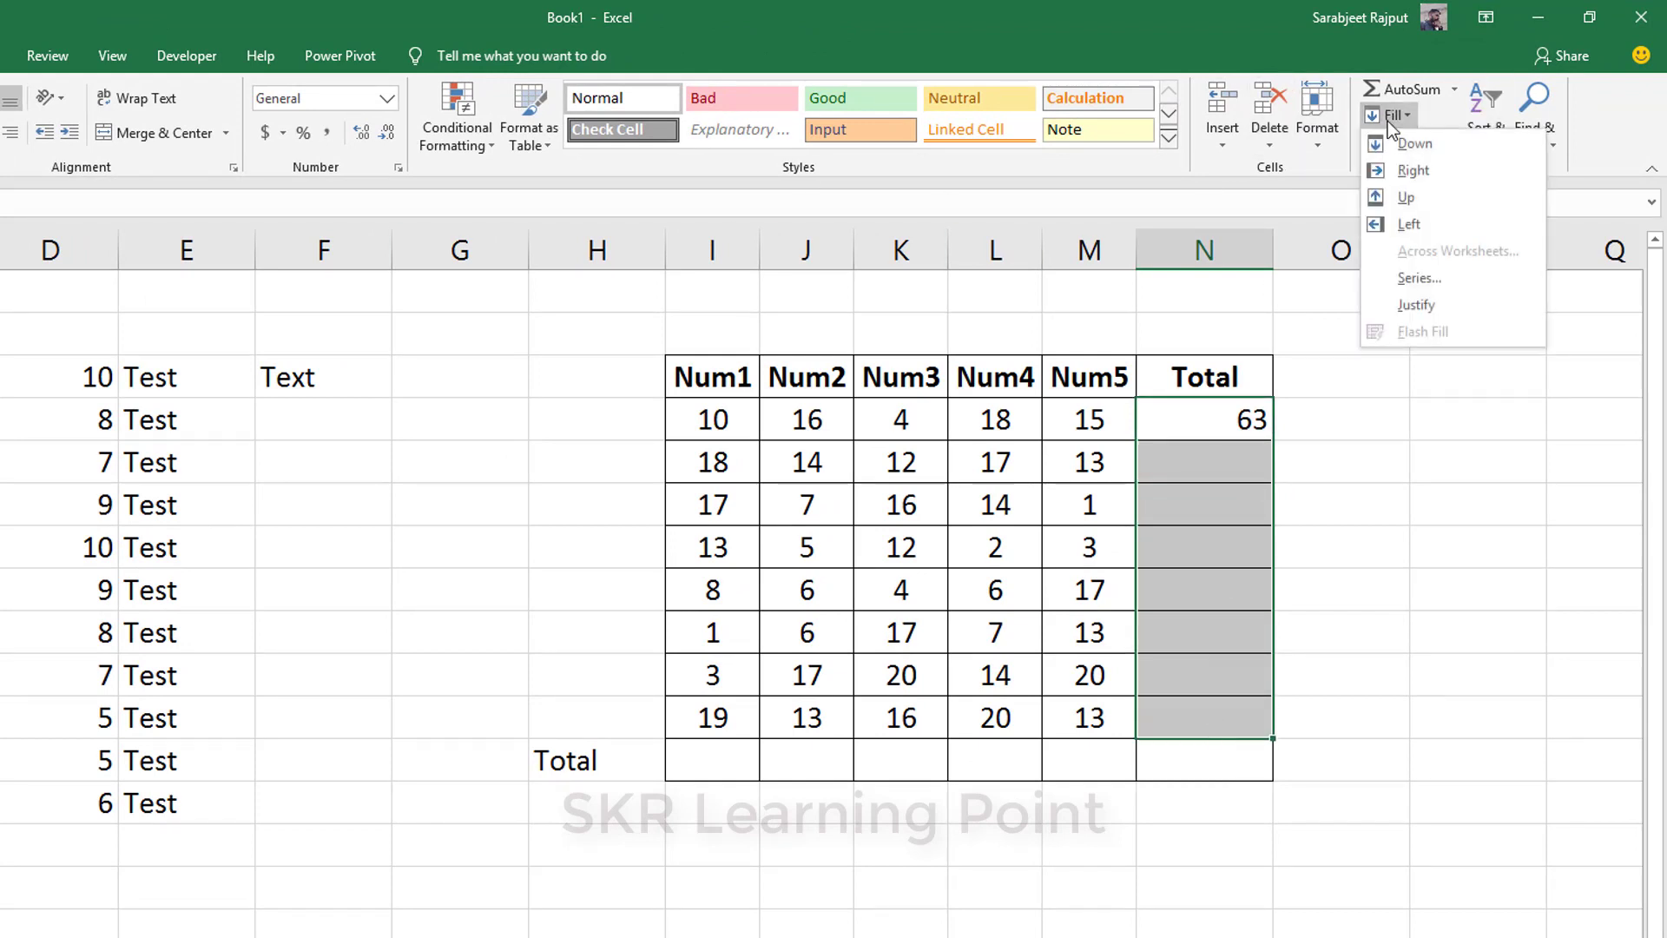
{"action": "left_click", "coordinate": [1426, 153]}
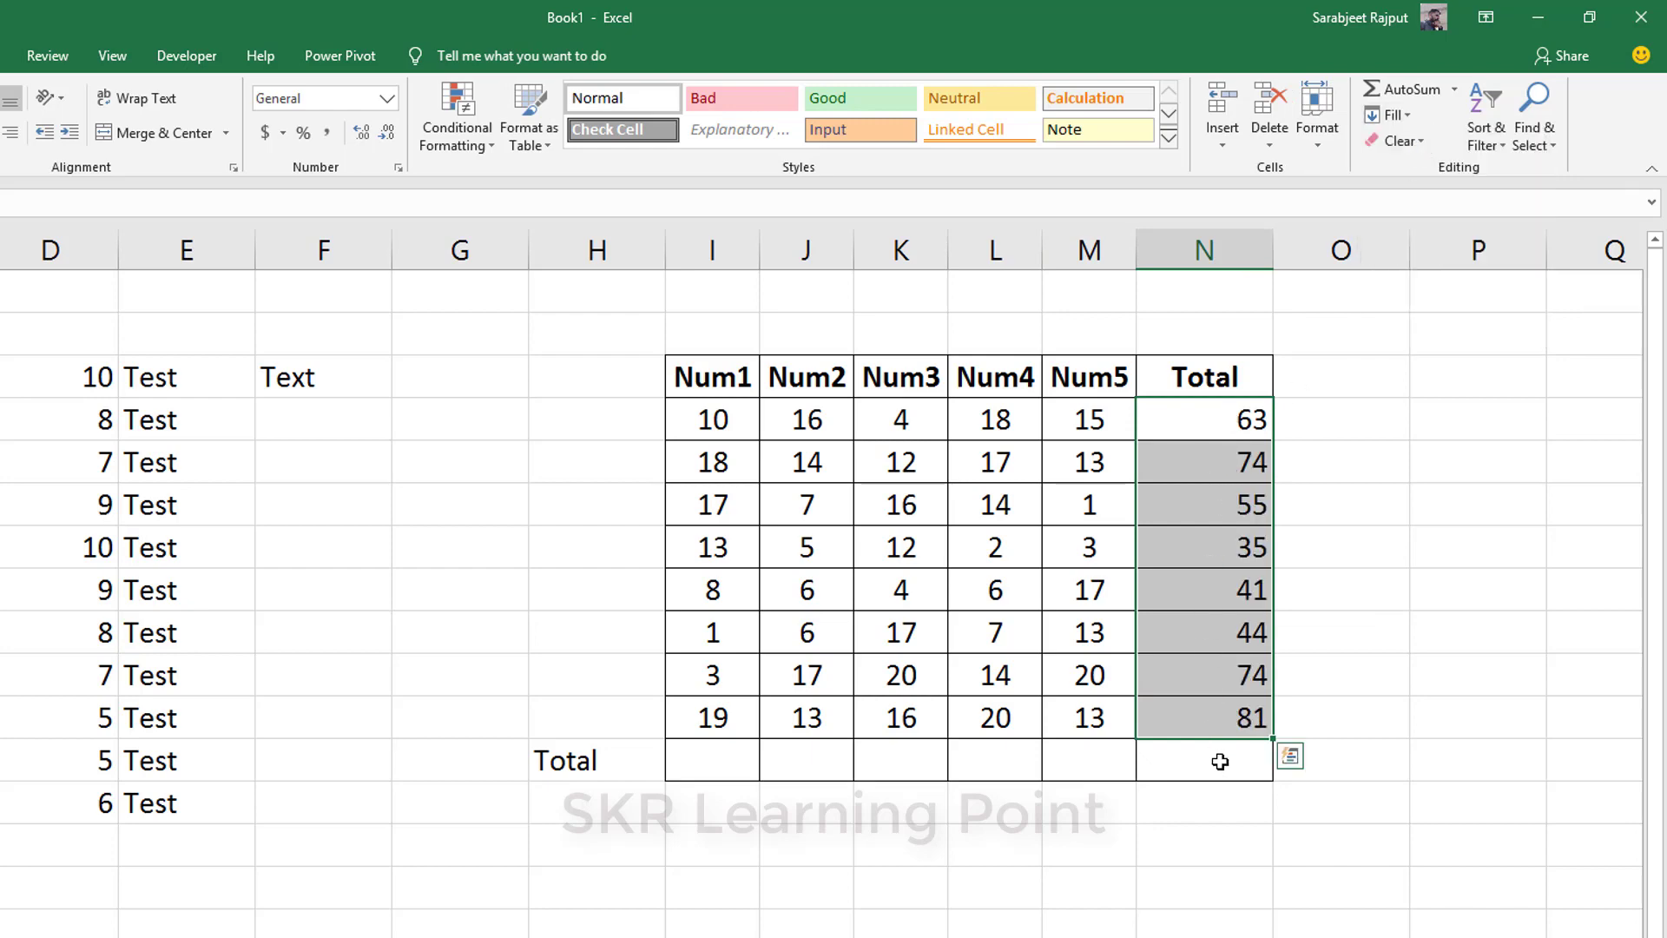
{"action": "left_click", "coordinate": [1407, 114]}
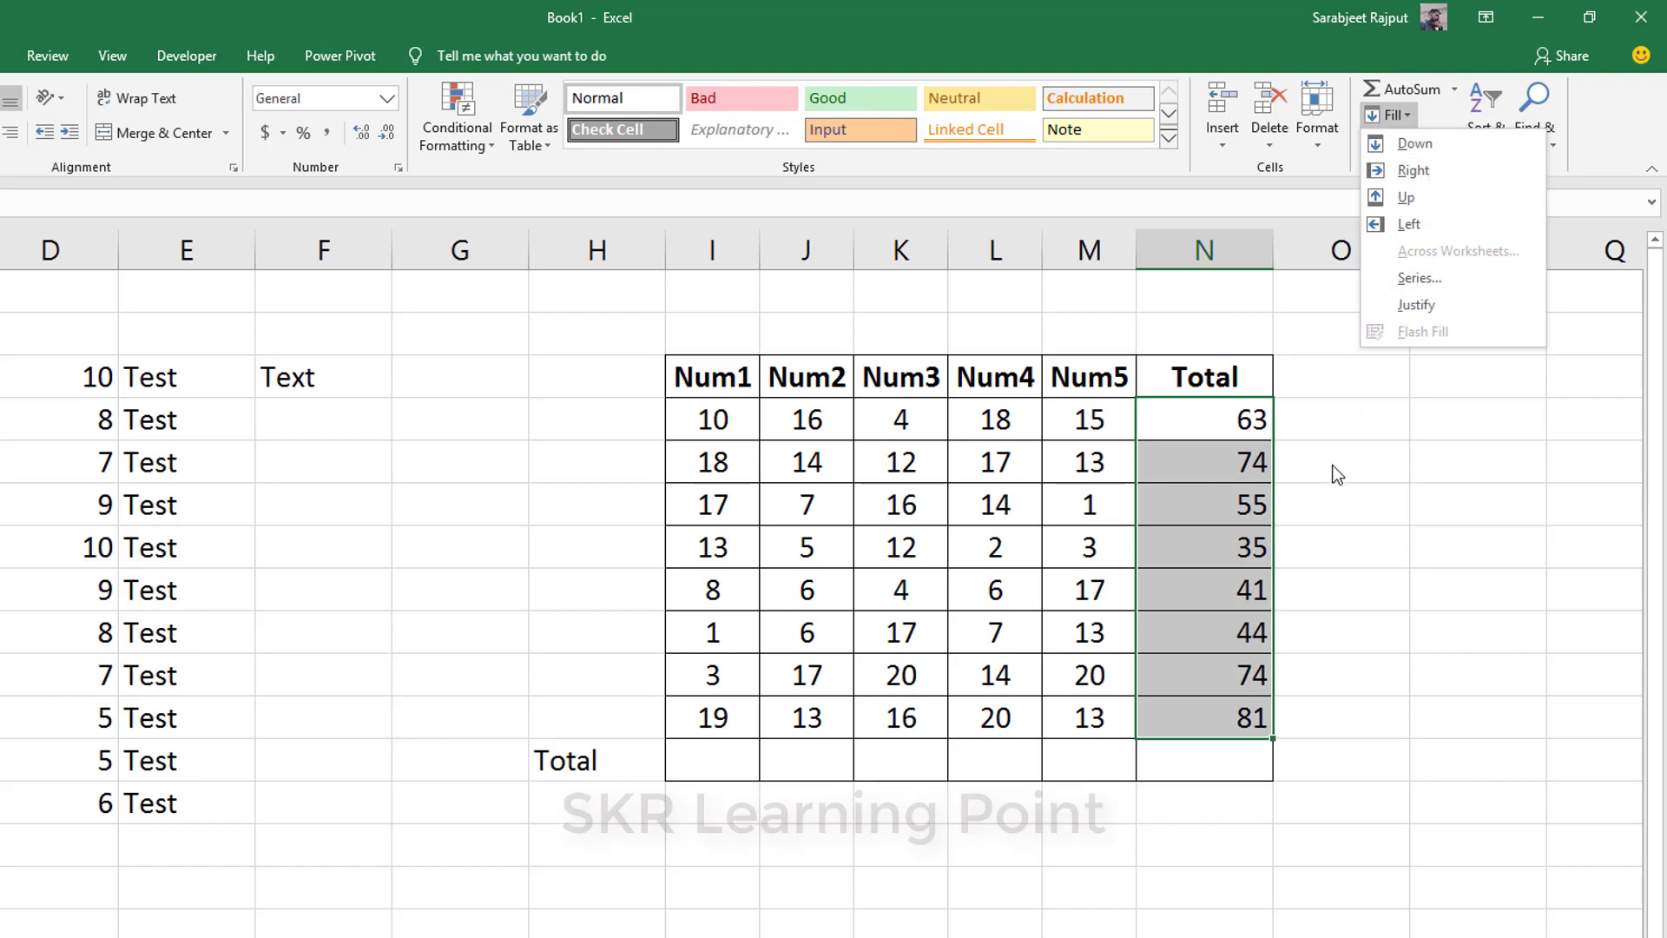
{"action": "left_click", "coordinate": [1335, 428]}
- Replace the text in E4:E13 by filling right from the adjacent numbers in column D
{"action": "left_click", "coordinate": [277, 417]}
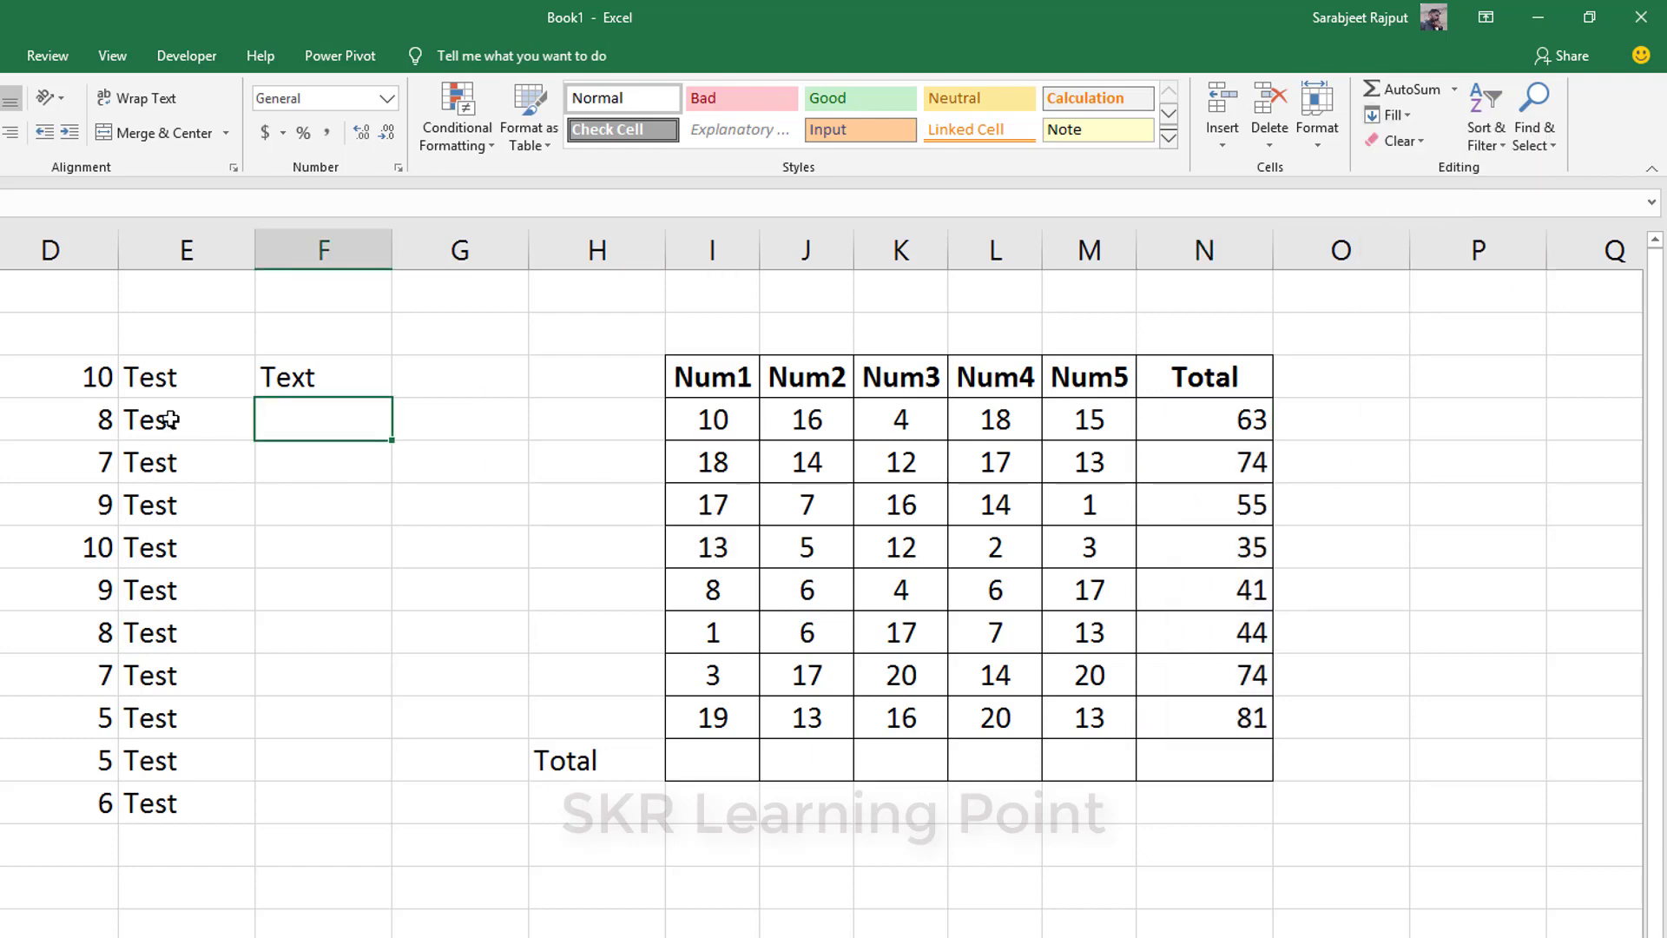
{"action": "left_click_drag", "start_coordinate": [165, 421], "coordinate": [153, 780]}
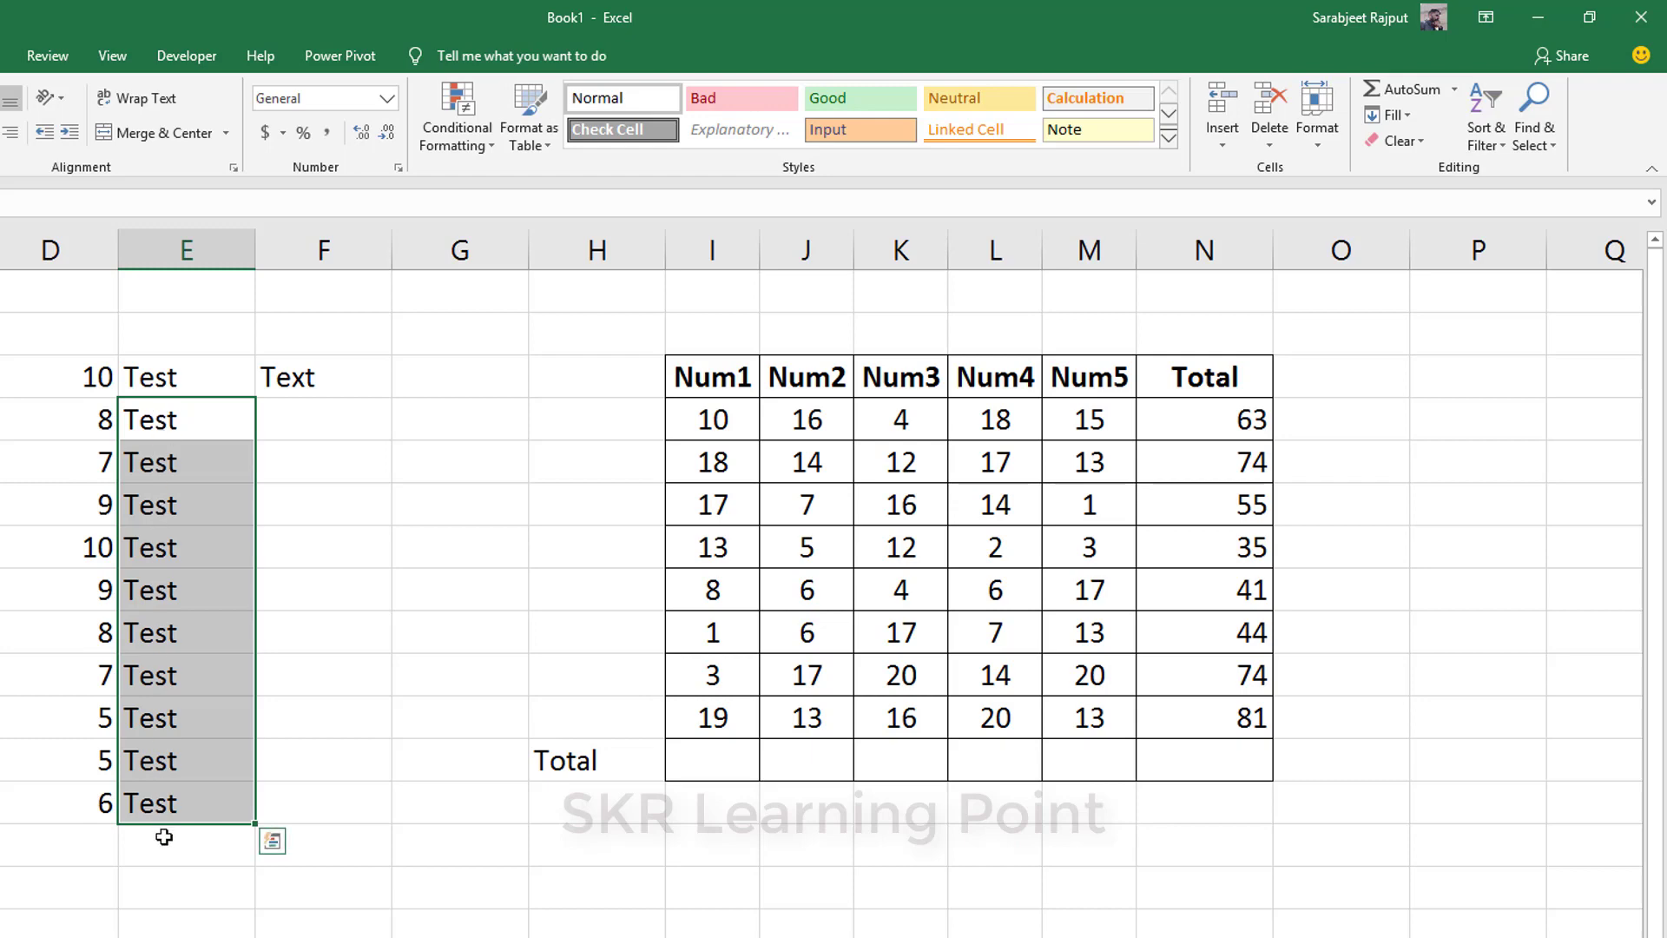
{"action": "key", "text": "ctrl+r"}
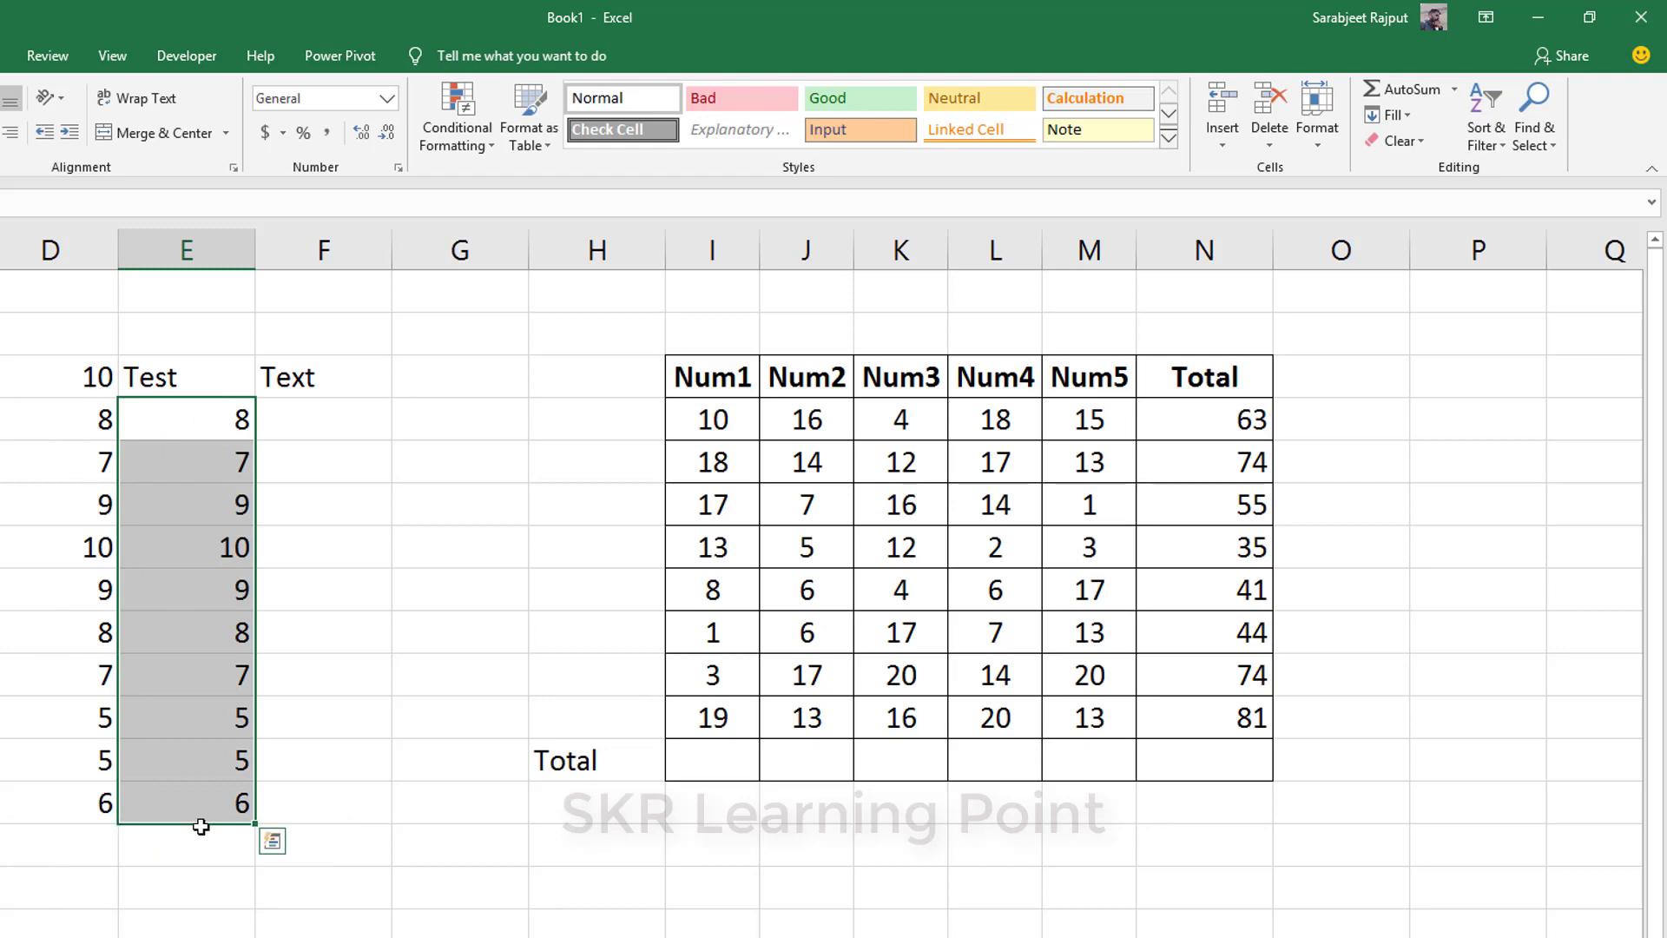
{"action": "left_click", "coordinate": [1396, 121]}
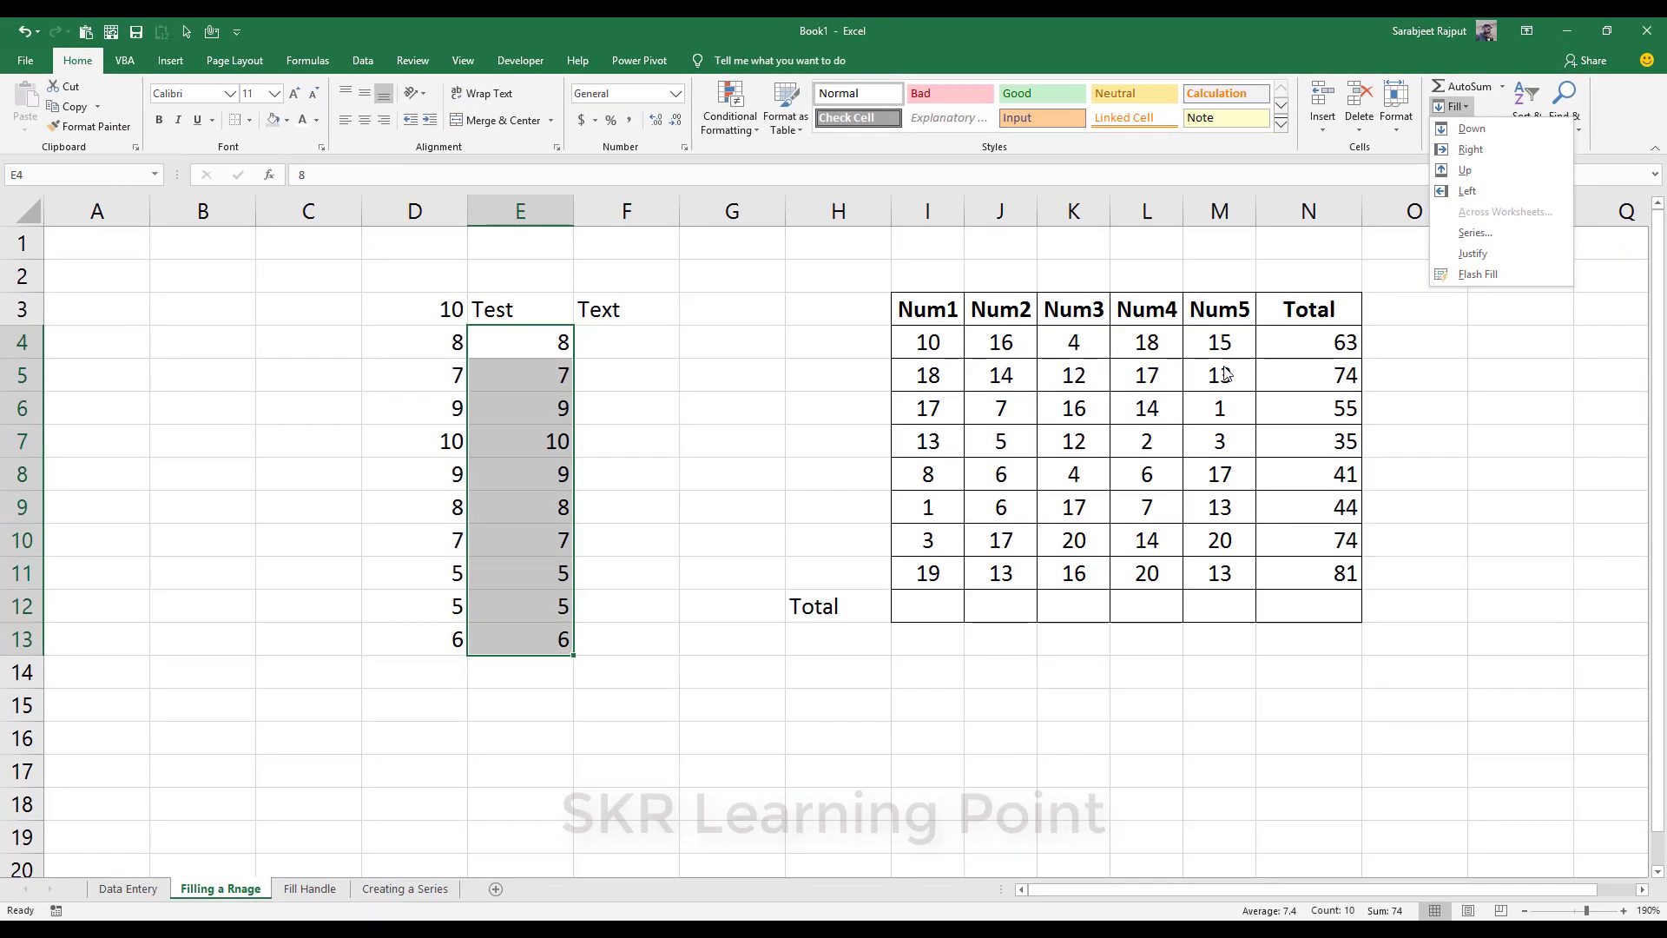
{"action": "key", "text": "Escape"}
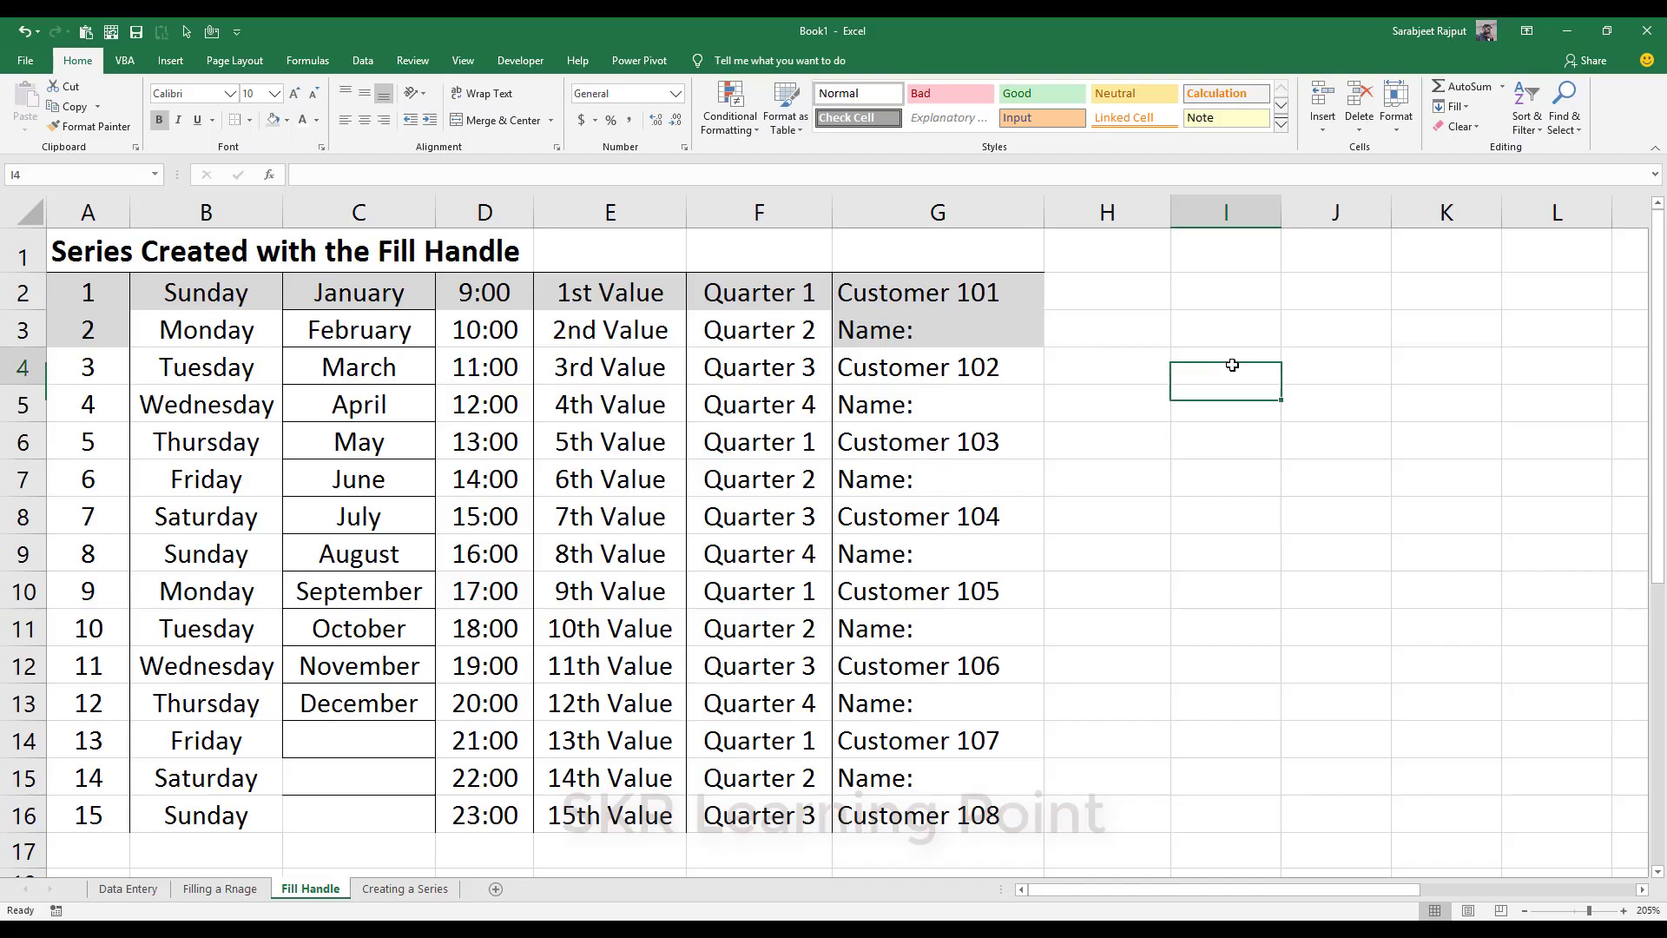
{"action": "left_click_drag", "start_coordinate": [1228, 365], "coordinate": [1311, 412]}
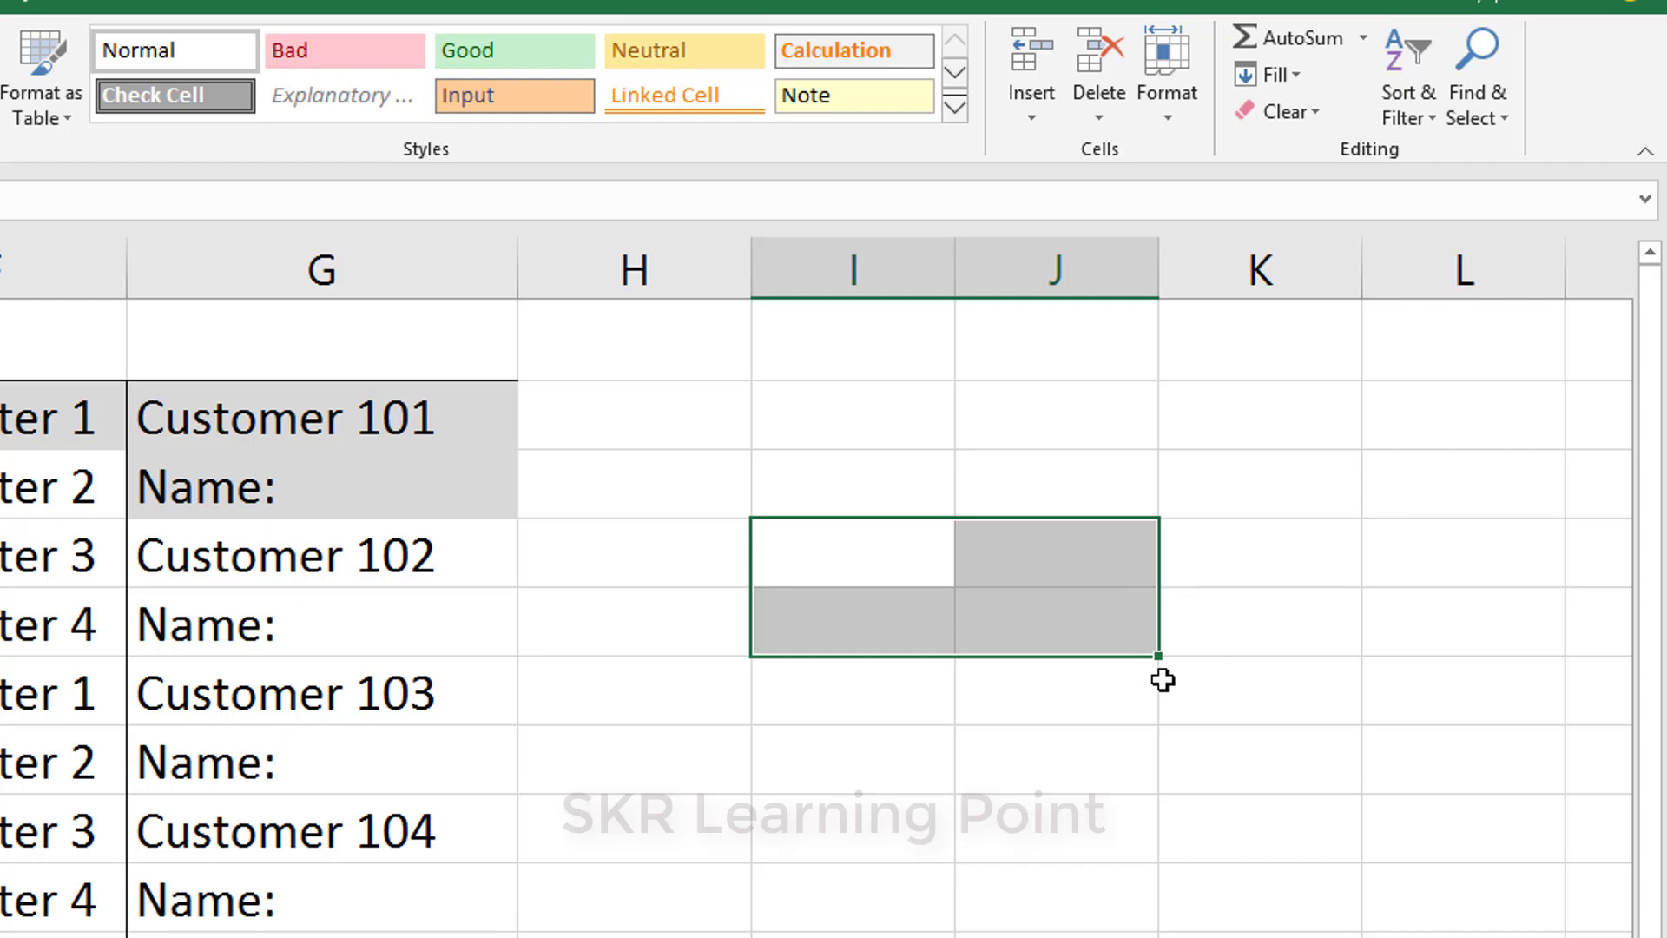
- On the Fill Handle sheet, enter Jan in I4 and Feb in I5 as starting values for a series
{"action": "left_click", "coordinate": [825, 575]}
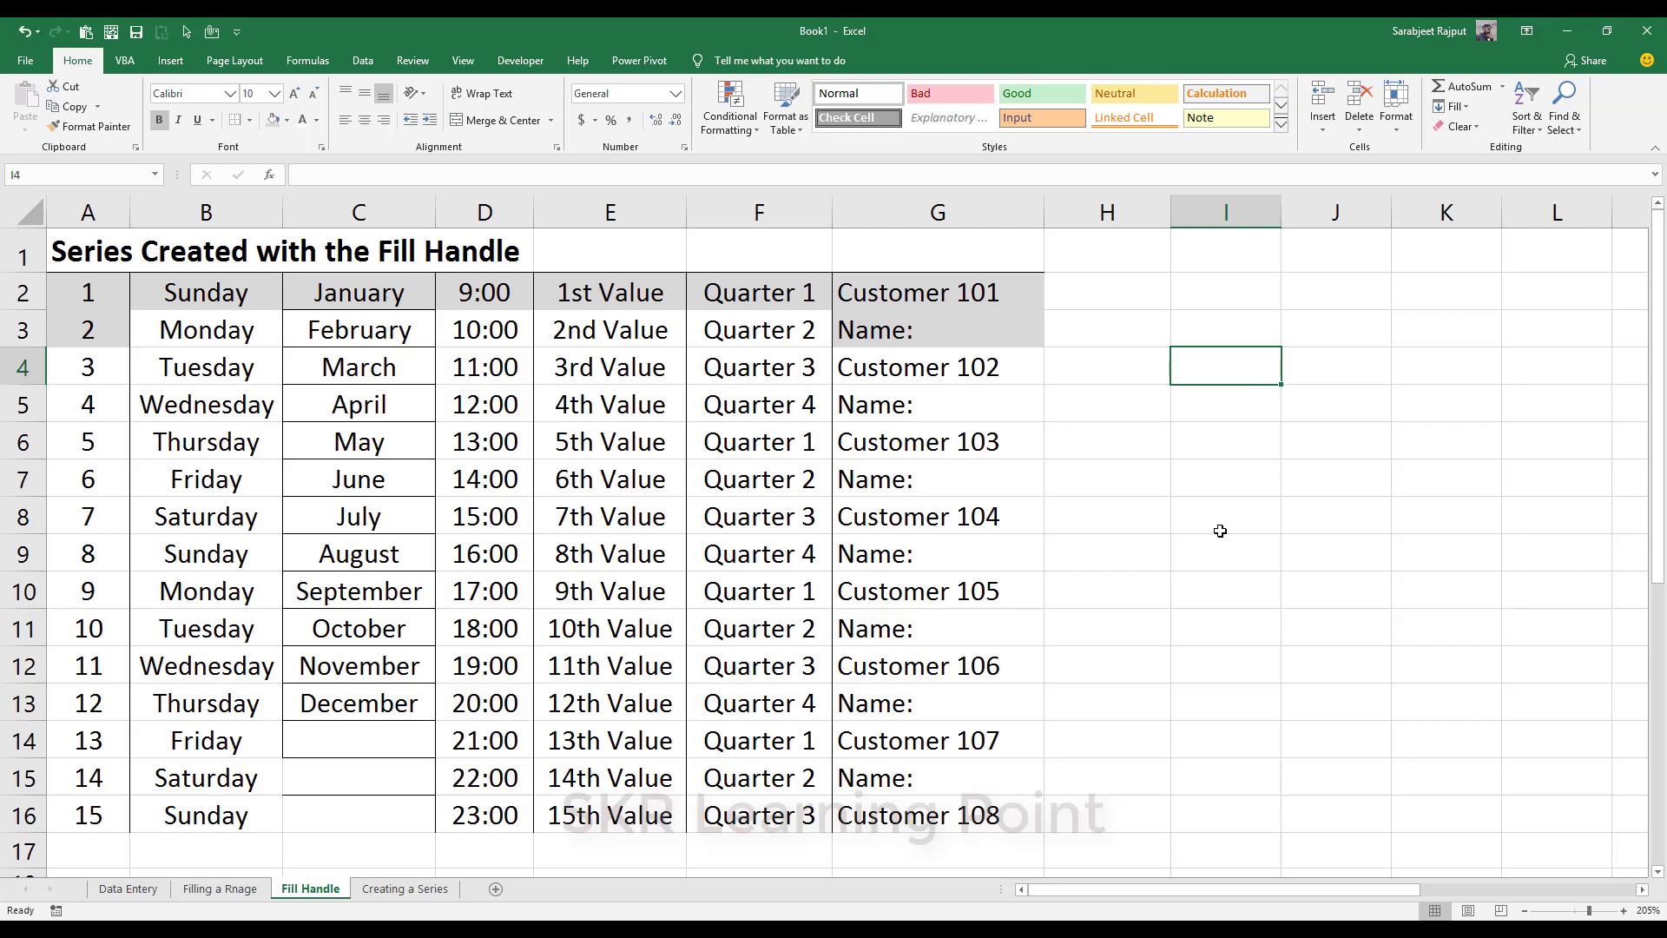
{"action": "type", "text": "Jna"}
{"action": "key", "text": "Return"}
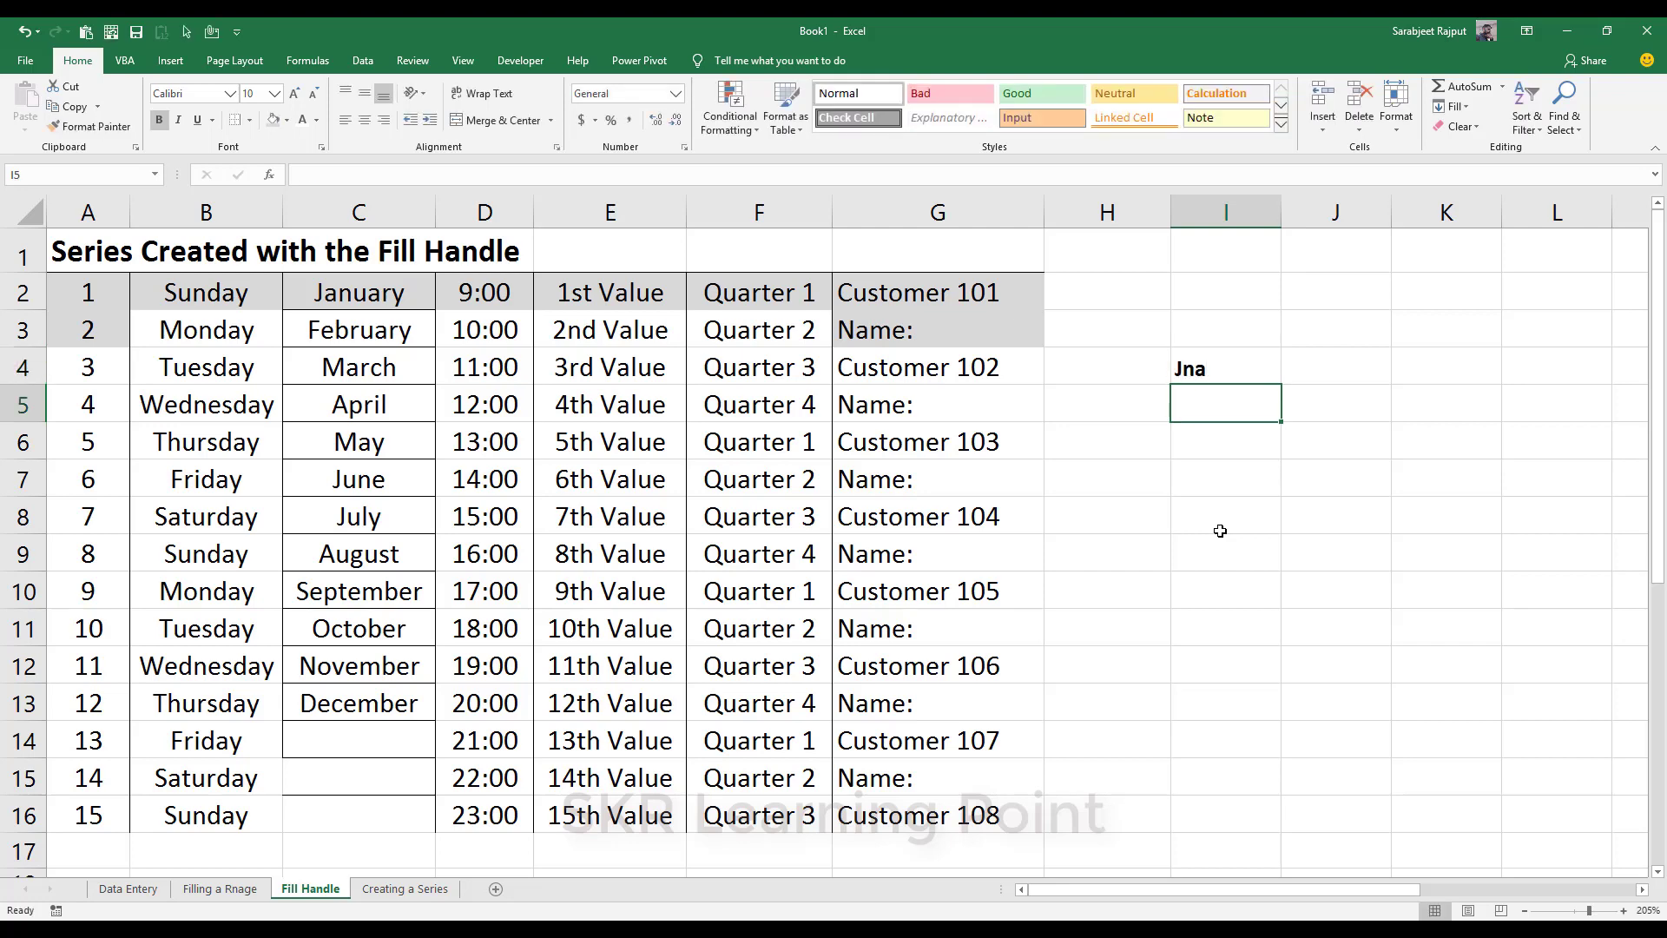
{"action": "key", "text": "Up"}
{"action": "type", "text": "Jan"}
{"action": "key", "text": "Return"}
{"action": "type", "text": "Feb"}
{"action": "key", "text": "Return"}
{"action": "key", "text": "Up"}
{"action": "key", "text": "Up"}
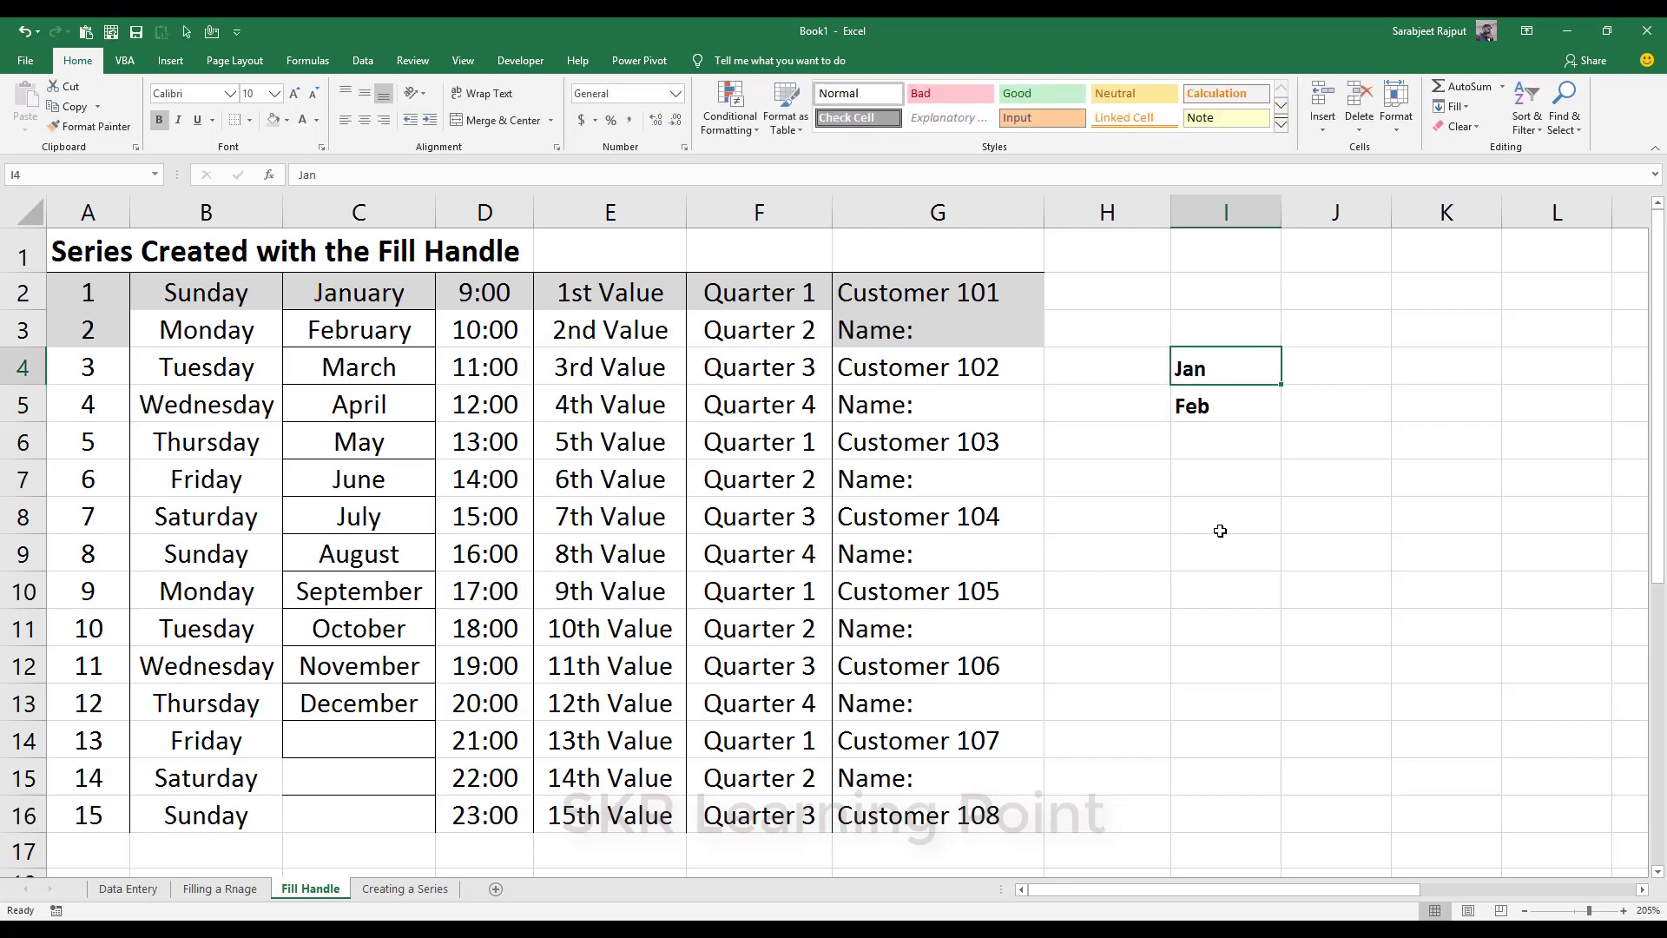
- Enter the numbers 1 in J4 and 2 in J5 beside the month entries
{"action": "key", "text": "Right"}
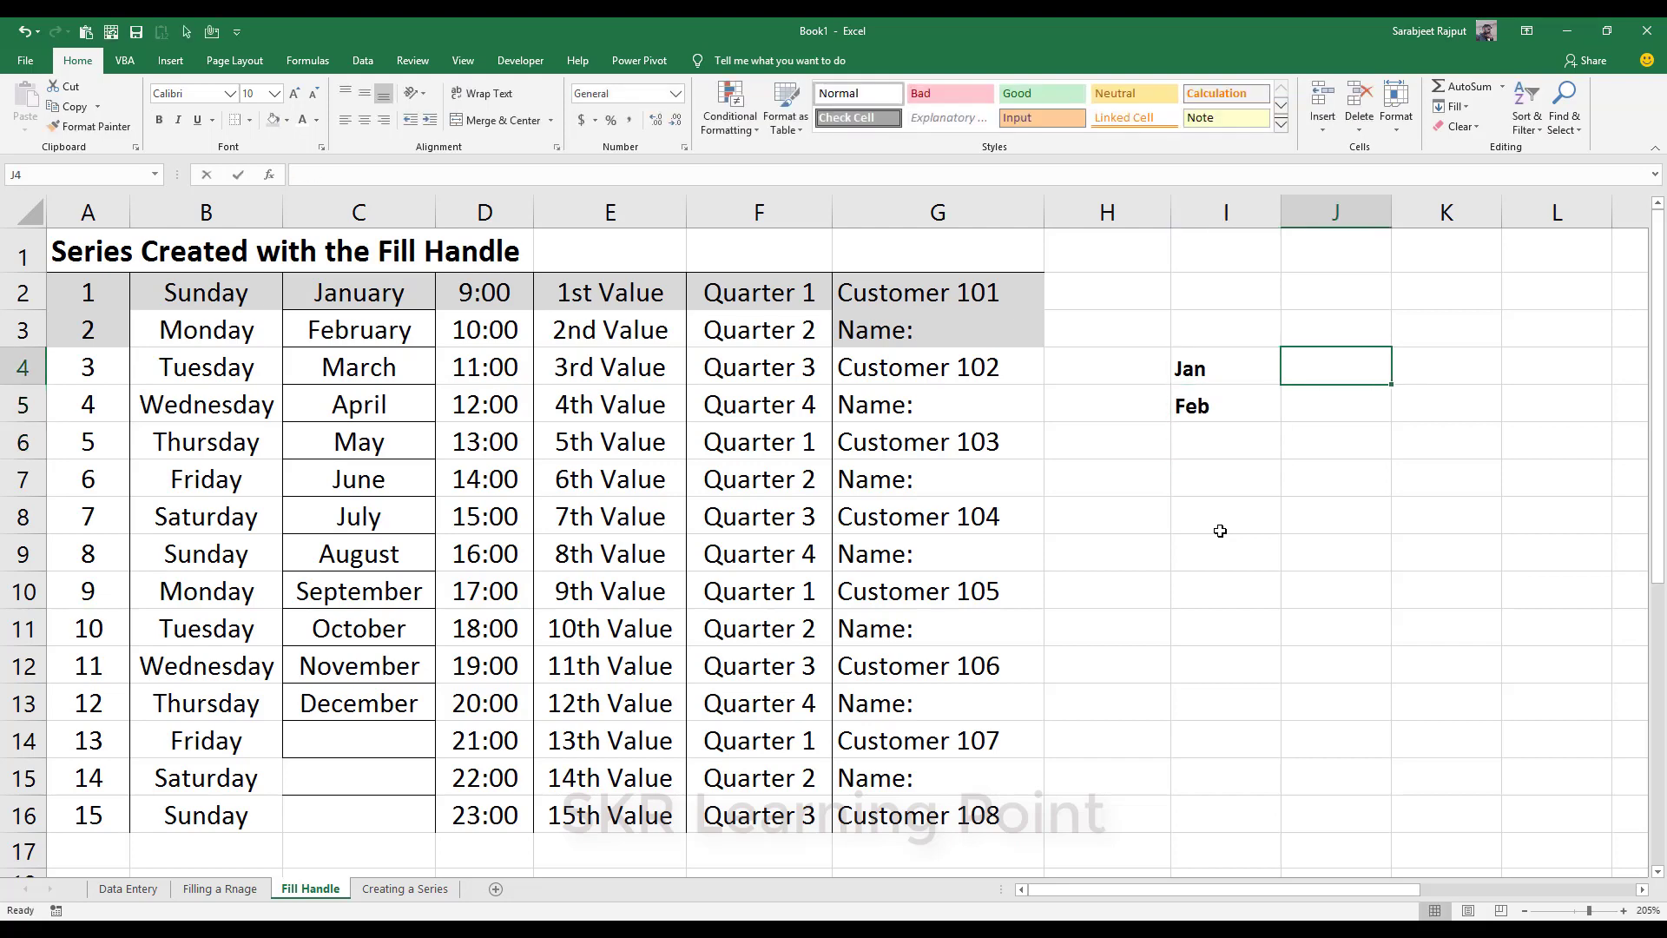
{"action": "type", "text": "1"}
{"action": "key", "text": "Return"}
{"action": "type", "text": "2"}
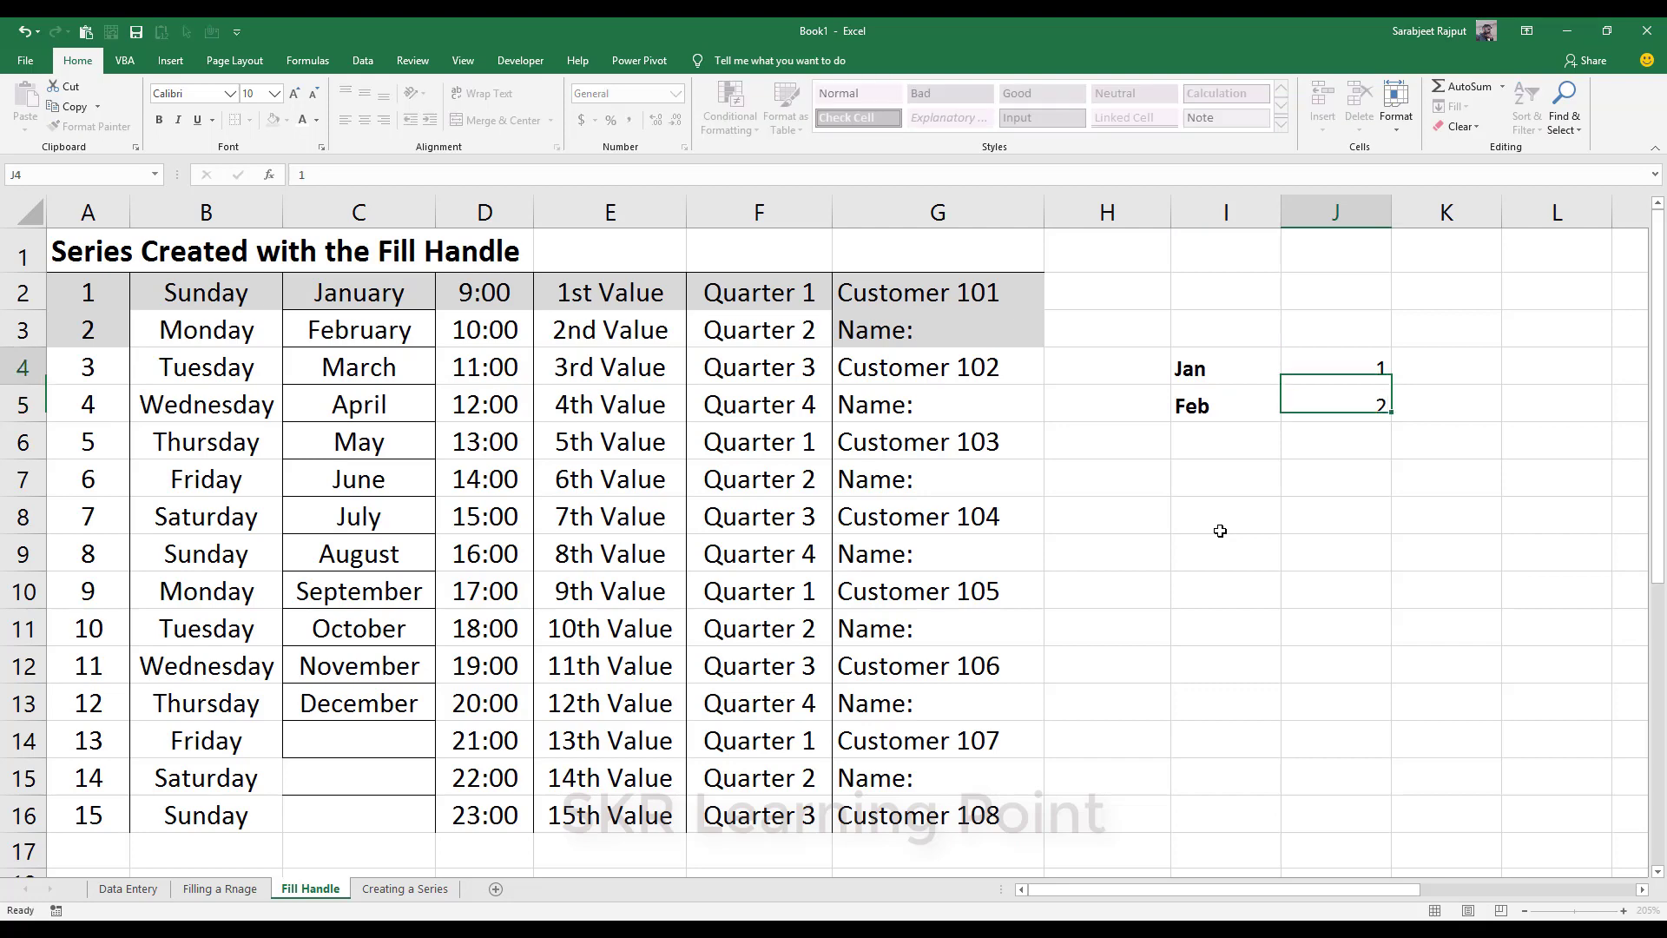
{"action": "key", "text": "Up"}
- Enter the quarter labels Q1 in K4 and Q2 in K5
{"action": "key", "text": "Right"}
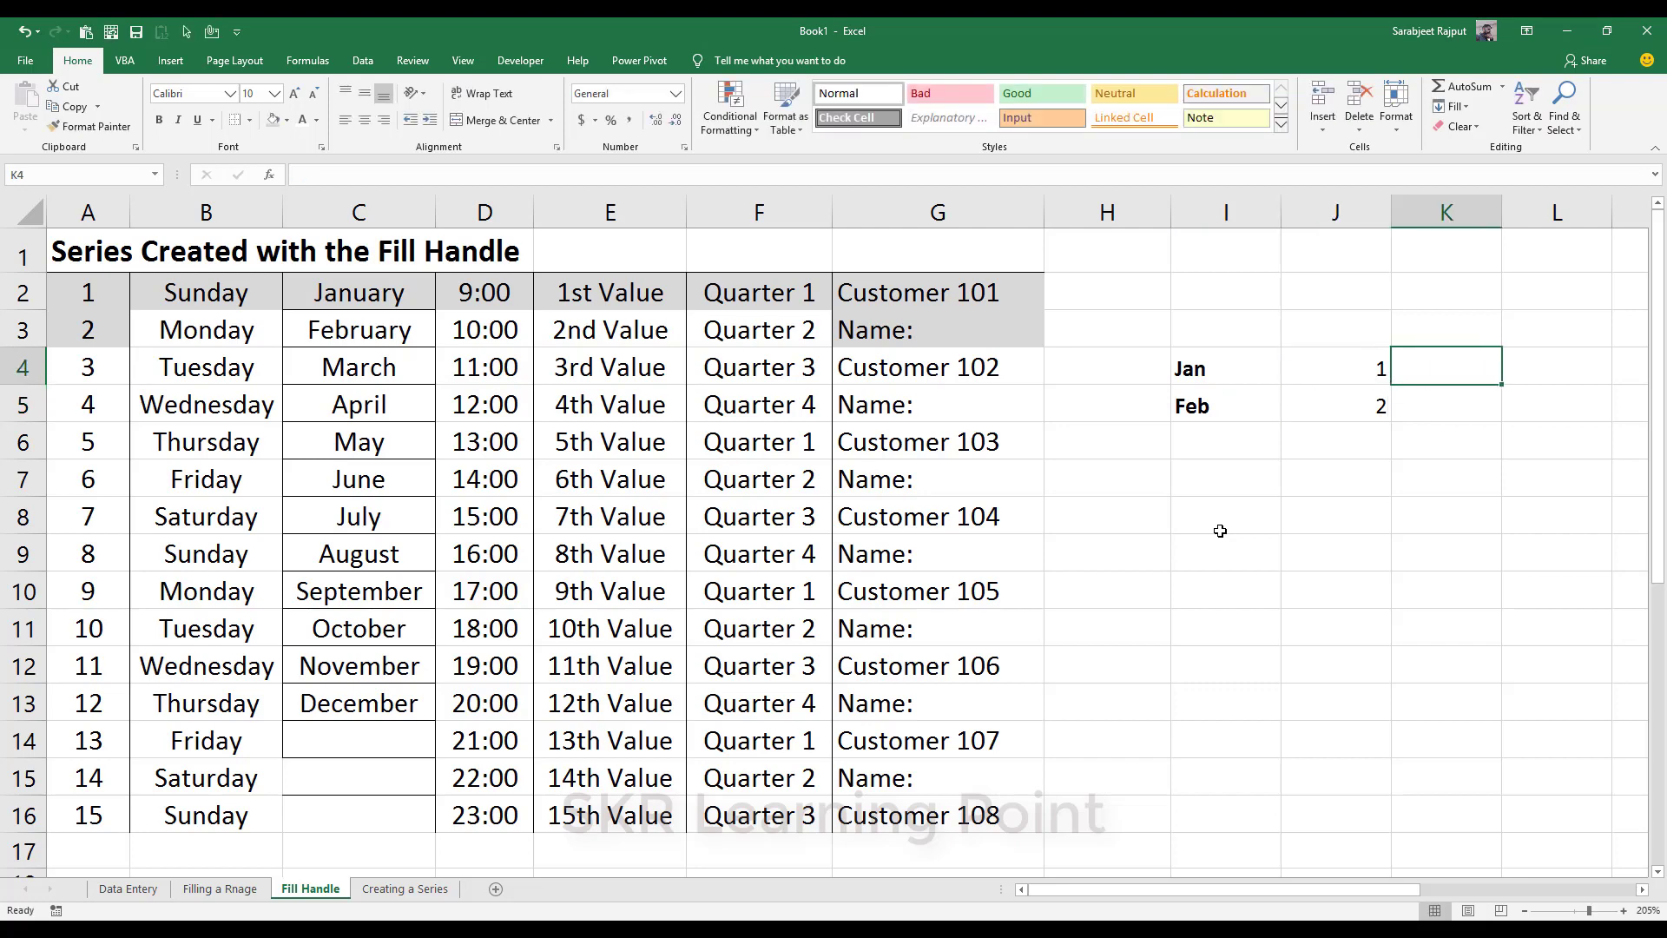
{"action": "type", "text": "A"}
{"action": "key", "text": "BackSpace"}
{"action": "type", "text": "Q1"}
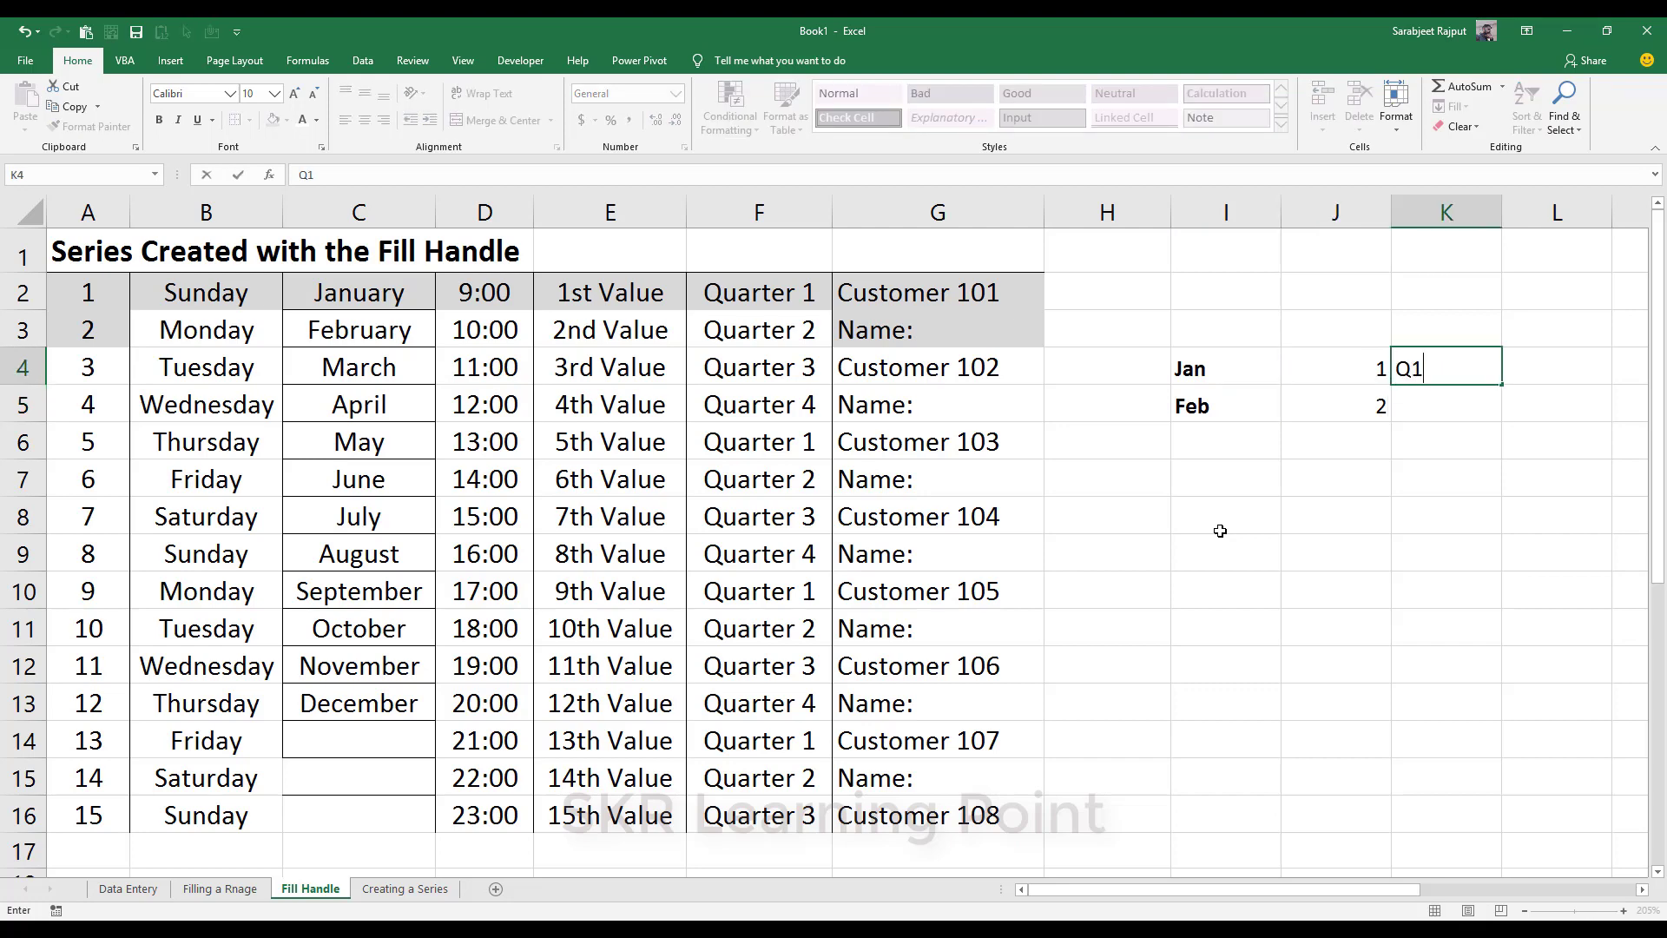
{"action": "key", "text": "Return"}
{"action": "type", "text": "Q1"}
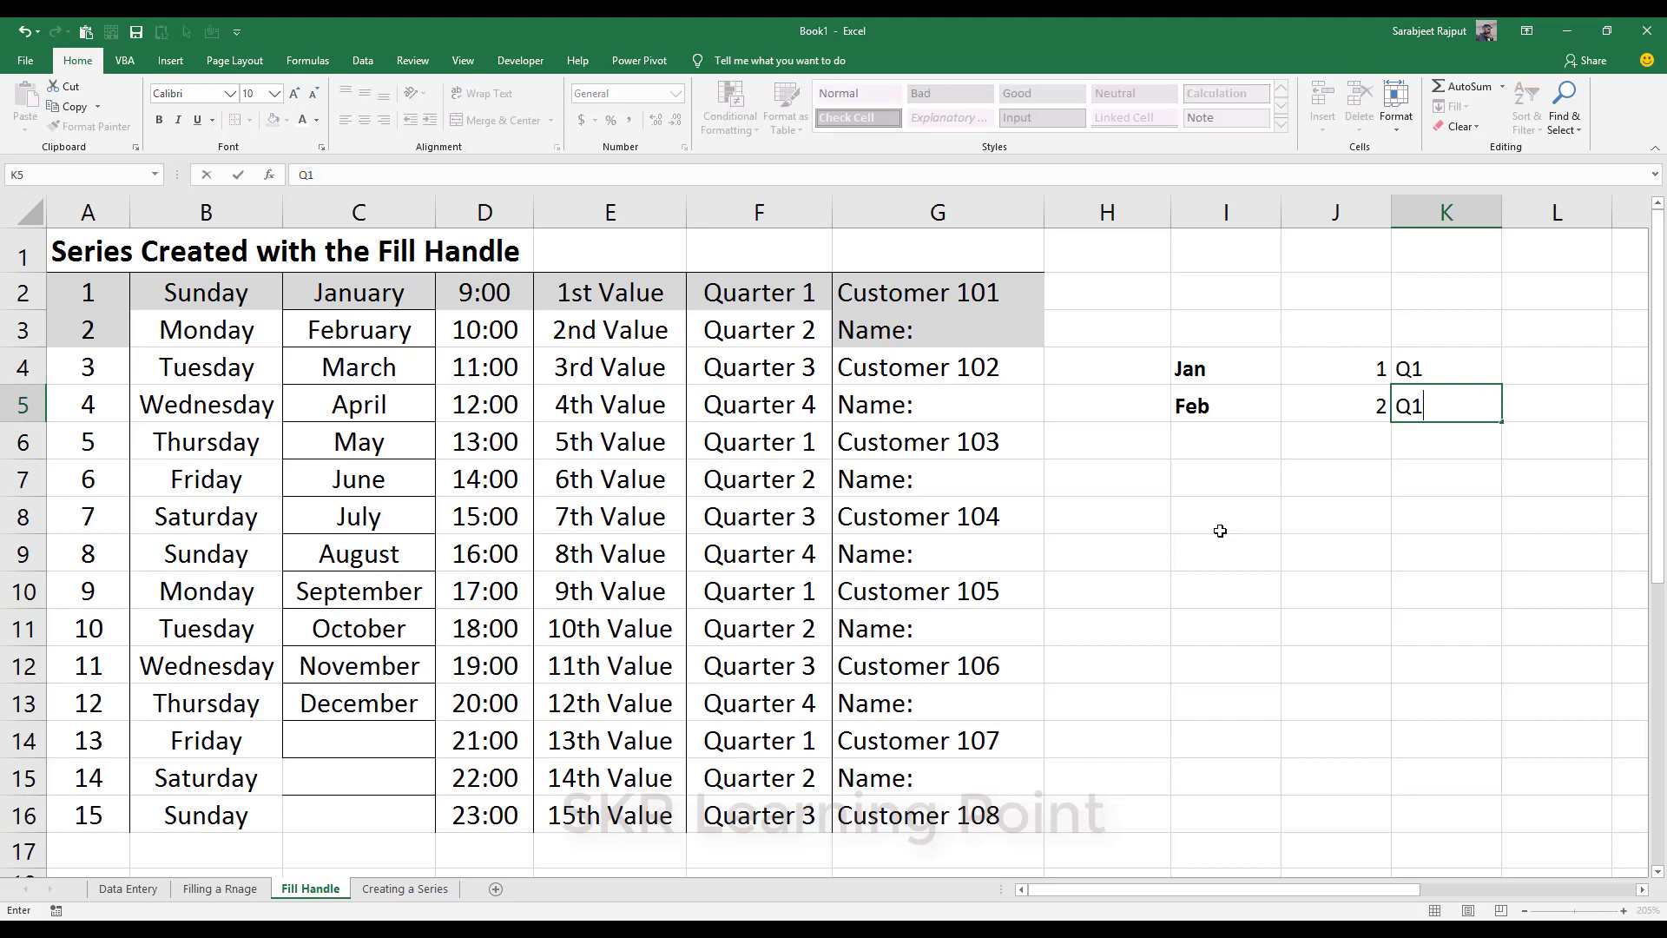
{"action": "key", "text": "BackSpace"}
{"action": "type", "text": "2"}
{"action": "key", "text": "Return"}
{"action": "key", "text": "Up"}
{"action": "key", "text": "Up"}
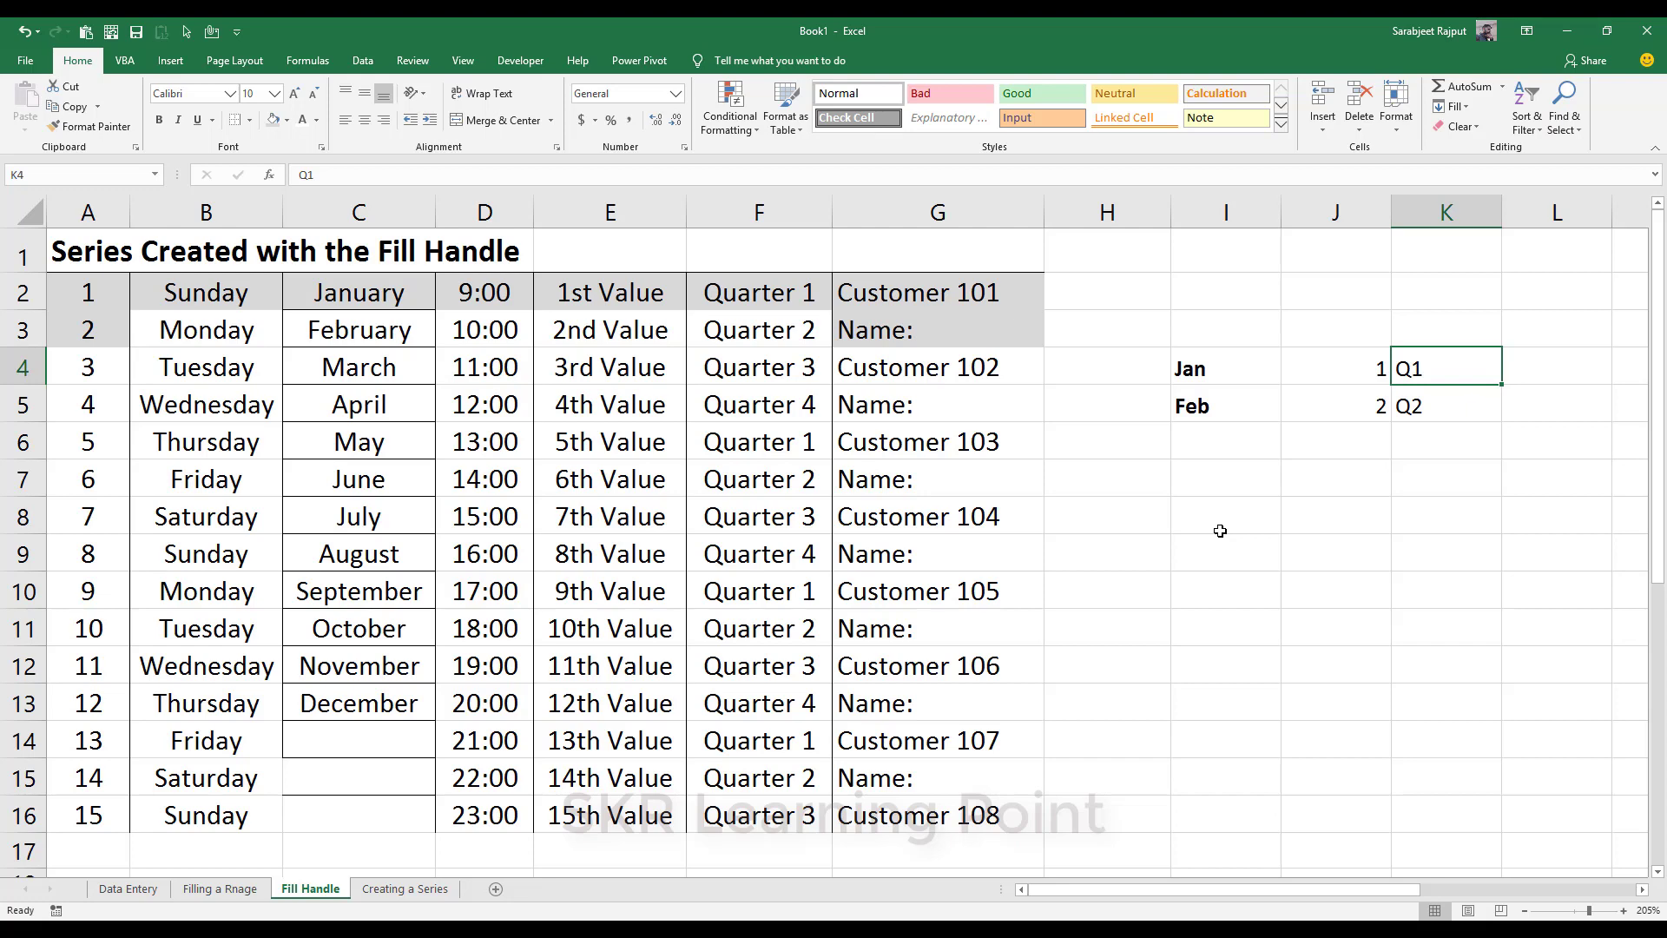
{"action": "type", "text": "20"}
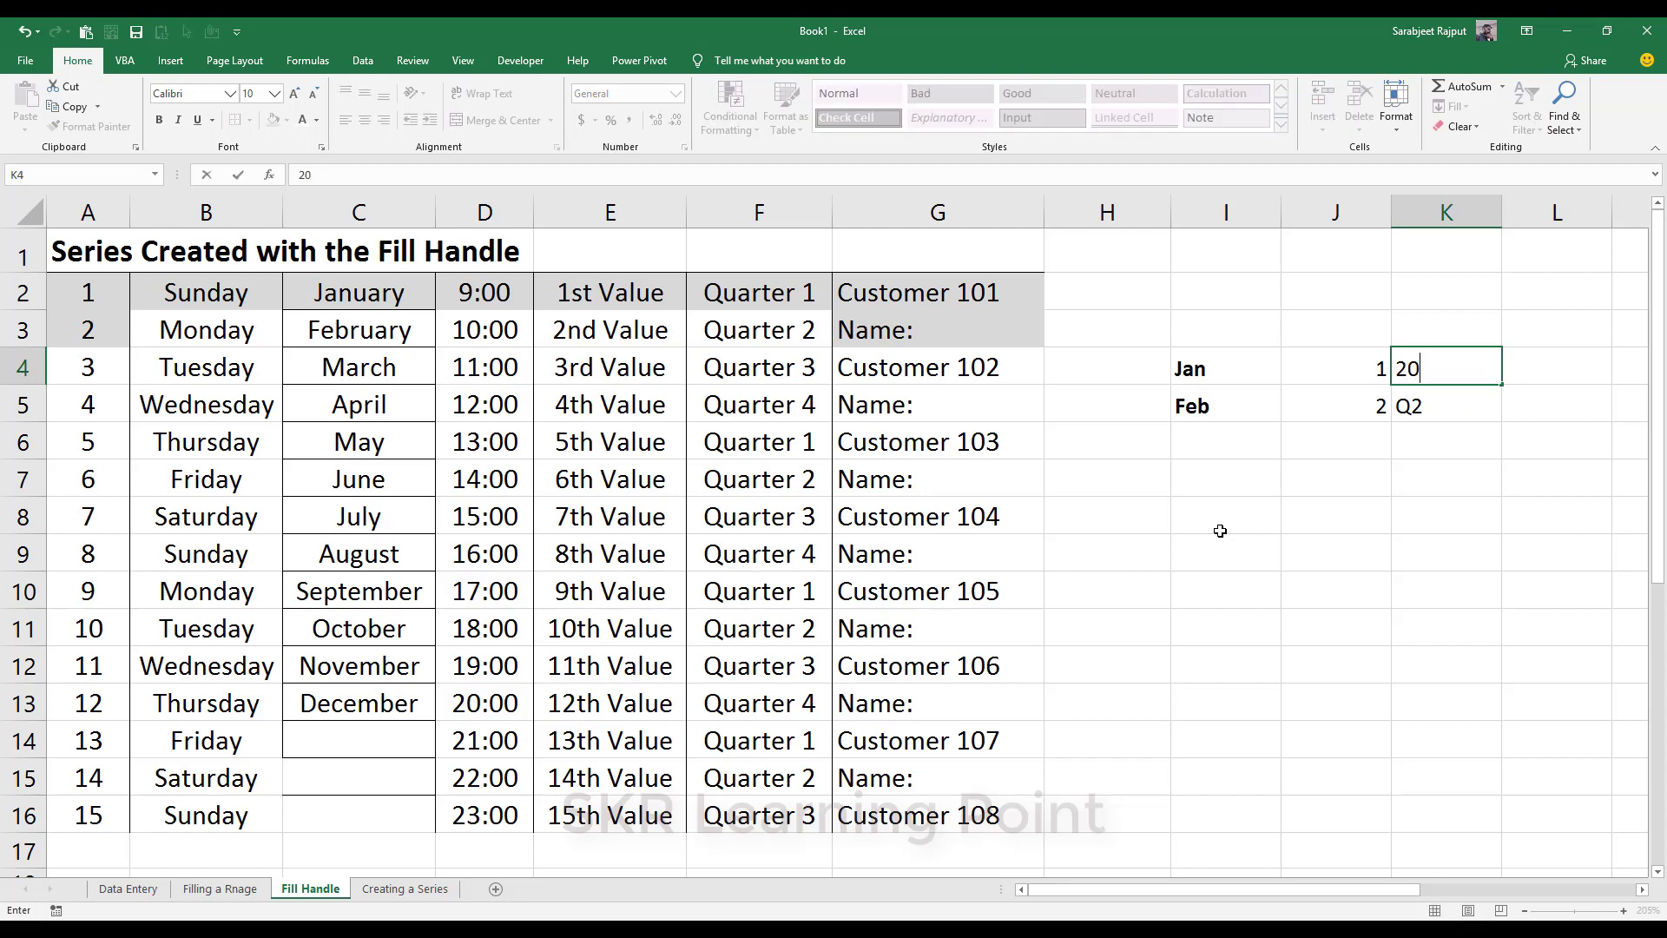
{"action": "key", "text": "BackSpace"}
{"action": "key", "text": "BackSpace"}
{"action": "key", "text": "Escape"}
{"action": "key", "text": "Left"}
{"action": "key", "text": "Down"}
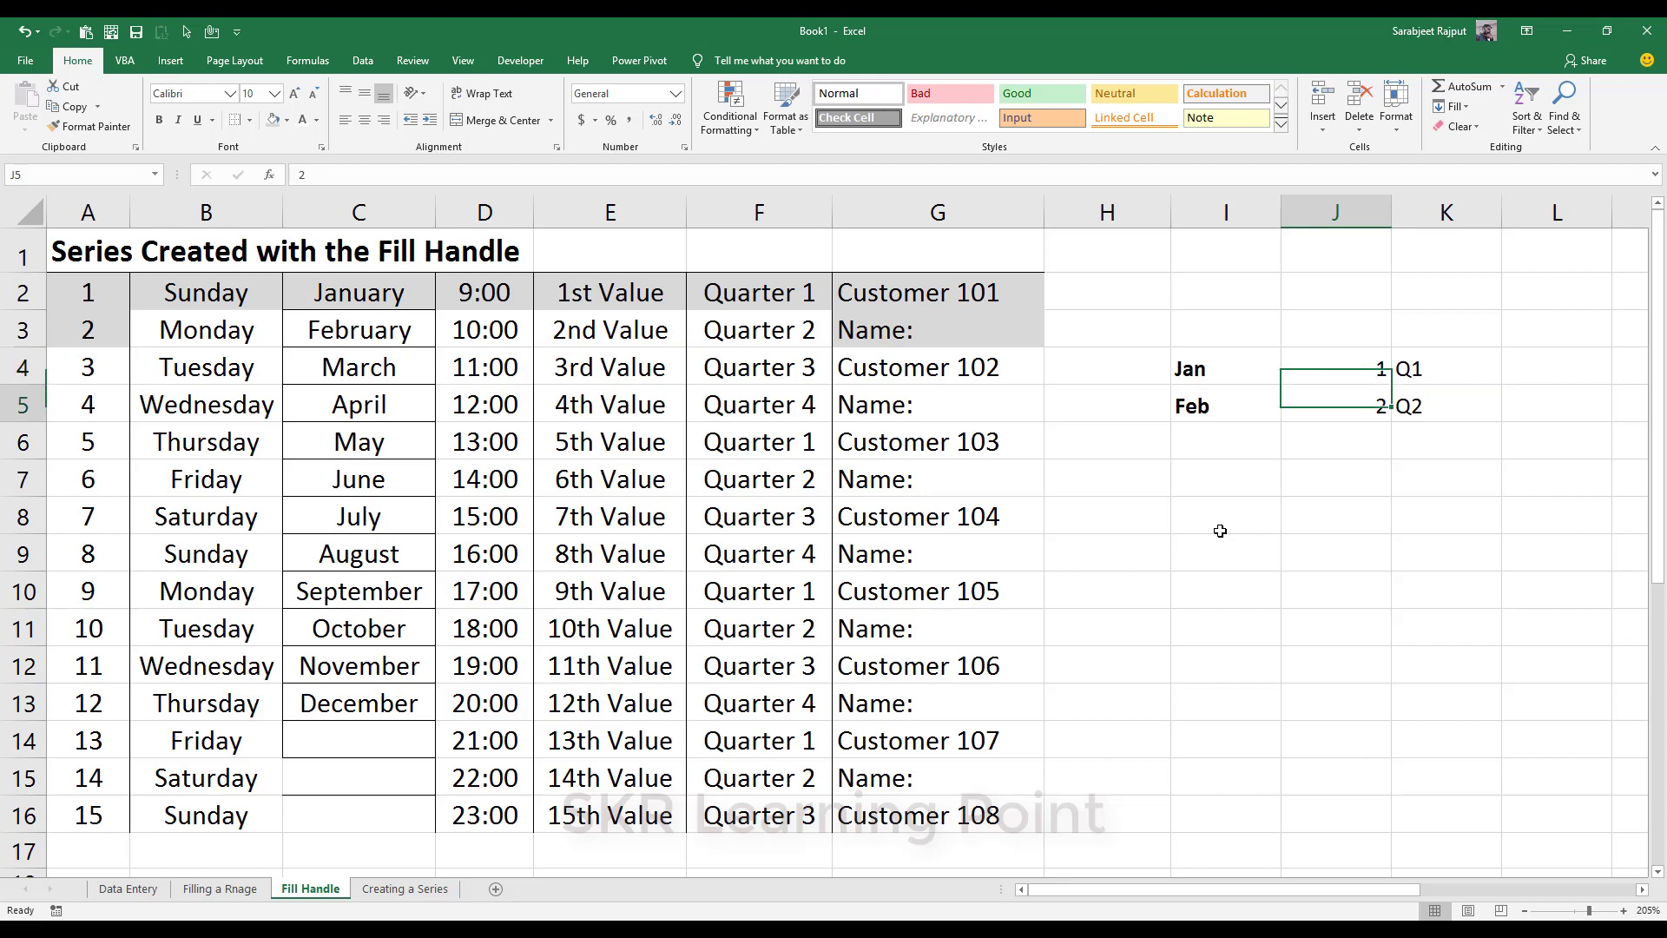
- Clear the quarter labels in K4:K5 and the numbers in J4:J5
{"action": "key", "text": "Up"}
{"action": "key", "text": "Right"}
{"action": "key", "text": "shift+Down"}
{"action": "key", "text": "Delete"}
{"action": "key", "text": "Left"}
{"action": "key", "text": "shift+Down"}
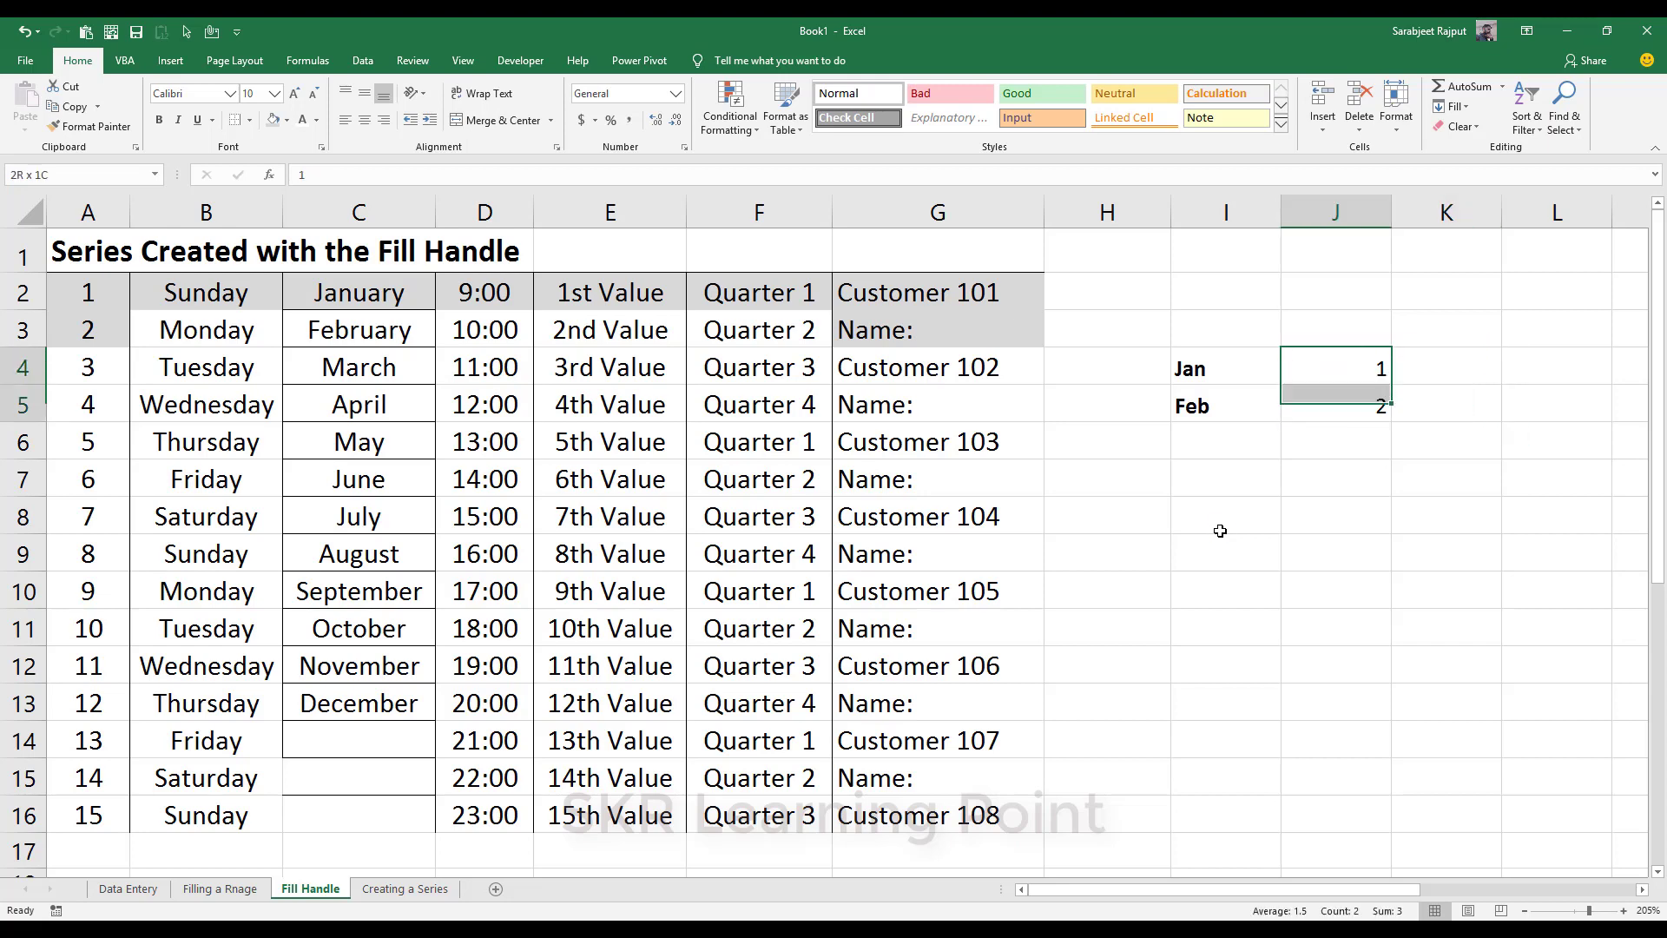
{"action": "key", "text": "Delete"}
{"action": "key", "text": "Up"}
{"action": "key", "text": "Down"}
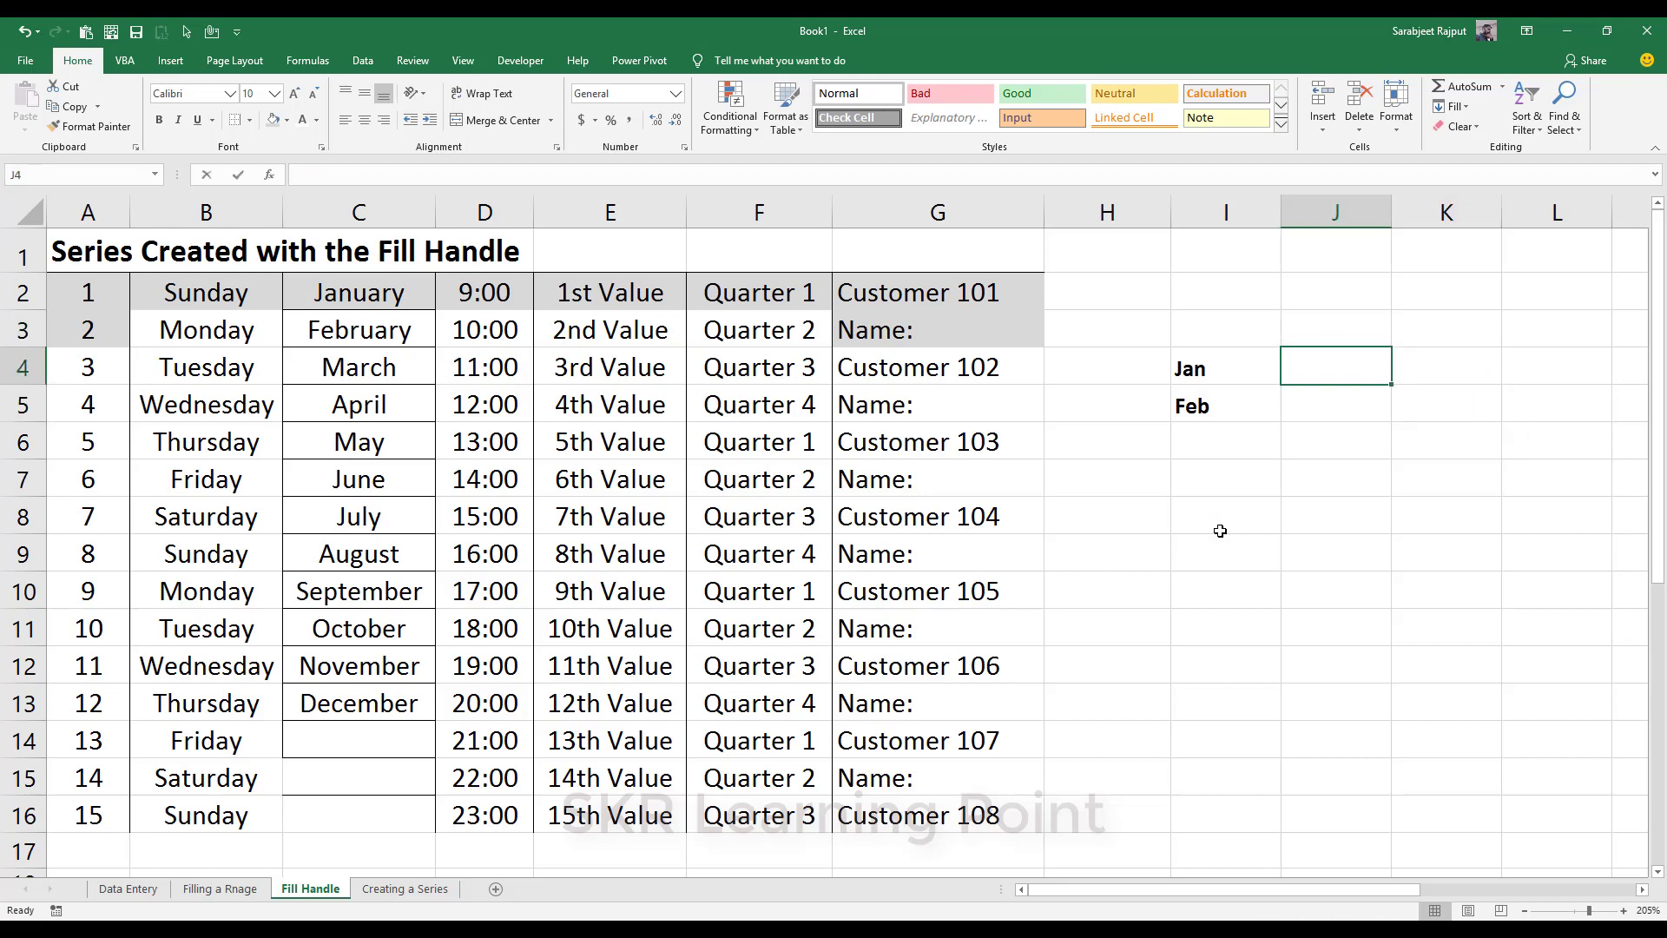
- Enter 1 in J4 and 2 in J5 beside the month entries
{"action": "type", "text": "1"}
{"action": "key", "text": "Return"}
{"action": "type", "text": "2"}
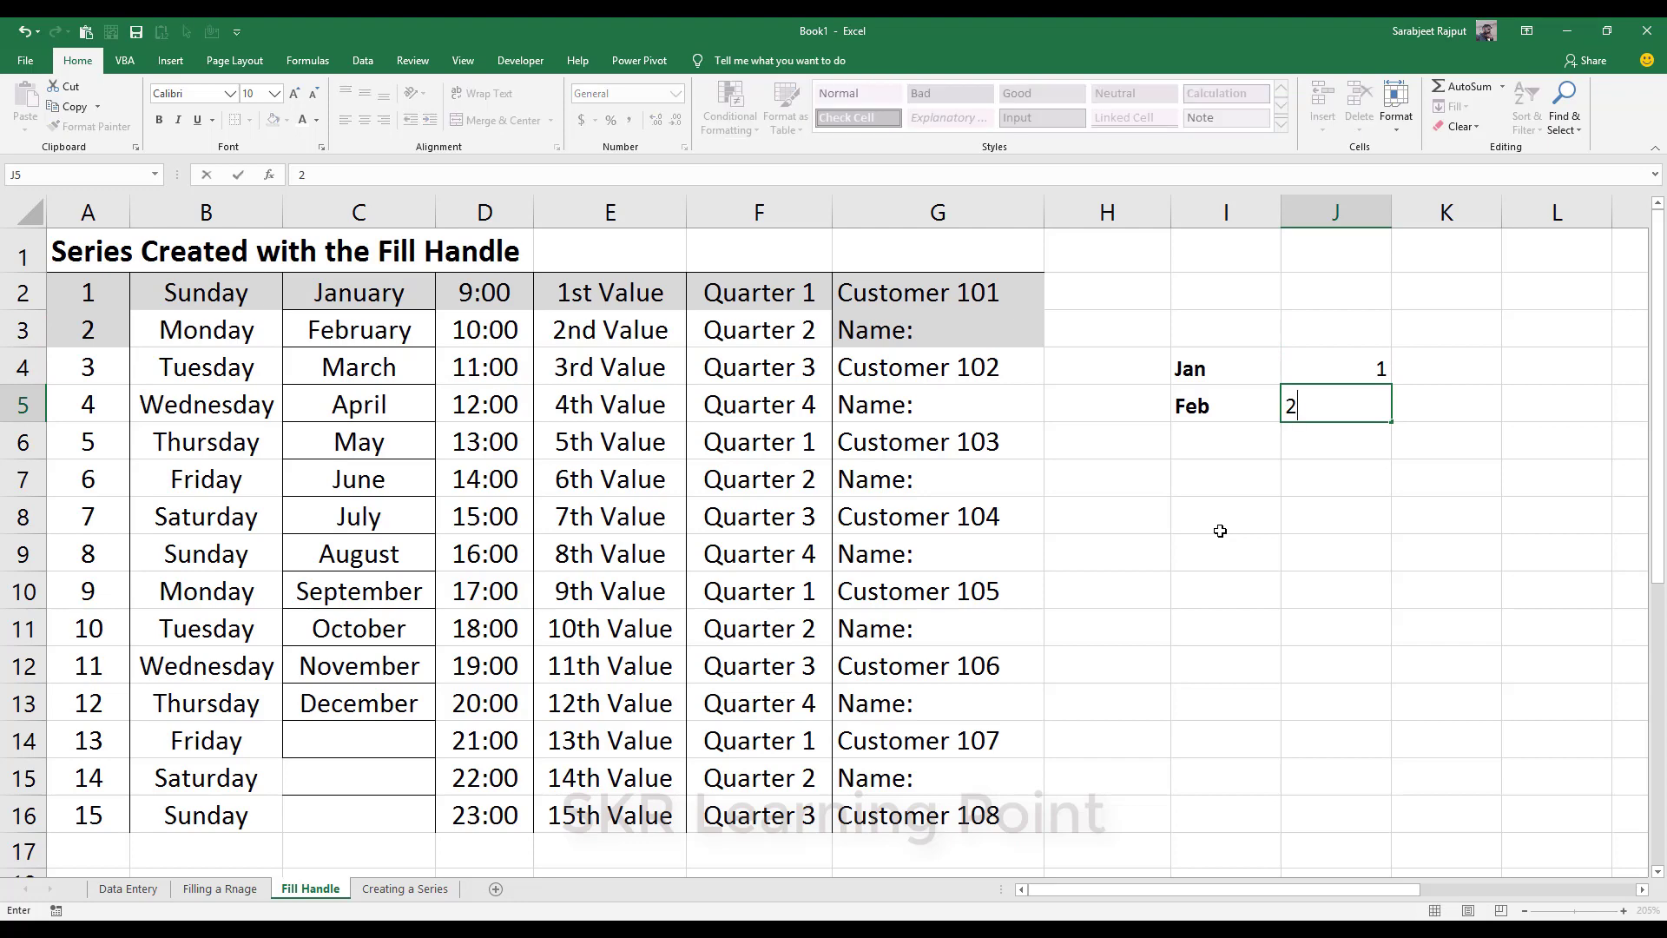
{"action": "key", "text": "Up"}
- Enter the years 2014 in K4 and 2015 in K5
{"action": "key", "text": "Up"}
{"action": "key", "text": "Right"}
{"action": "key", "text": "Down"}
{"action": "type", "text": "2014"}
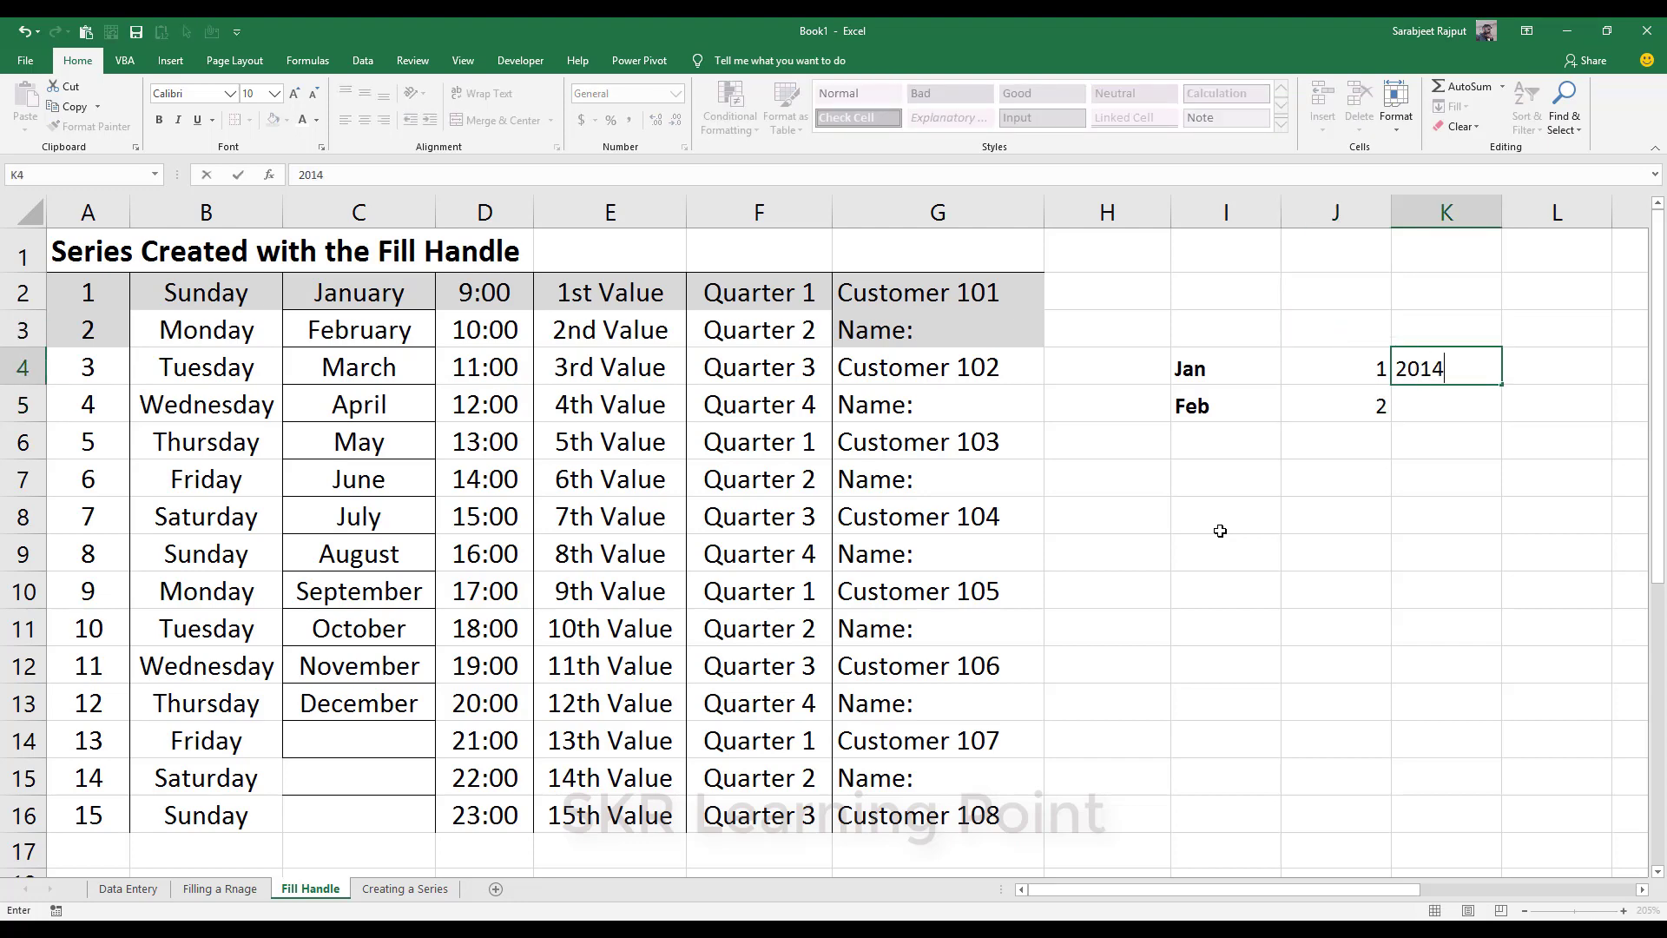
{"action": "key", "text": "Return"}
{"action": "type", "text": "2015"}
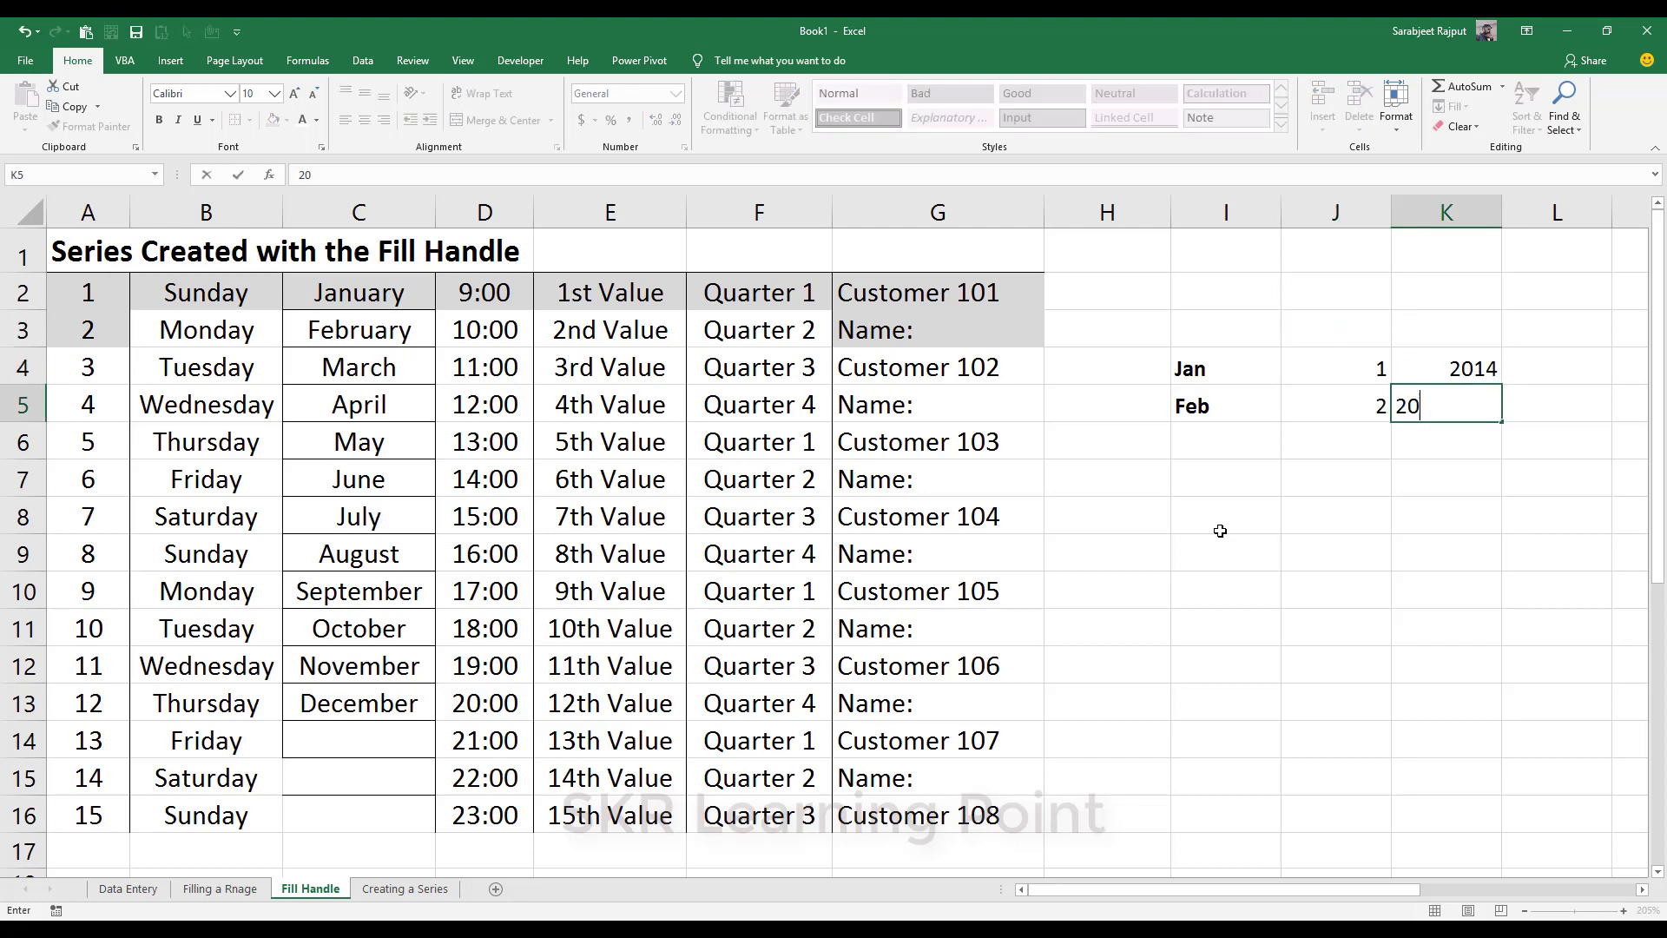
{"action": "key", "text": "Return"}
{"action": "key", "text": "Up"}
{"action": "key", "text": "Up"}
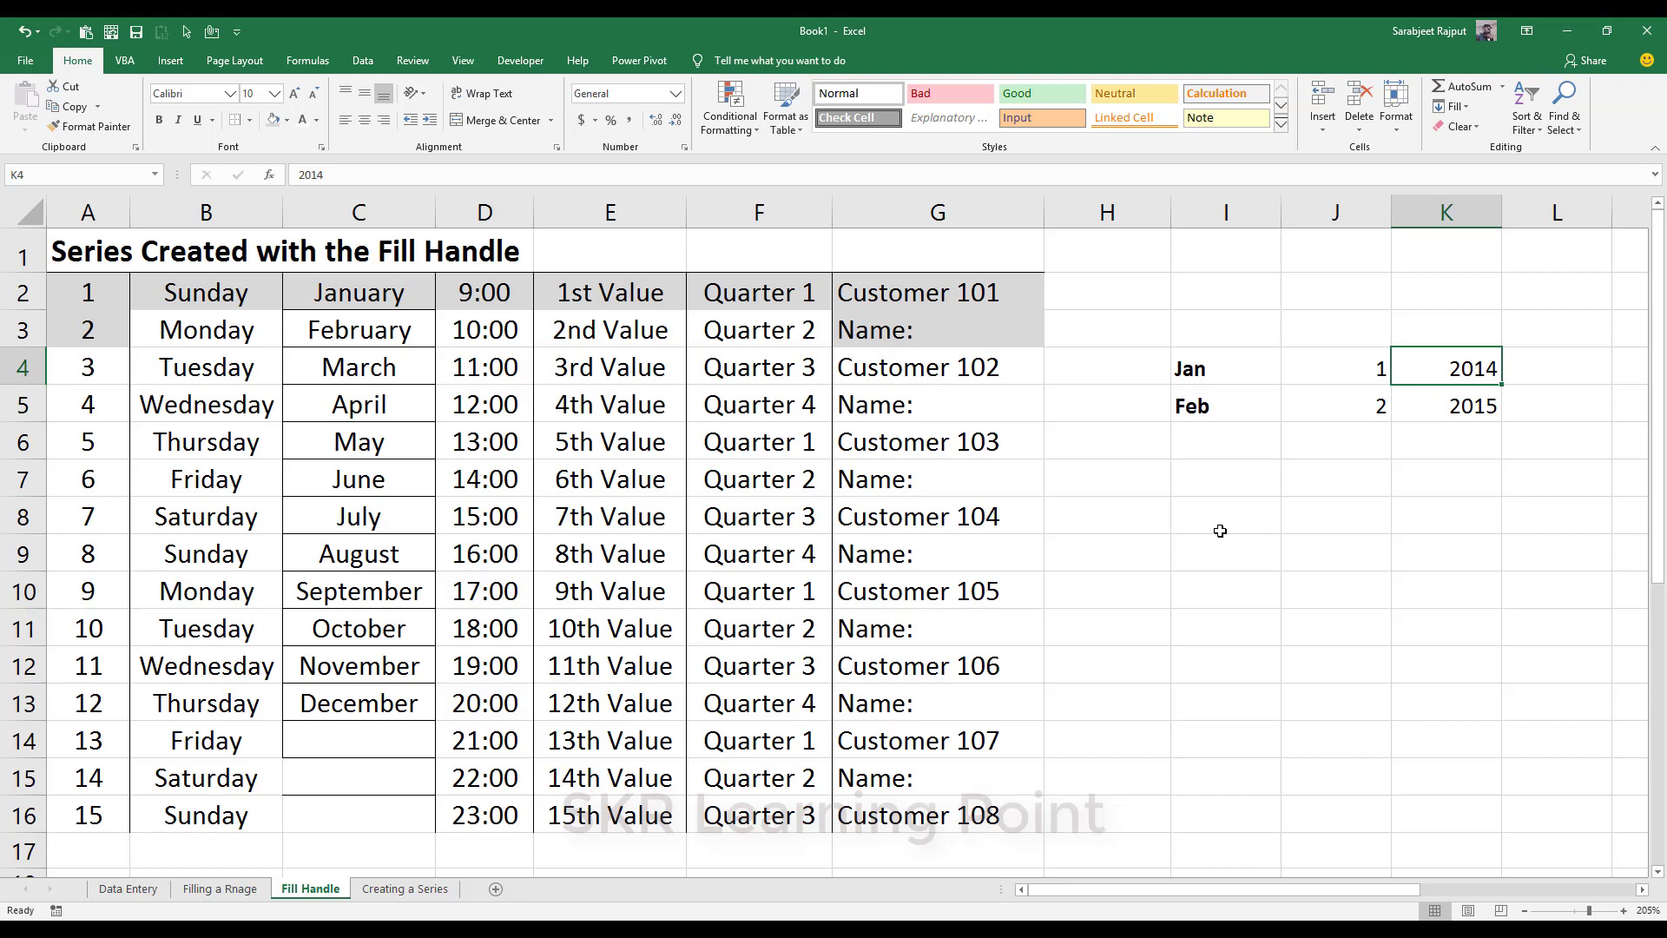
- Clear all the sample starting values in I4:K5
{"action": "key", "text": "Left"}
{"action": "key", "text": "Left"}
{"action": "key", "text": "Left"}
{"action": "key", "text": "Right"}
{"action": "key", "text": "shift+Right"}
{"action": "key", "text": "shift+Right"}
{"action": "key", "text": "shift+Down"}
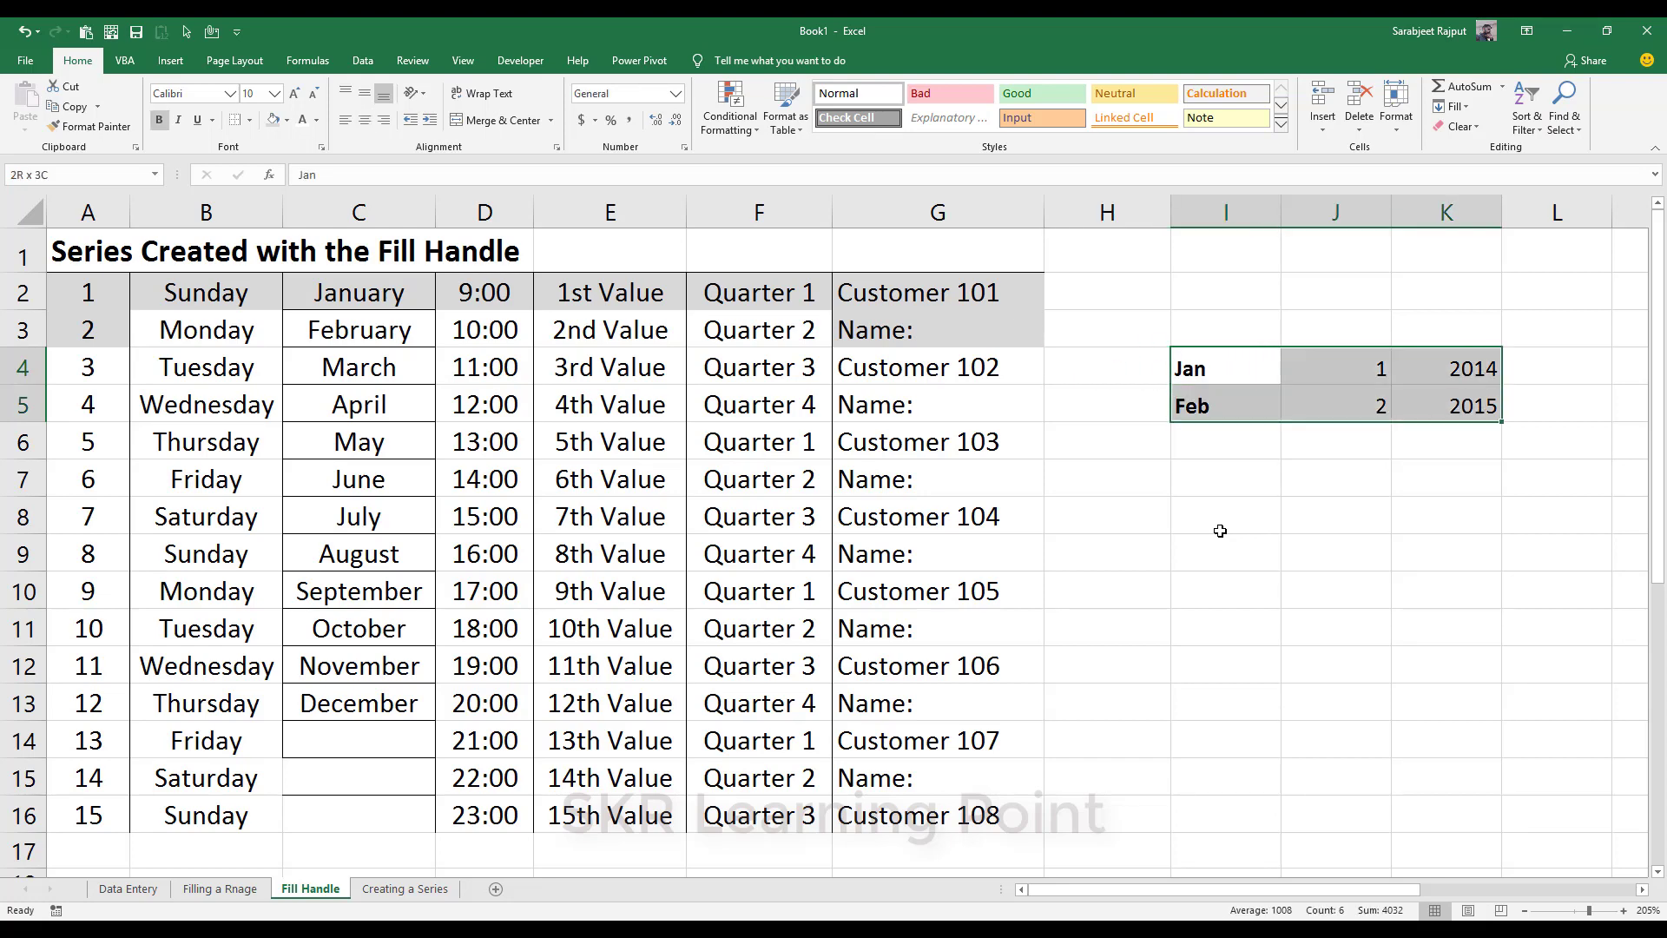
{"action": "key", "text": "Delete"}
{"action": "key", "text": "Up"}
{"action": "key", "text": "Down"}
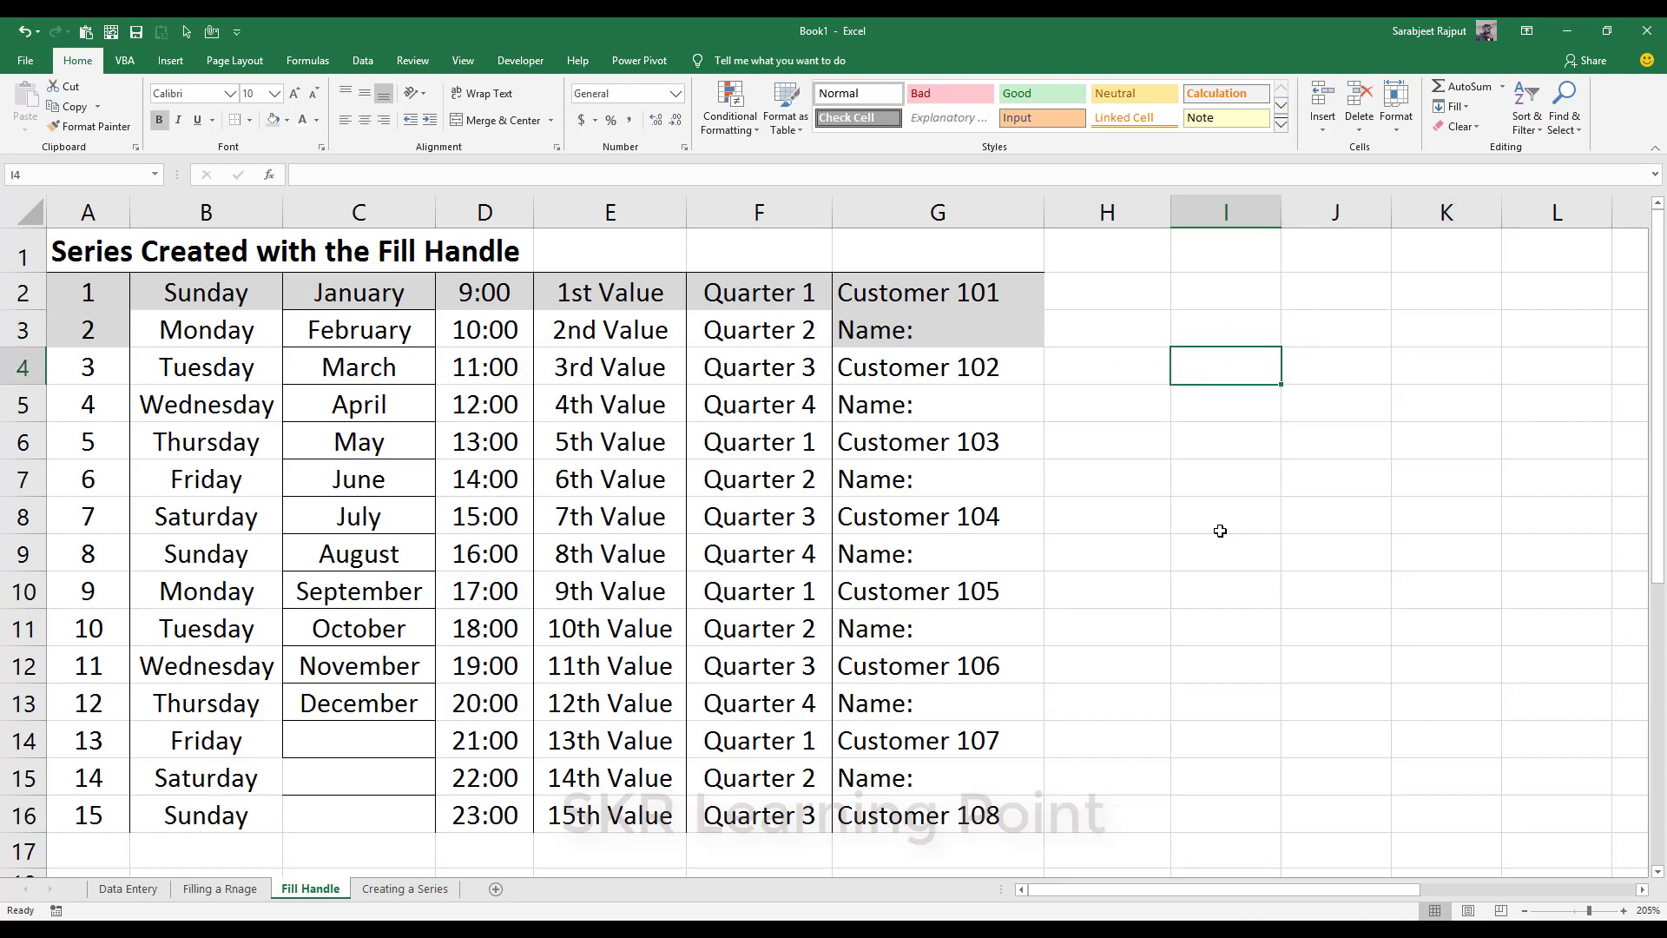
- Enter 1 in I4 and 2 in I5, and extend the number series down to I14 with the fill handle
{"action": "type", "text": "1"}
{"action": "key", "text": "Return"}
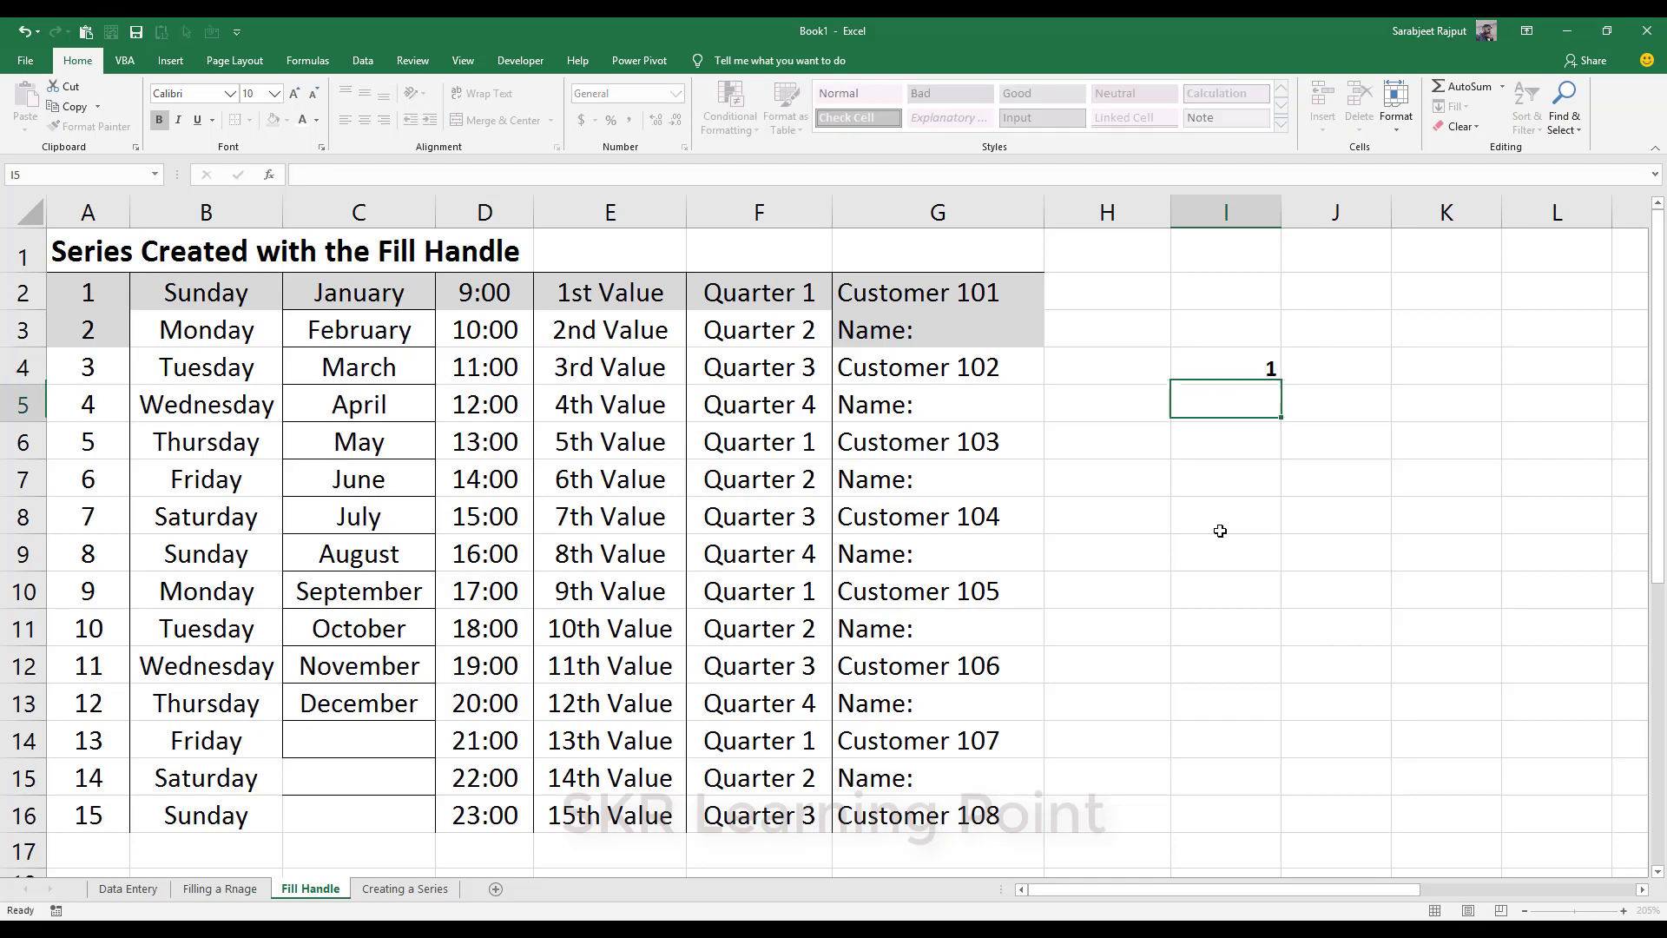
{"action": "type", "text": "2"}
{"action": "key", "text": "Up"}
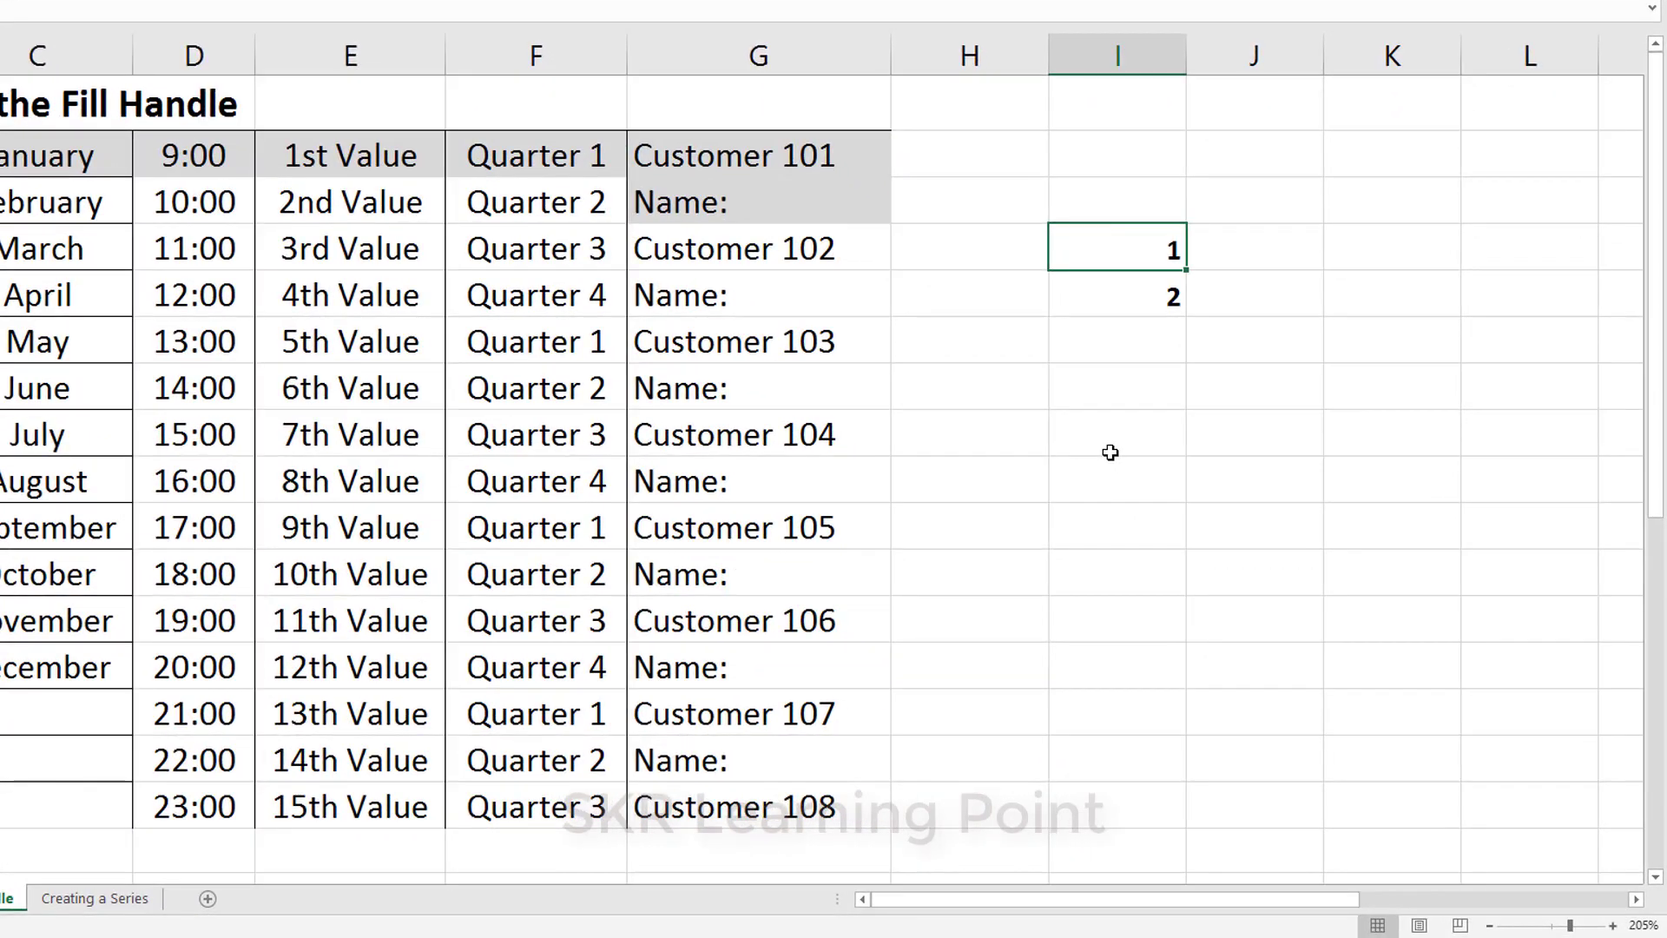
{"action": "key", "text": "shift+Down"}
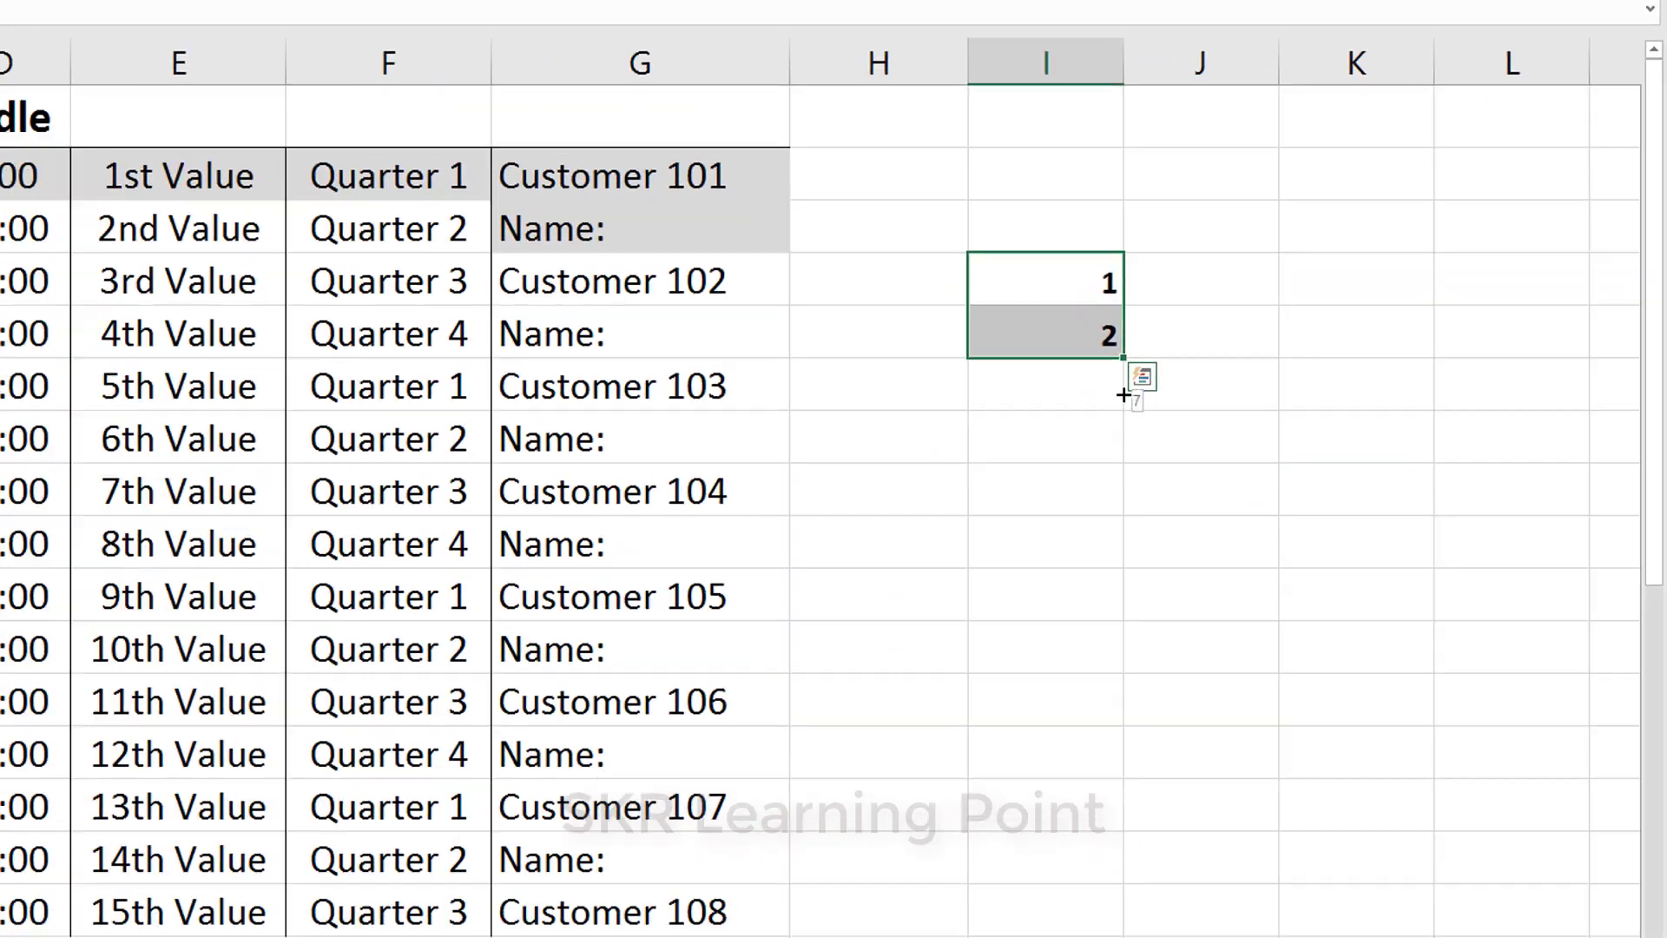
{"action": "left_click_drag", "start_coordinate": [886, 515], "coordinate": [1163, 740]}
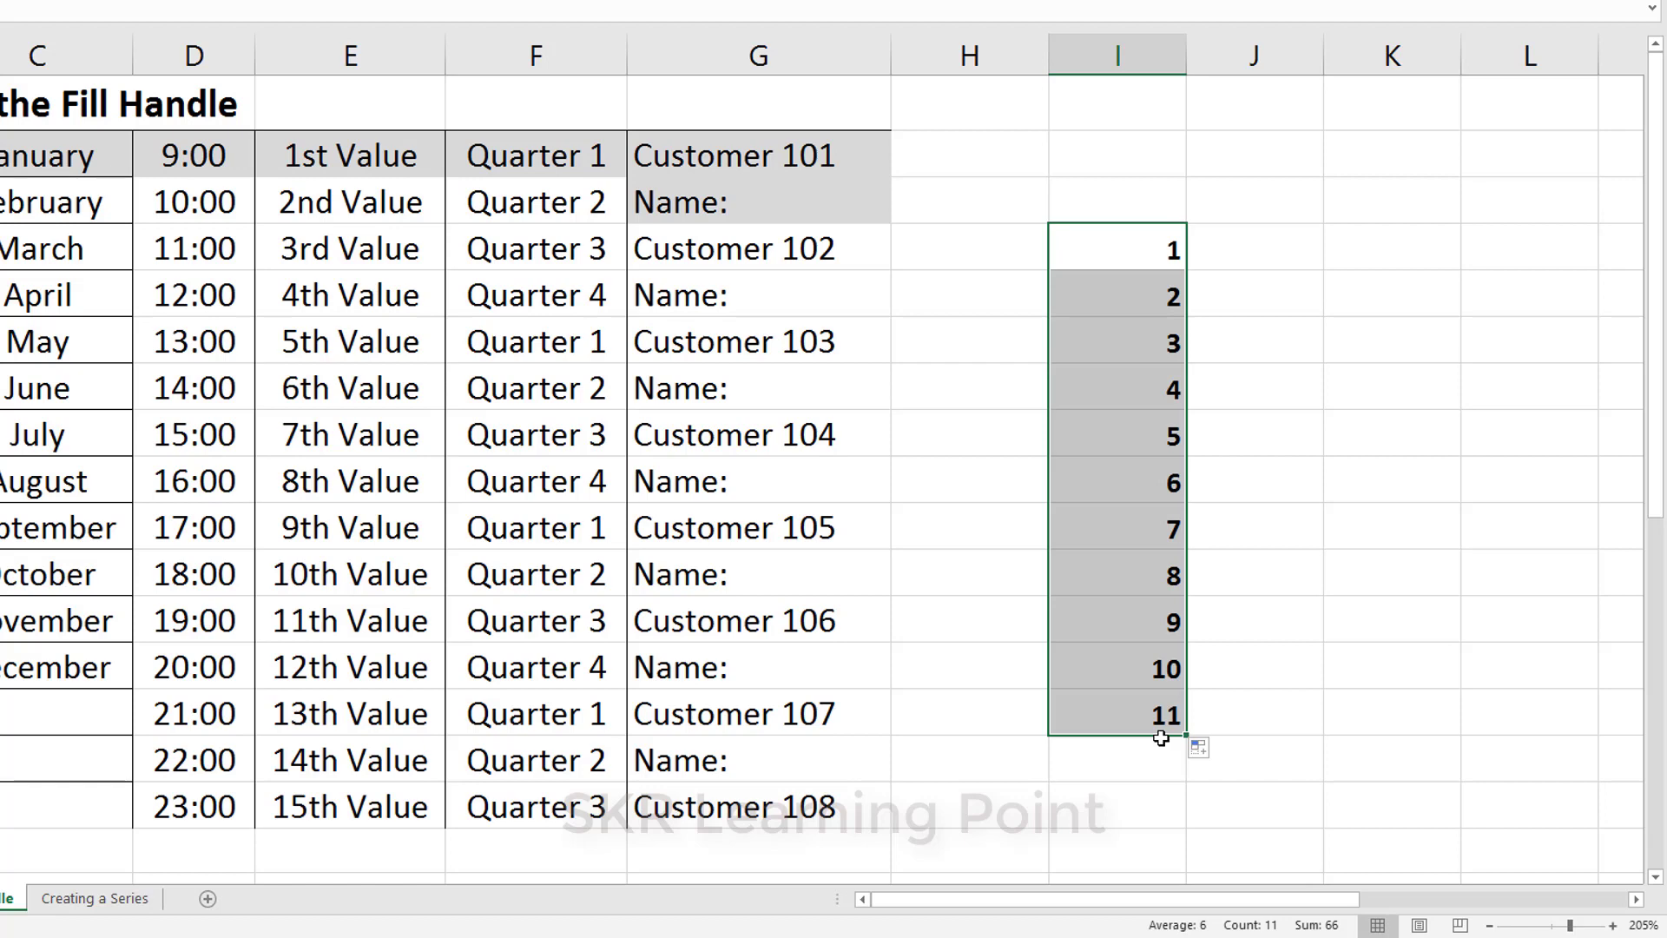
- Enter the weekday names Sun in J4 and Mon in J5
{"action": "key", "text": "Right"}
{"action": "type", "text": "sUN"}
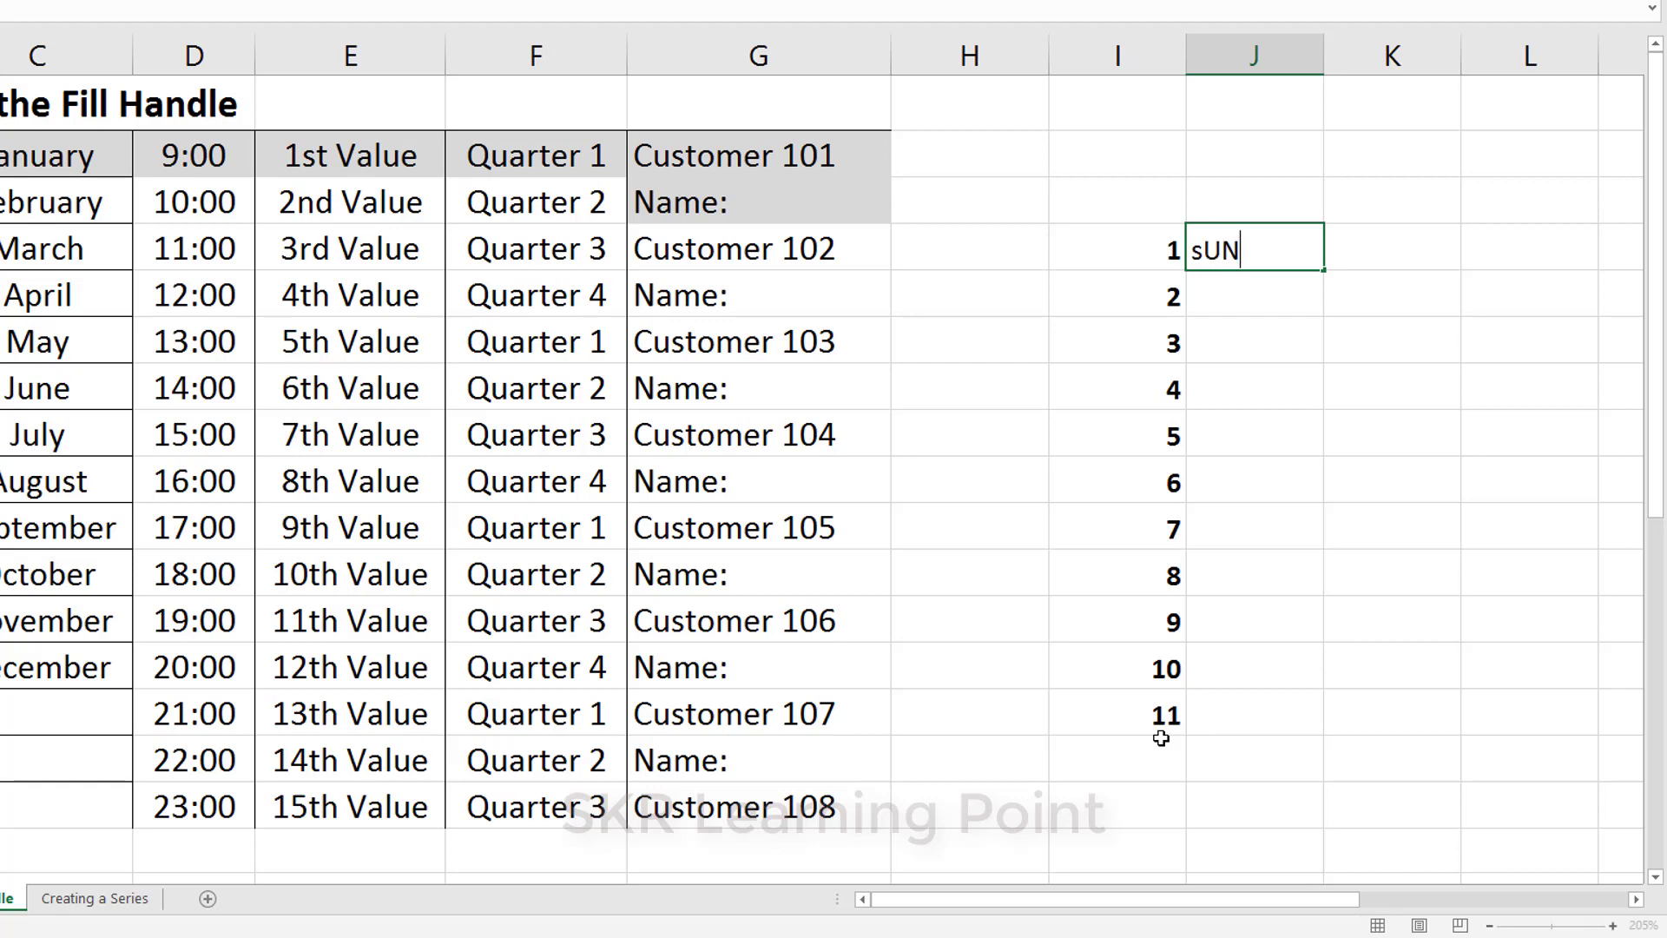
{"action": "key", "text": "Return"}
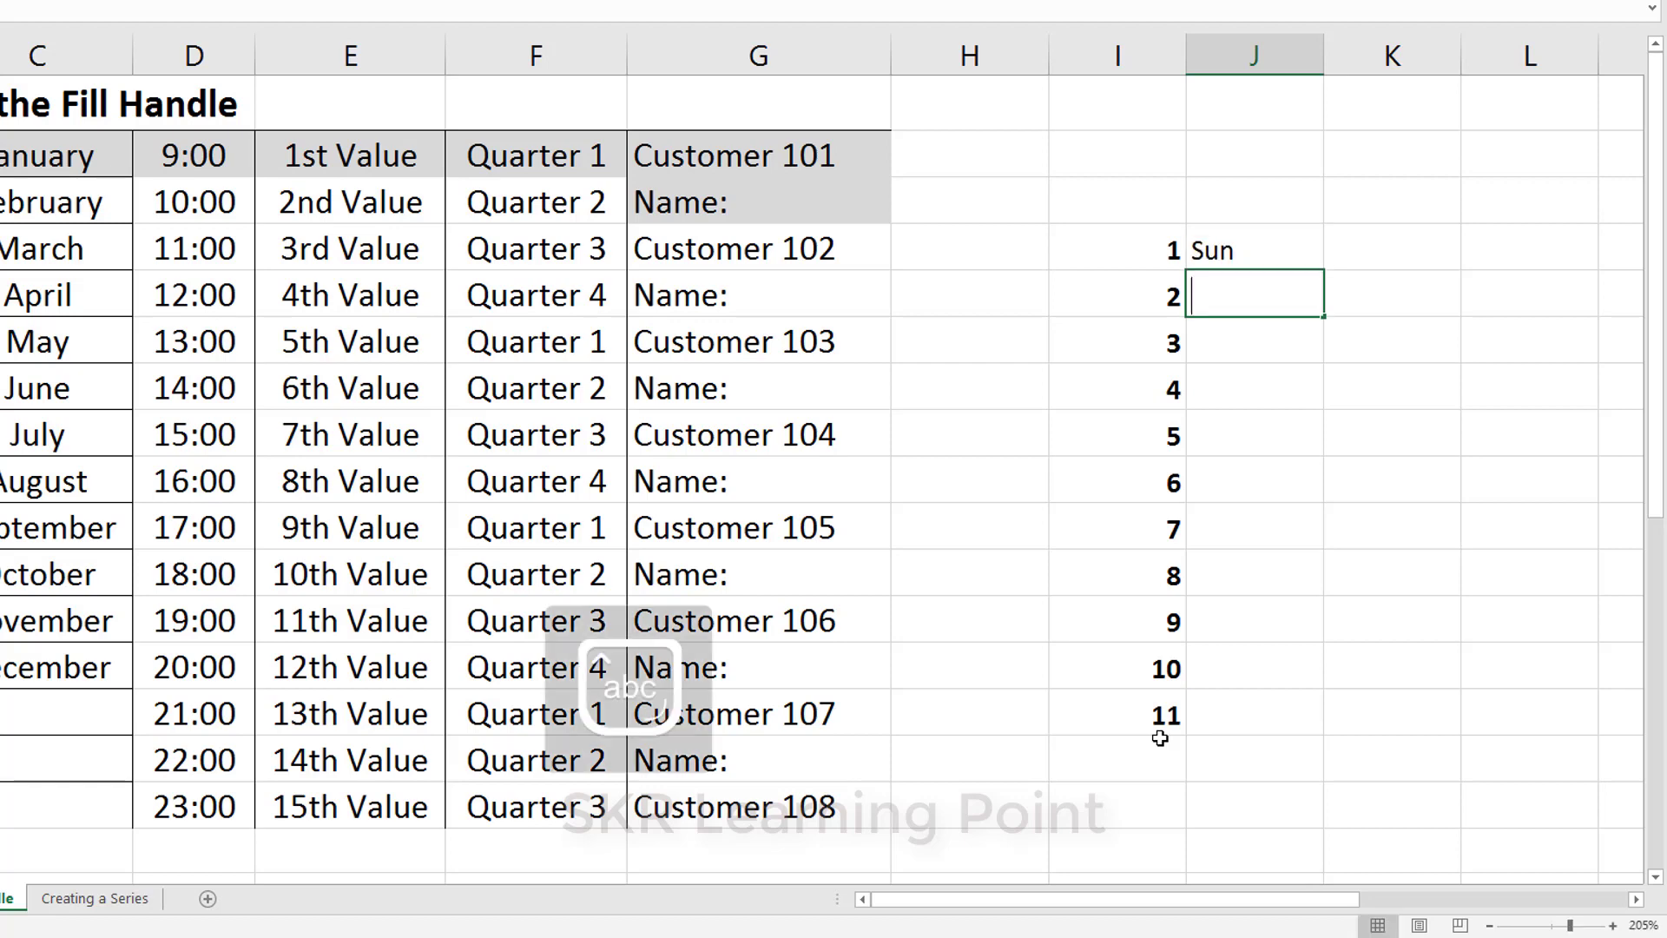
{"action": "type", "text": "Mon"}
{"action": "key", "text": "Up"}
{"action": "key", "text": "shift+Down"}
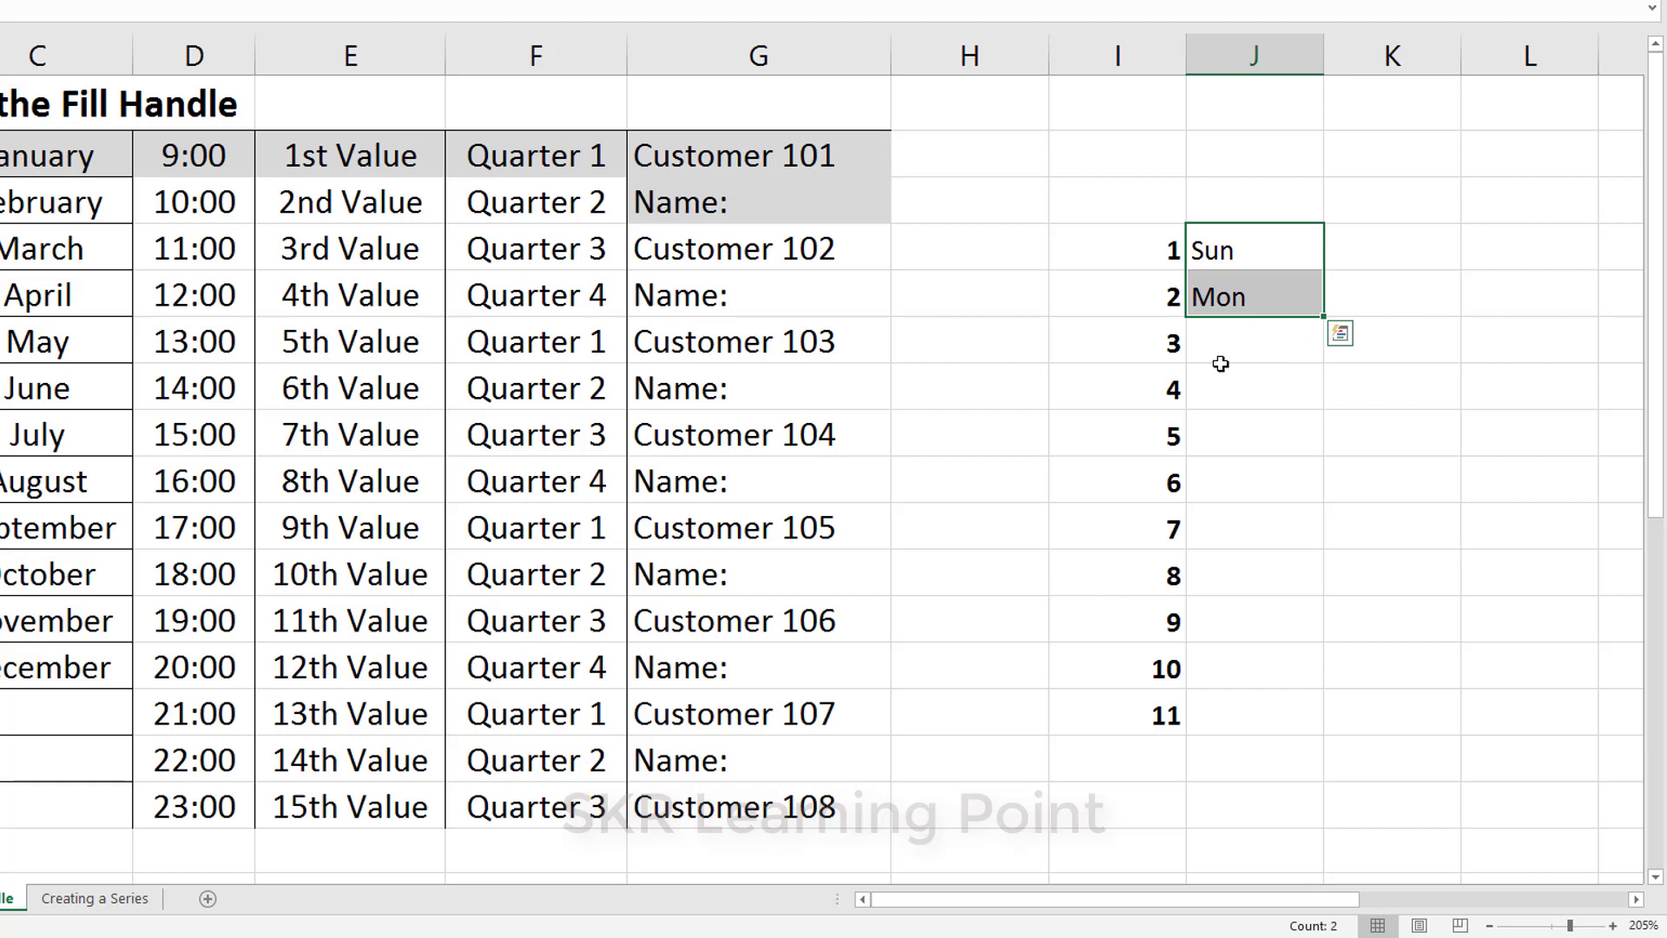
- Extend the weekday series from Sun alone in J4 down to J14 with the fill handle
{"action": "left_click", "coordinate": [1280, 394]}
{"action": "left_click", "coordinate": [1236, 323]}
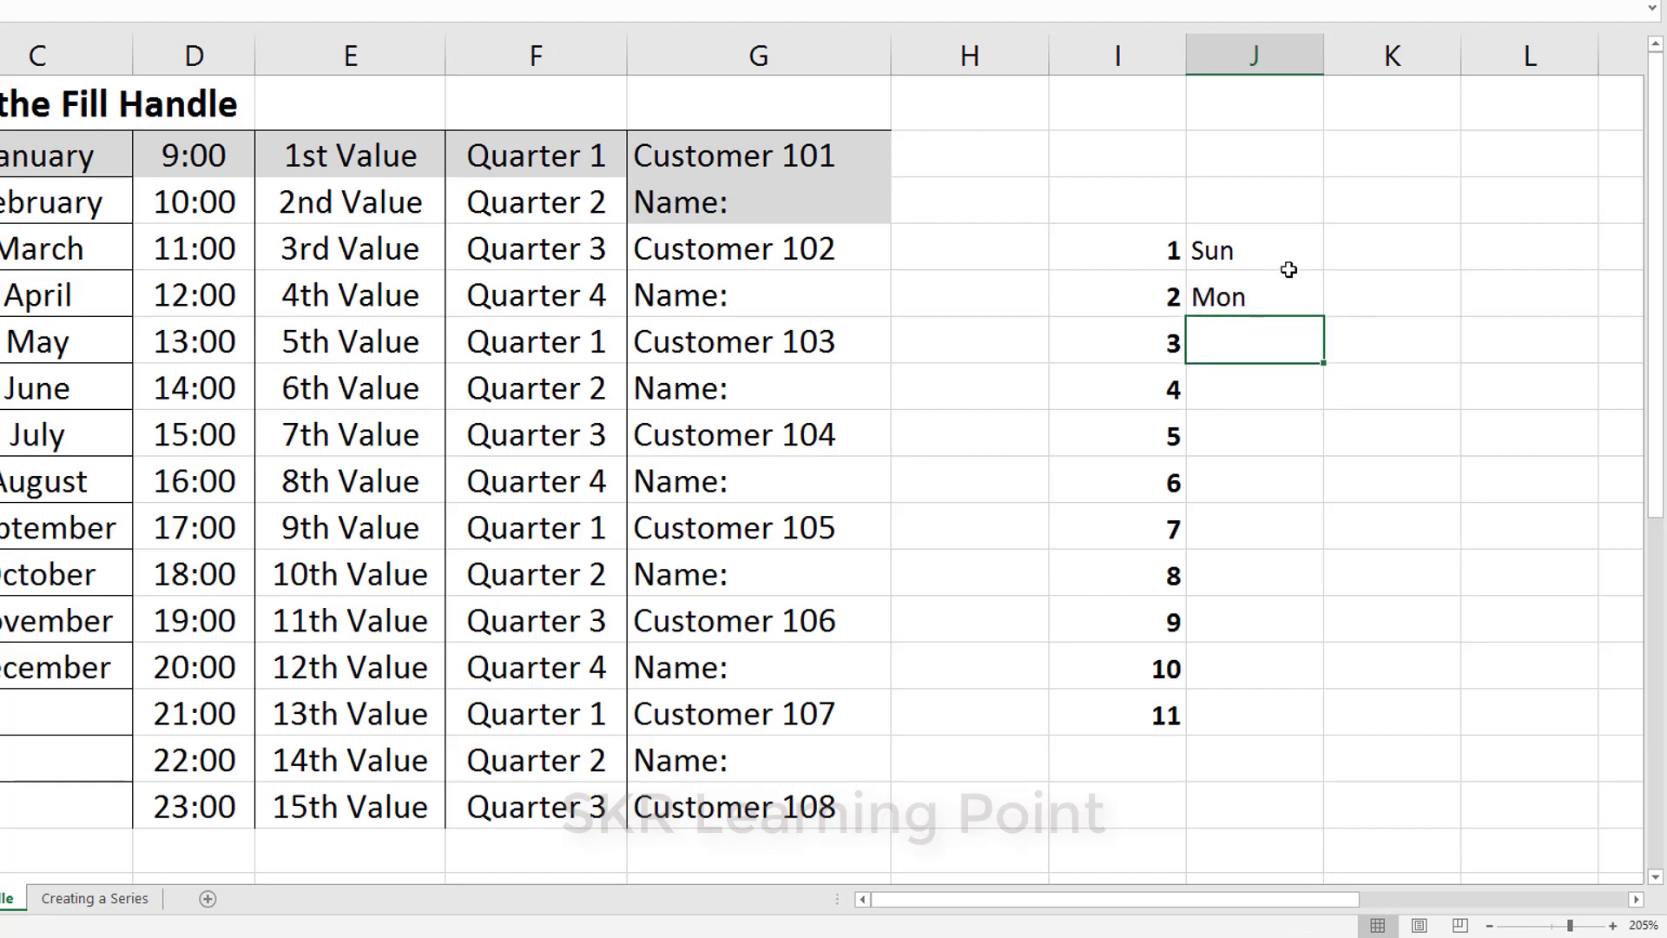
{"action": "left_click", "coordinate": [1300, 254]}
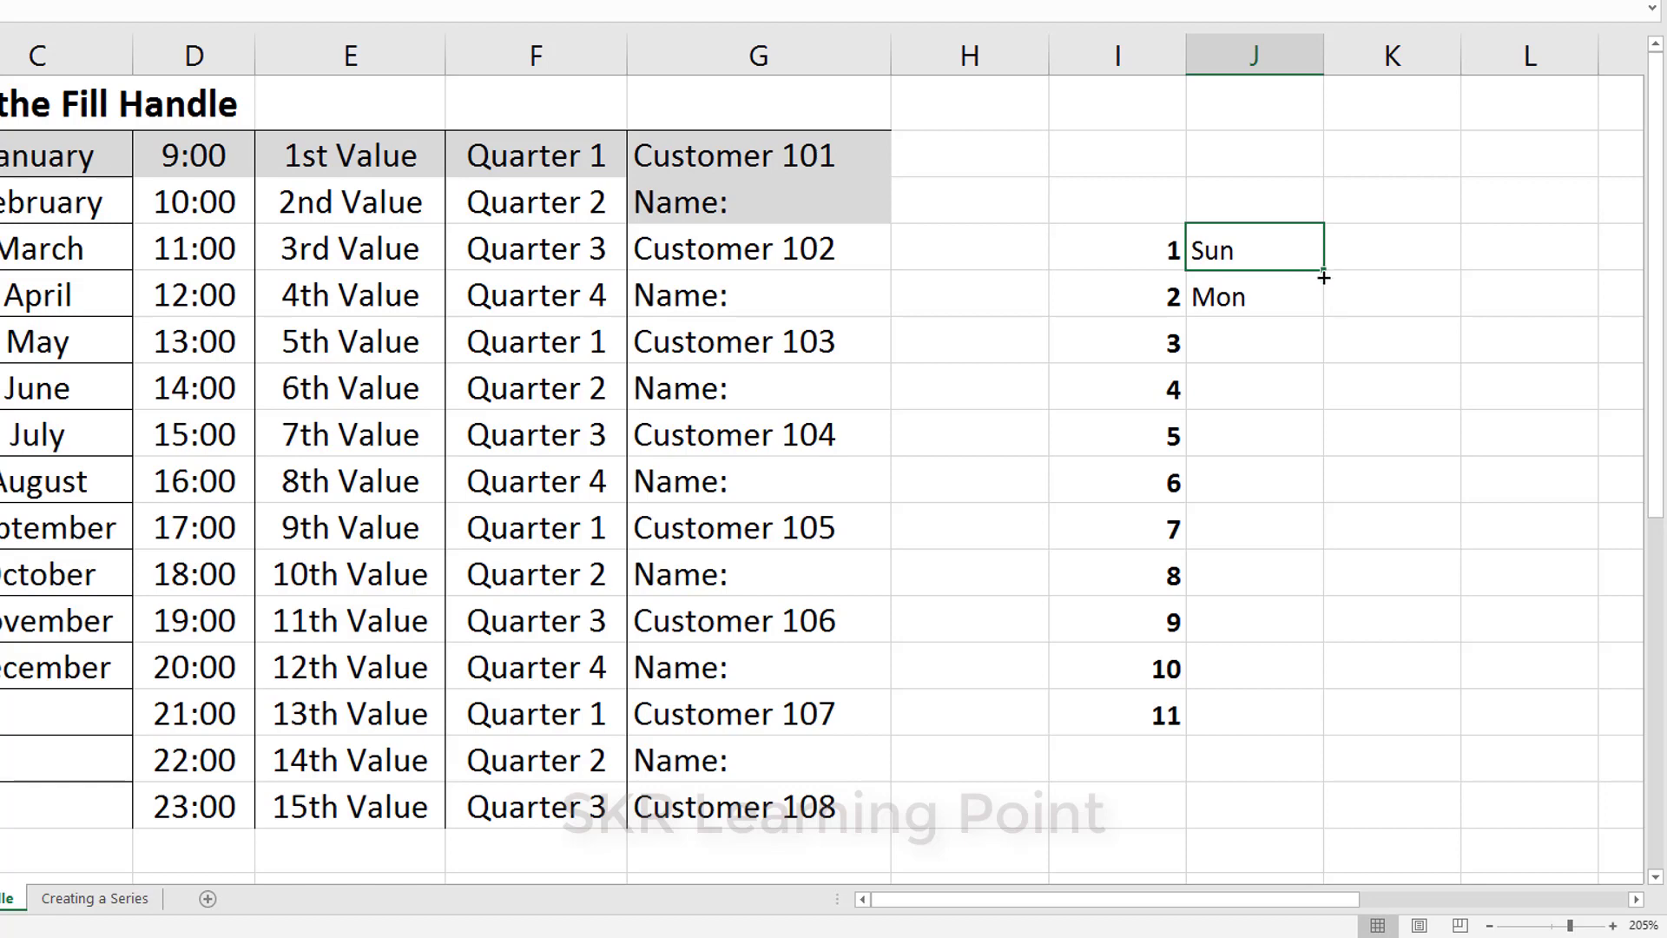
{"action": "left_click_drag", "start_coordinate": [1324, 277], "coordinate": [1320, 736]}
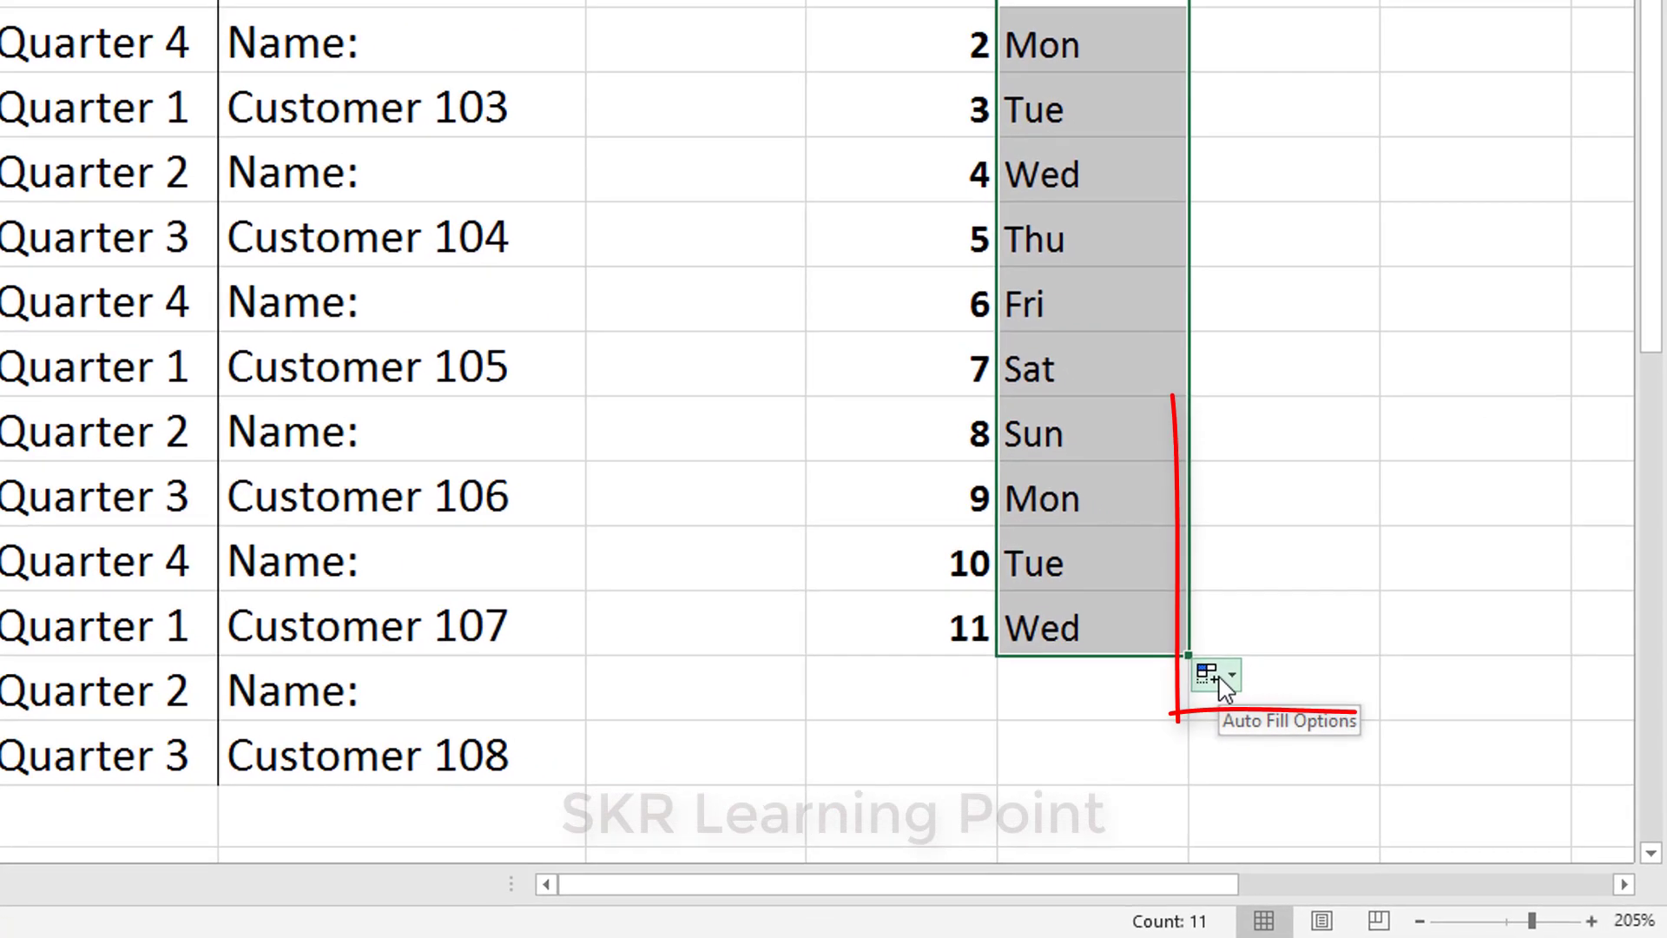
- Switch the Auto Fill option for J4:J14 to Copy Cells and back to Fill Series
{"action": "left_click", "coordinate": [1346, 750]}
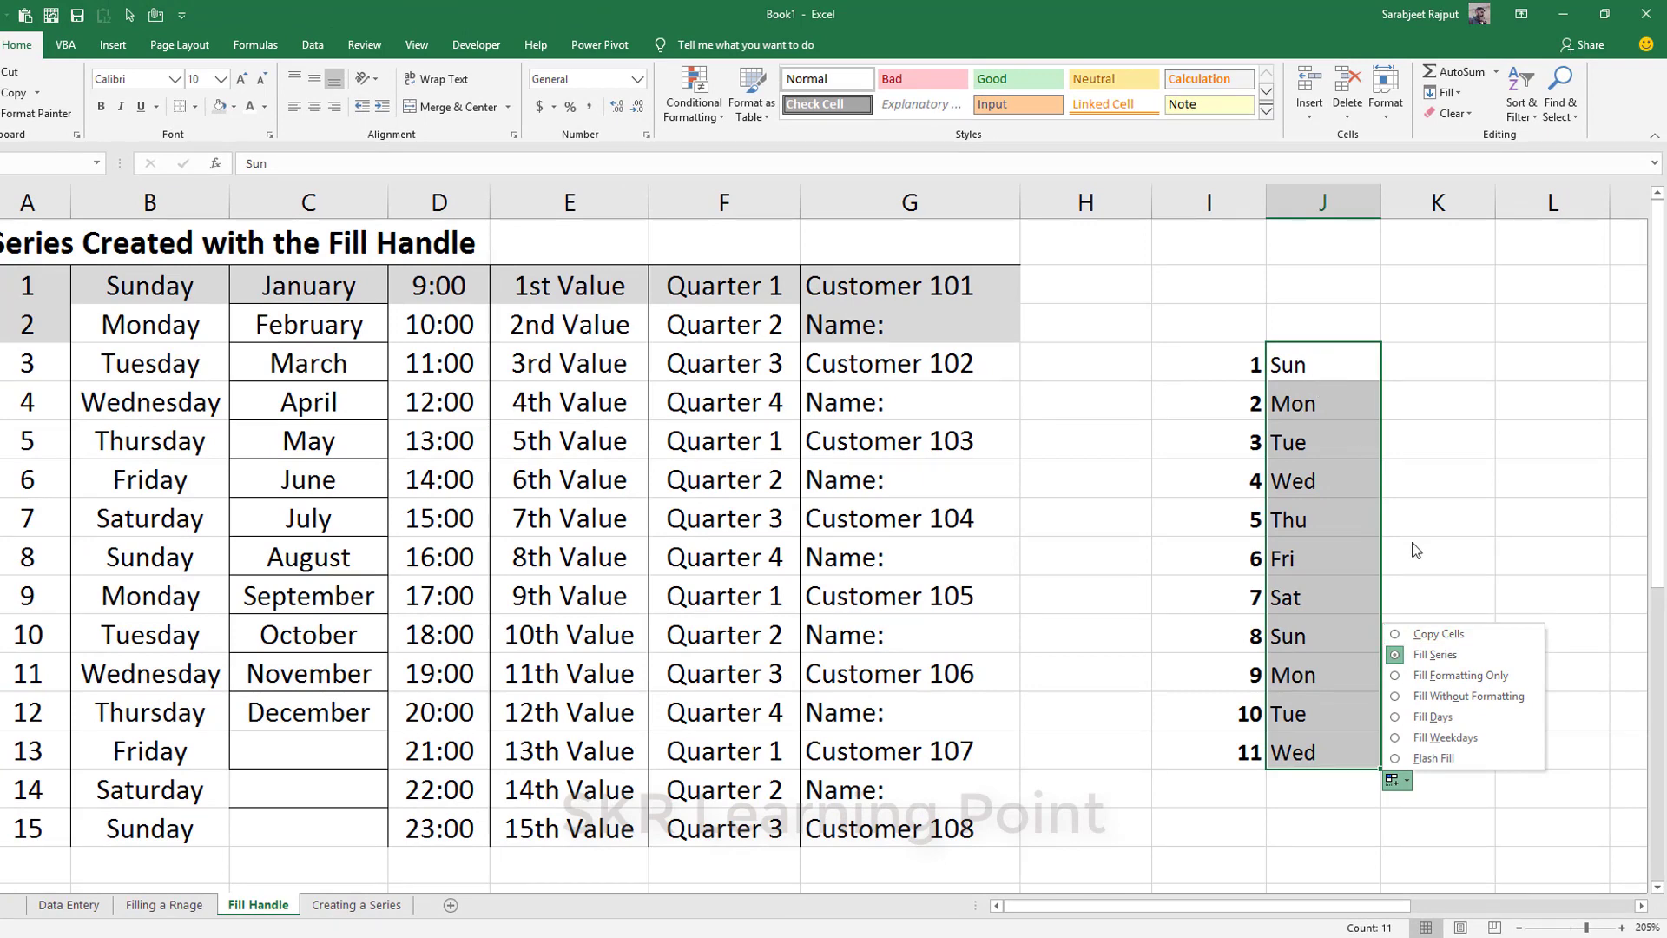
{"action": "left_click", "coordinate": [1439, 634]}
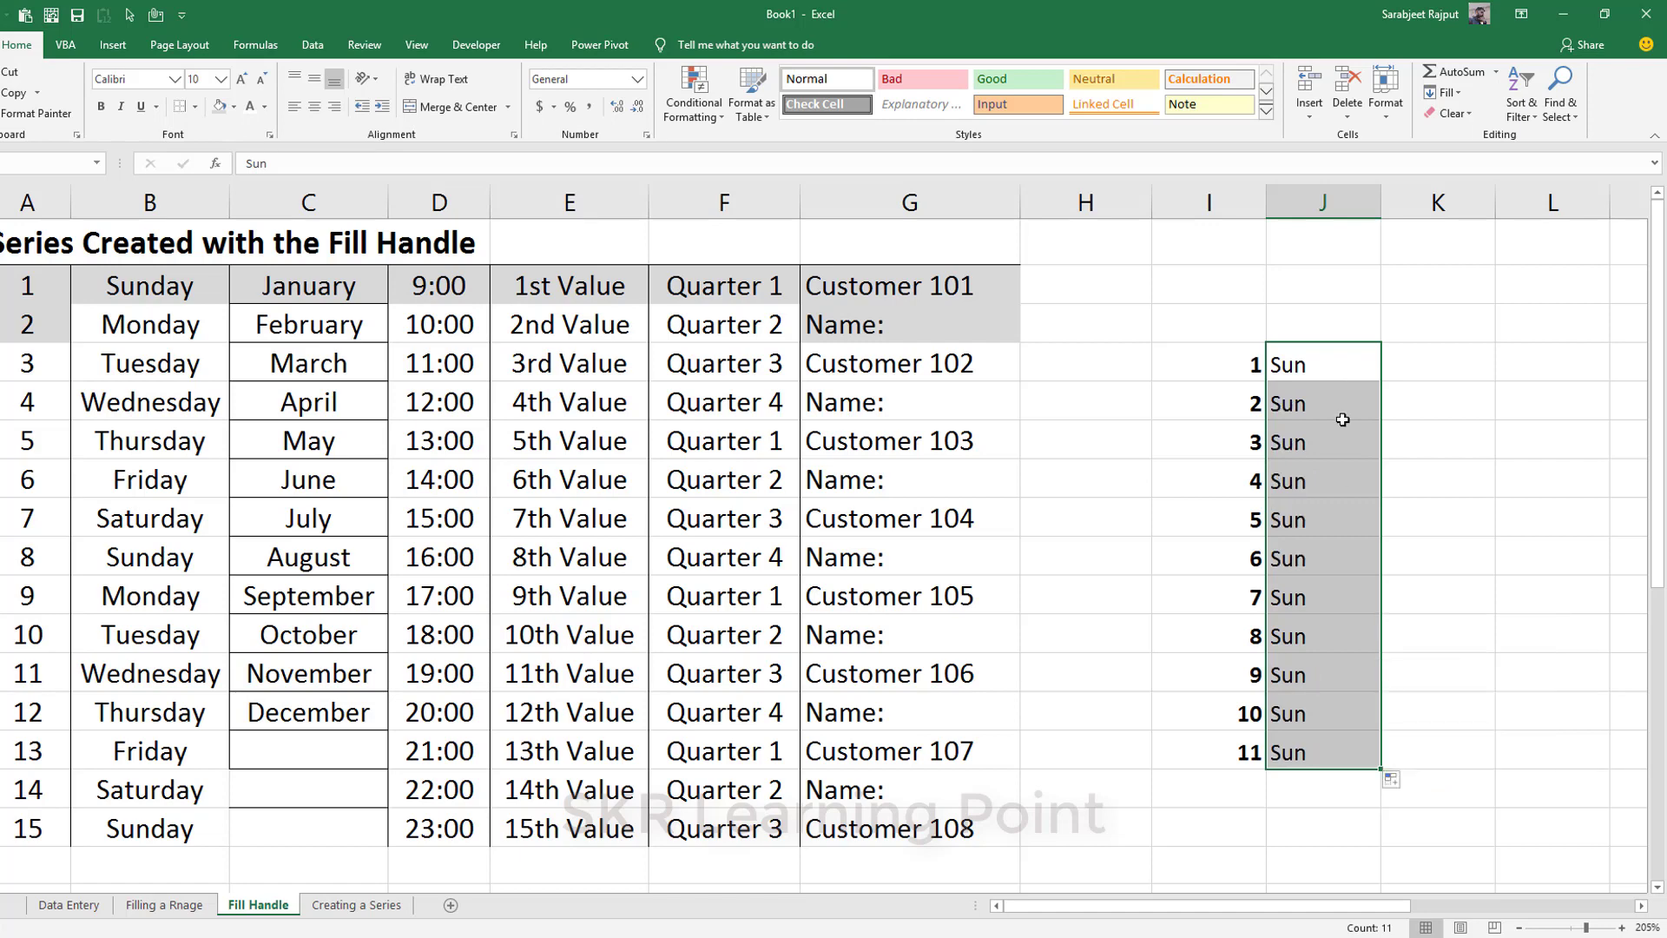
{"action": "left_click", "coordinate": [1392, 781]}
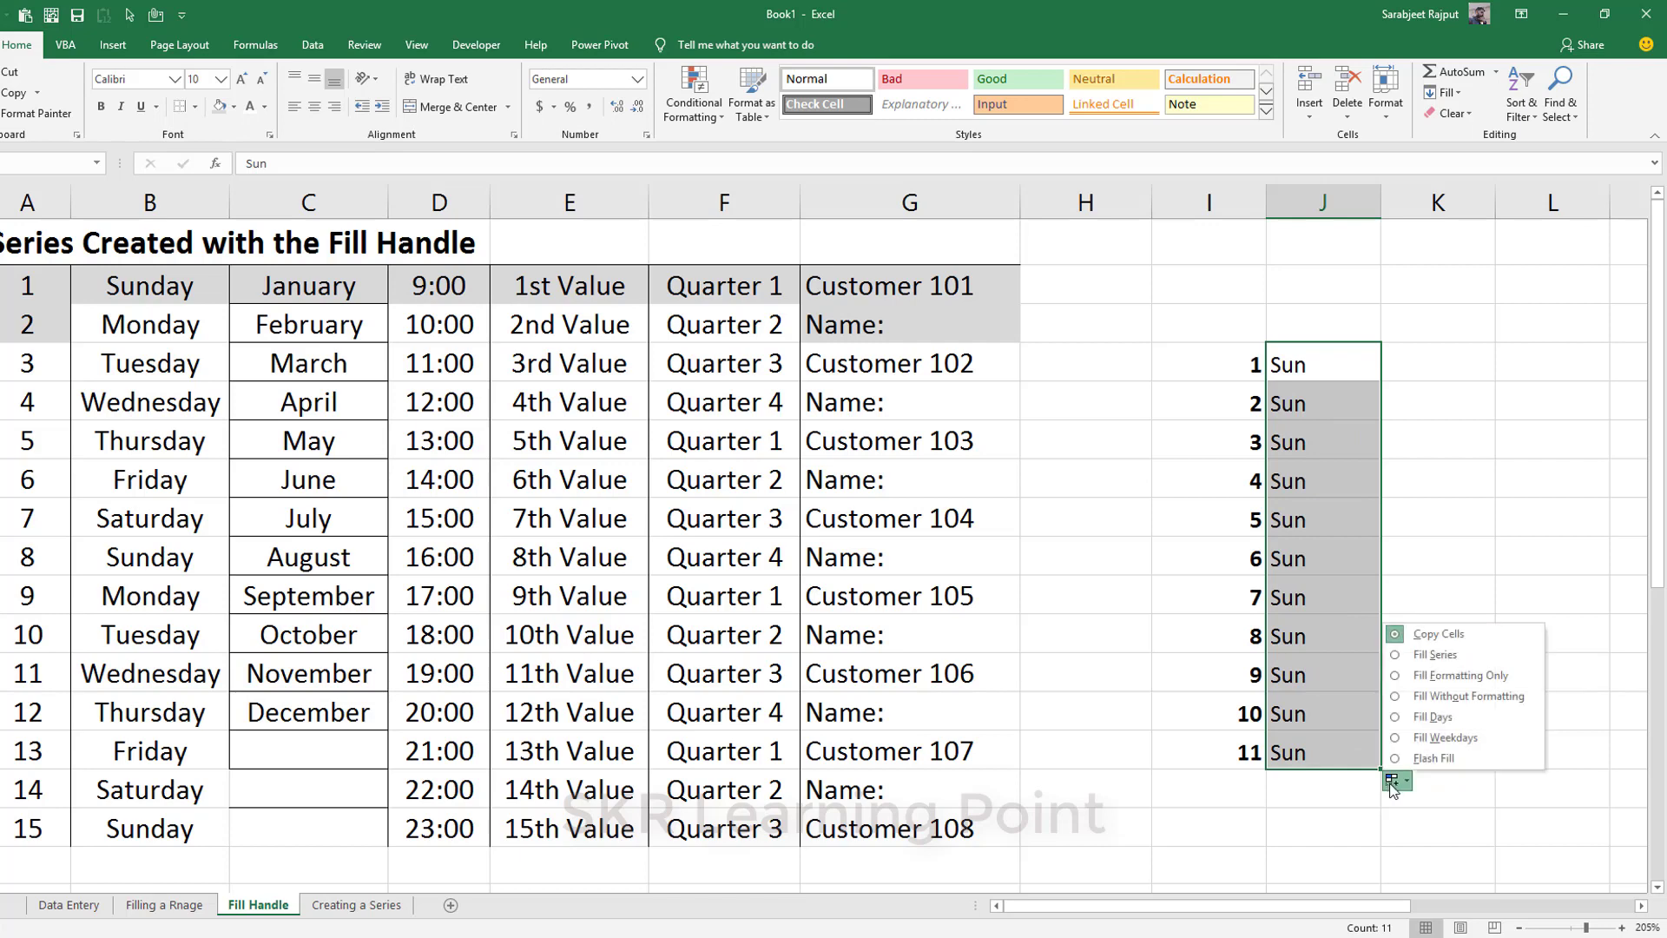
{"action": "left_click", "coordinate": [1459, 664]}
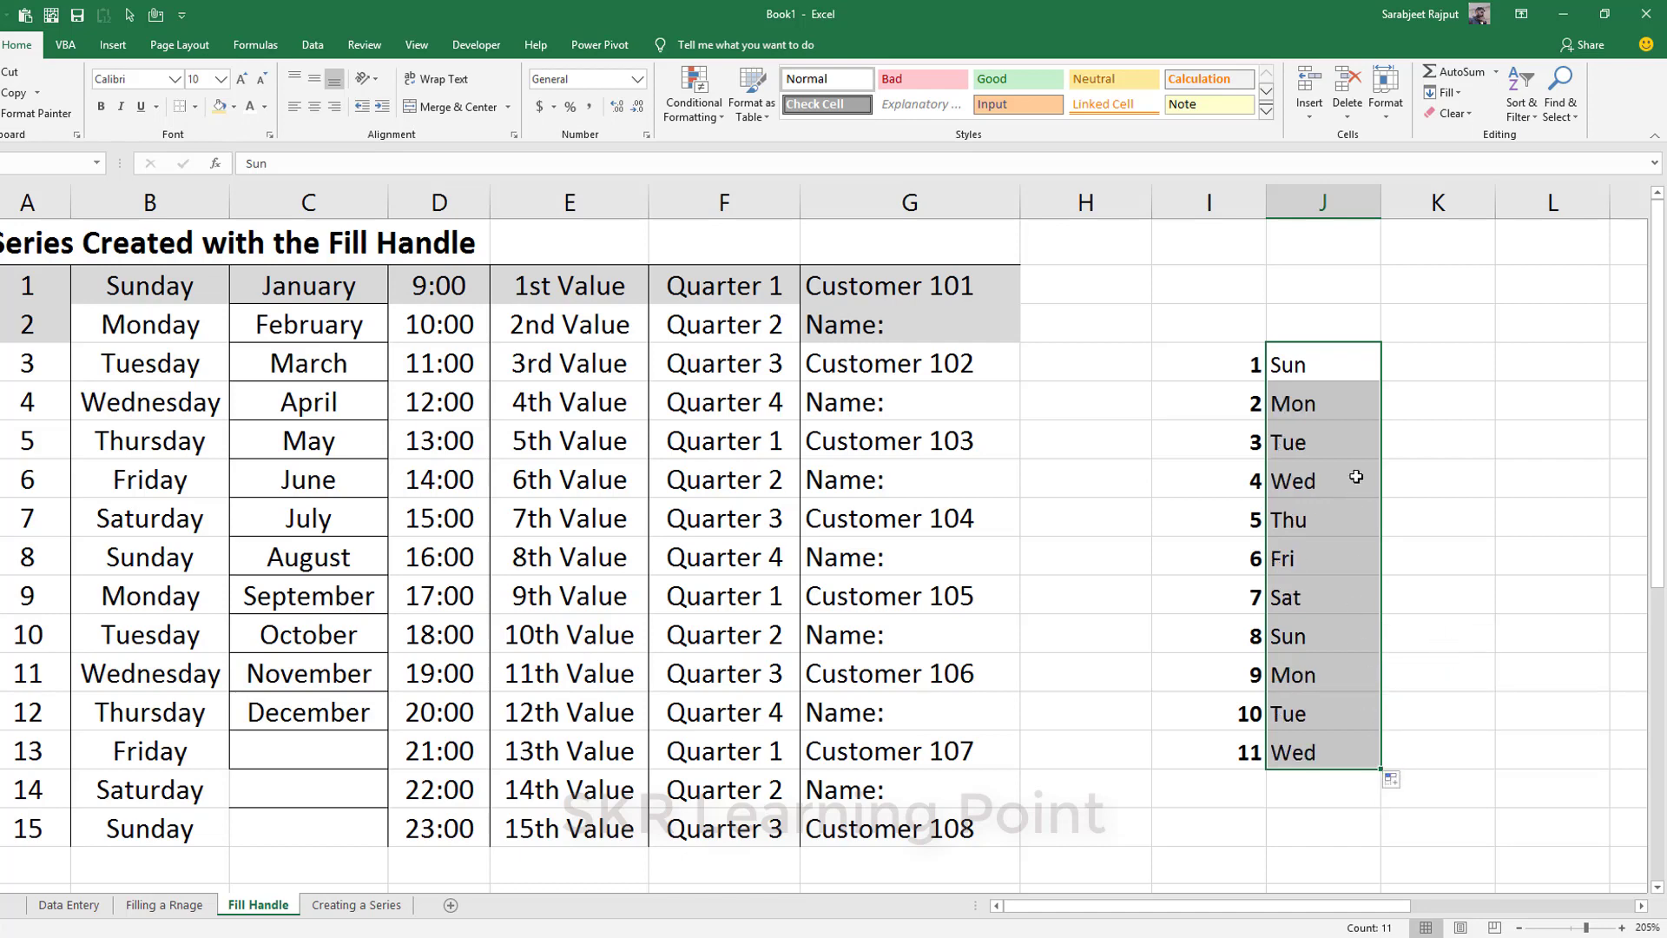
- Clear the cells below Sun in J5:J15
{"action": "left_click_drag", "start_coordinate": [1307, 404], "coordinate": [1313, 791]}
{"action": "key", "text": "Delete"}
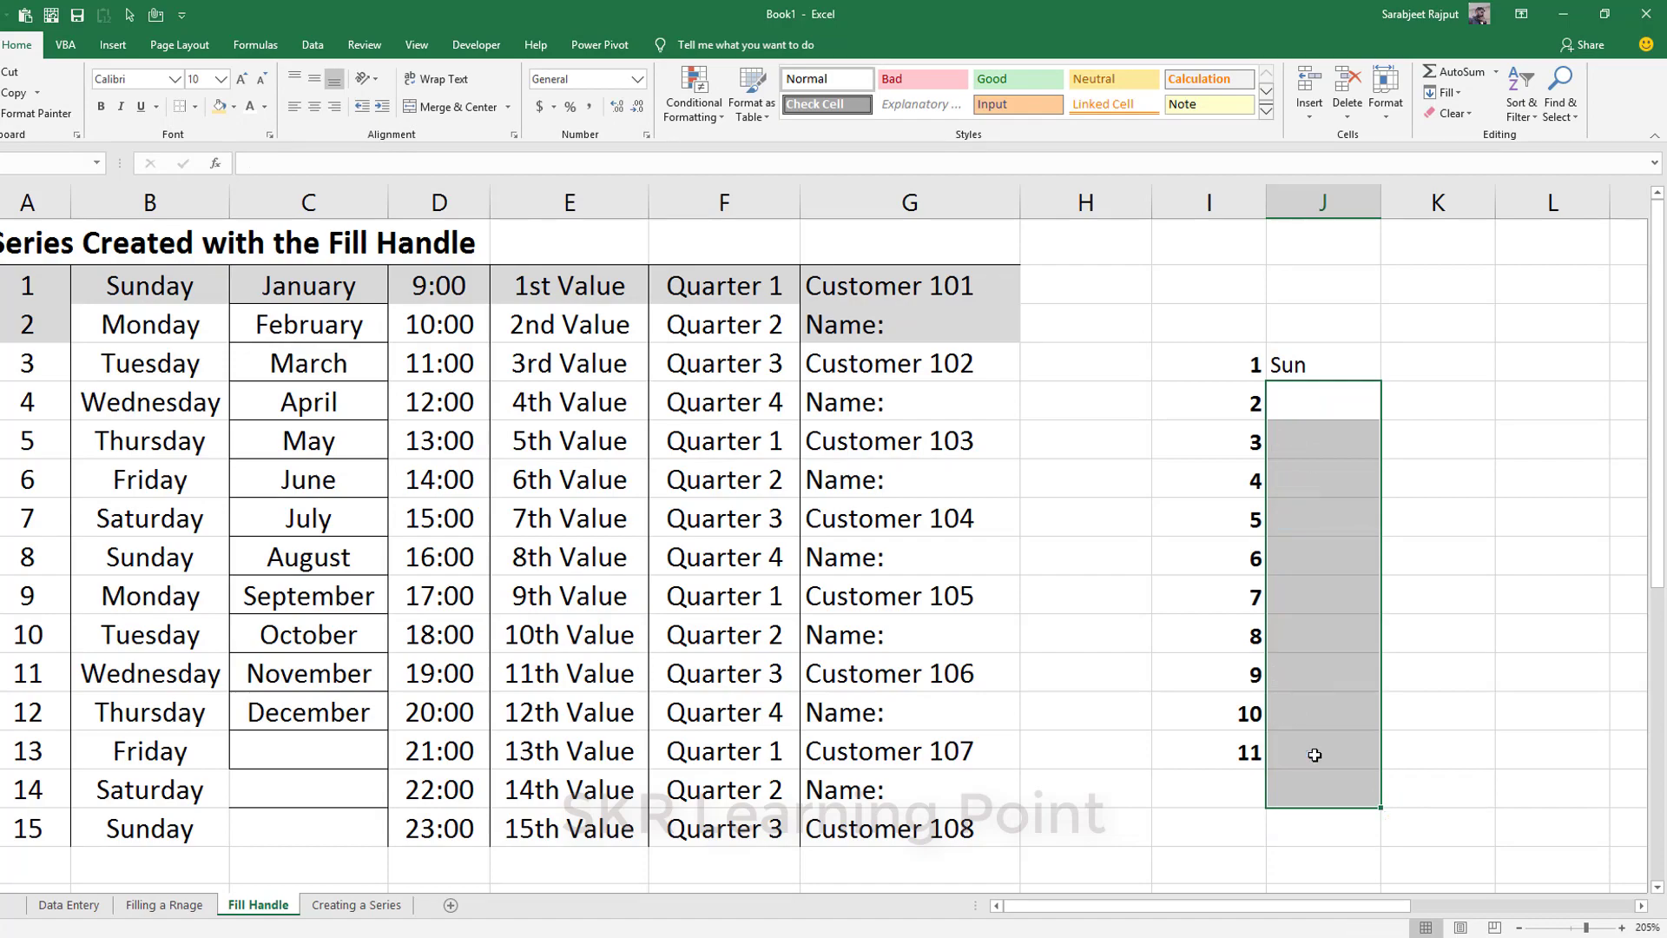
- Format the Sun cell J4 with the light gold fill color and All Borders
{"action": "left_click", "coordinate": [1326, 364]}
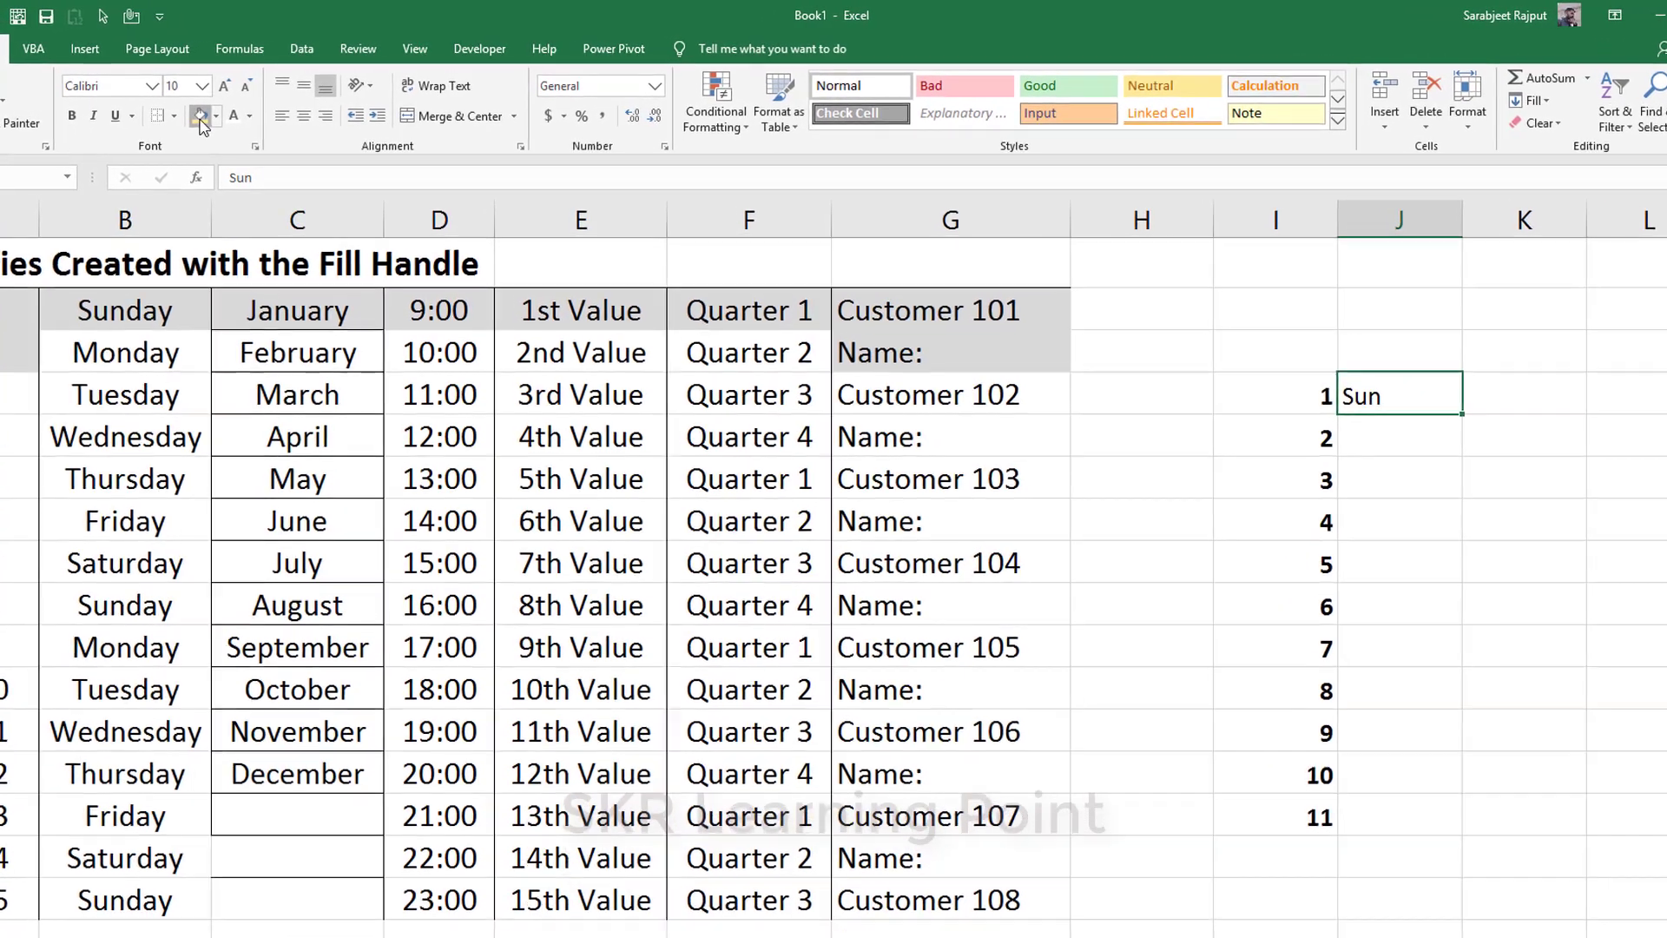
{"action": "left_click", "coordinate": [213, 108]}
{"action": "left_click", "coordinate": [188, 110]}
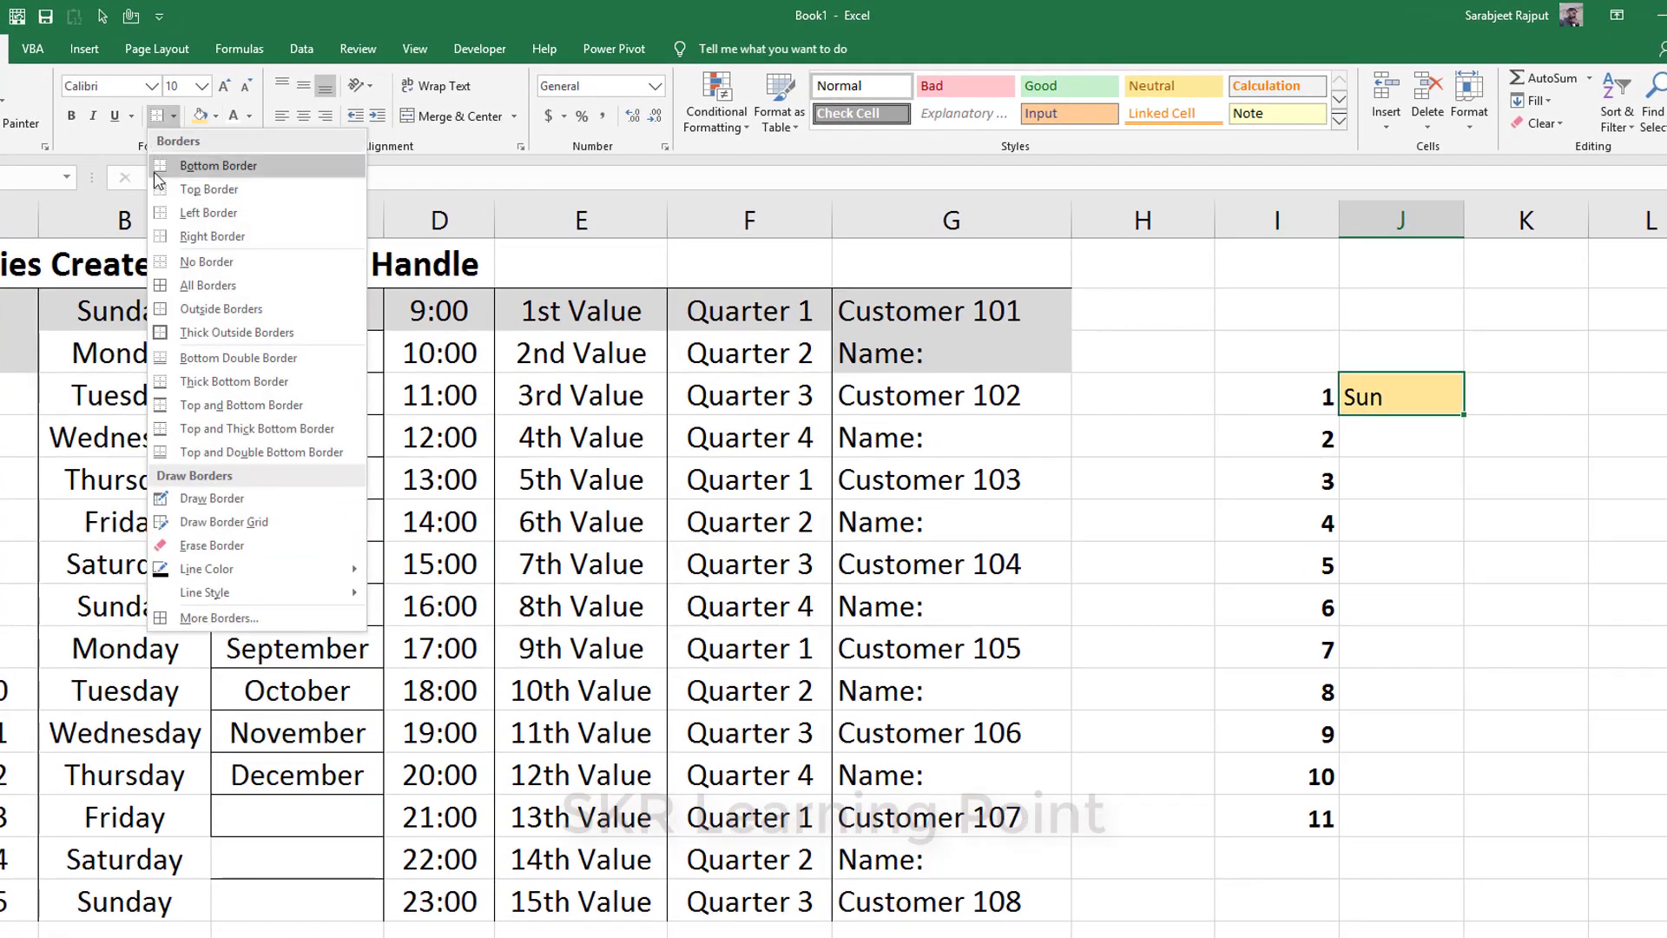
{"action": "left_click", "coordinate": [173, 287]}
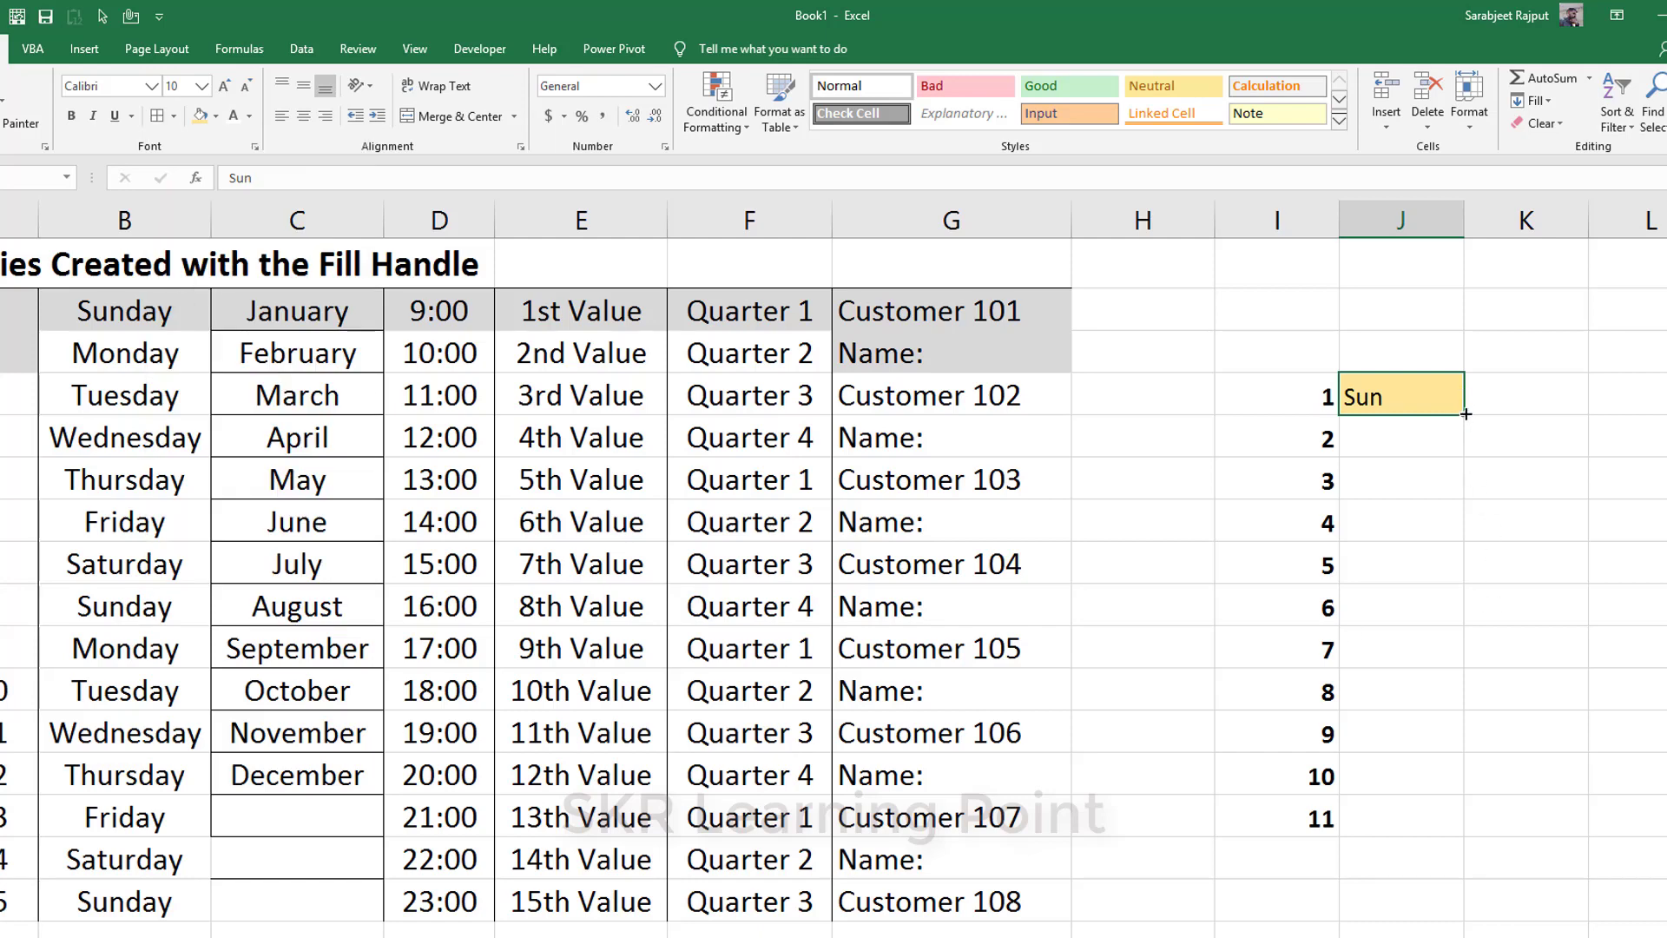
- Fill from the formatted Sun cell J4 down to J14 using the Fill Formatting Only option
{"action": "left_click_drag", "start_coordinate": [1466, 414], "coordinate": [1420, 831]}
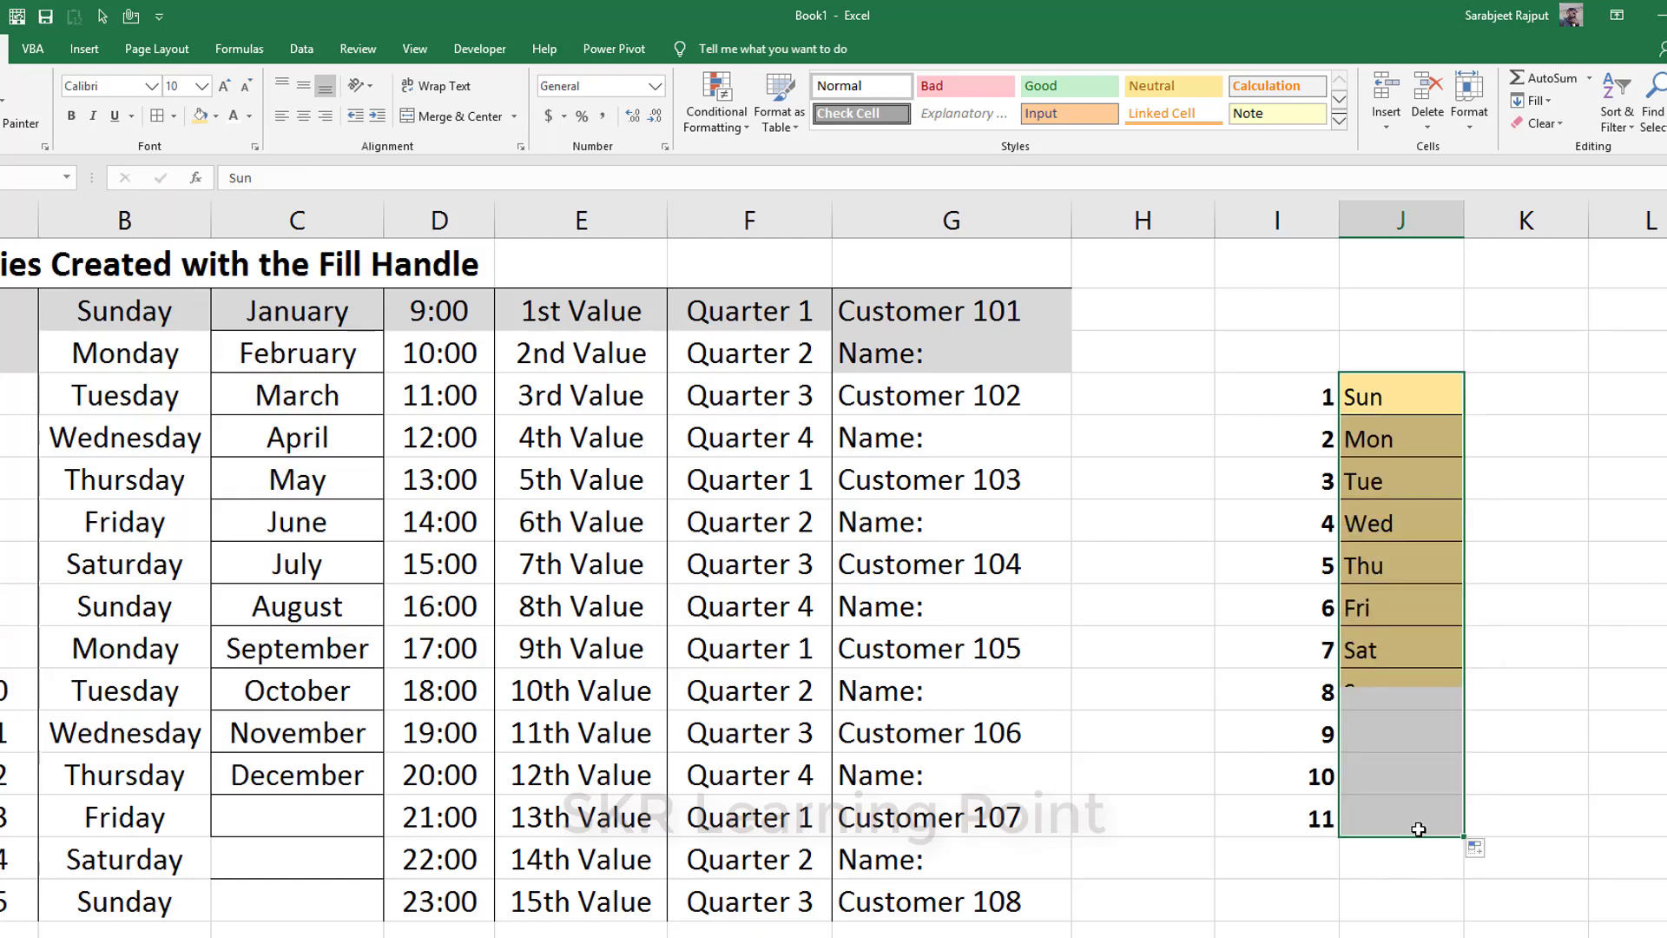
{"action": "left_click", "coordinate": [1488, 858]}
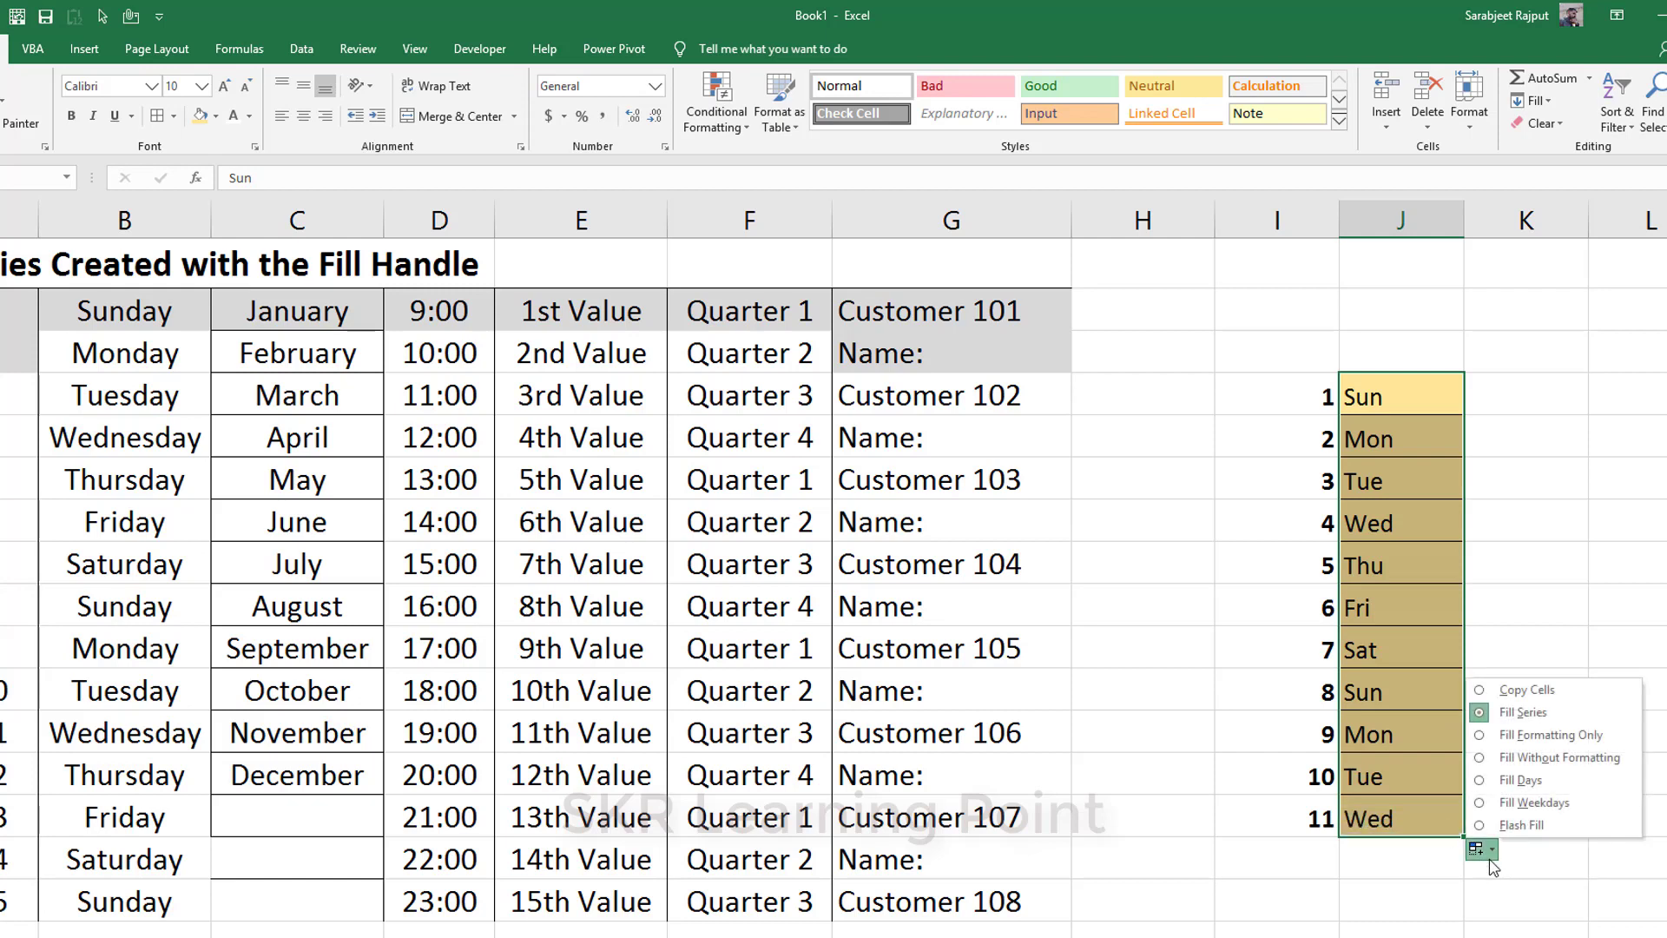
{"action": "left_click", "coordinate": [1551, 736]}
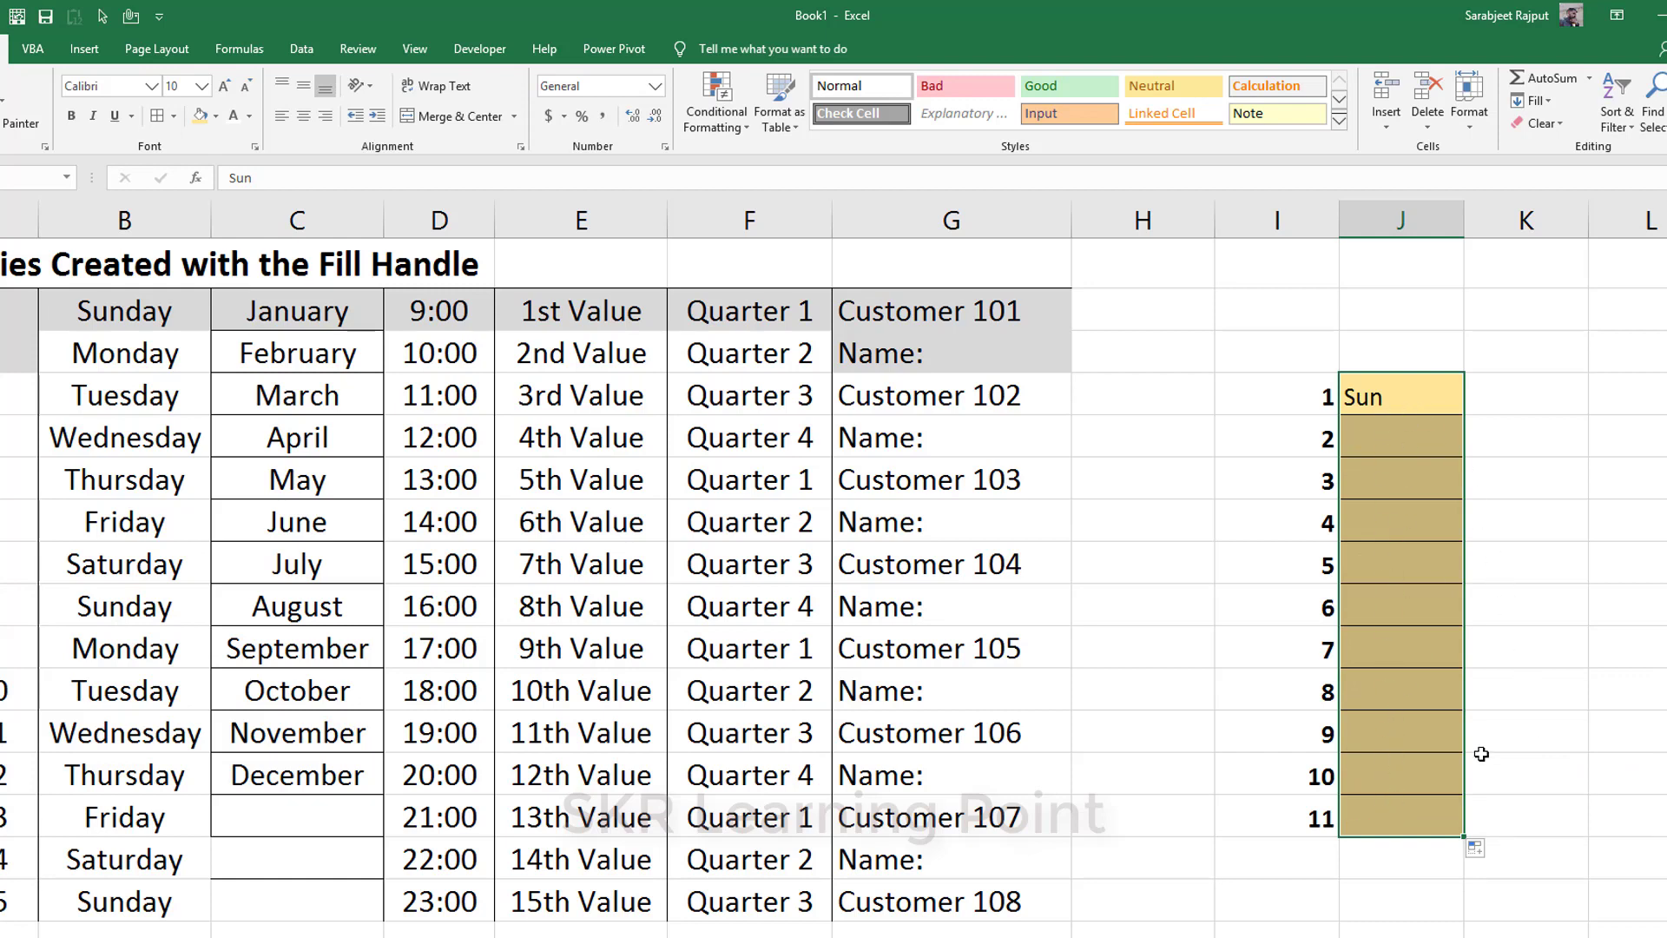
- Undo the formatting-only fill in J5:J14
{"action": "left_click", "coordinate": [1483, 862]}
{"action": "key", "text": "ctrl+z"}
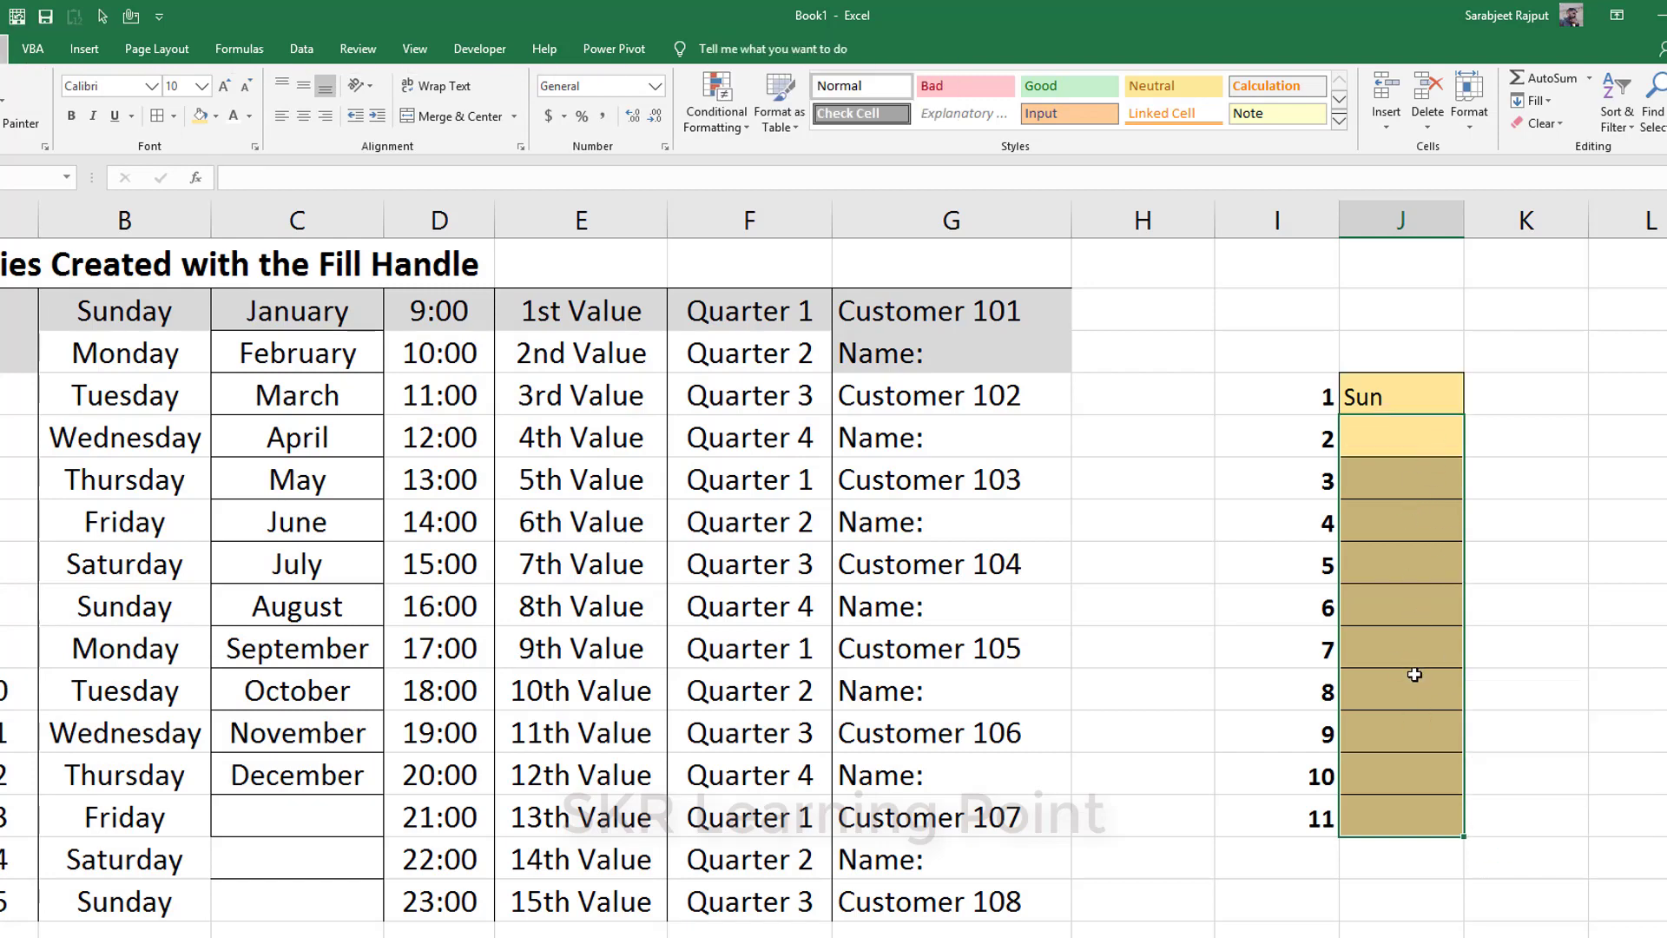
{"action": "key", "text": "ctrl+z"}
- Extend the weekday series from J4 down to J14 using the Fill Without Formatting option
{"action": "left_click", "coordinate": [1421, 390]}
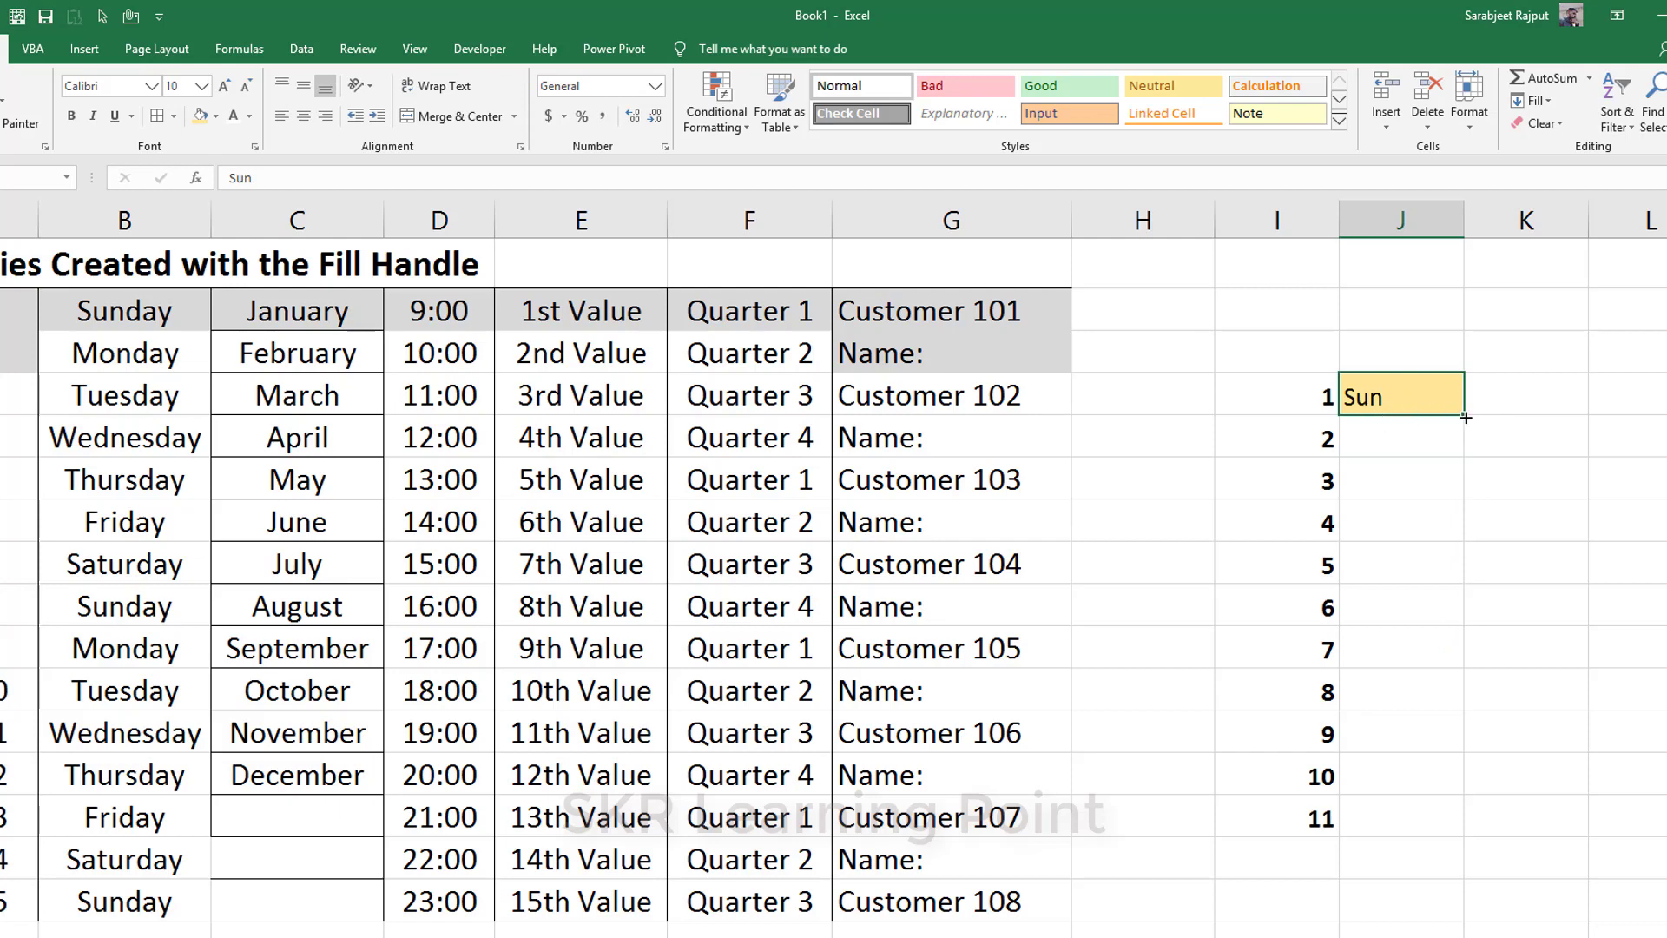
{"action": "left_click_drag", "start_coordinate": [1465, 415], "coordinate": [1446, 830]}
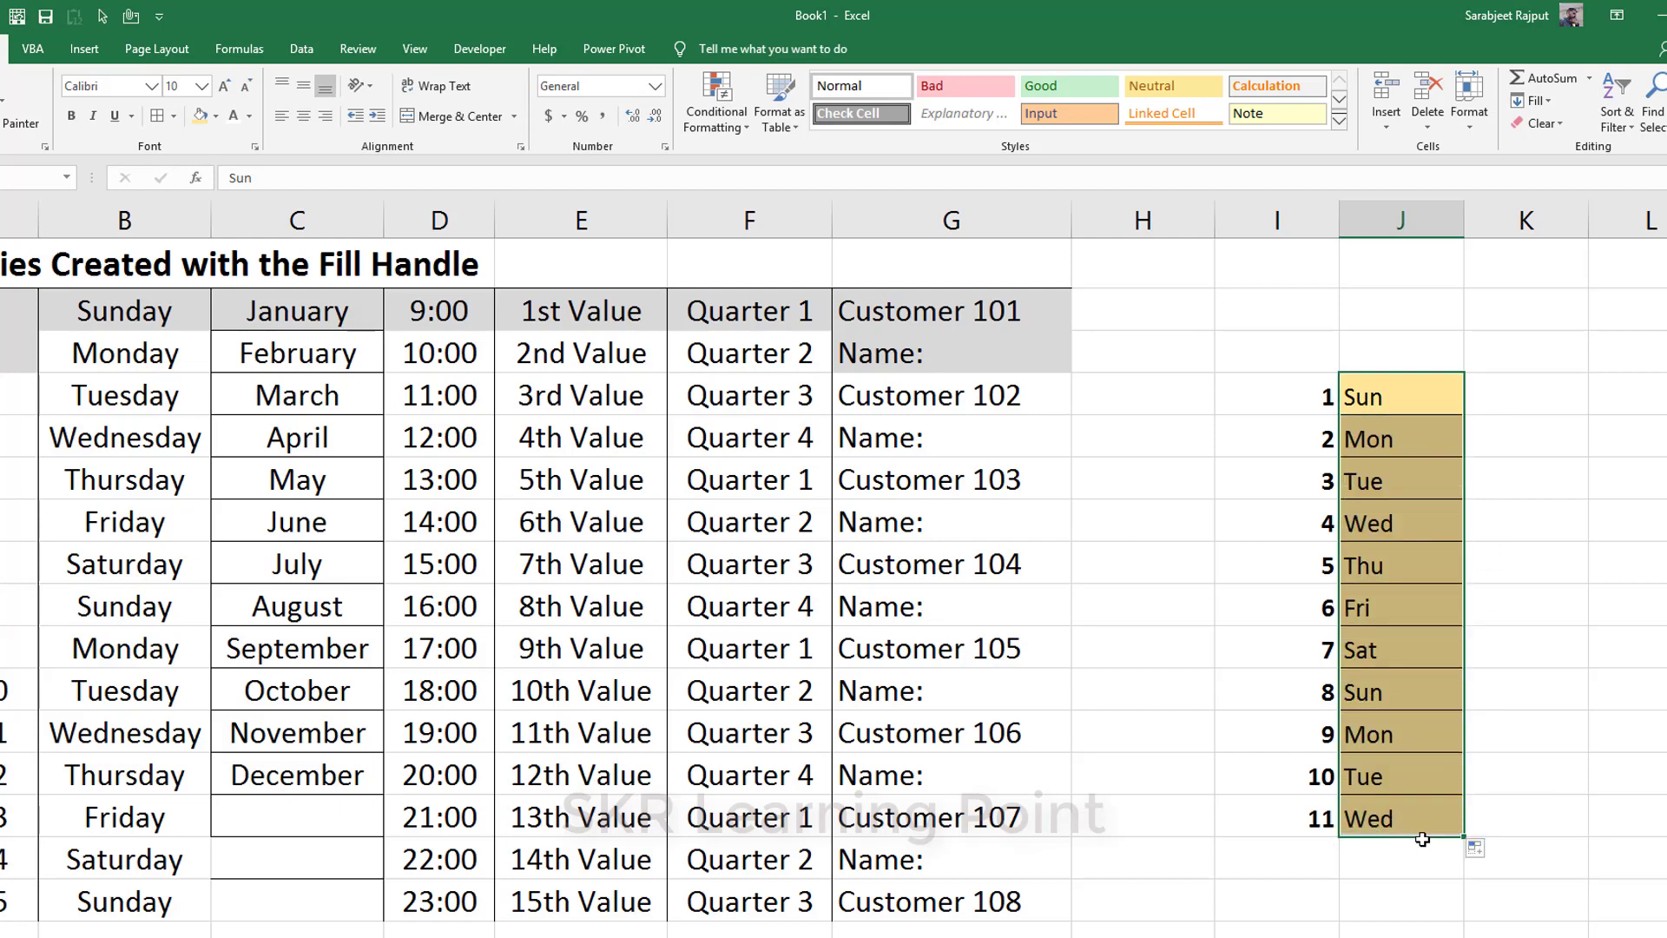
{"action": "left_click", "coordinate": [1474, 851]}
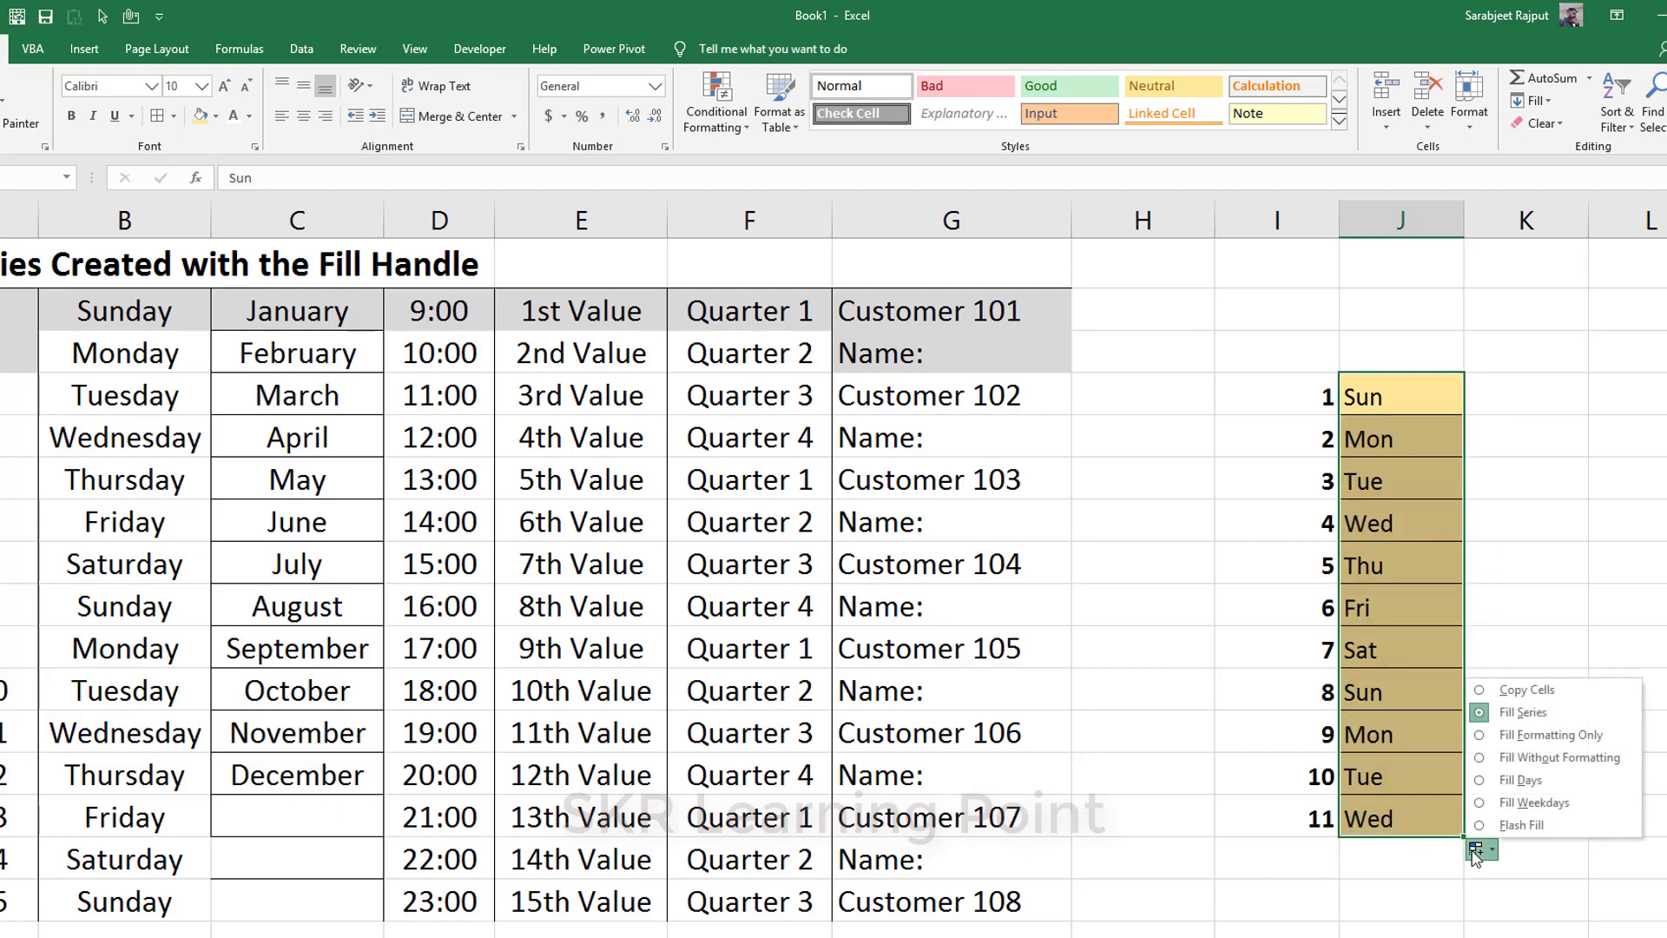
{"action": "left_click", "coordinate": [1544, 764]}
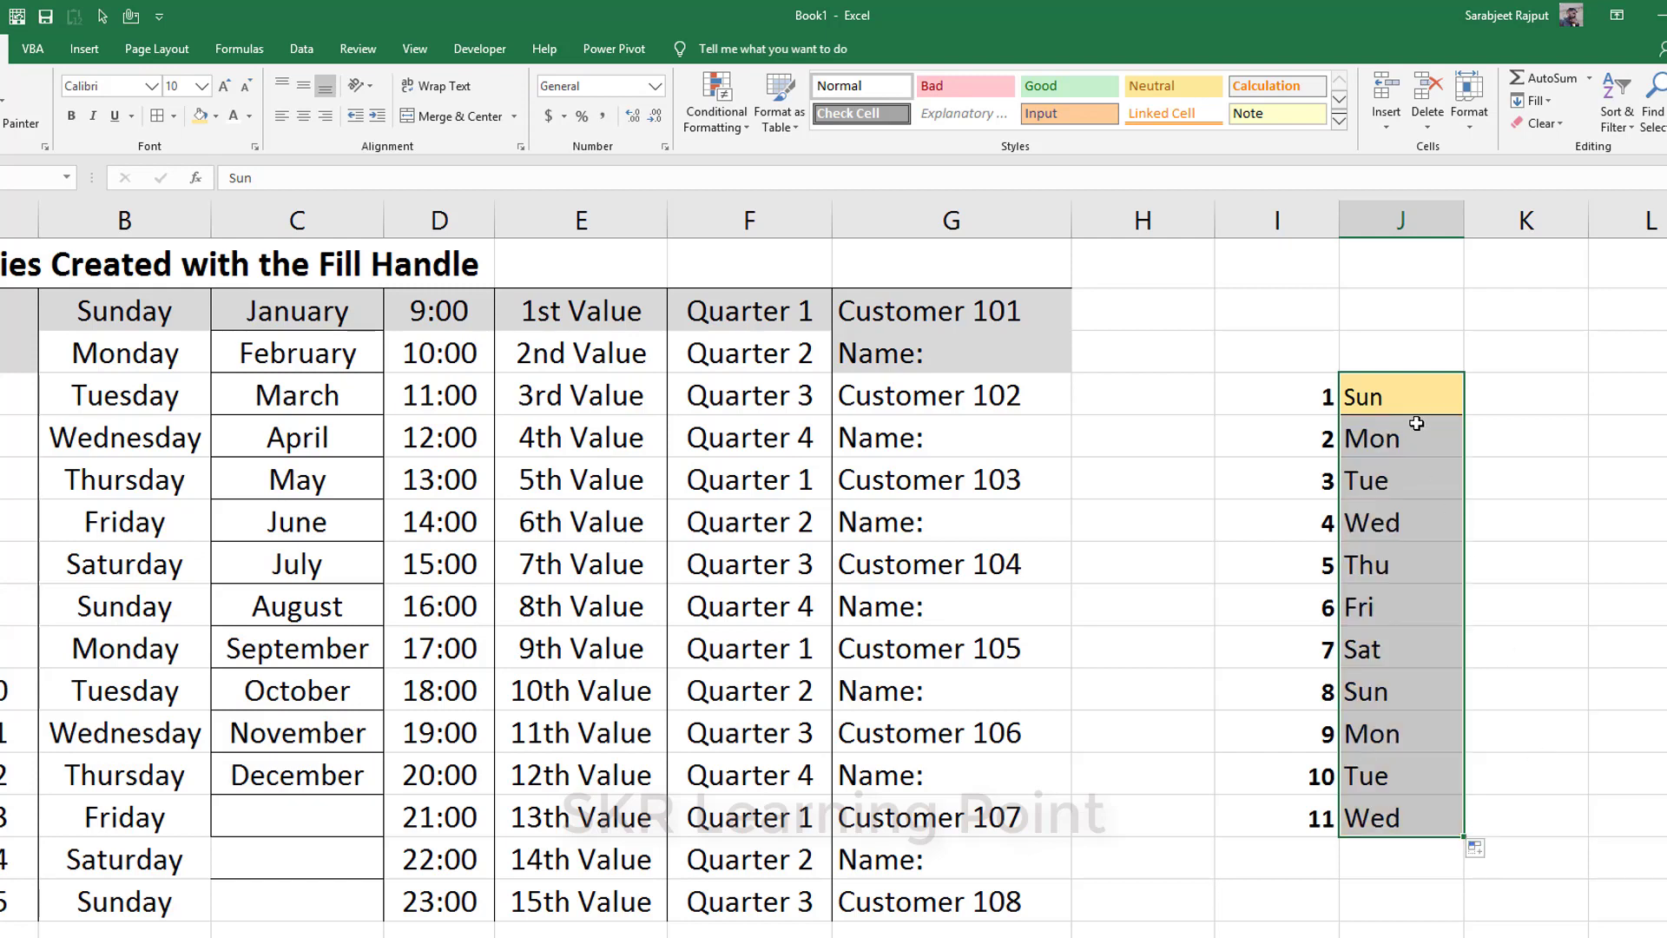
- Switch the Auto Fill option for the day series in J4:J14 to Fill Days, followed by Fill Weekdays
{"action": "left_click", "coordinate": [1479, 851]}
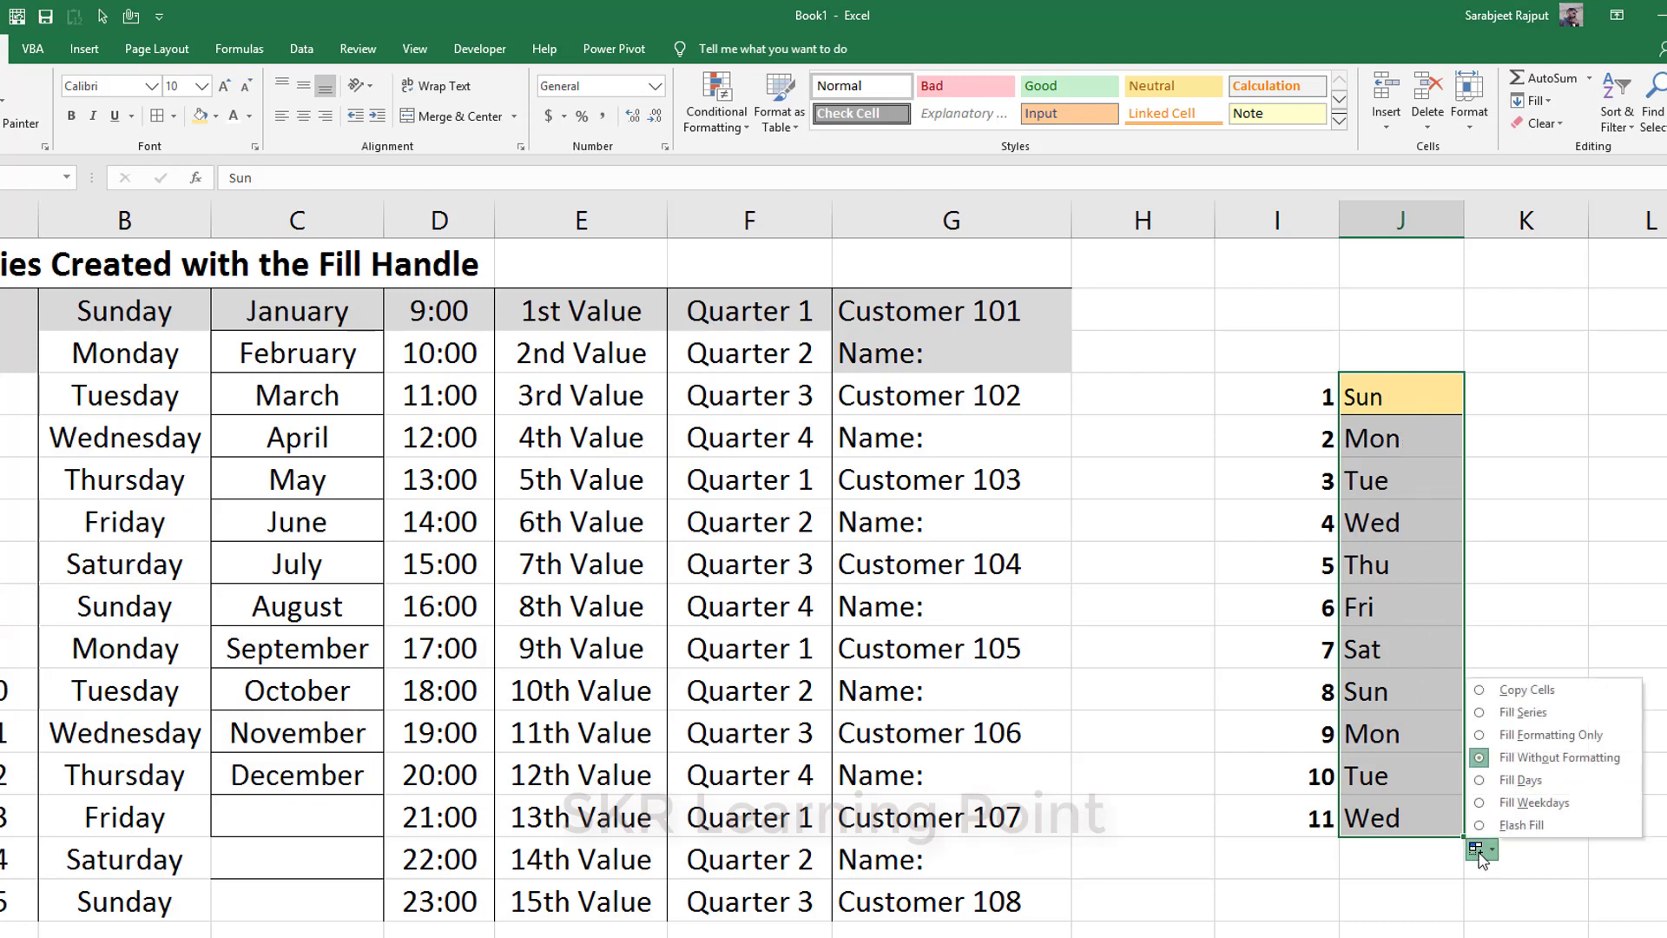
{"action": "left_click", "coordinate": [1560, 785]}
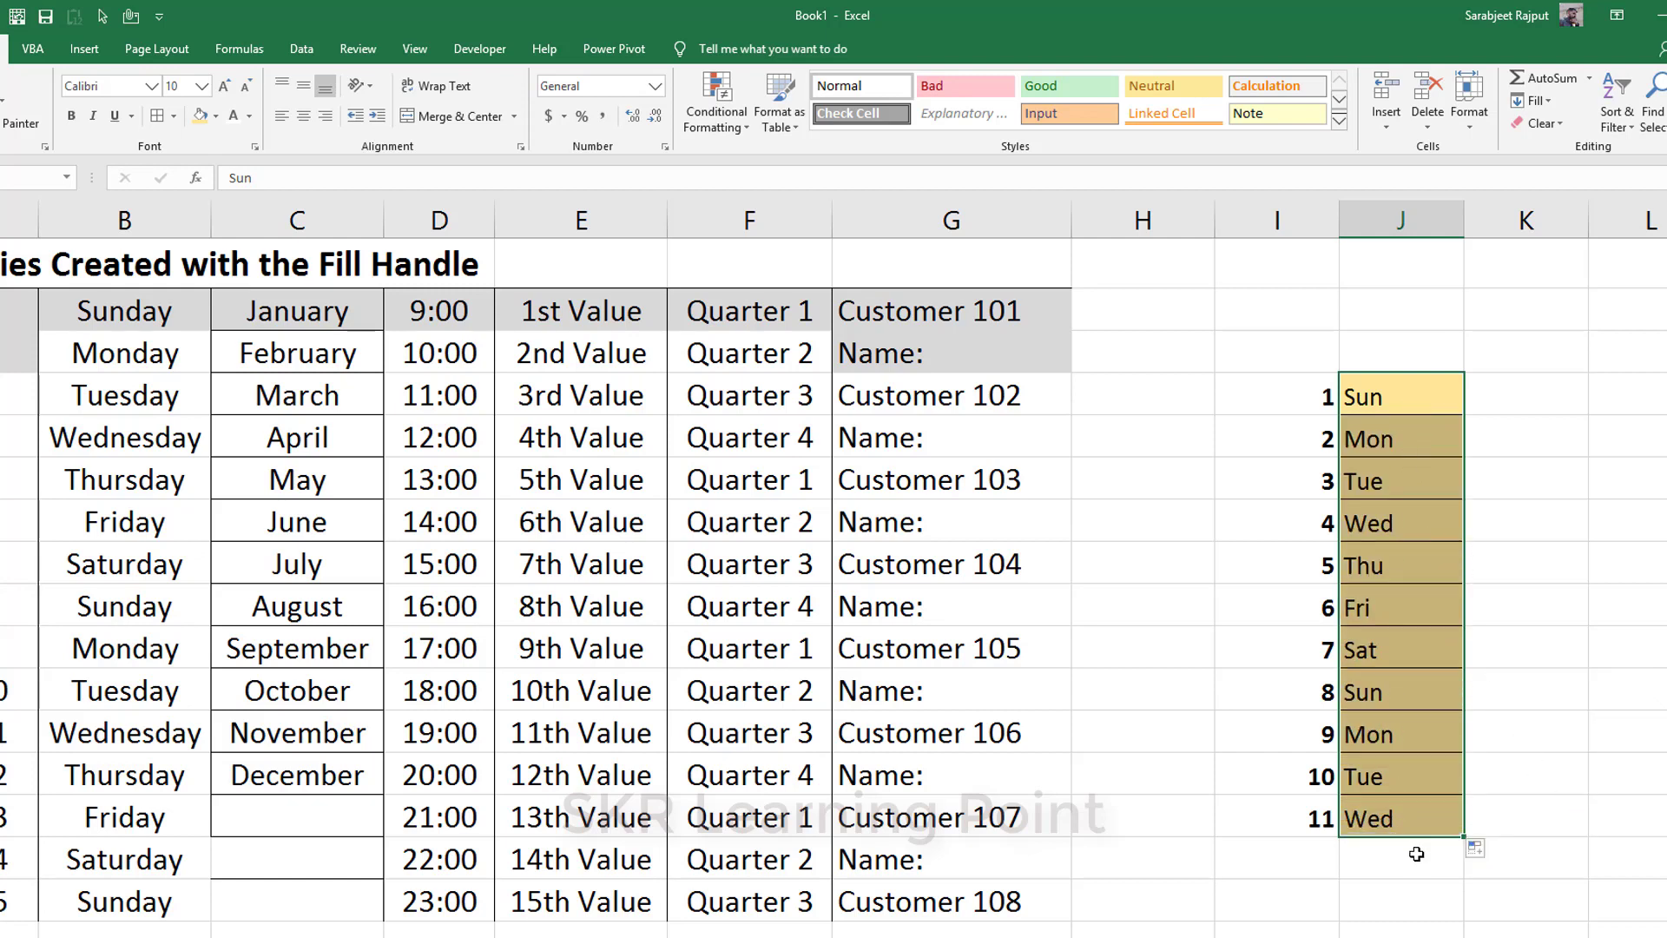
{"action": "left_click", "coordinate": [1476, 848]}
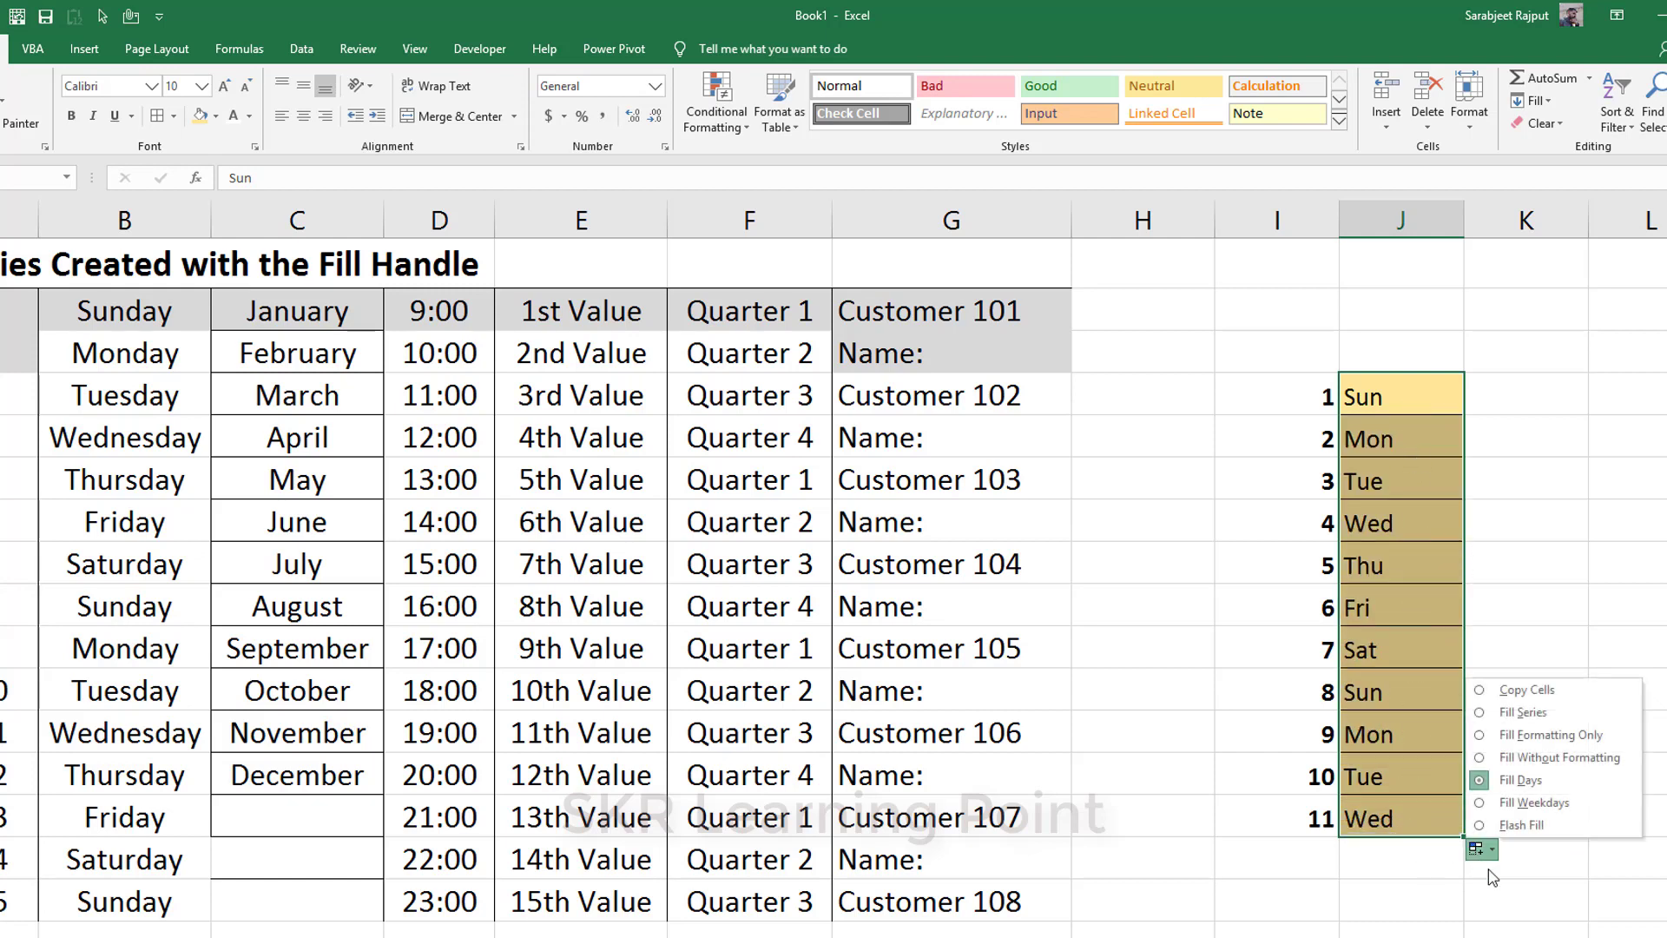
{"action": "left_click", "coordinate": [1528, 803]}
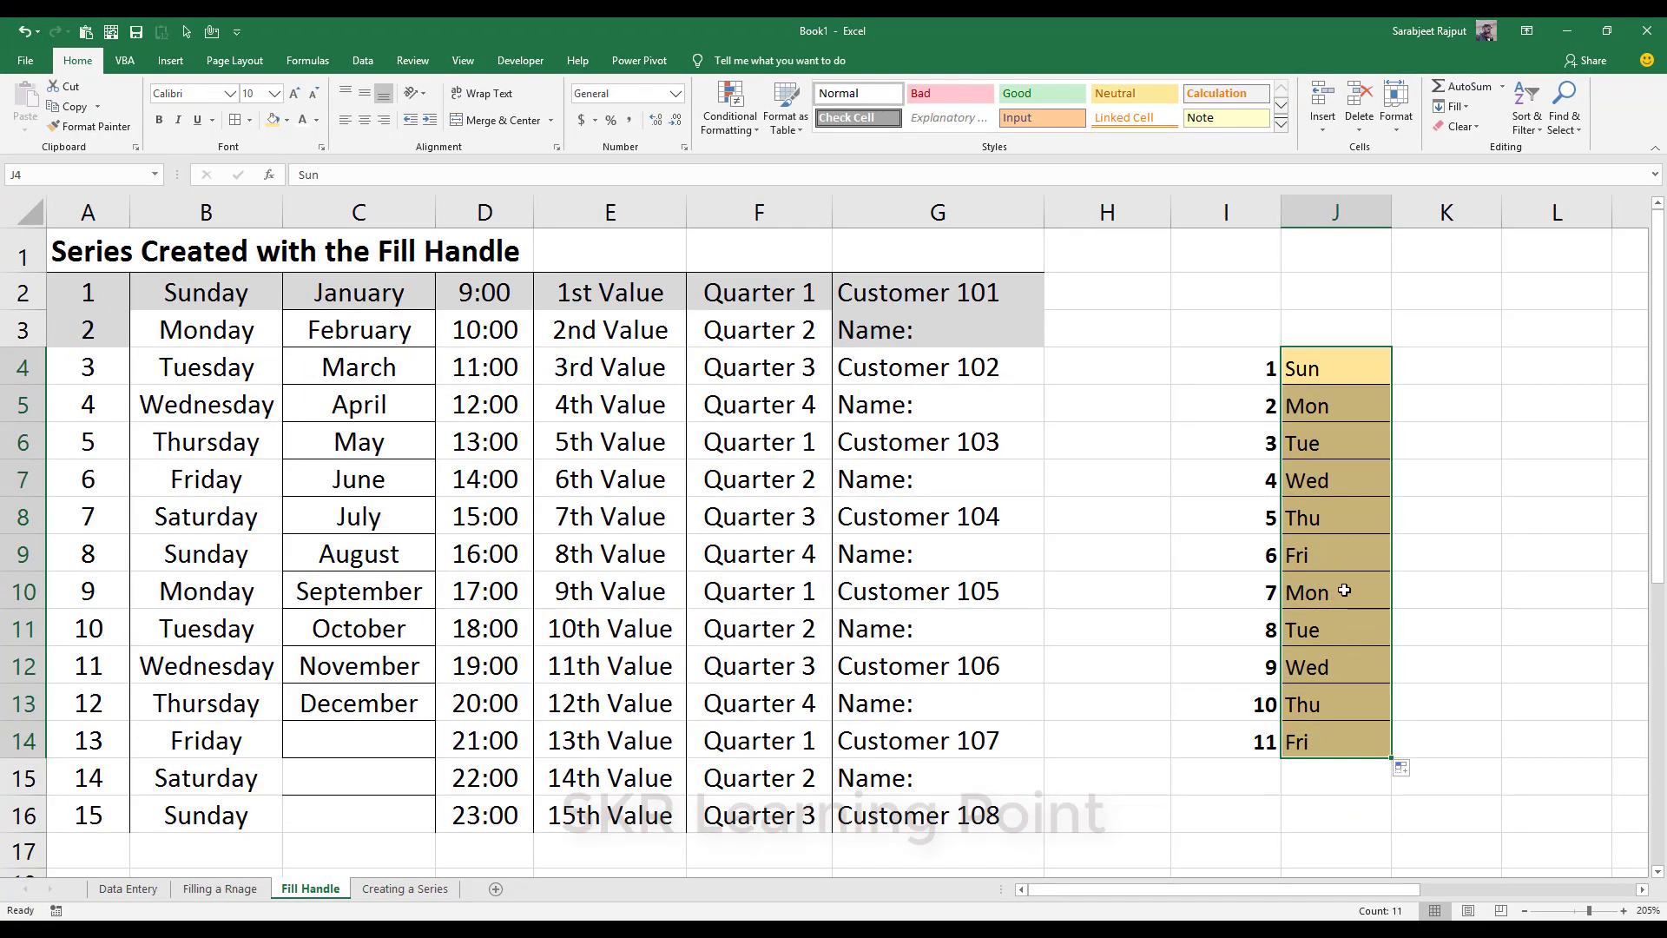
{"action": "left_click", "coordinate": [1465, 663]}
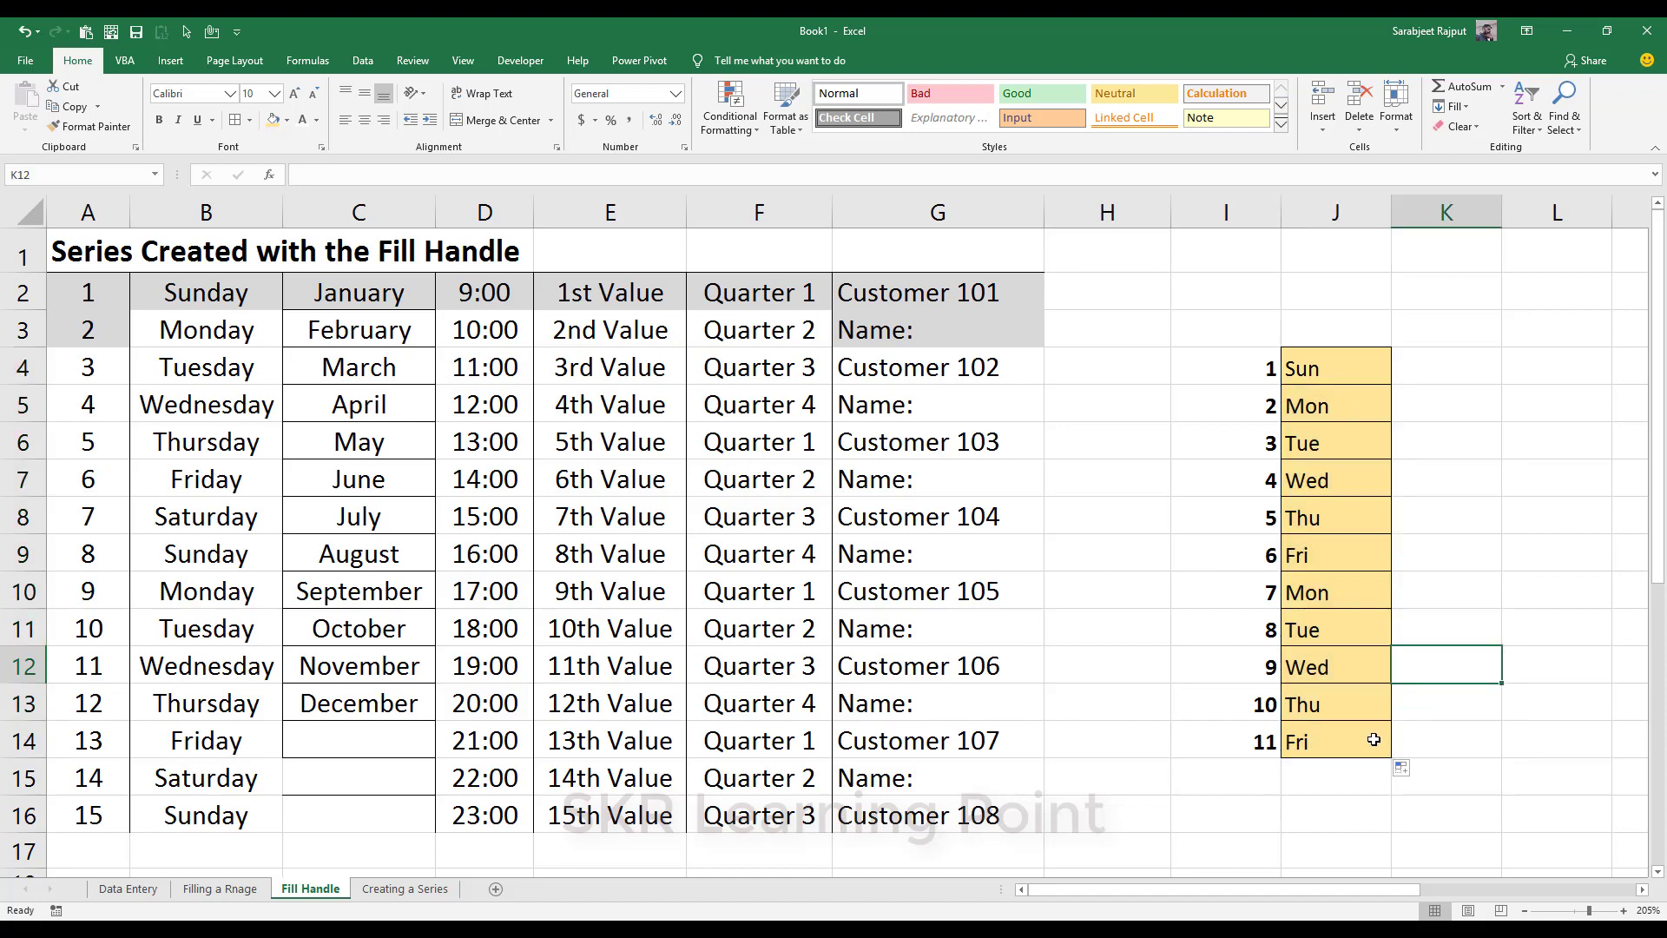
- Examine the shaded starting cells in rows 2 and 3 that seed each series in columns A to G
{"action": "left_click", "coordinate": [373, 280]}
{"action": "scroll", "coordinate": [452, 374], "scroll_direction": "up", "scroll_amount": 3}
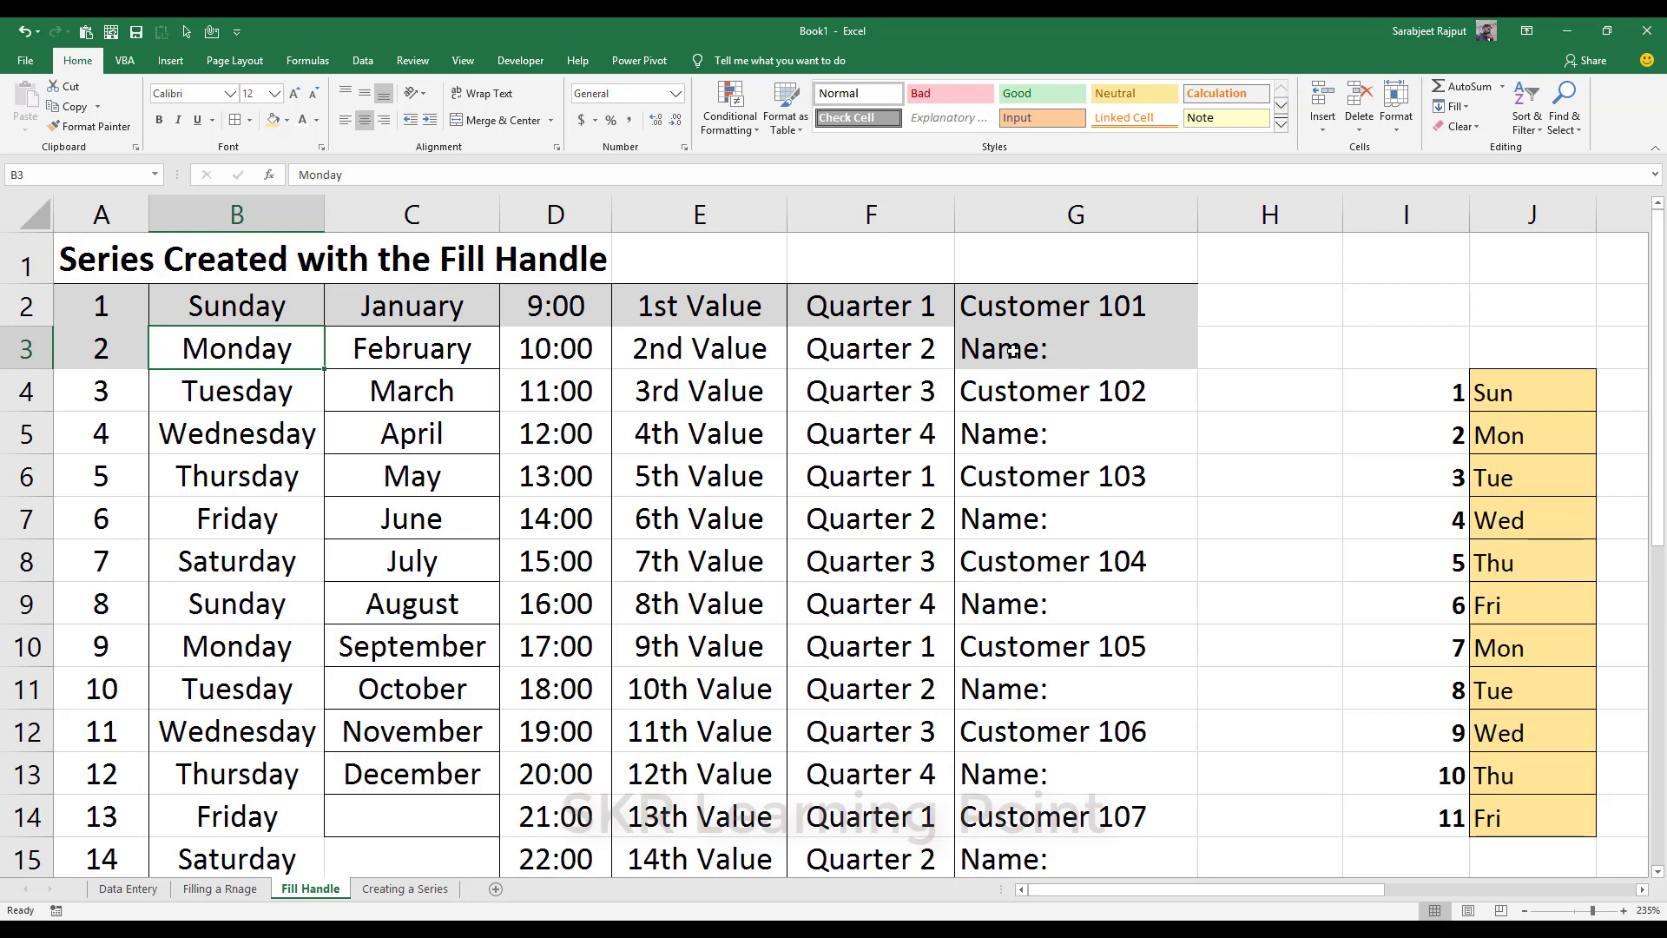
{"action": "left_click", "coordinate": [271, 315]}
{"action": "left_click_drag", "start_coordinate": [240, 309], "coordinate": [407, 318]}
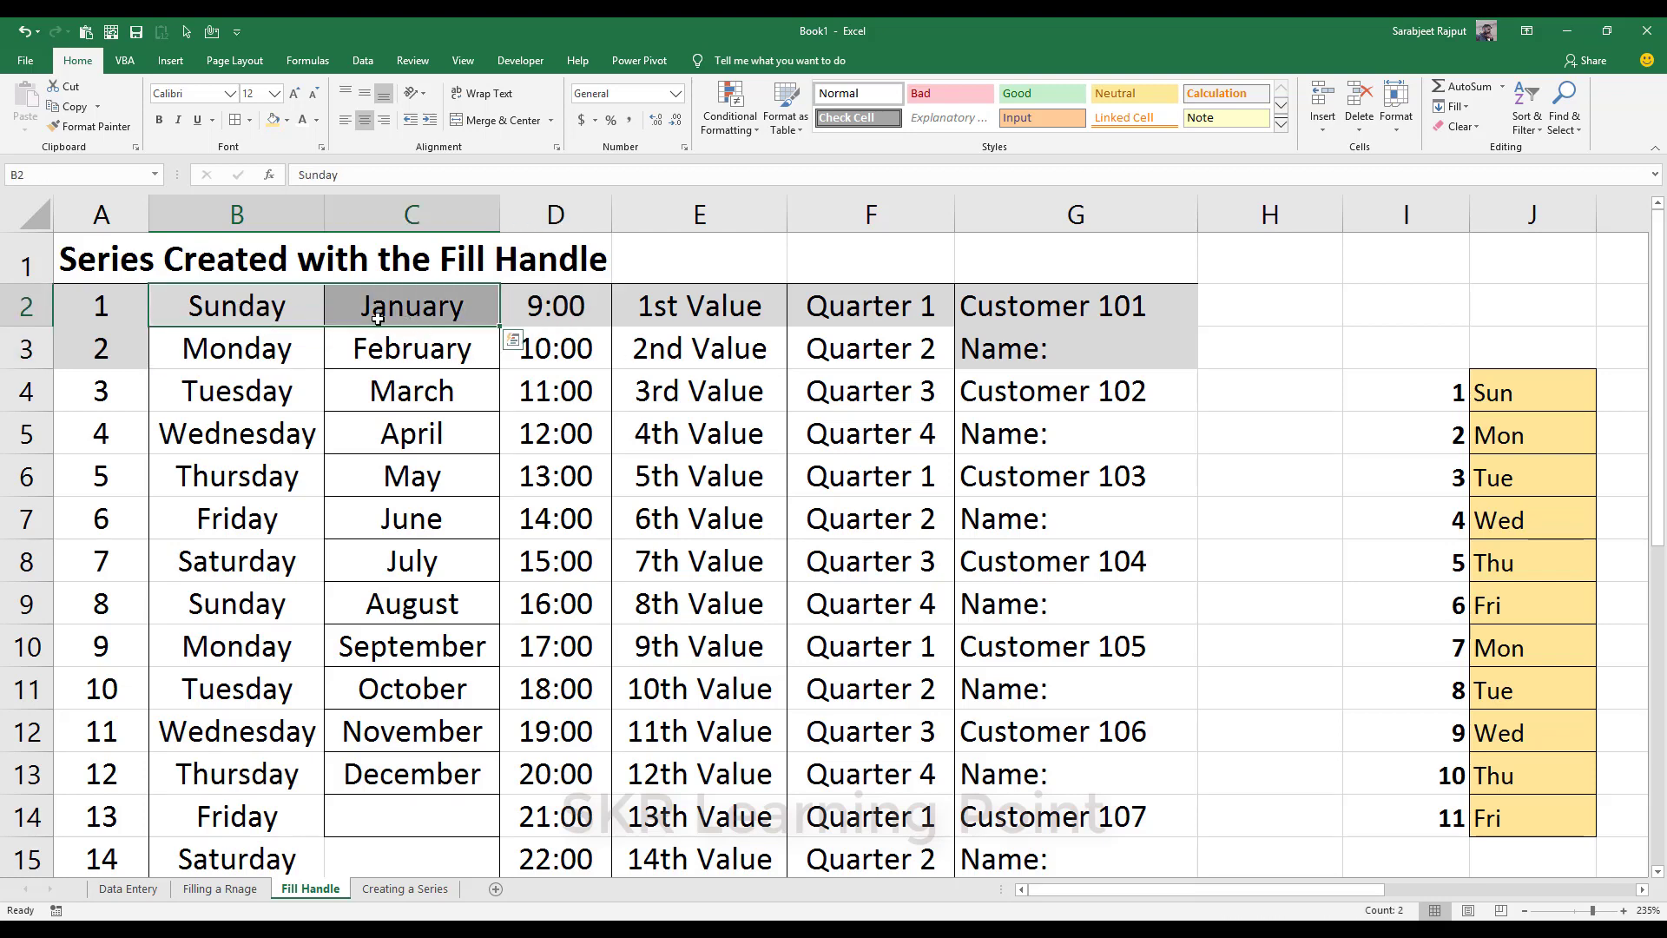
{"action": "left_click", "coordinate": [361, 353]}
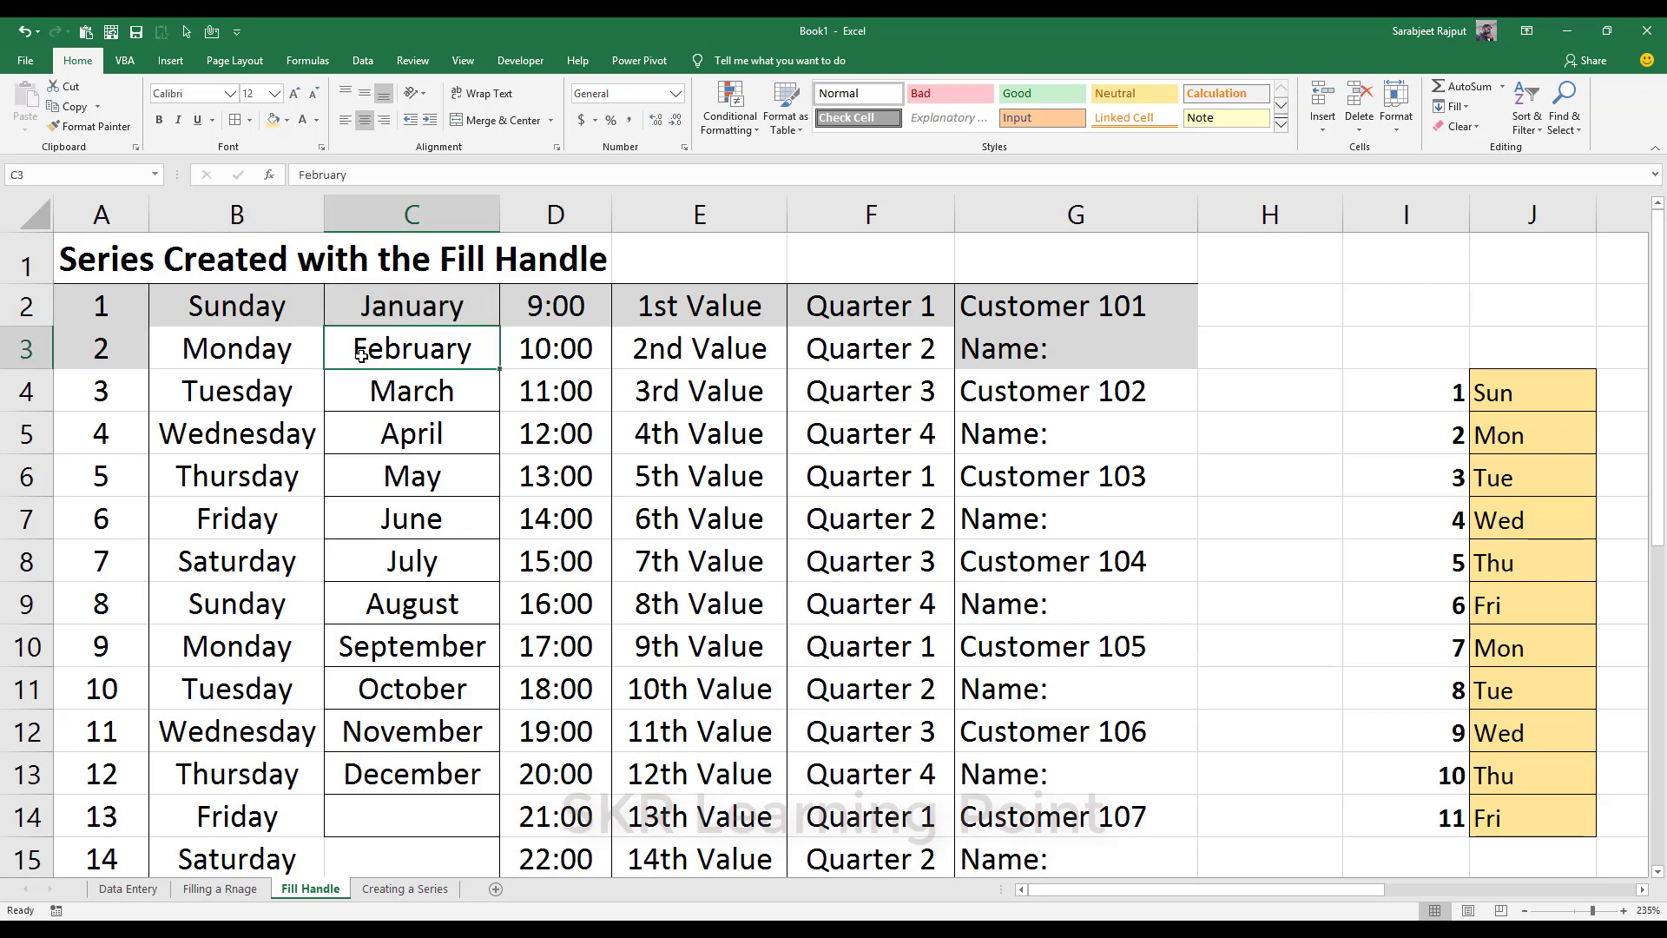
{"action": "left_click", "coordinate": [861, 313]}
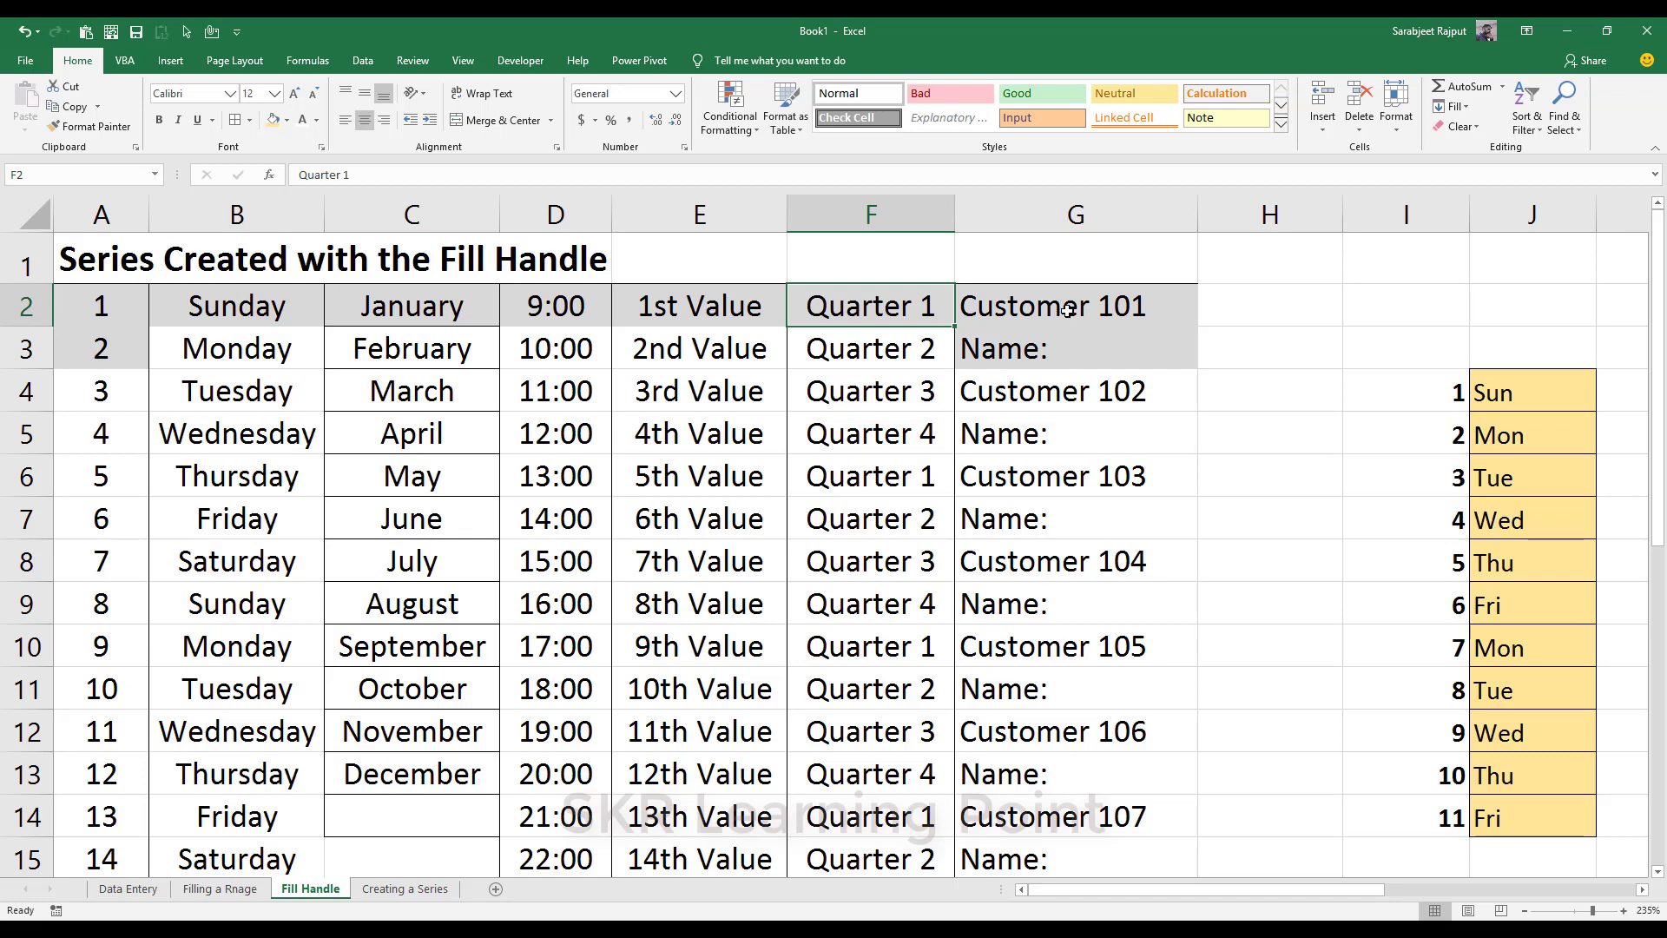
{"action": "left_click_drag", "start_coordinate": [1066, 309], "coordinate": [1061, 346]}
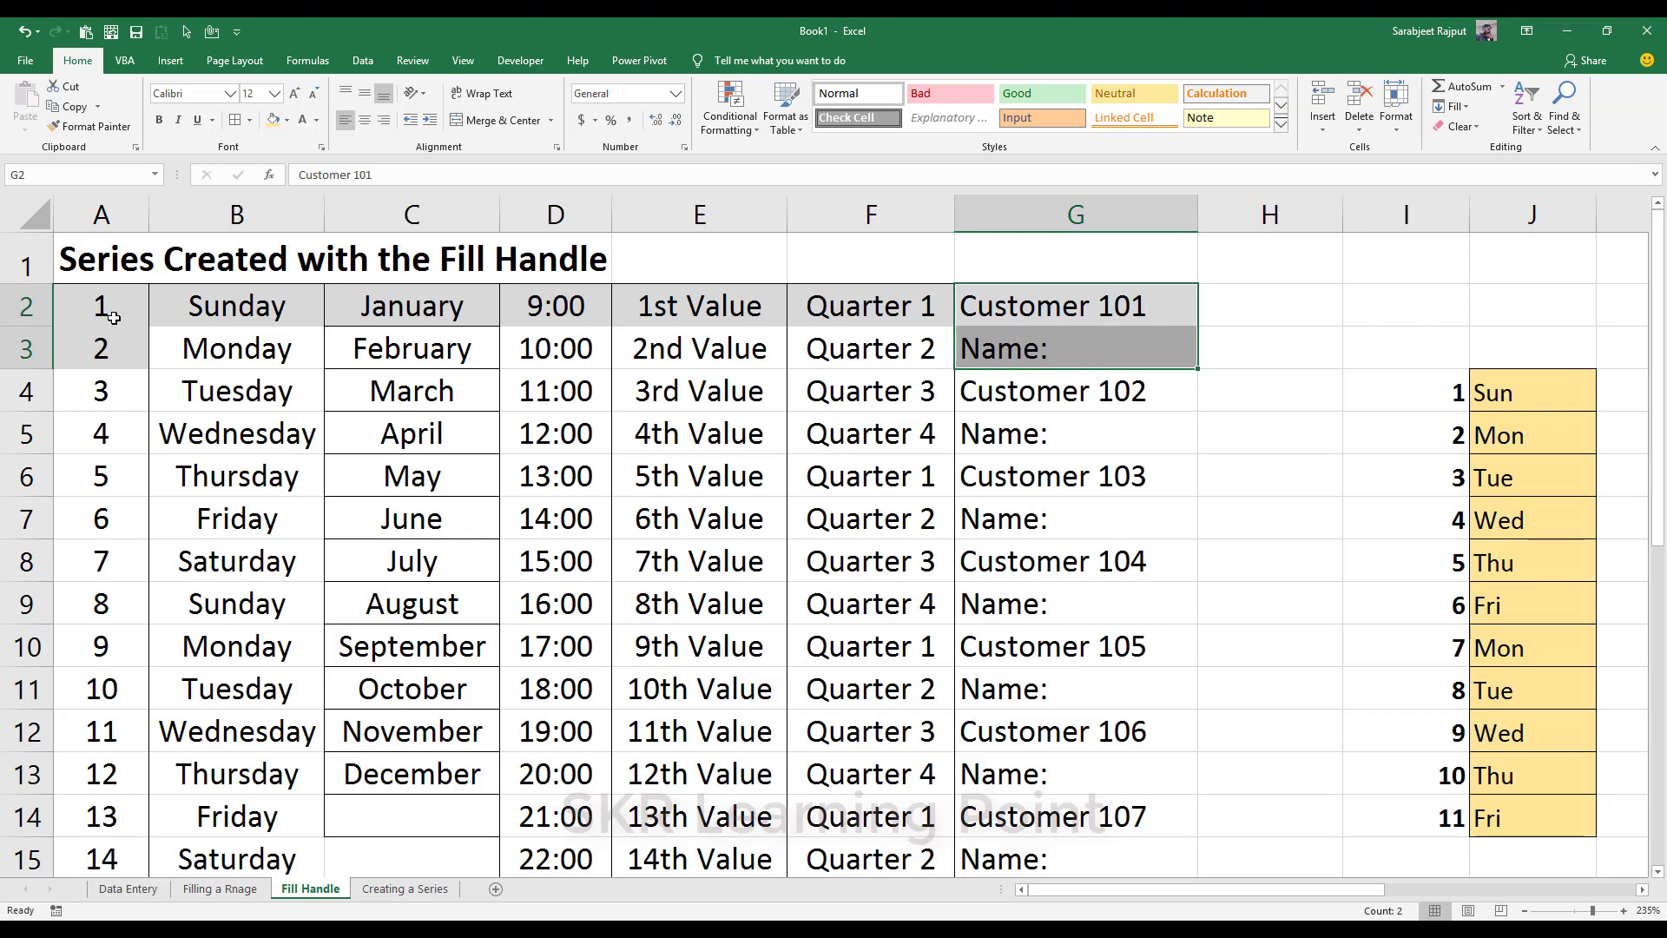
{"action": "left_click_drag", "start_coordinate": [112, 303], "coordinate": [115, 346]}
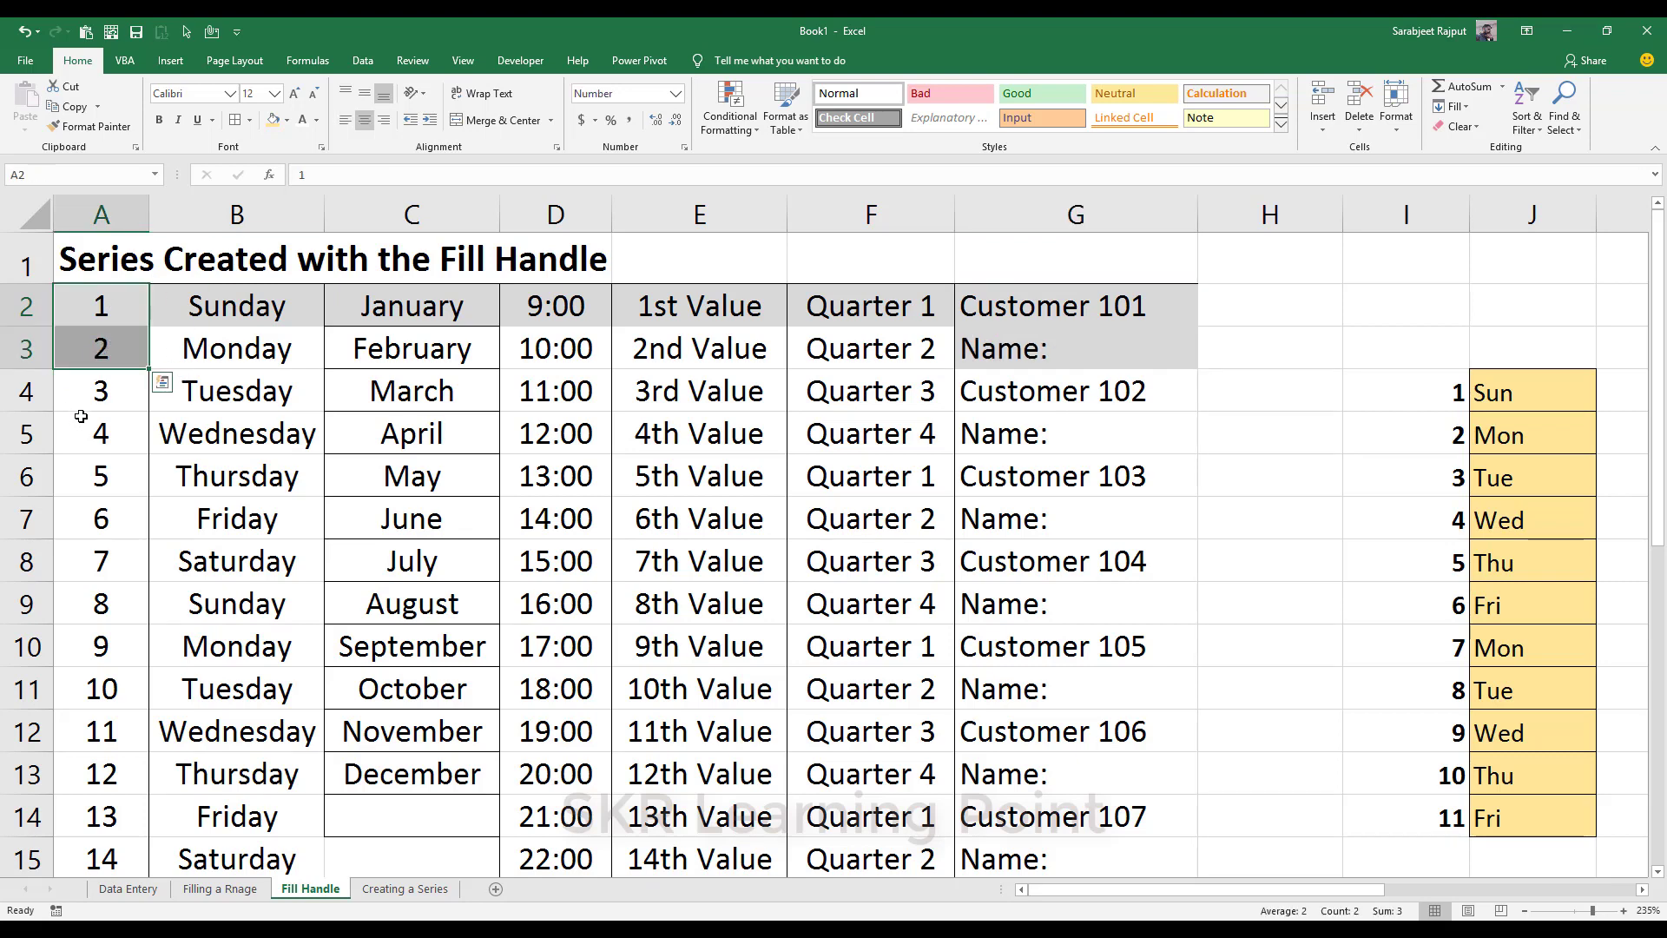
- Clear all contents and formatting from the filled series in A4:G15 and the leftover row within A13:G19
{"action": "left_click_drag", "start_coordinate": [99, 392], "coordinate": [1099, 858]}
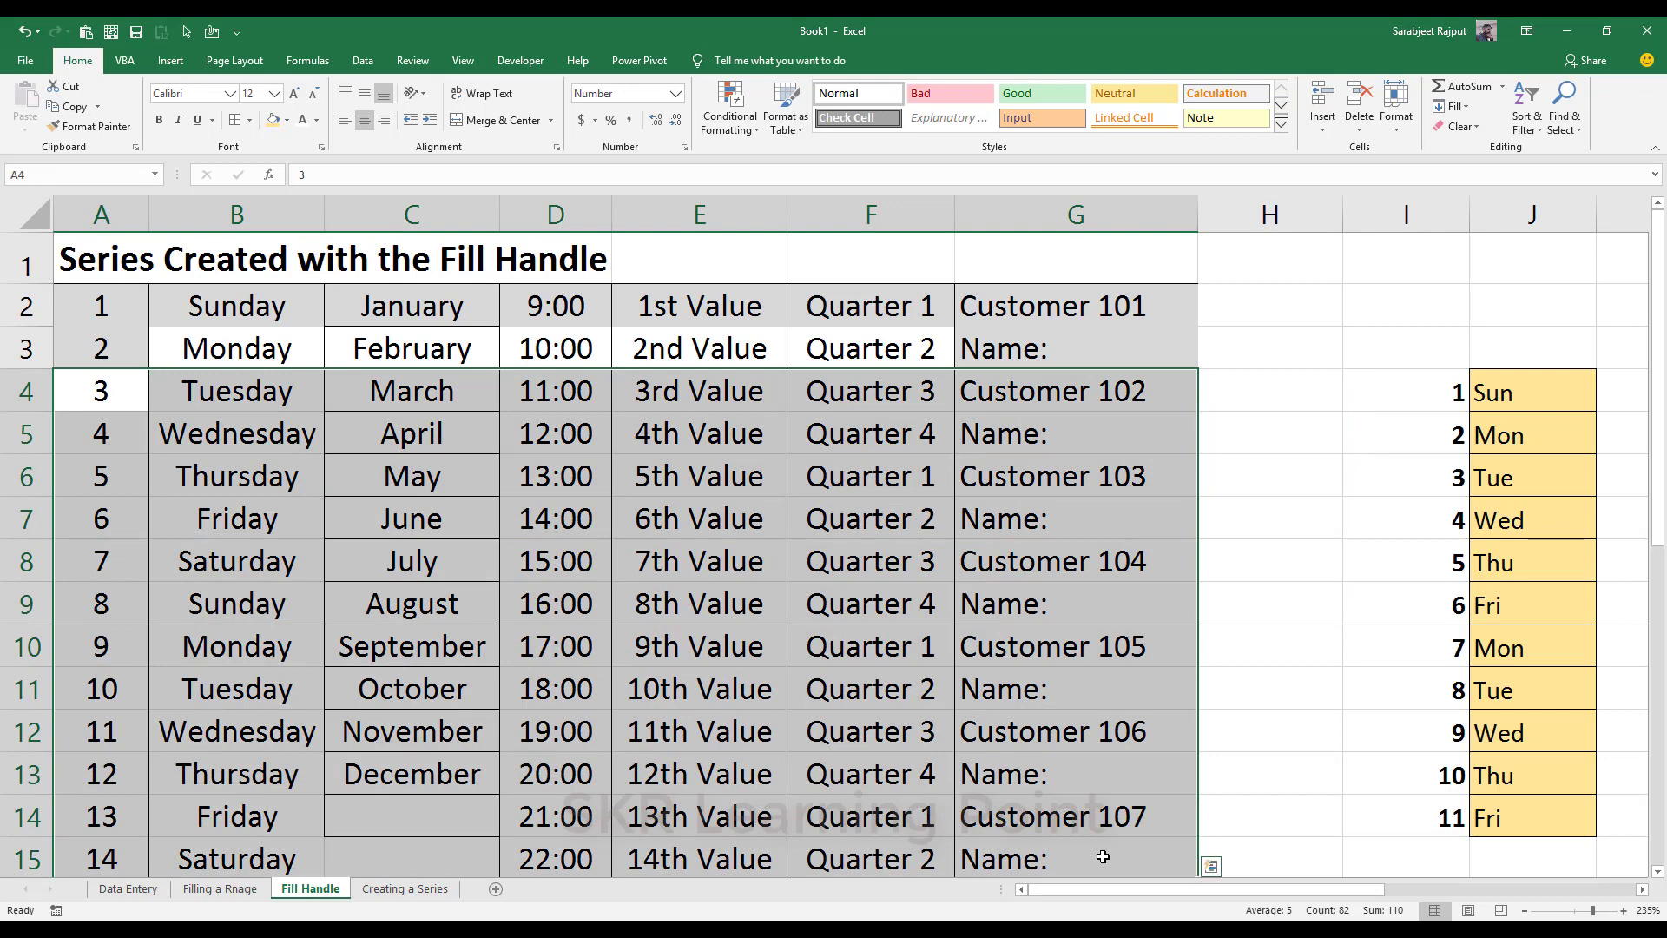
{"action": "key", "text": "alt+e"}
{"action": "key", "text": "a"}
{"action": "key", "text": "a"}
{"action": "left_click", "coordinate": [686, 483]}
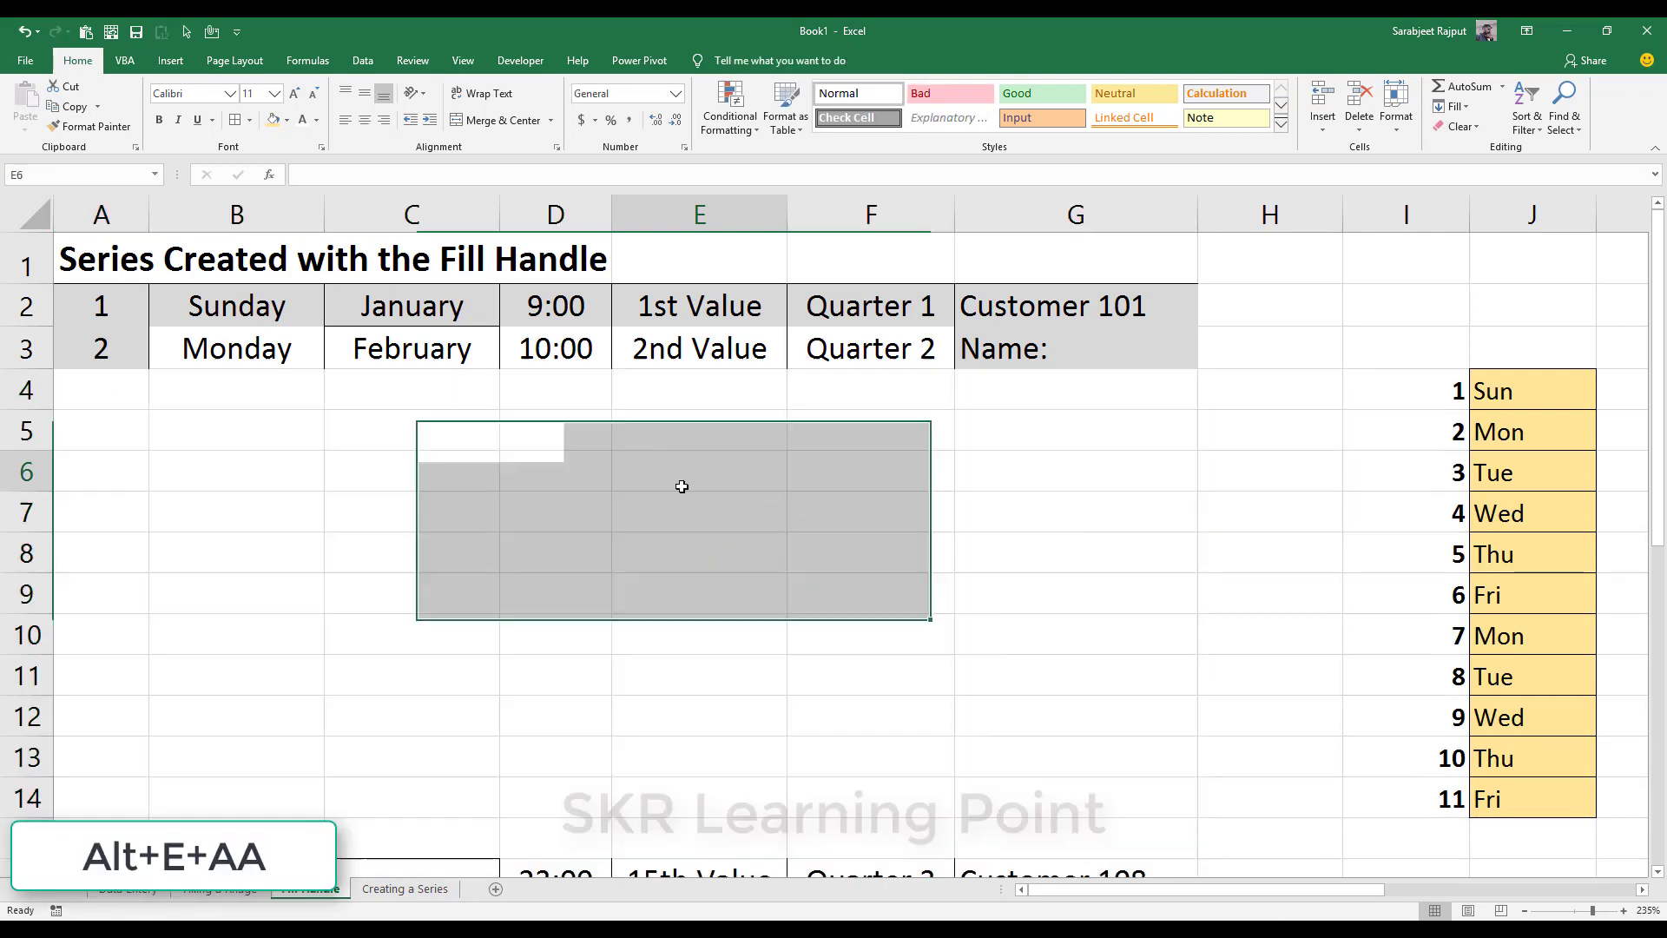
{"action": "scroll", "coordinate": [165, 487], "scroll_direction": "down", "scroll_amount": 3}
{"action": "left_click_drag", "start_coordinate": [110, 432], "coordinate": [1113, 633]}
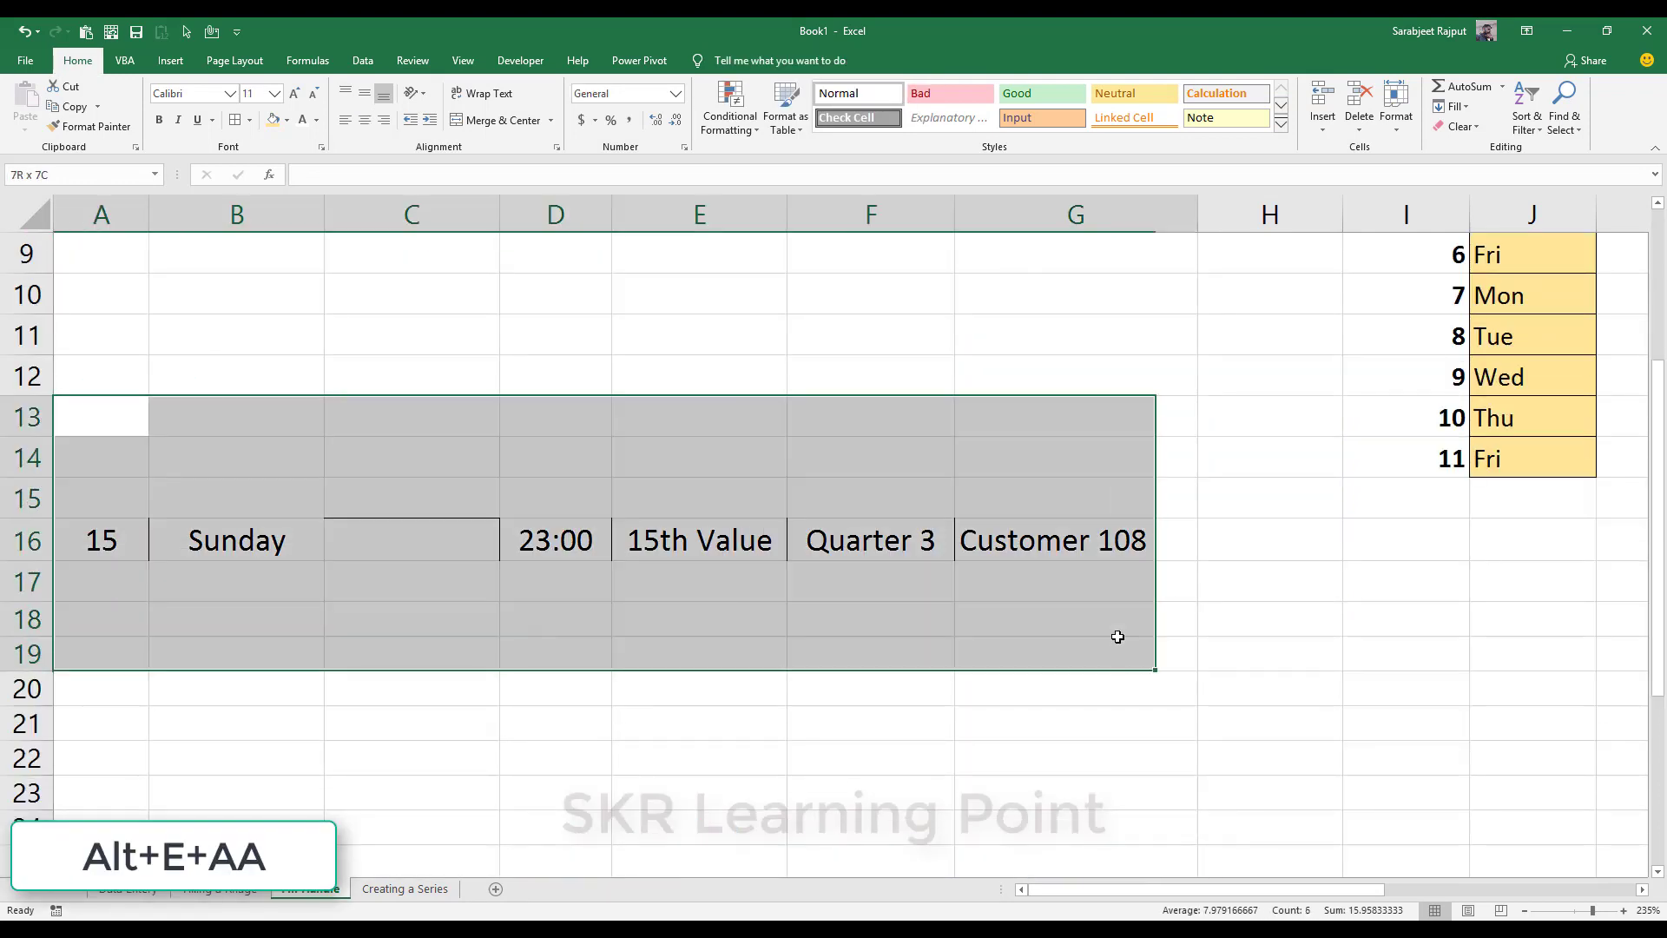
{"action": "type", "text": "eaa"}
{"action": "key", "text": "Escape"}
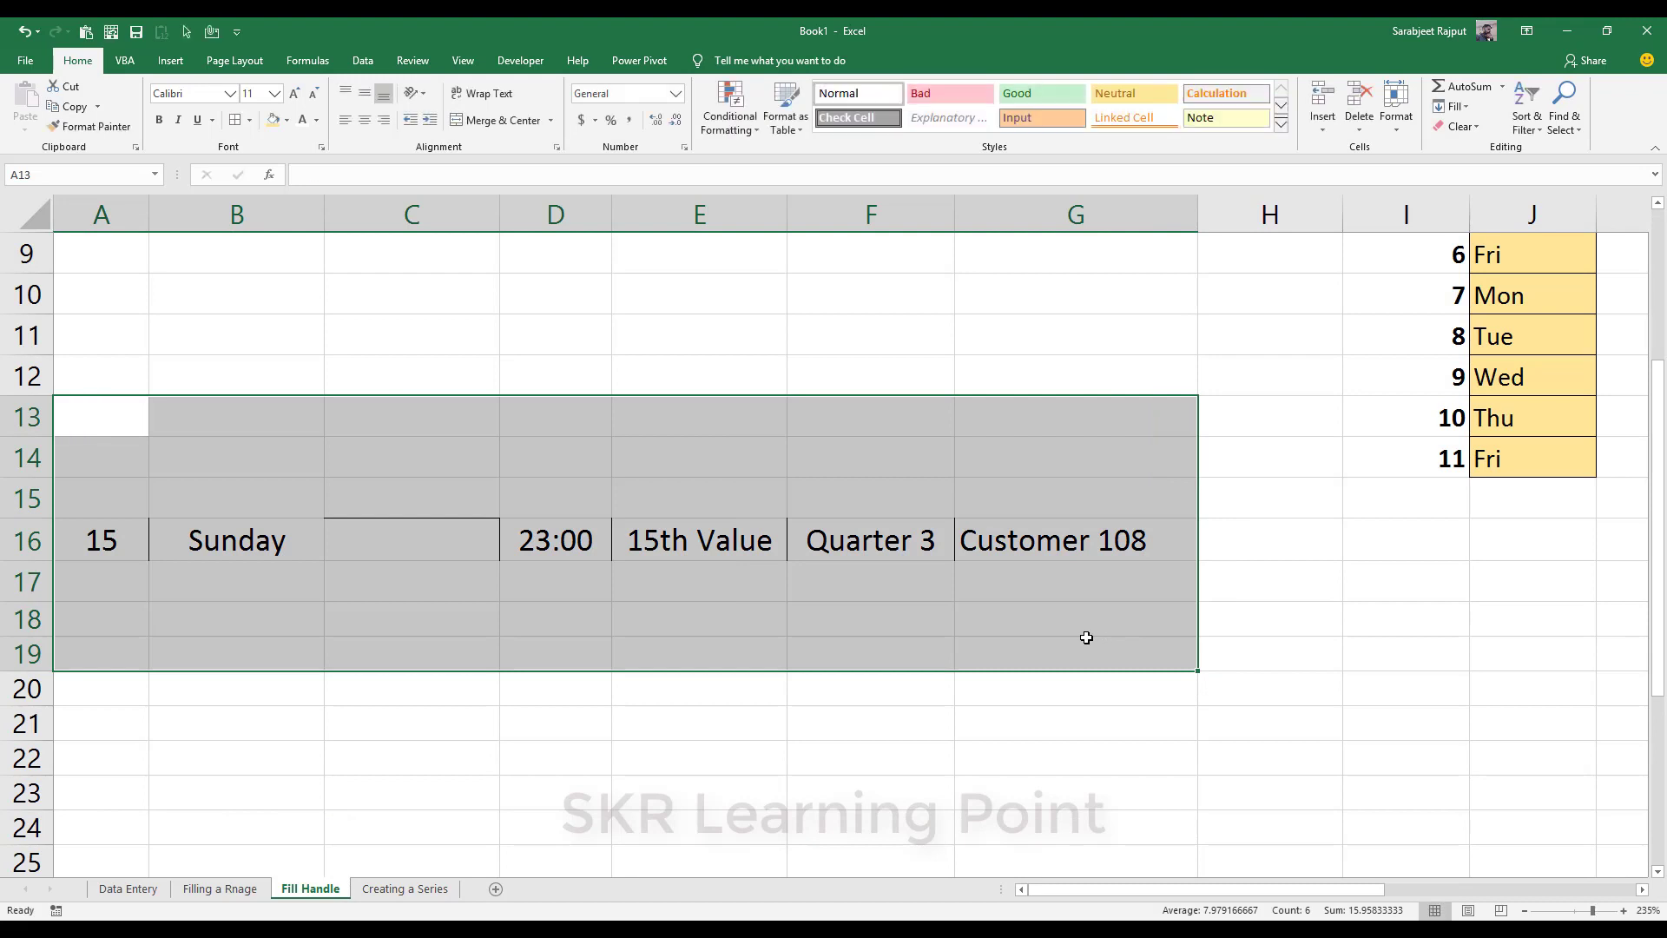
{"action": "scroll", "coordinate": [683, 585], "scroll_direction": "up", "scroll_amount": 3}
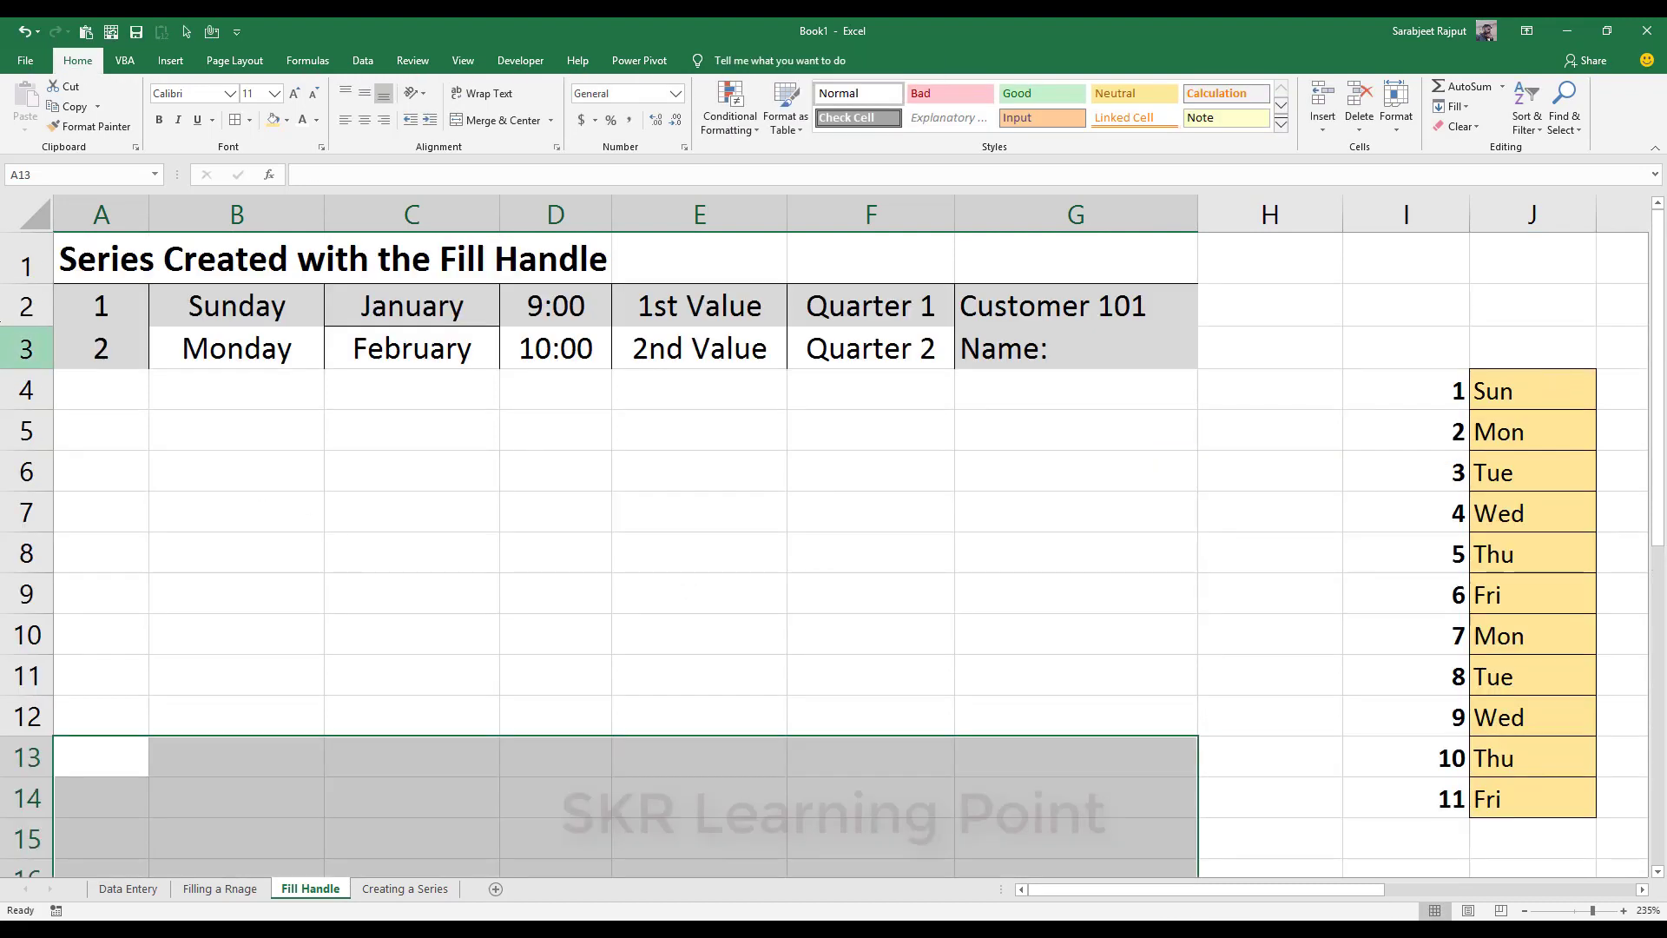
- Extend the number series from A2:A3 down to A14 using the Fill Without Formatting option
{"action": "left_click_drag", "start_coordinate": [73, 281], "coordinate": [148, 372]}
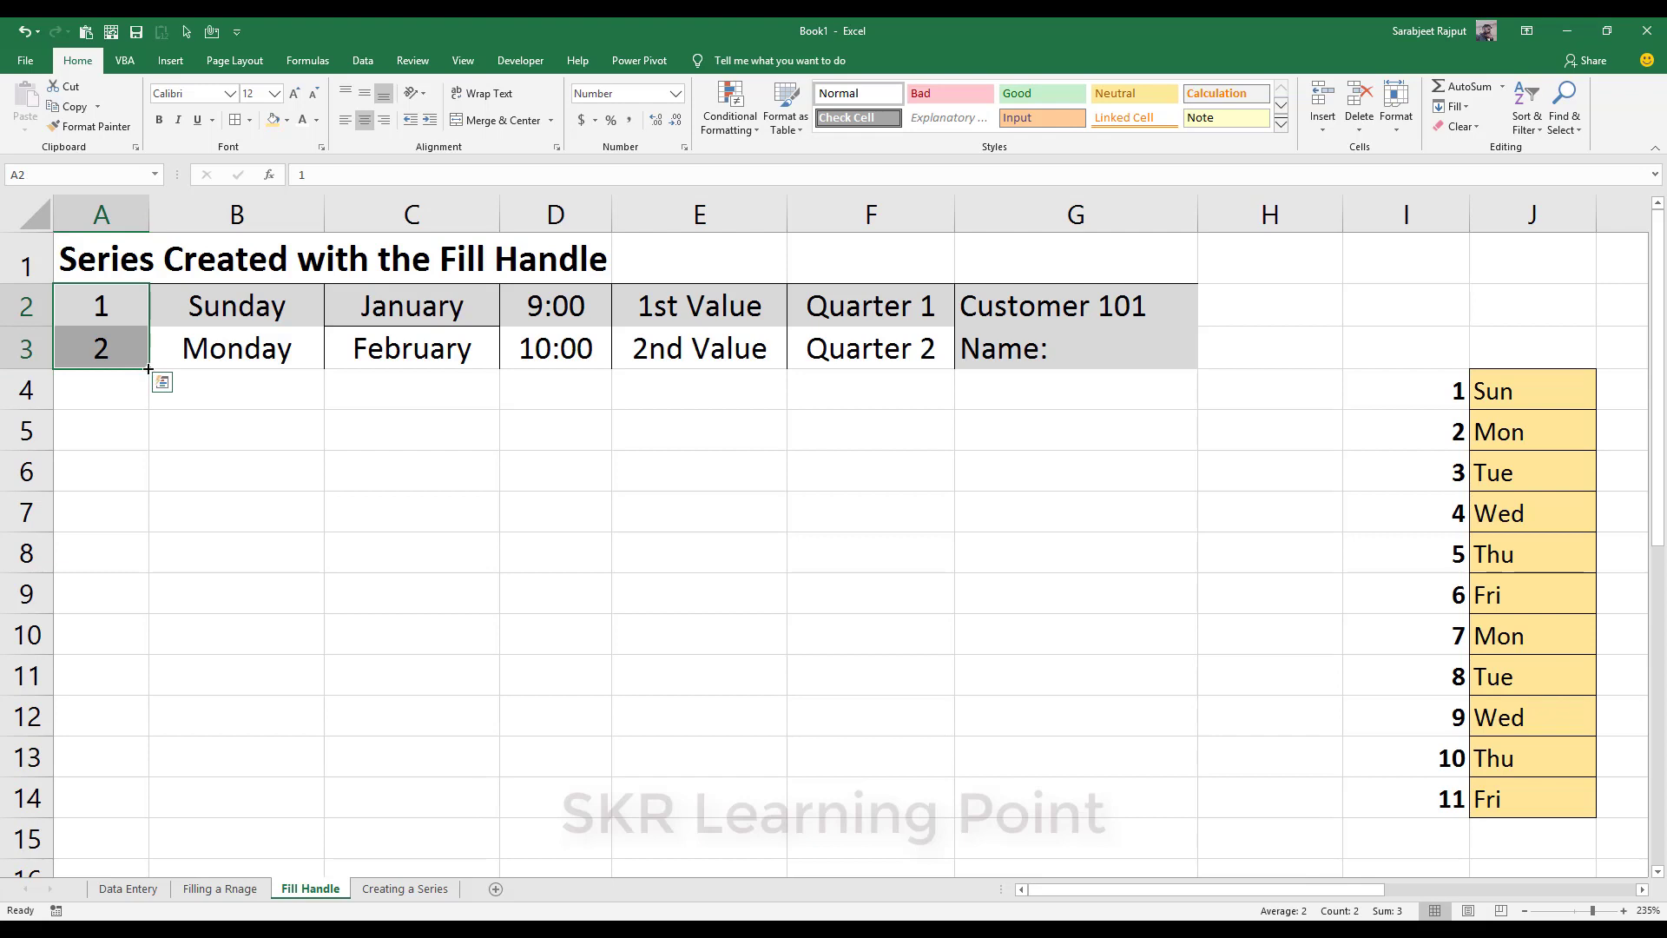
{"action": "left_click_drag", "start_coordinate": [149, 369], "coordinate": [103, 825]}
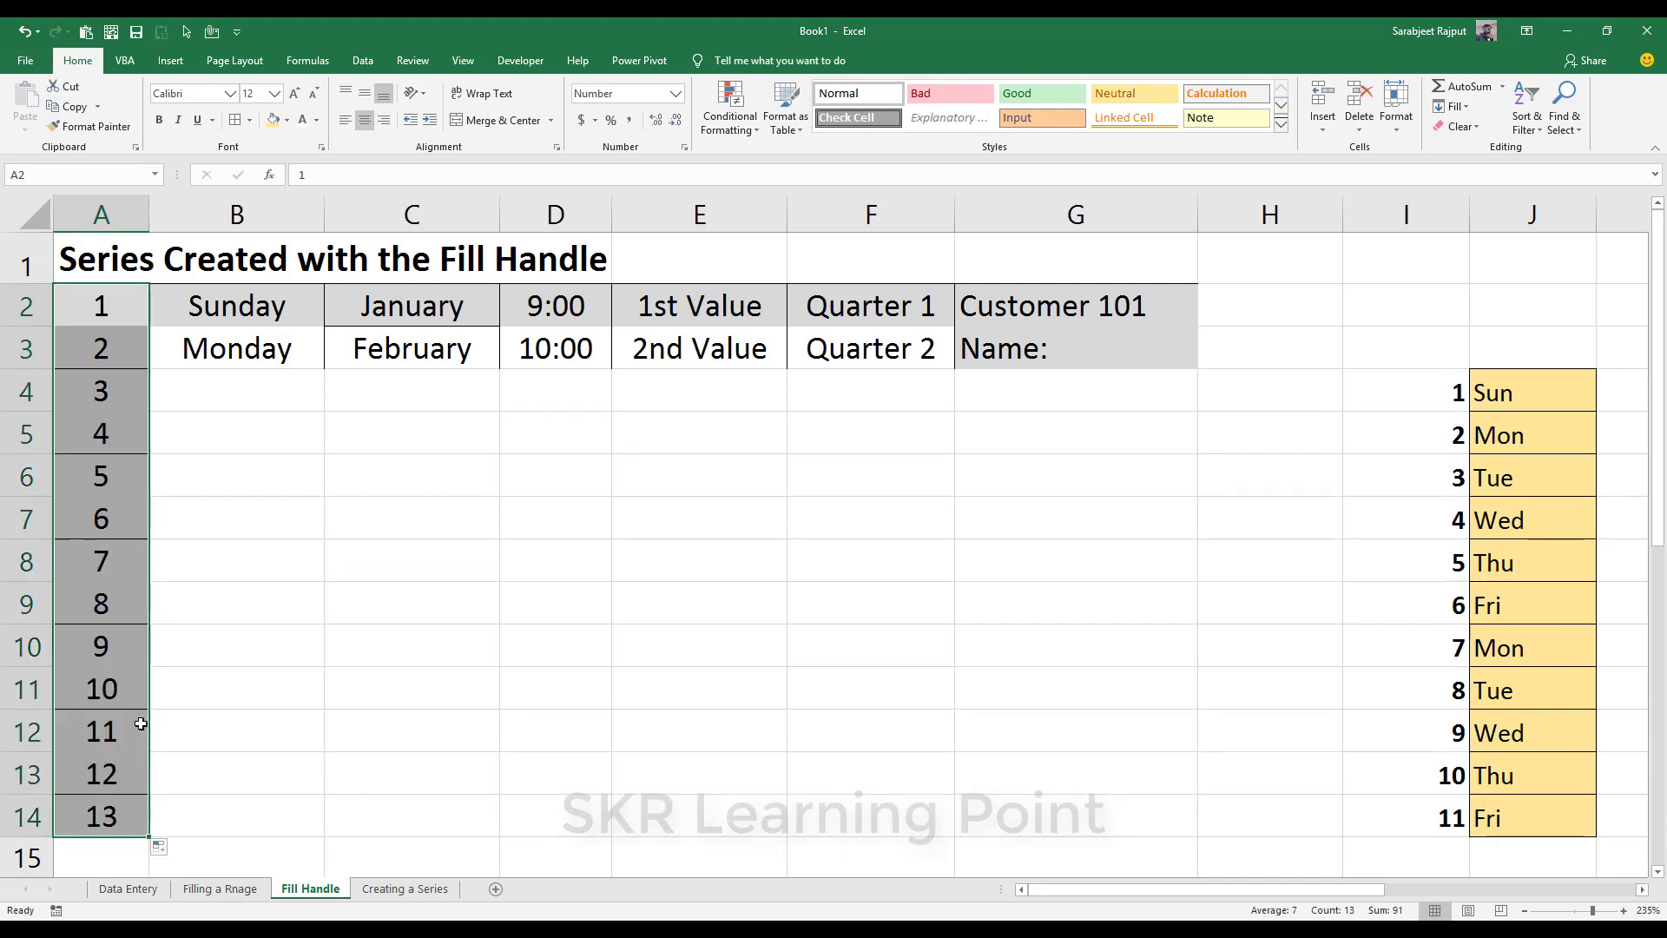
{"action": "left_click", "coordinate": [164, 853]}
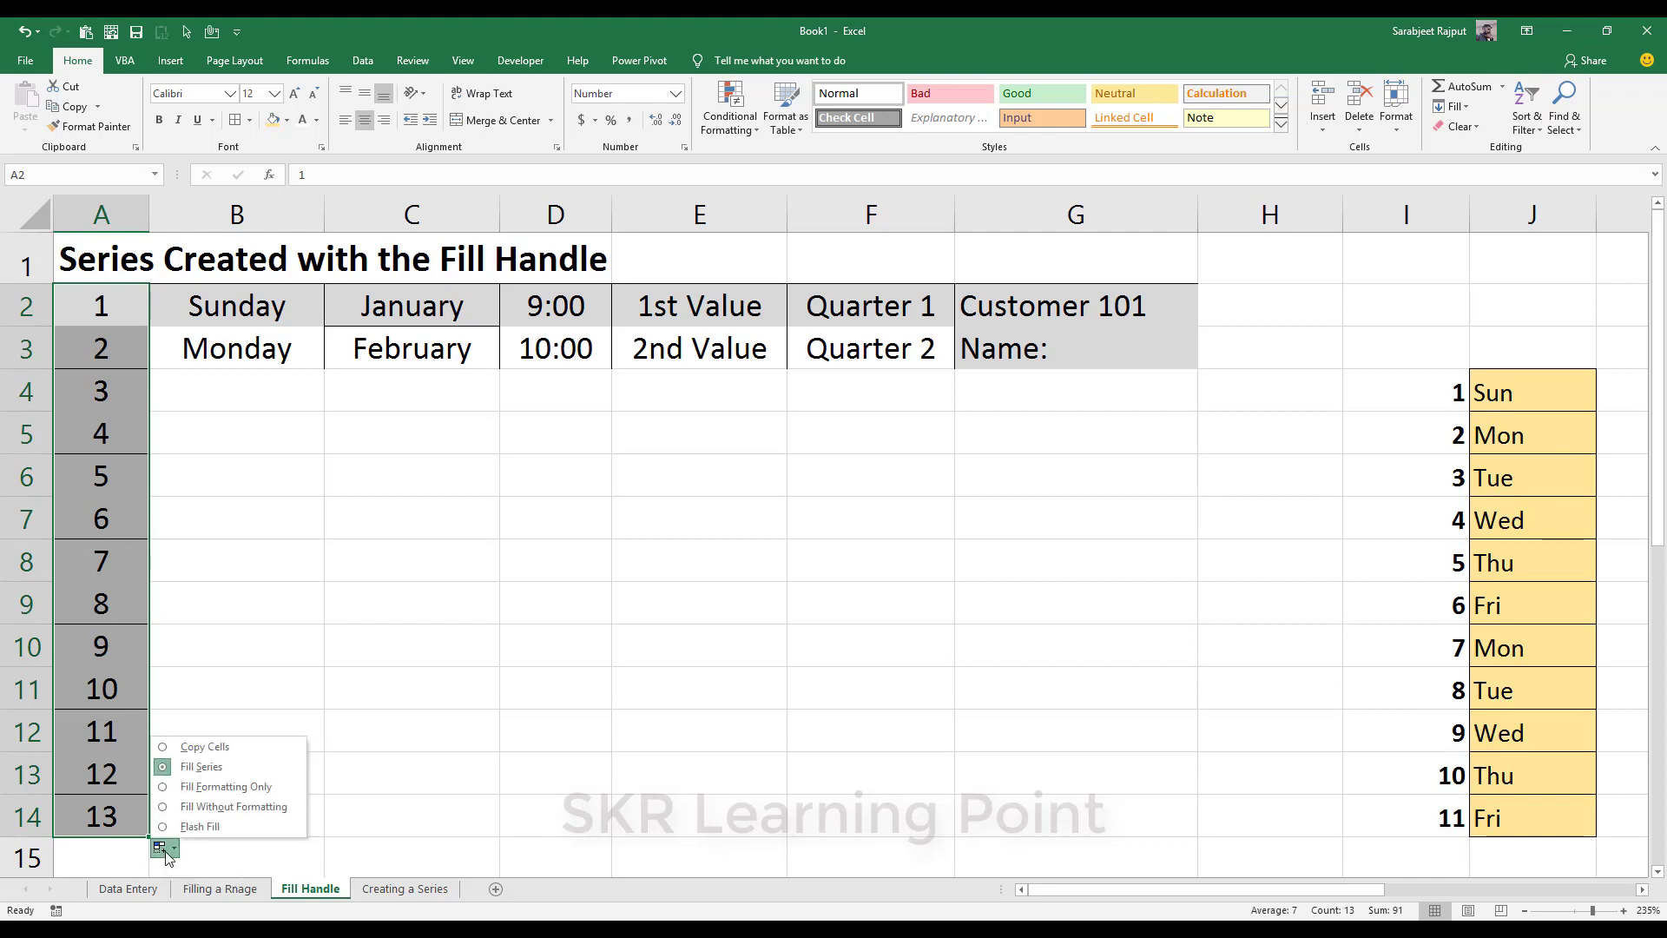
{"action": "left_click", "coordinate": [213, 805]}
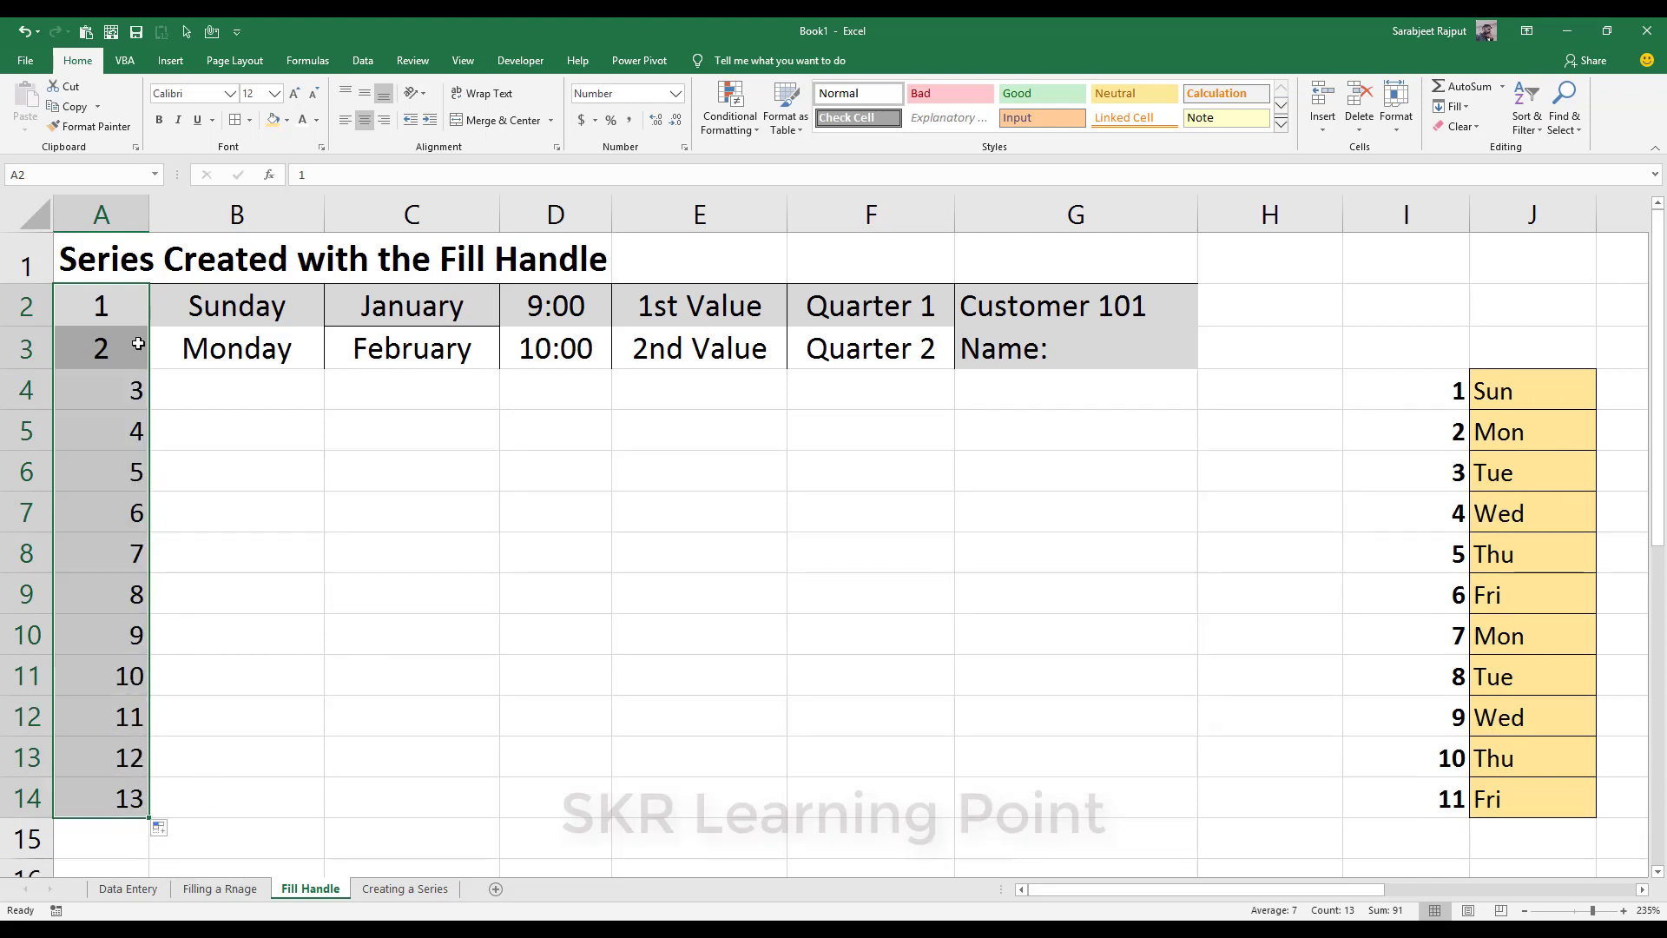
- Extend the day-name series from Sunday in B2 down to B14 using the Fill Without Formatting option
{"action": "left_click", "coordinate": [259, 313]}
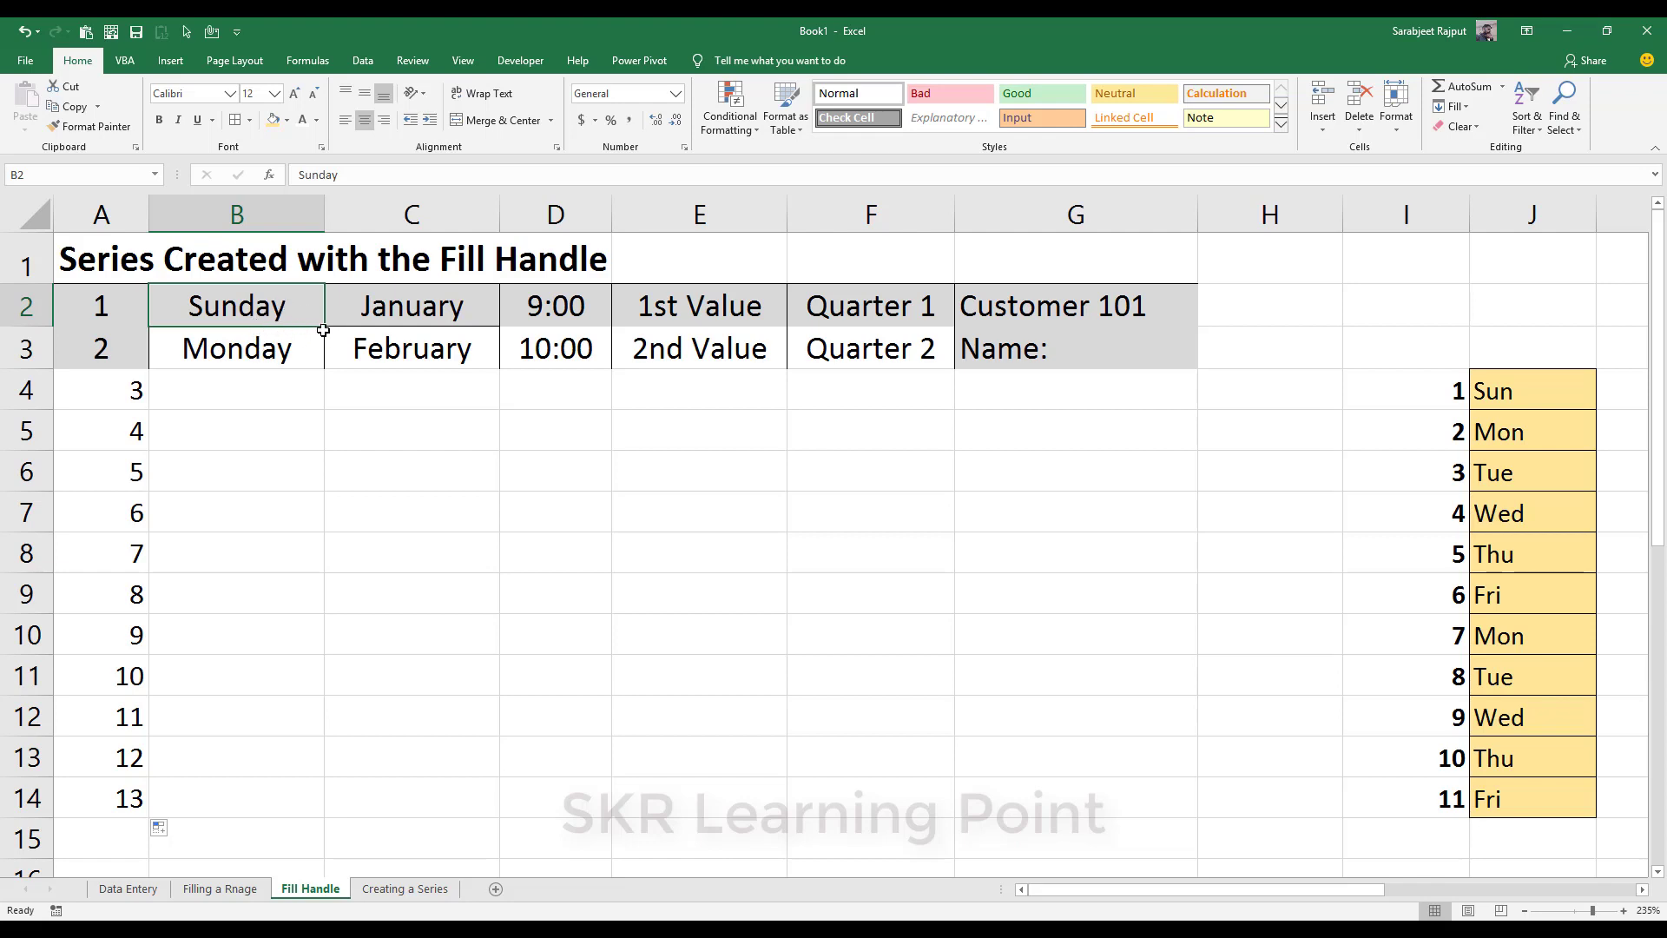
{"action": "left_click_drag", "start_coordinate": [325, 327], "coordinate": [285, 799]}
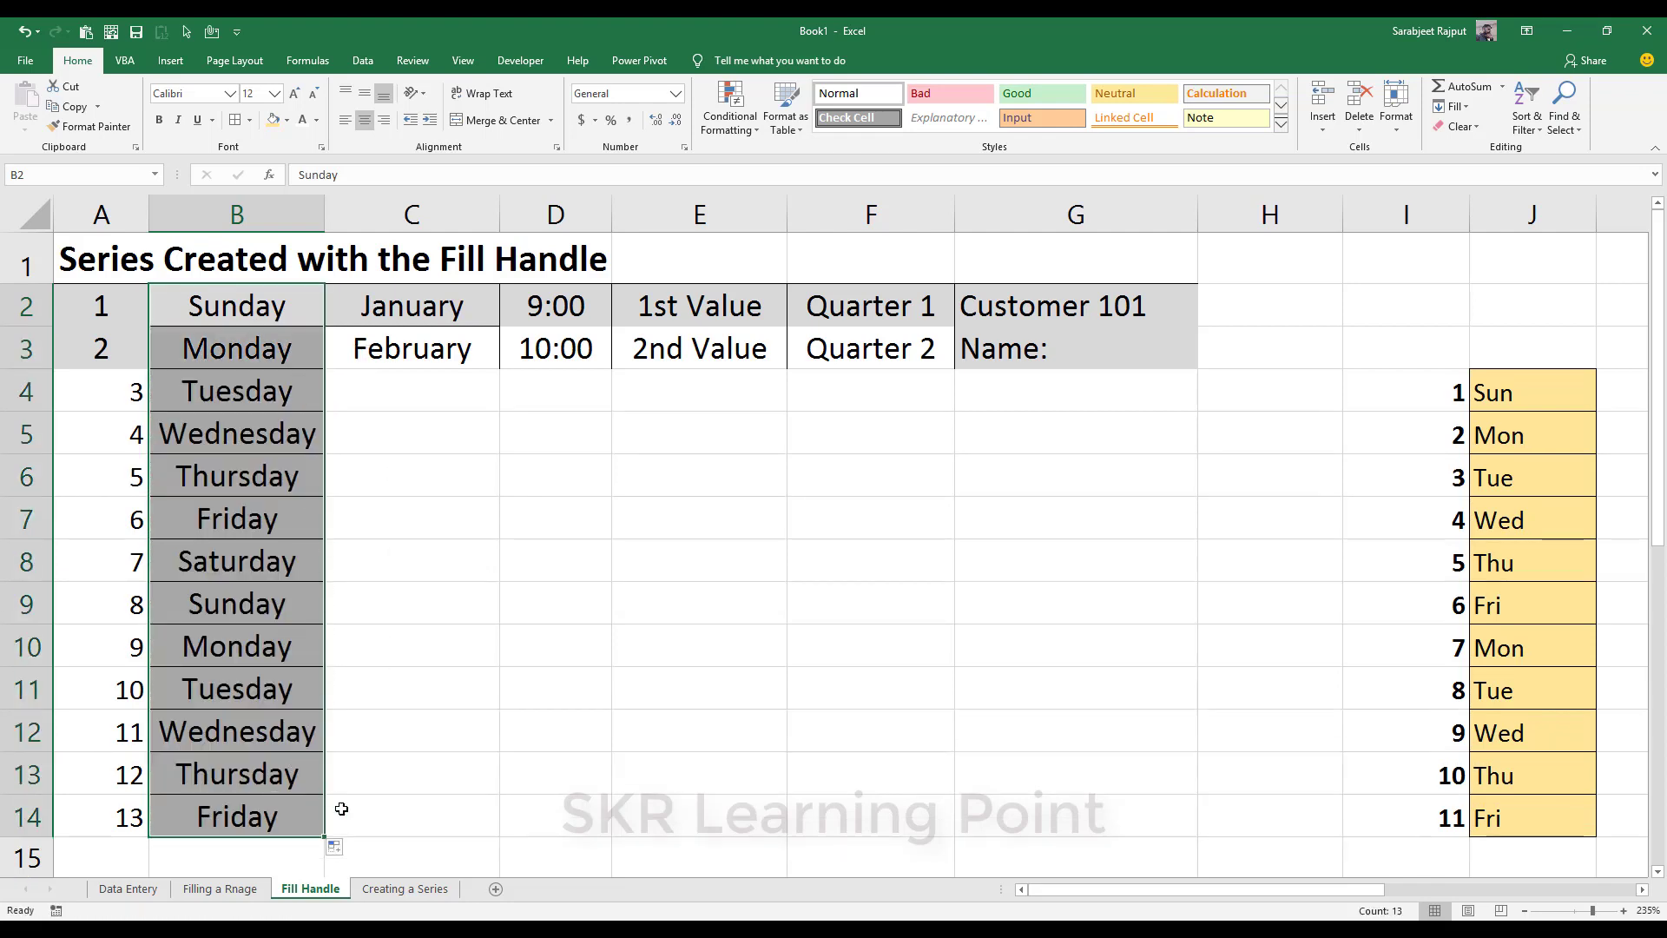
{"action": "left_click", "coordinate": [339, 848]}
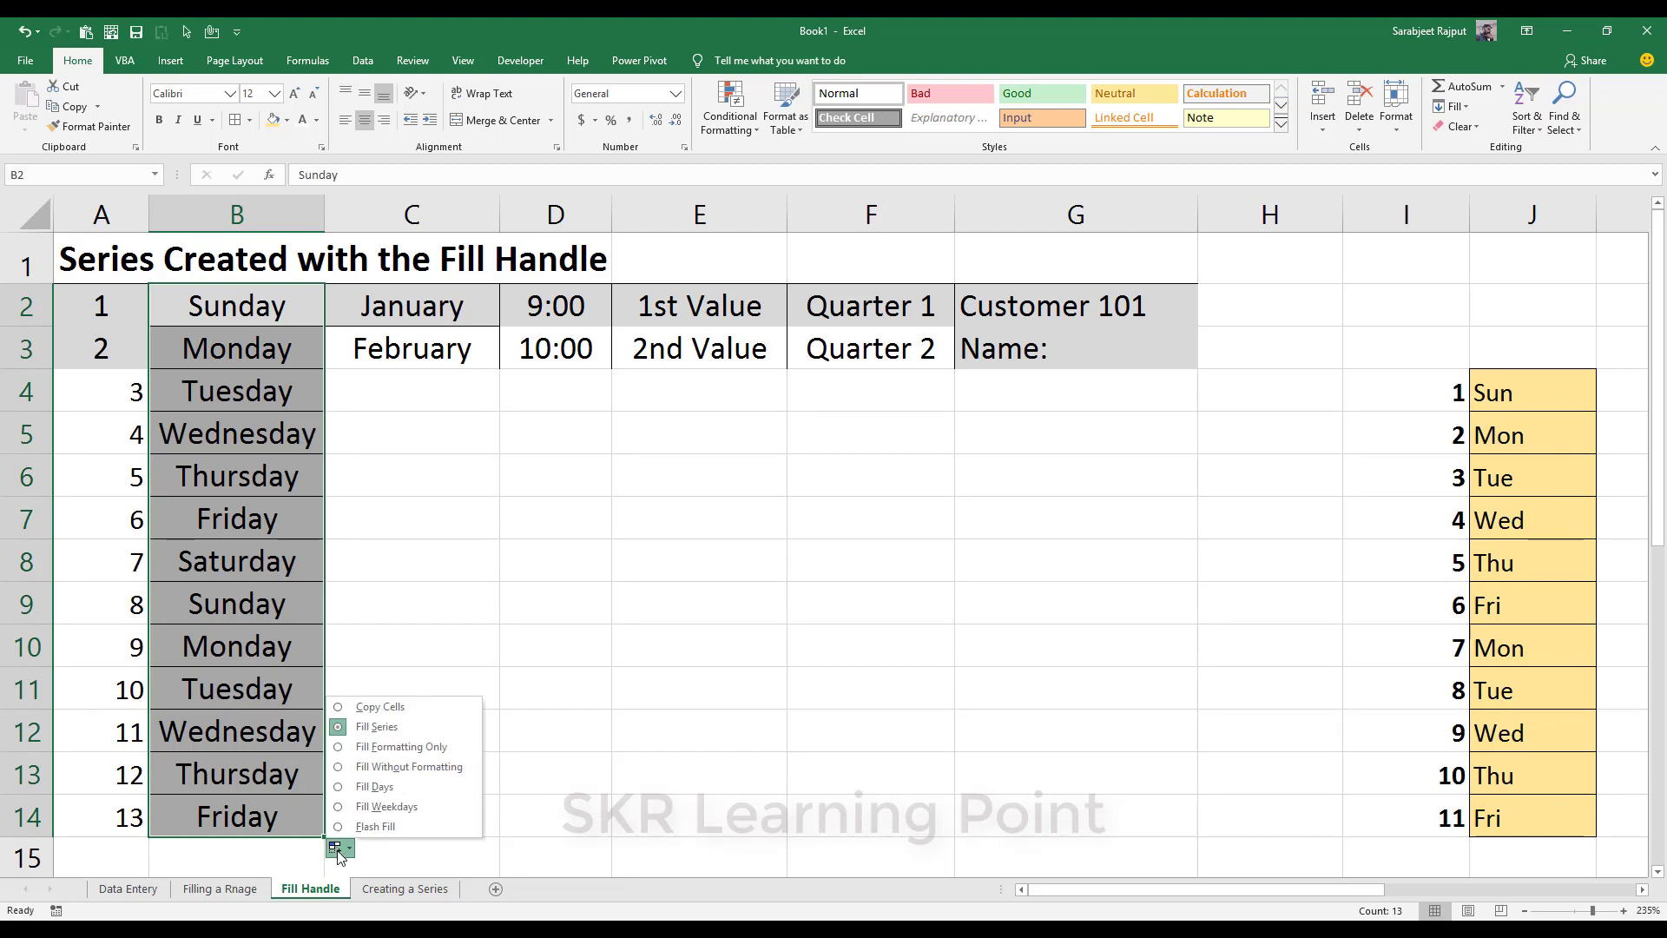
{"action": "left_click", "coordinate": [452, 768]}
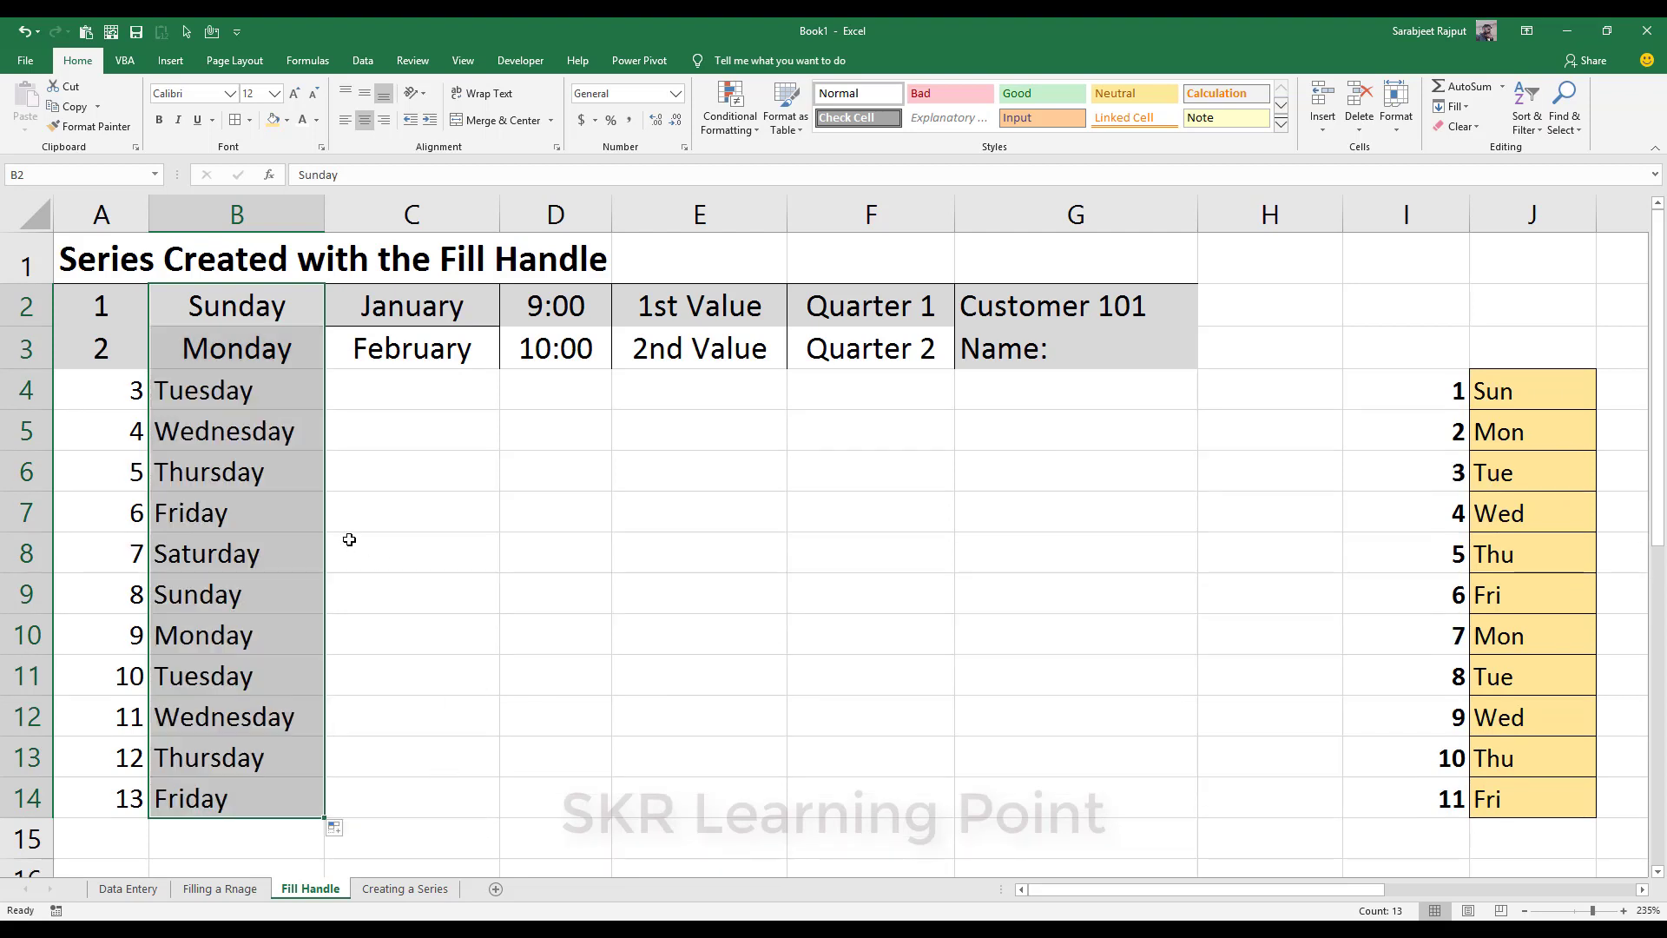
- Extend the month series from January in C2 down to C14 using the Fill Without Formatting option
{"action": "left_click", "coordinate": [377, 384]}
{"action": "left_click", "coordinate": [434, 305]}
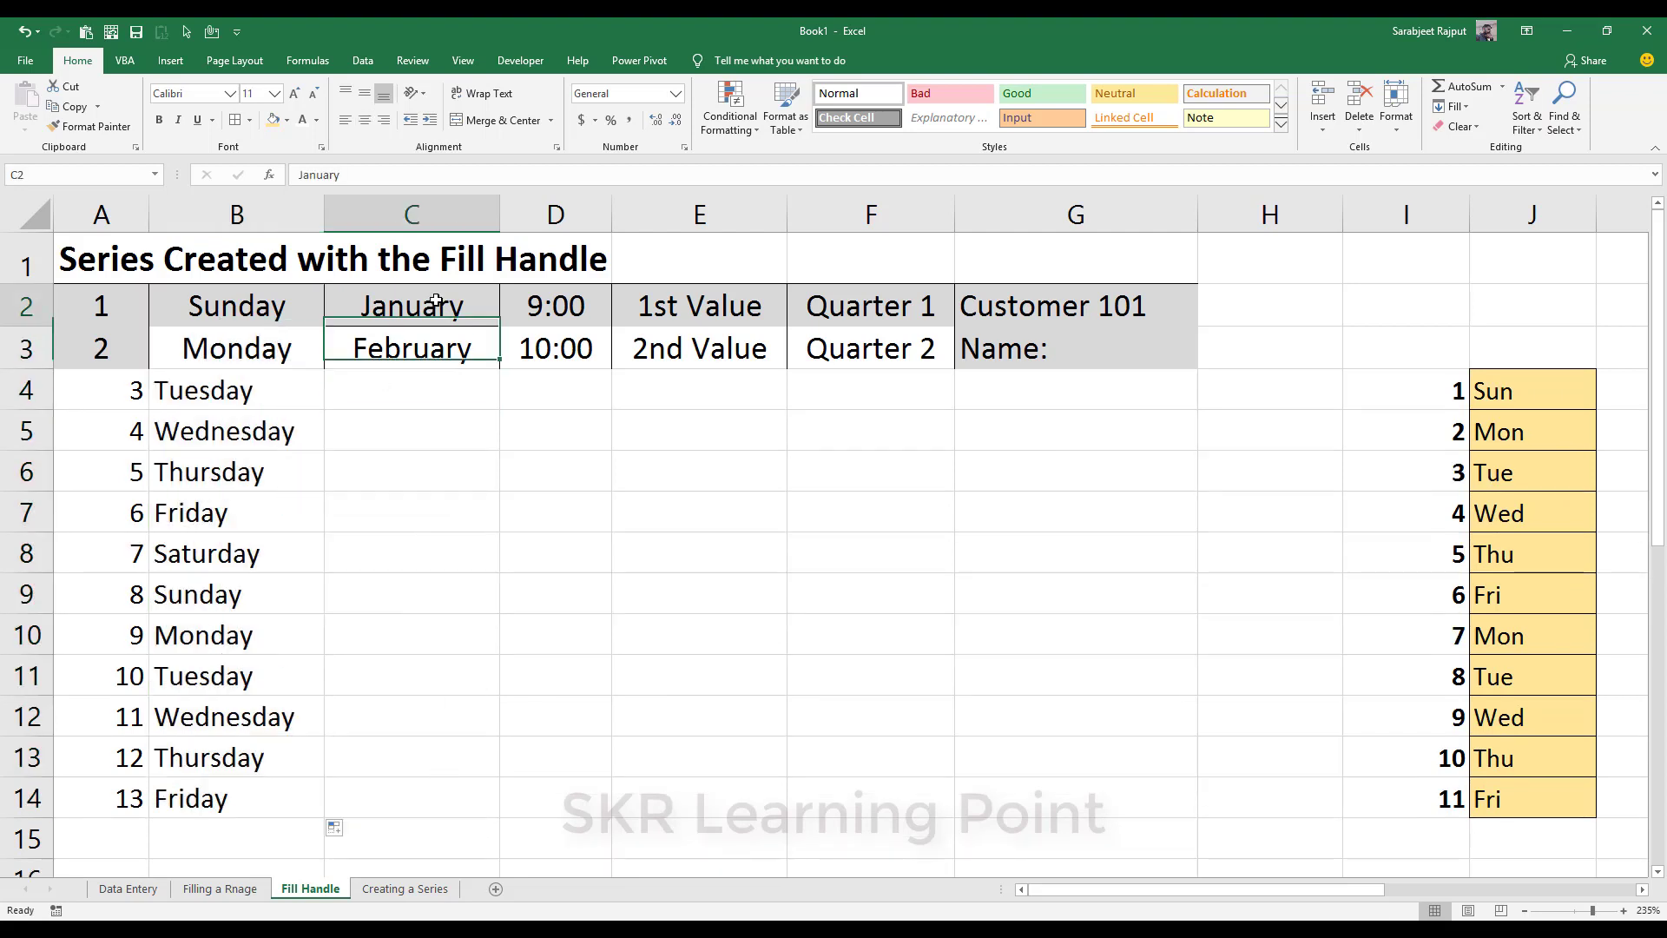
{"action": "left_click_drag", "start_coordinate": [501, 328], "coordinate": [447, 804]}
{"action": "left_click", "coordinate": [509, 847]}
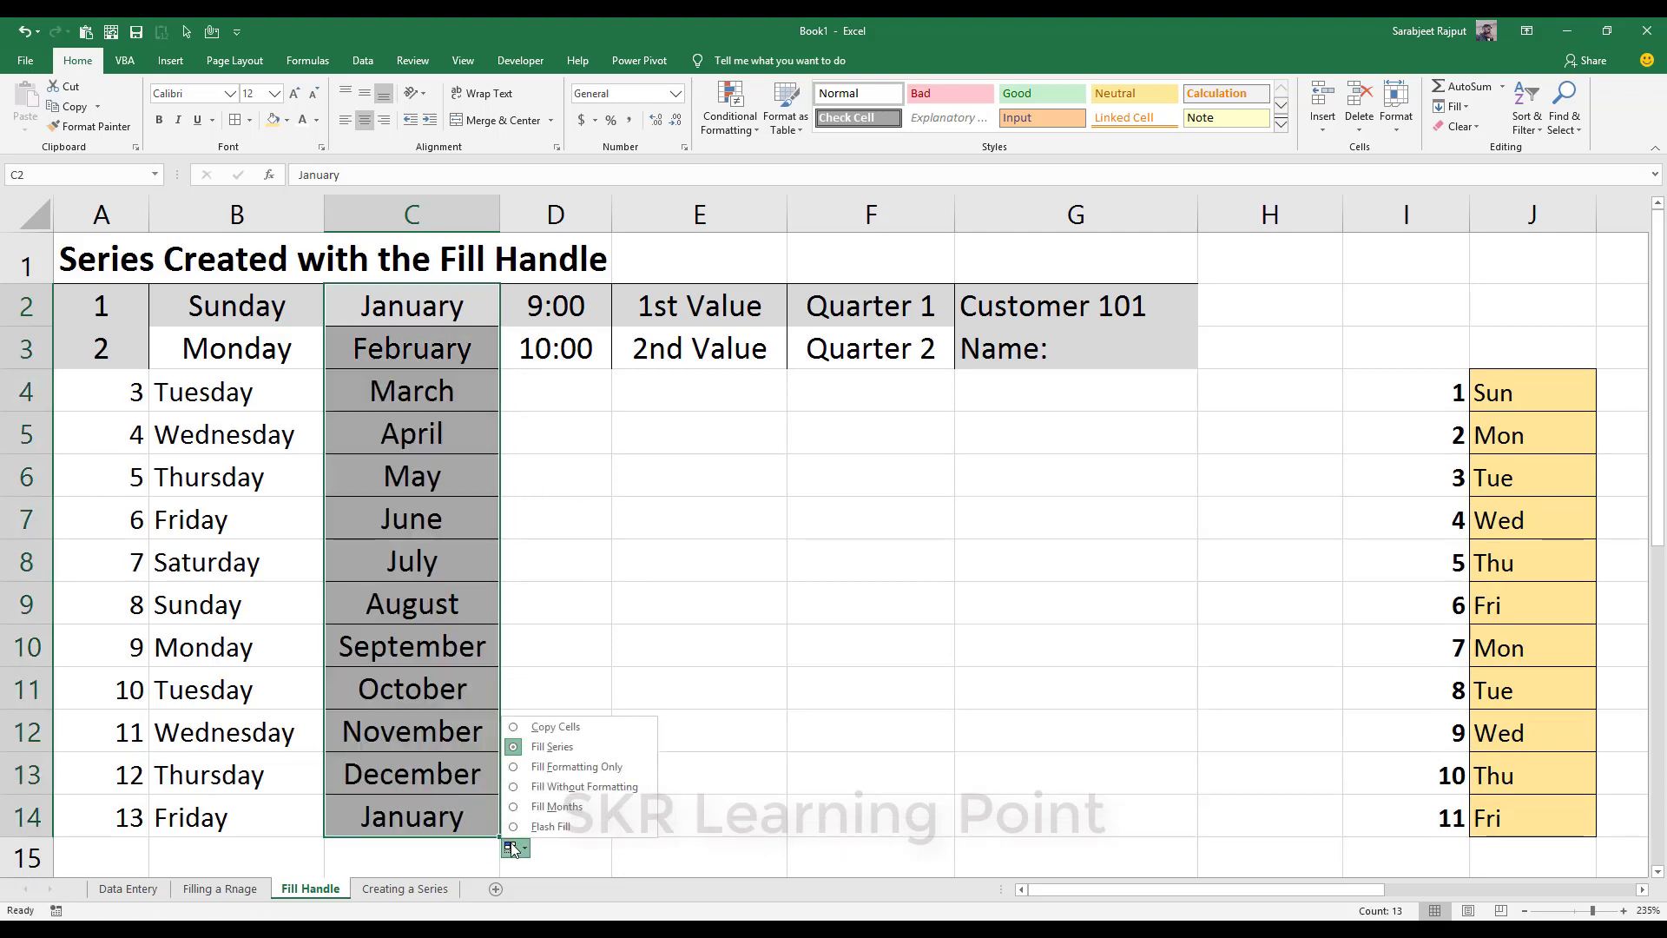
{"action": "left_click", "coordinate": [569, 792]}
- Fill the hourly time series from 9:00 in D2 down to D14, keeping the source formatting
{"action": "left_click", "coordinate": [528, 361]}
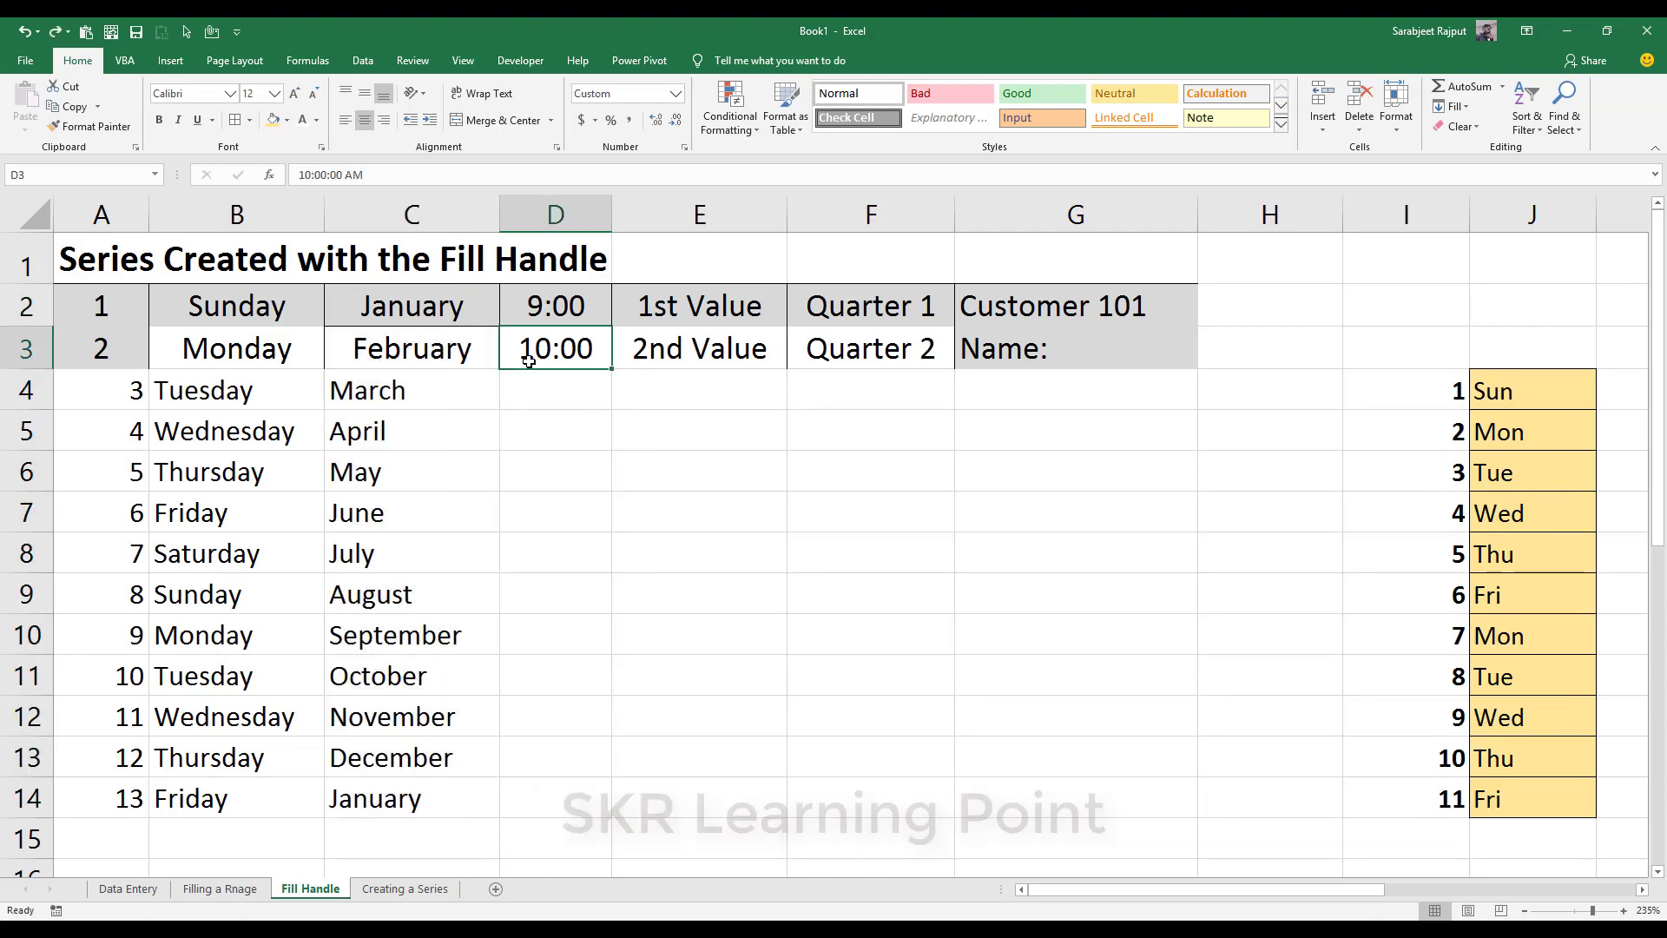
{"action": "left_click", "coordinate": [529, 309]}
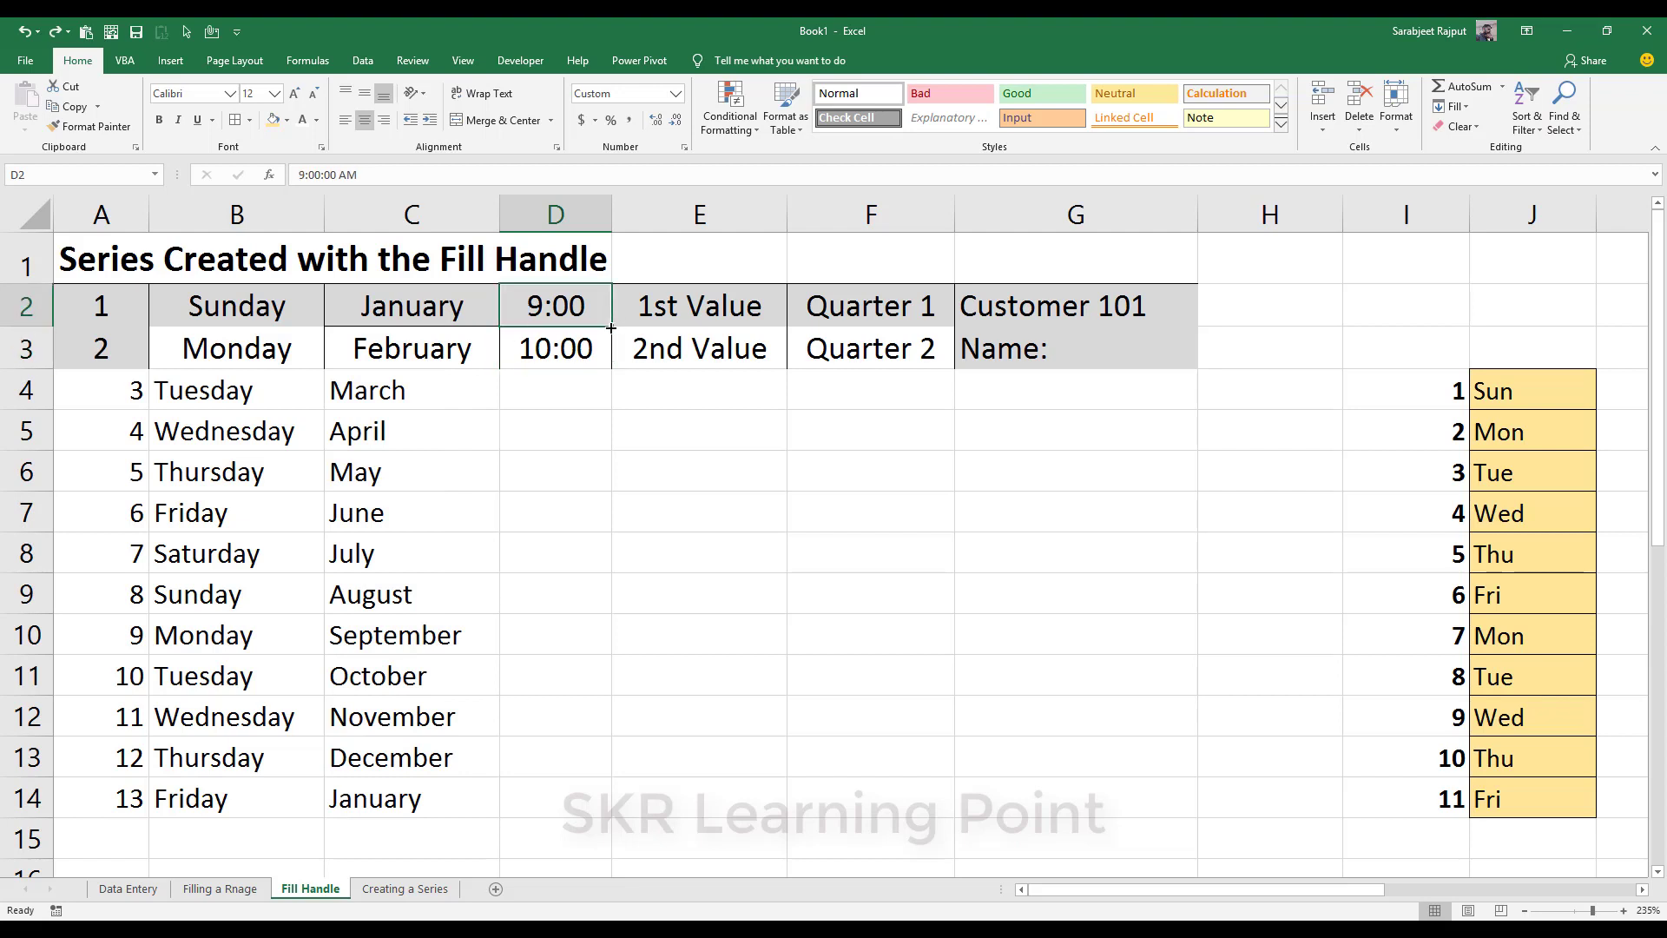
{"action": "left_click_drag", "start_coordinate": [611, 327], "coordinate": [554, 817]}
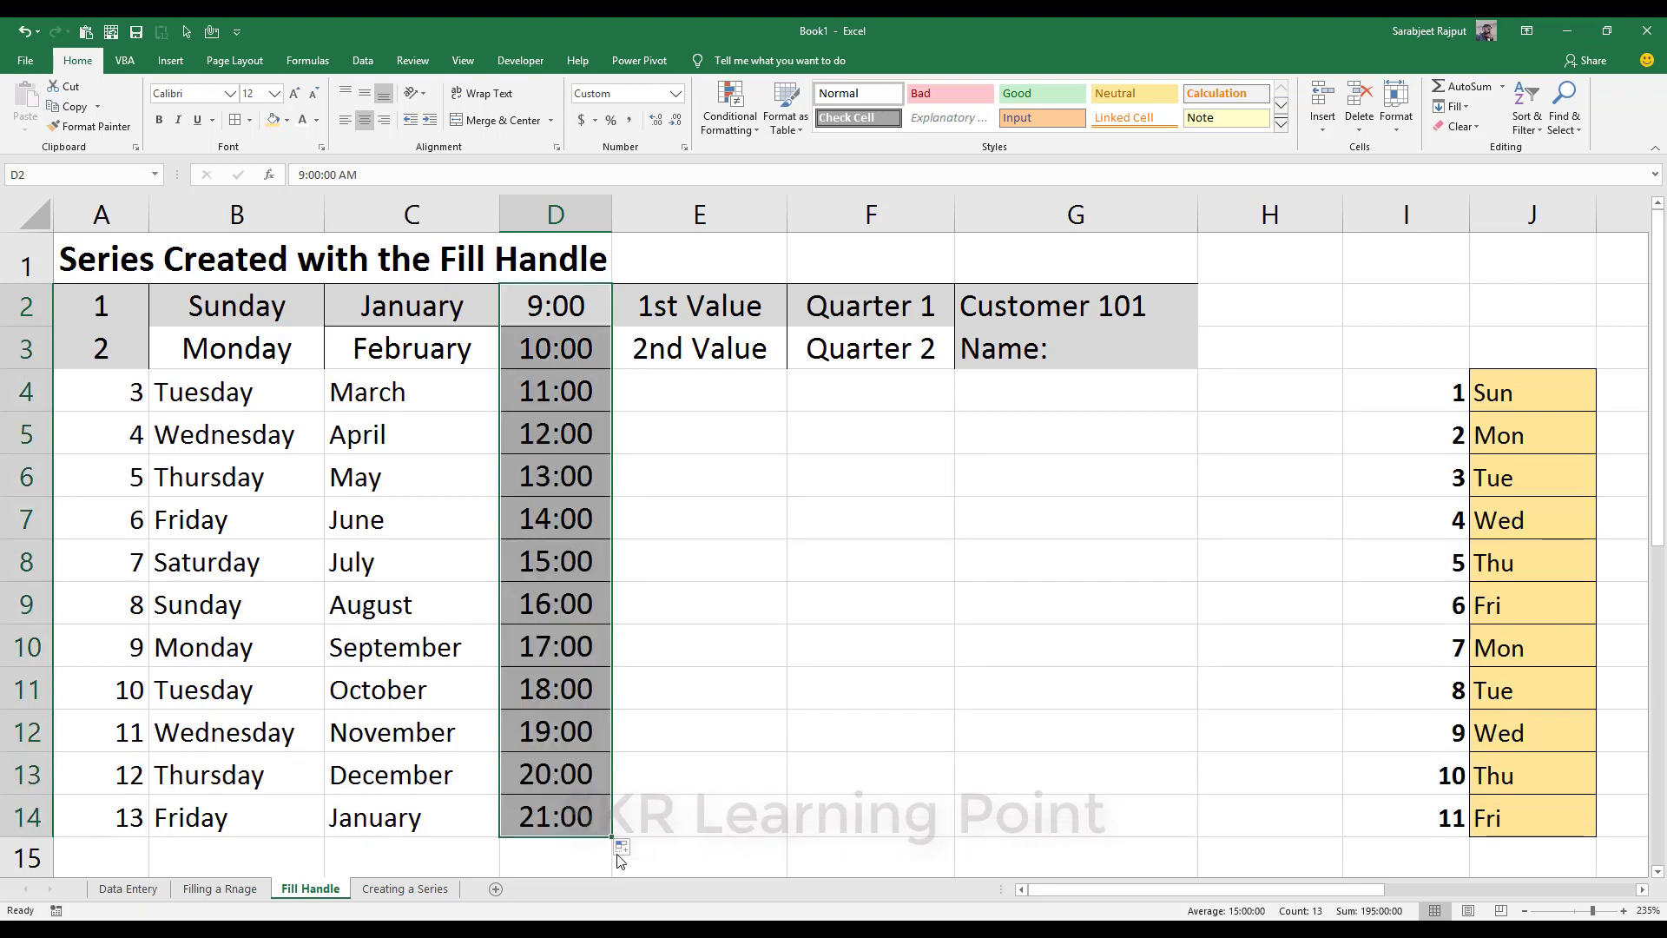
- Fill the 1st Value series from E2 and the Quarter 1 series from F2 down to row 14
{"action": "left_click", "coordinate": [731, 309]}
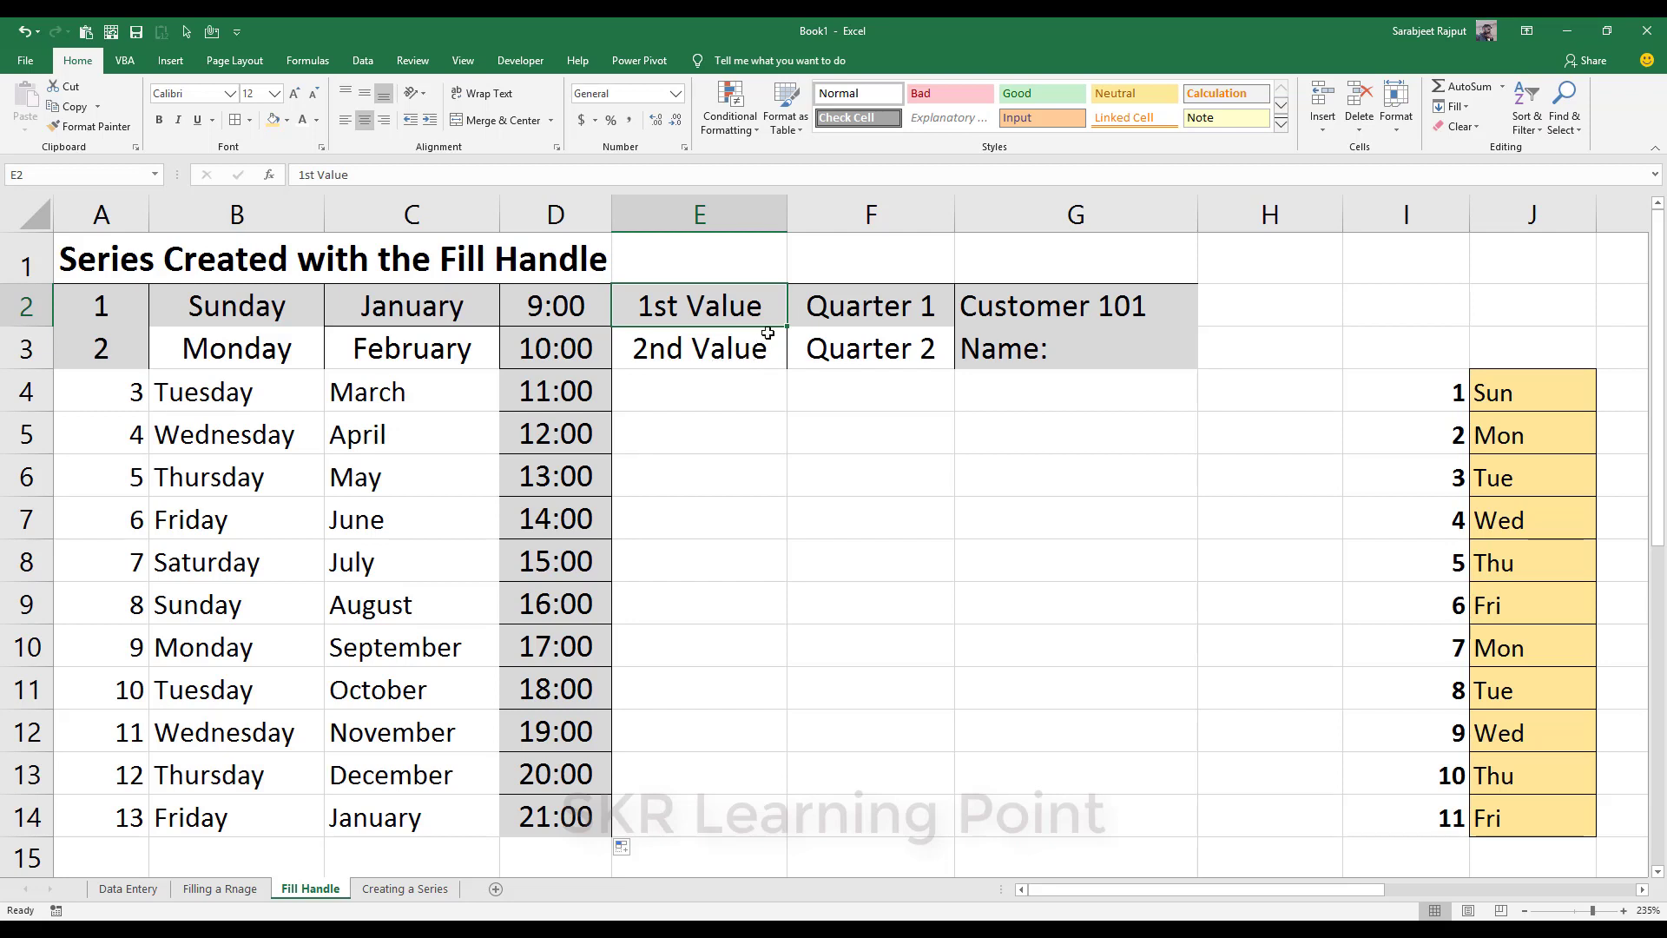
{"action": "left_click_drag", "start_coordinate": [787, 327], "coordinate": [778, 842]}
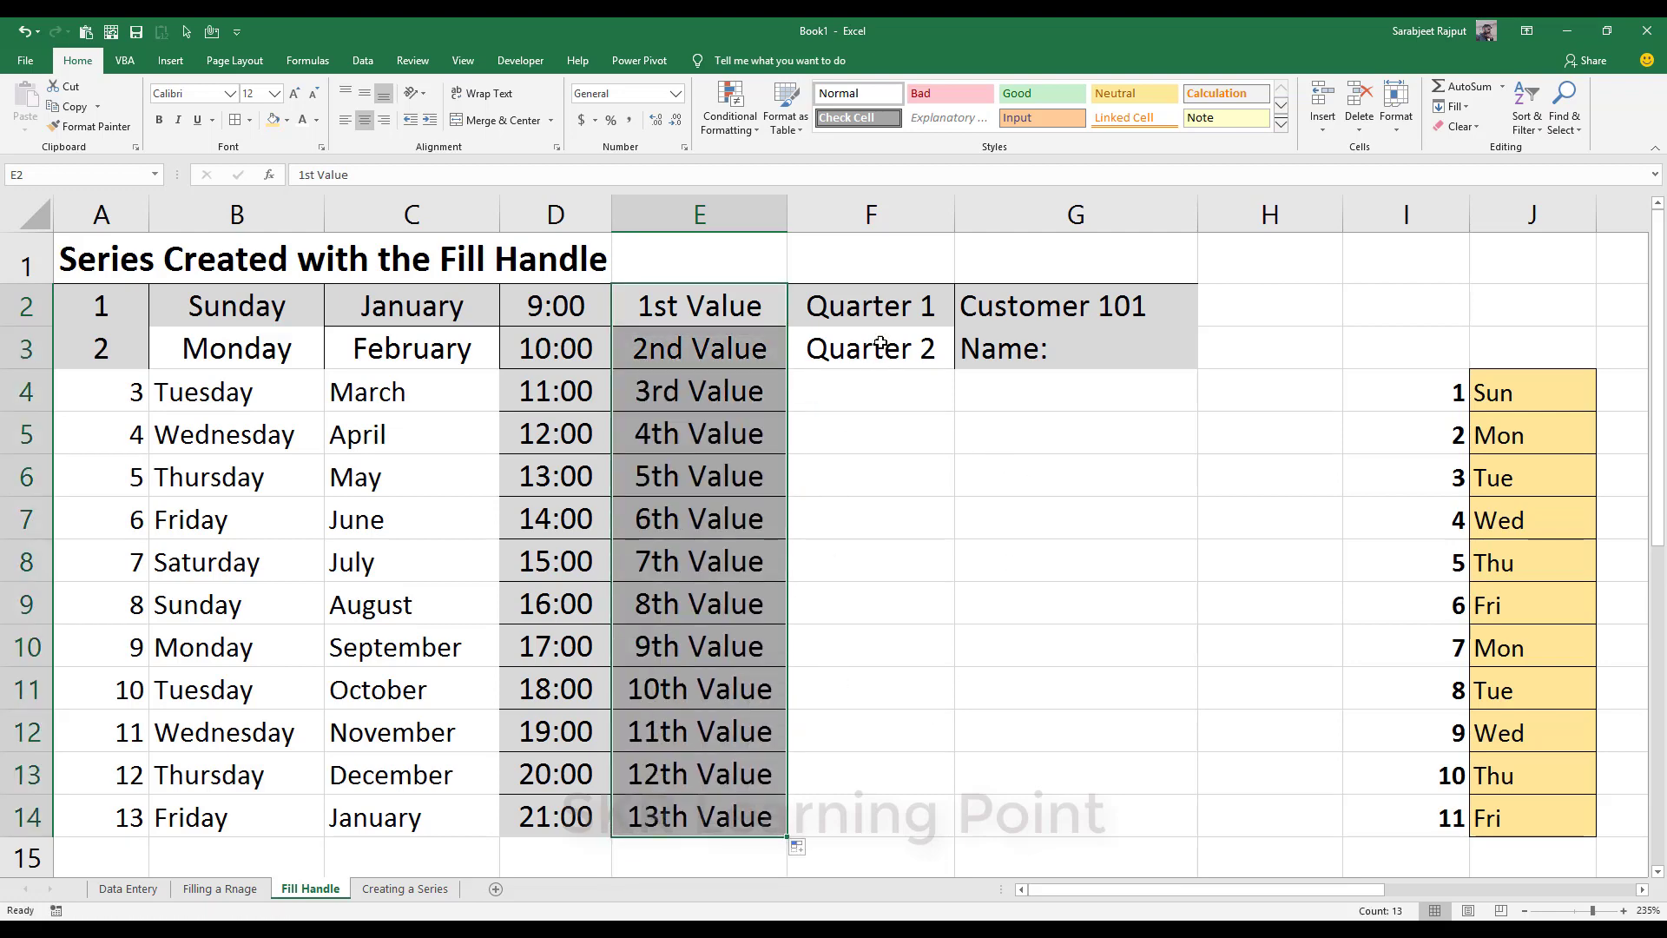
{"action": "left_click_drag", "start_coordinate": [894, 315], "coordinate": [919, 825]}
{"action": "left_click", "coordinate": [950, 322]}
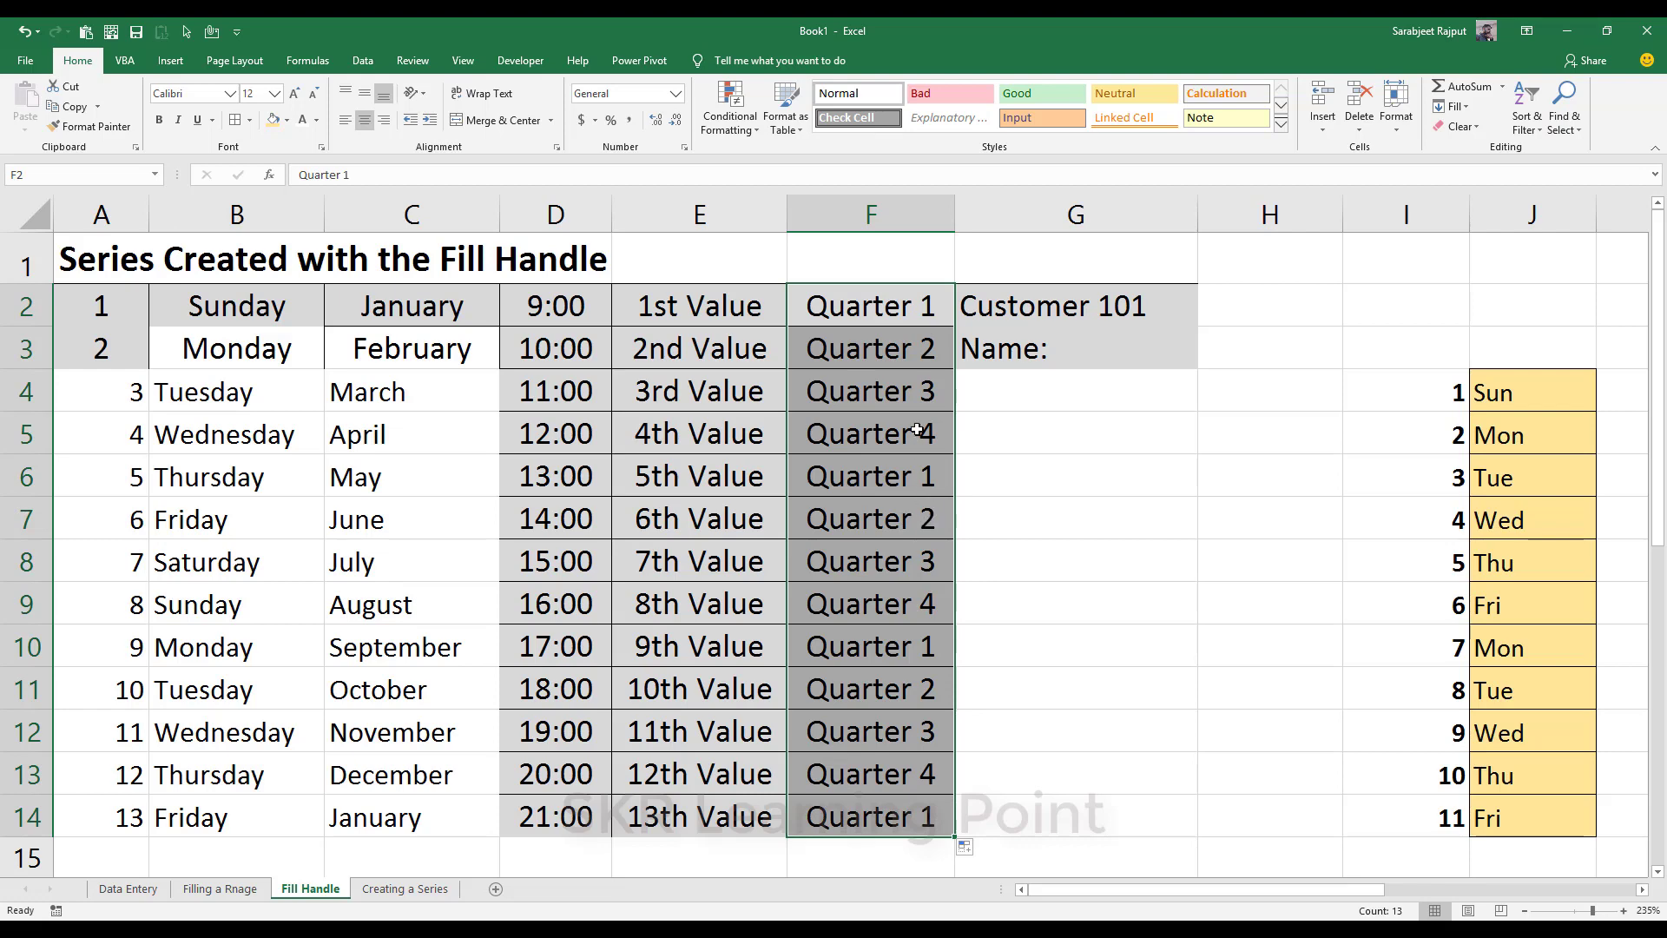
{"action": "left_click_drag", "start_coordinate": [923, 300], "coordinate": [911, 436]}
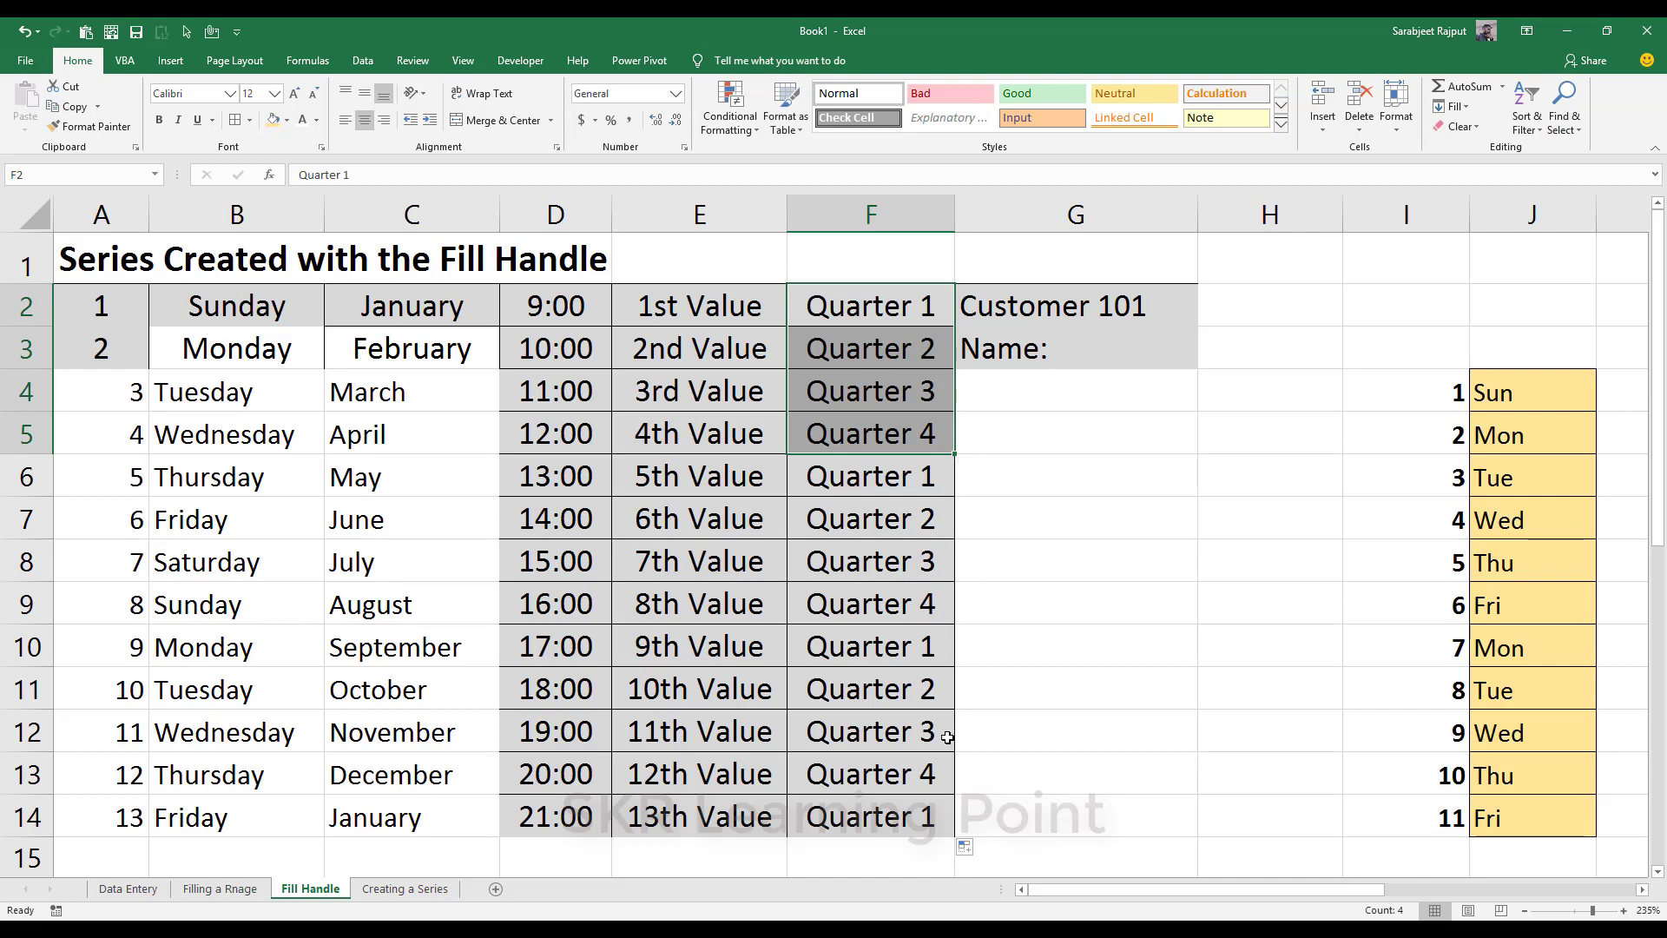
- Fill the Customer 101 and Name: pattern from G2:G3 down to G14
{"action": "left_click_drag", "start_coordinate": [1074, 312], "coordinate": [1070, 348]}
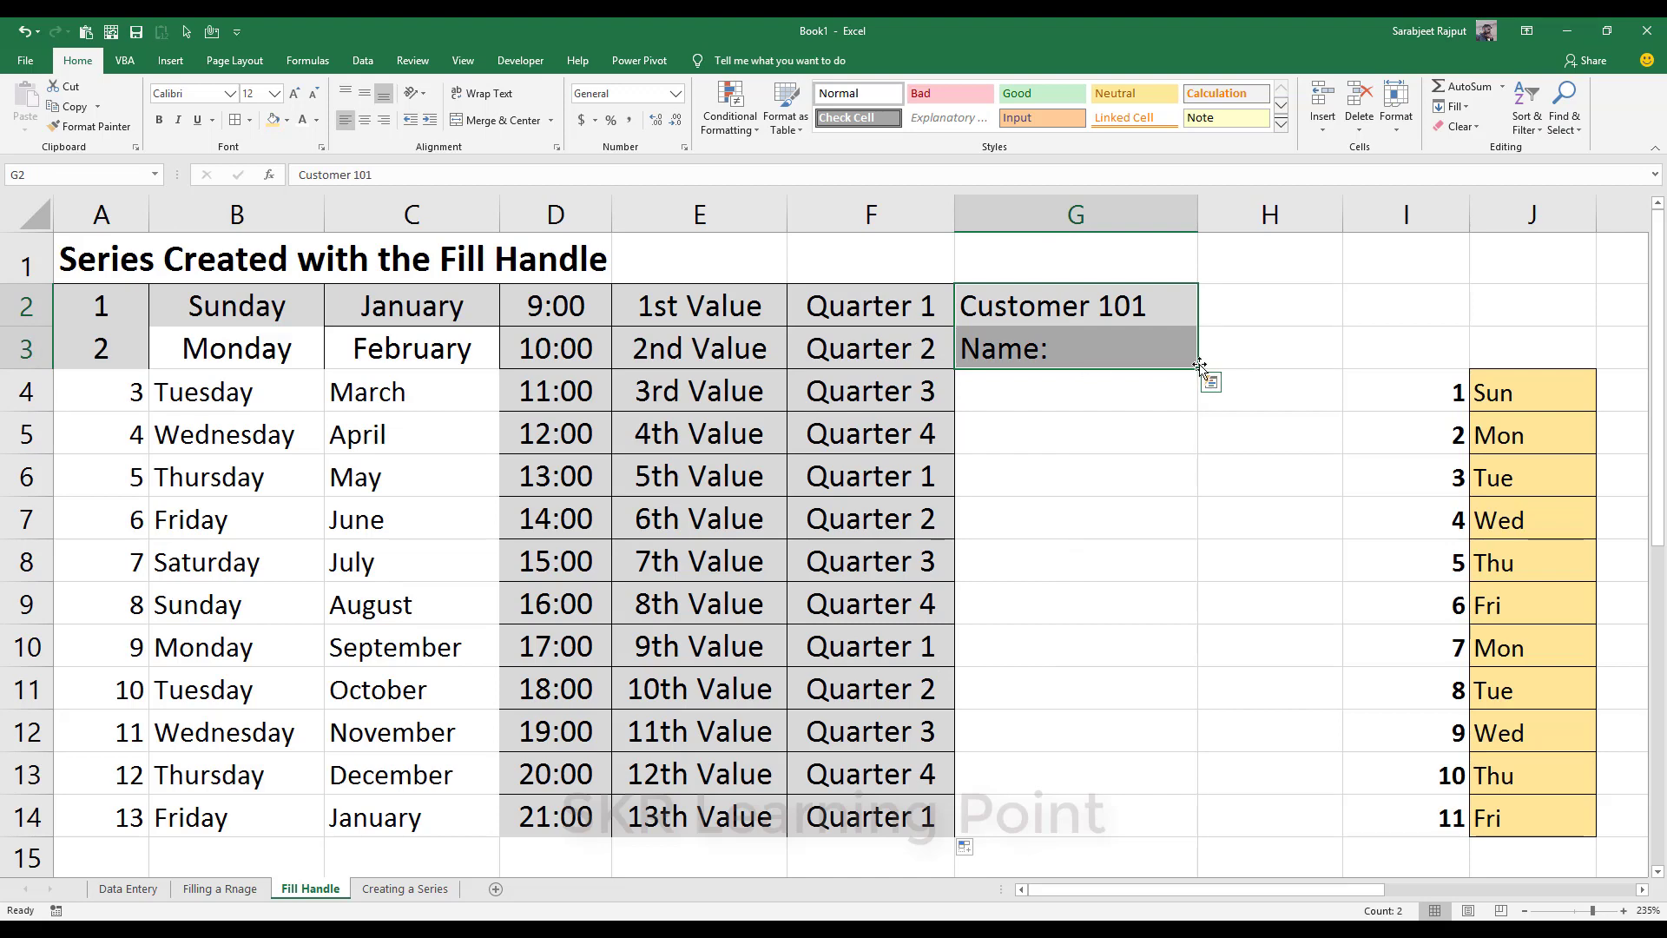
{"action": "left_click_drag", "start_coordinate": [1201, 369], "coordinate": [1201, 370]}
{"action": "left_click", "coordinate": [1165, 331]}
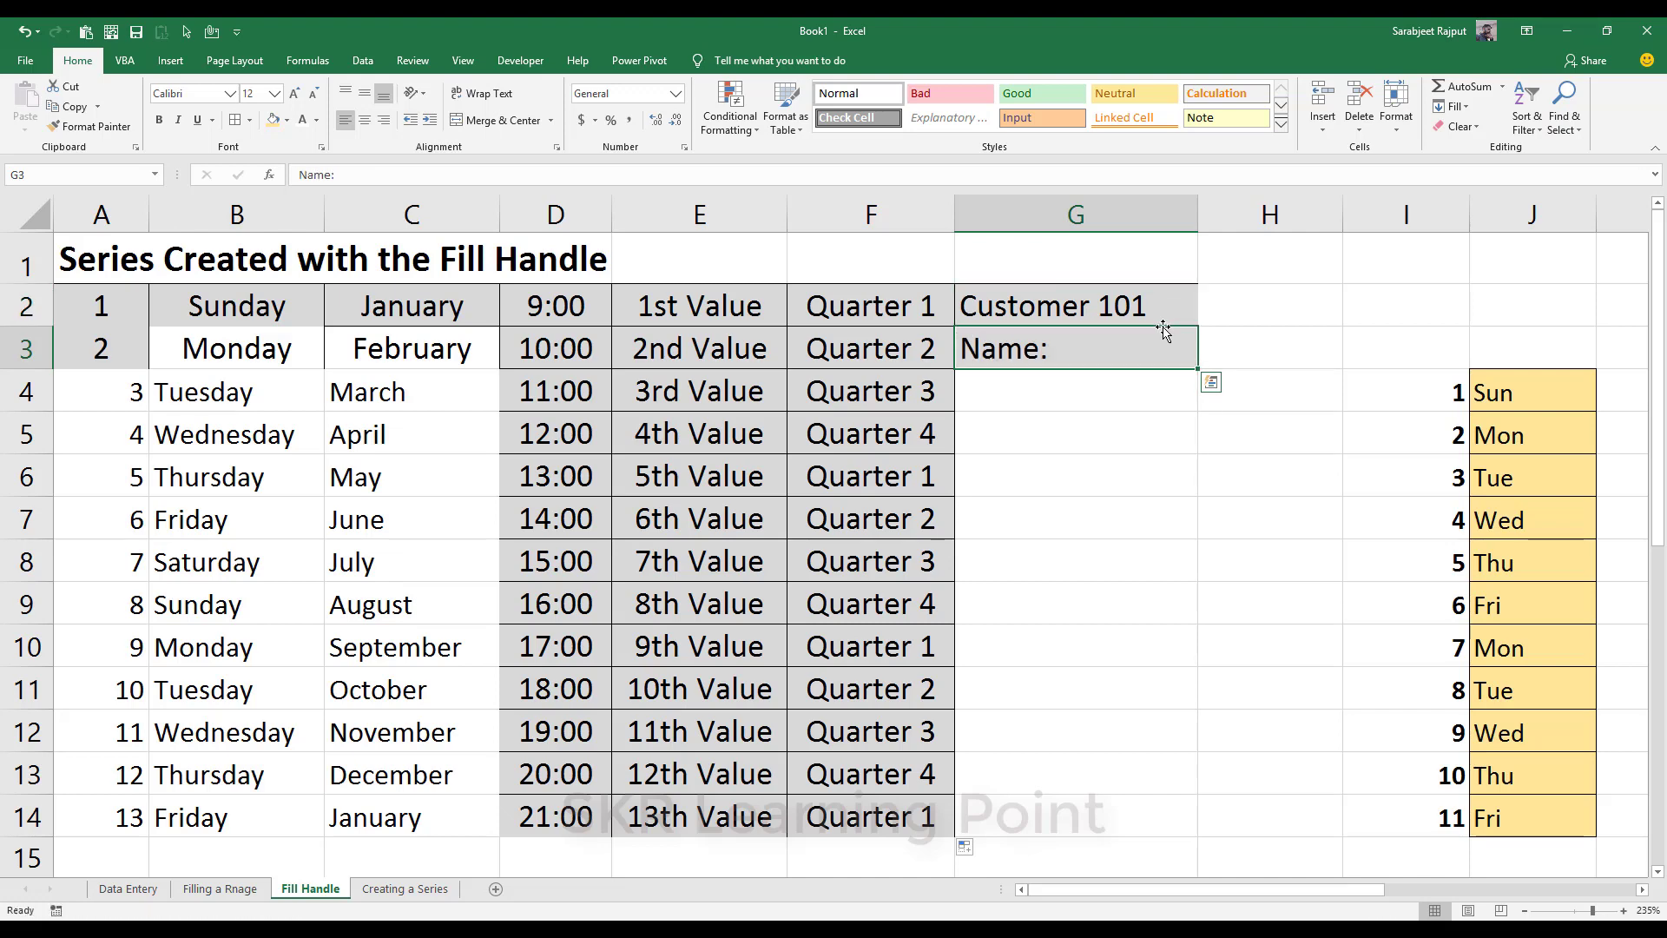
{"action": "left_click_drag", "start_coordinate": [1163, 316], "coordinate": [1162, 365]}
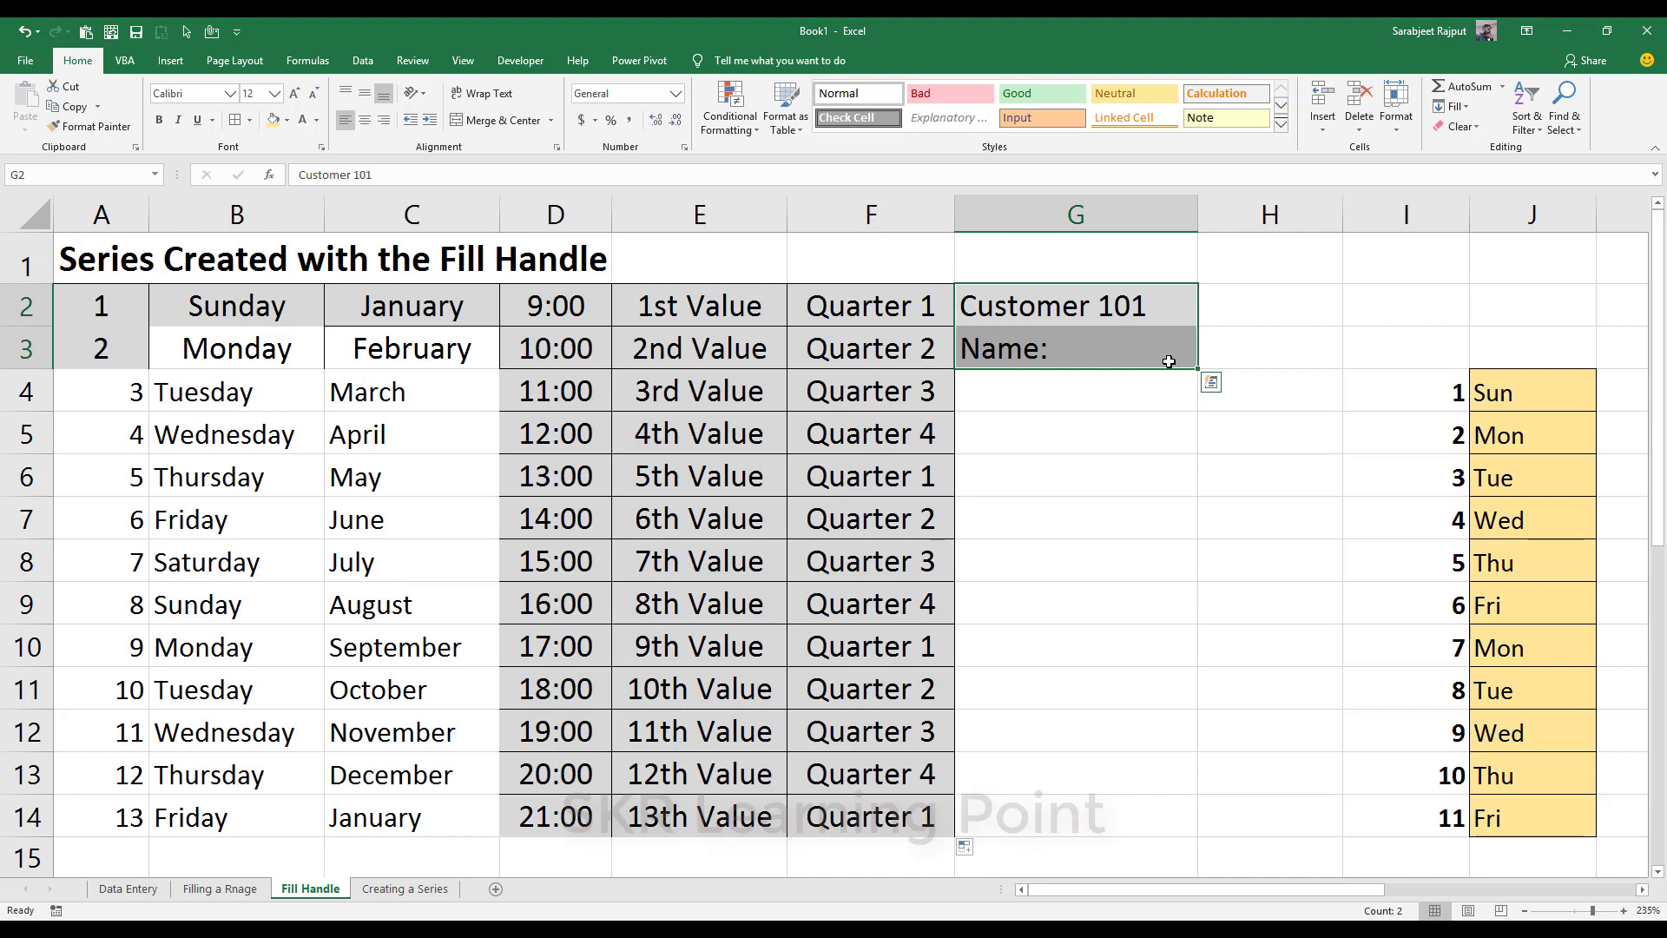
{"action": "left_click_drag", "start_coordinate": [1201, 368], "coordinate": [1137, 827]}
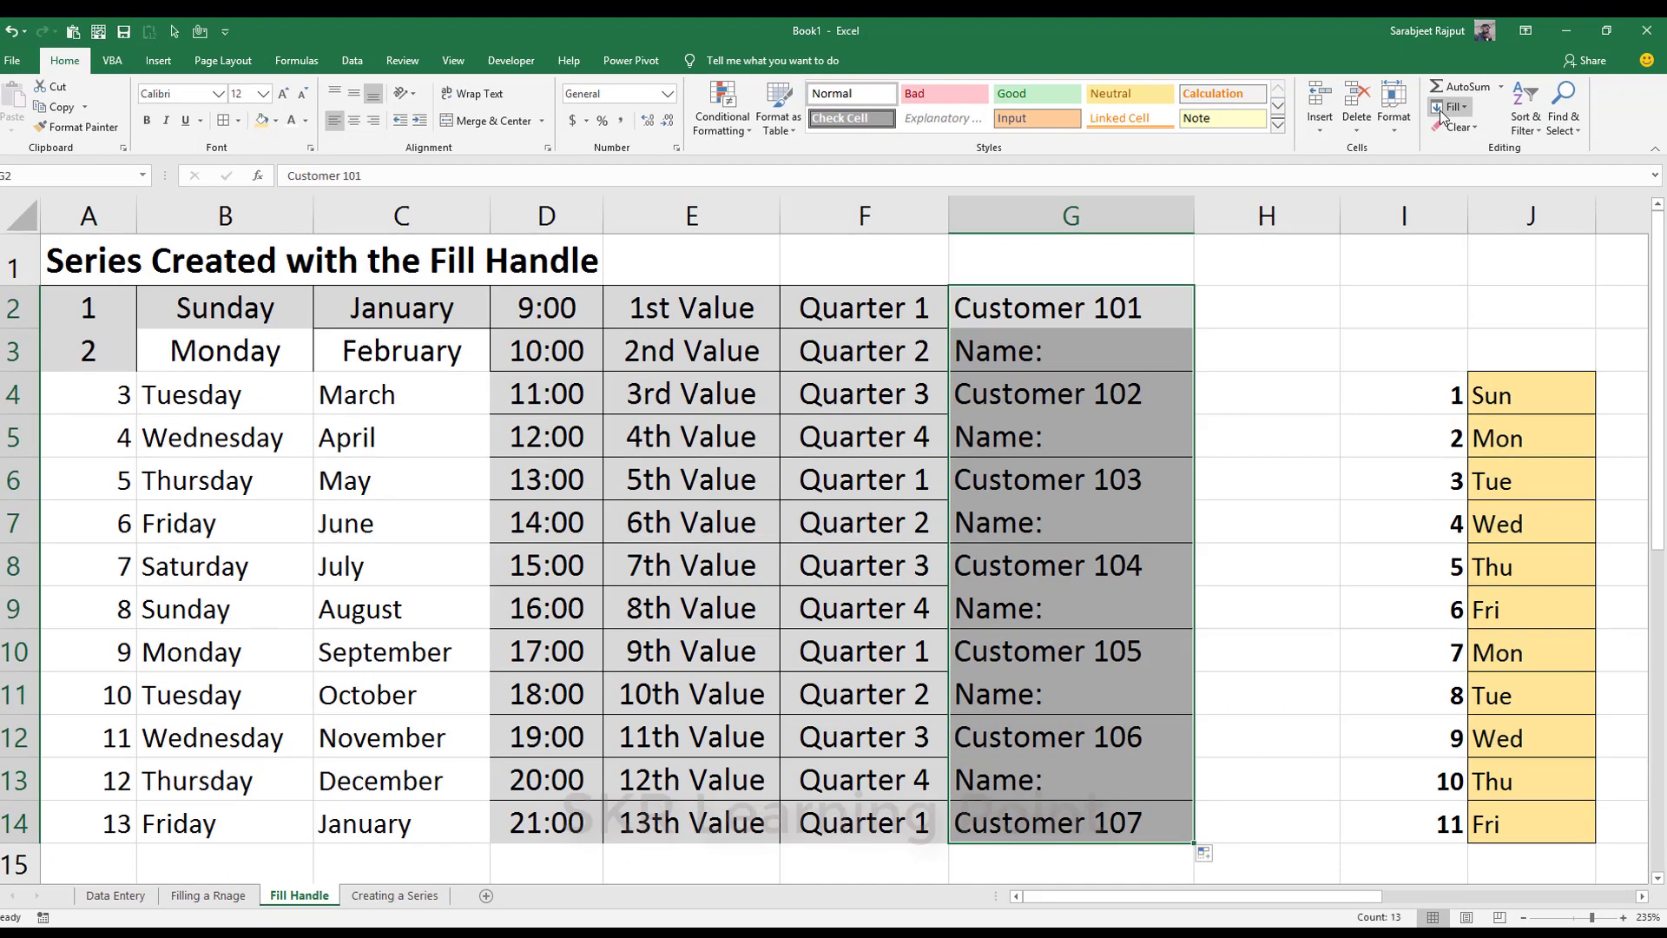
- Switch to the Creating a Series worksheet and bring its series type table into view
{"action": "left_click", "coordinate": [1443, 106]}
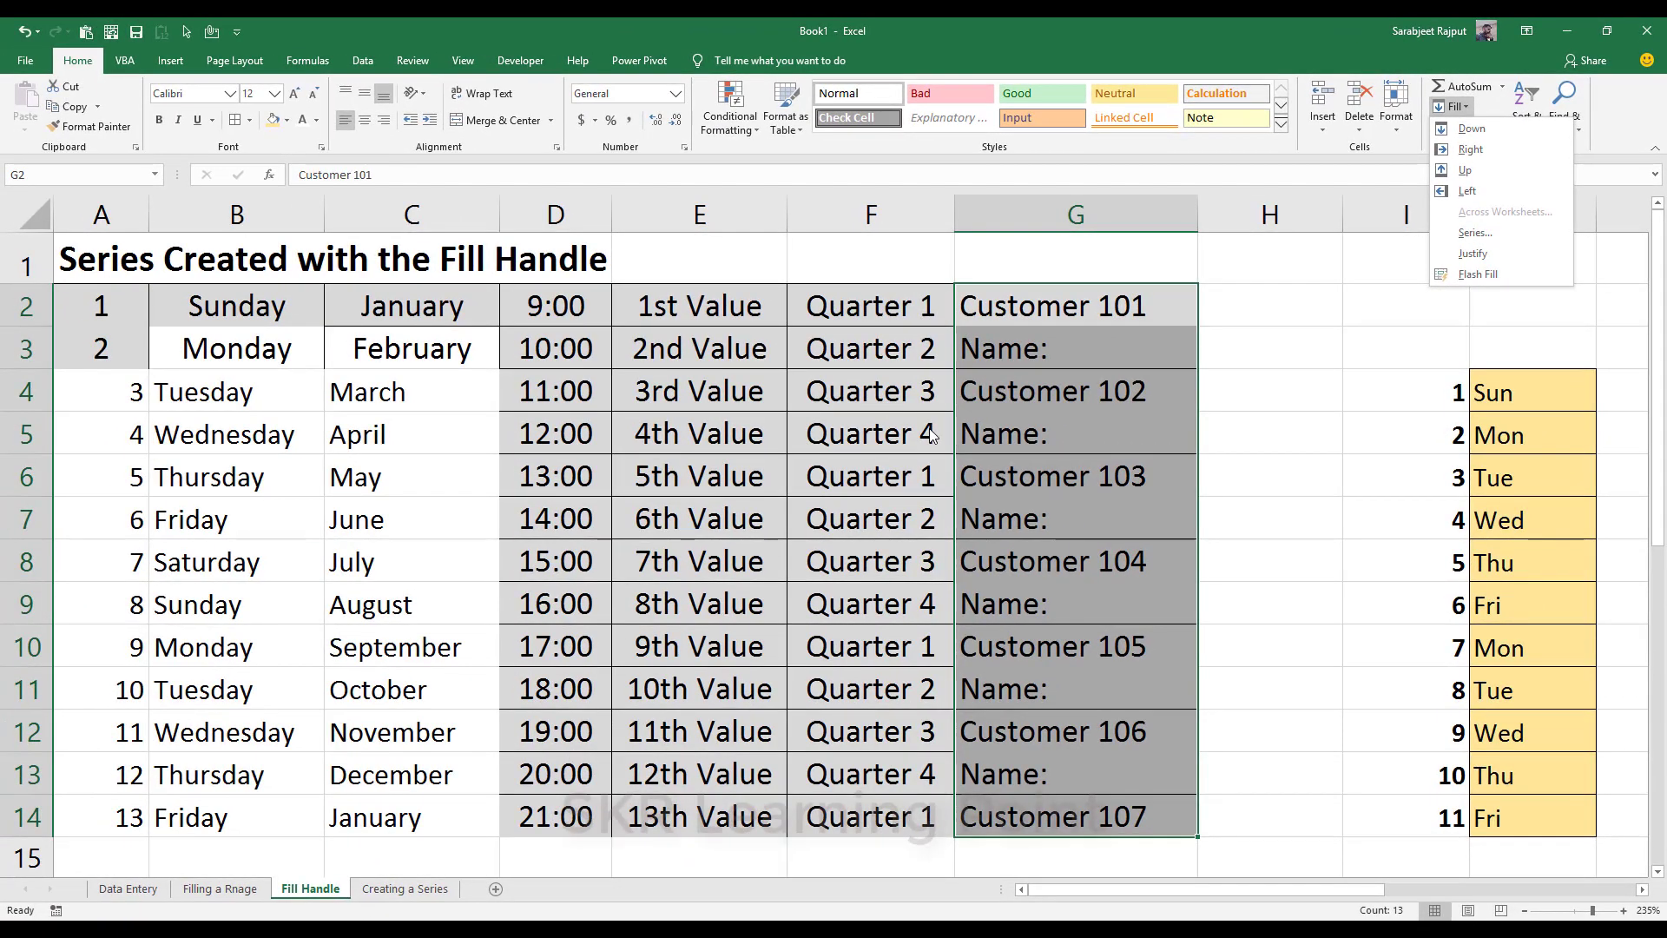
{"action": "left_click", "coordinate": [387, 895]}
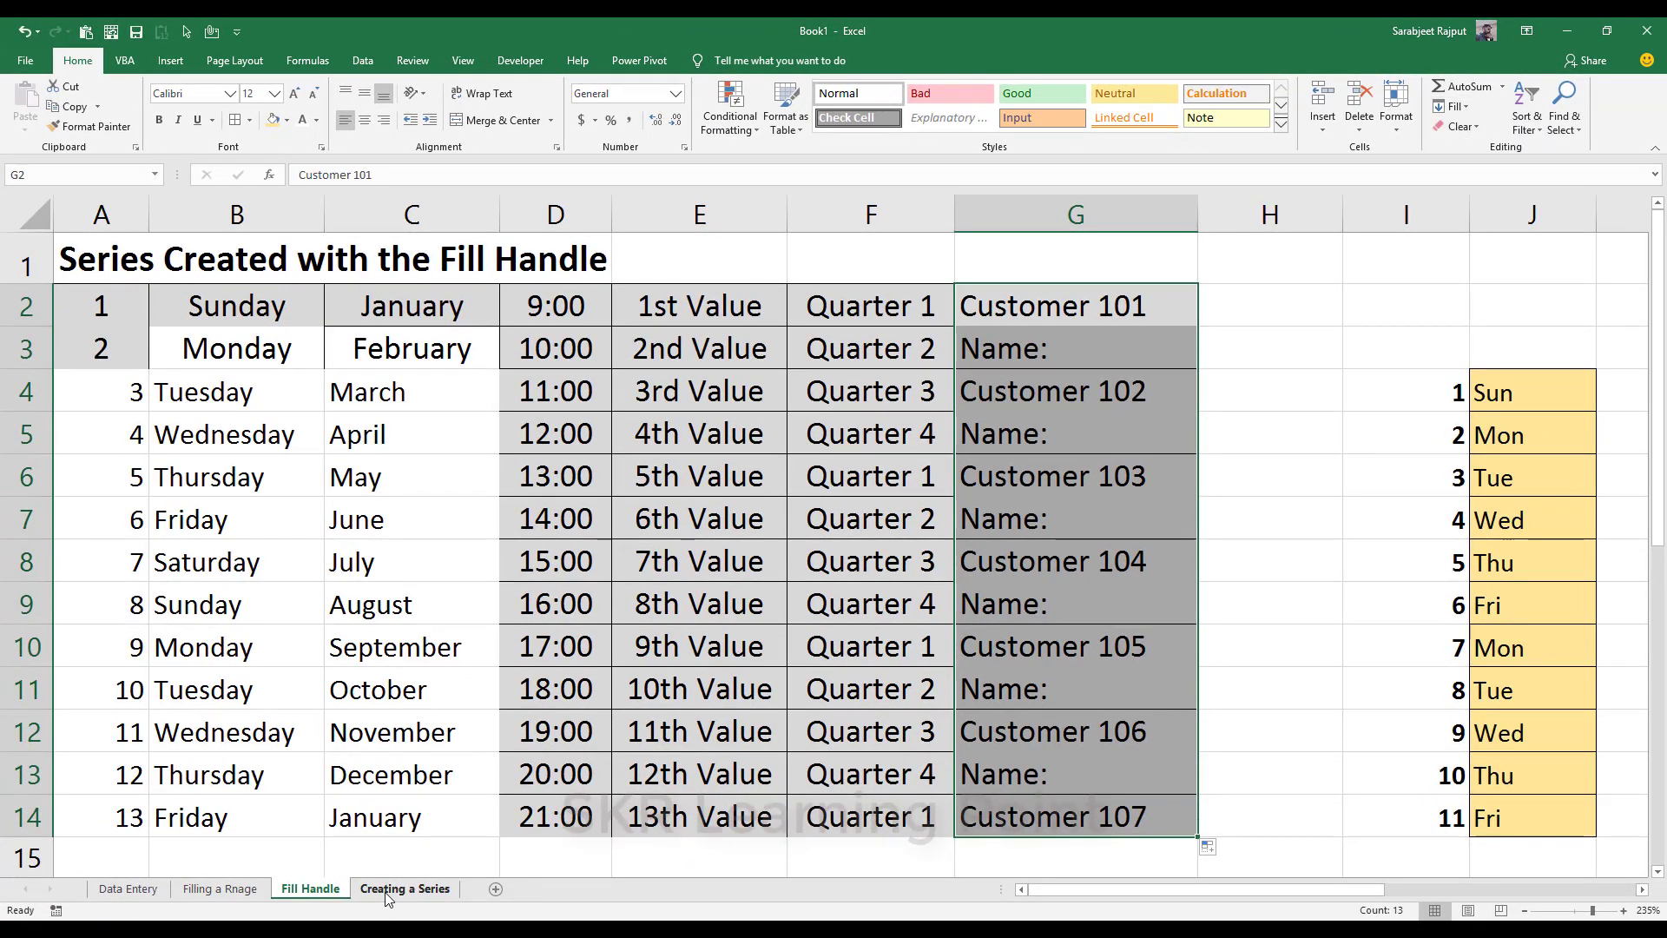
{"action": "left_click", "coordinate": [387, 895]}
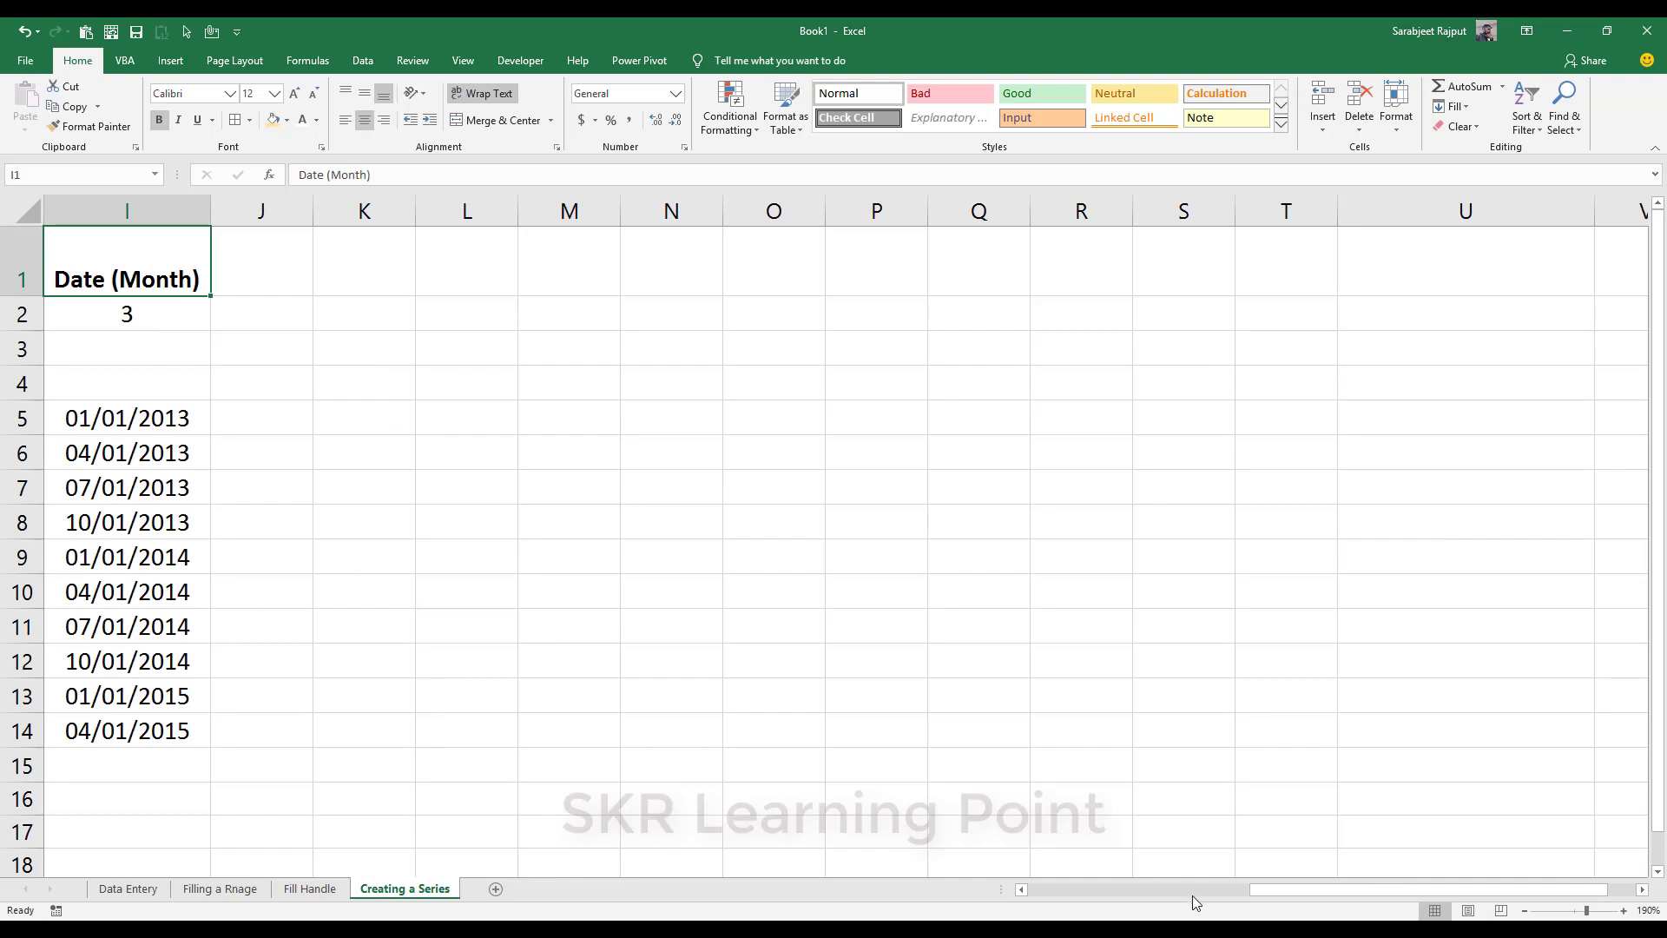
{"action": "left_click_drag", "start_coordinate": [1268, 891], "coordinate": [1103, 892]}
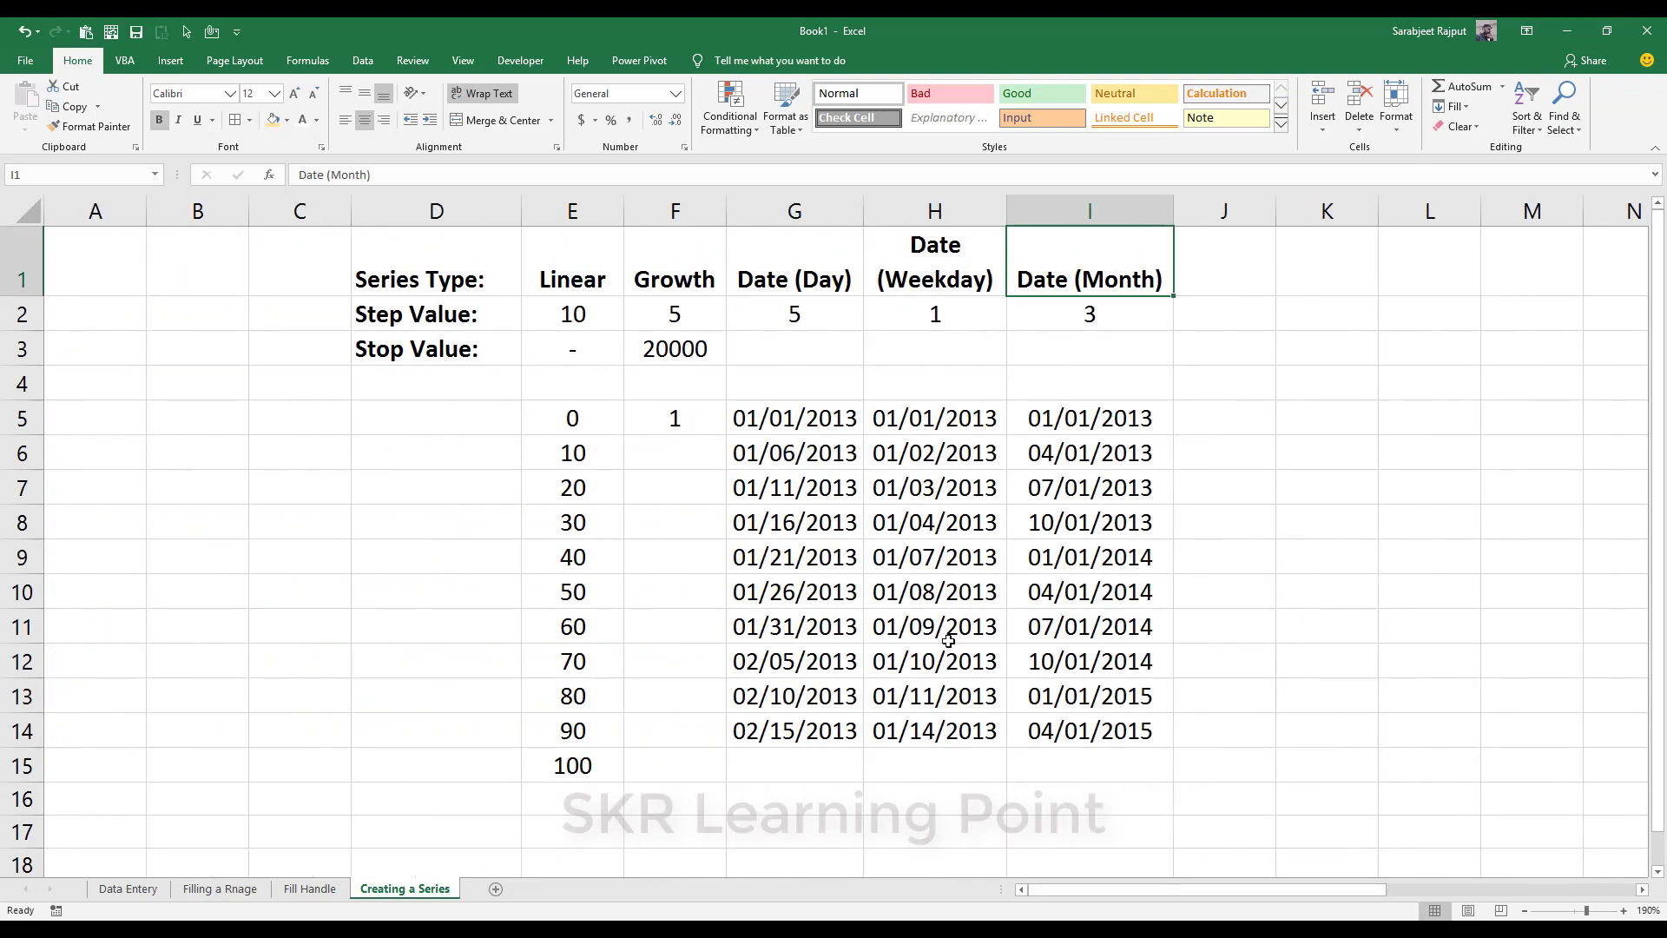
- Open the Series fill dialog from the Linear heading cell E1
{"action": "left_click", "coordinate": [542, 281]}
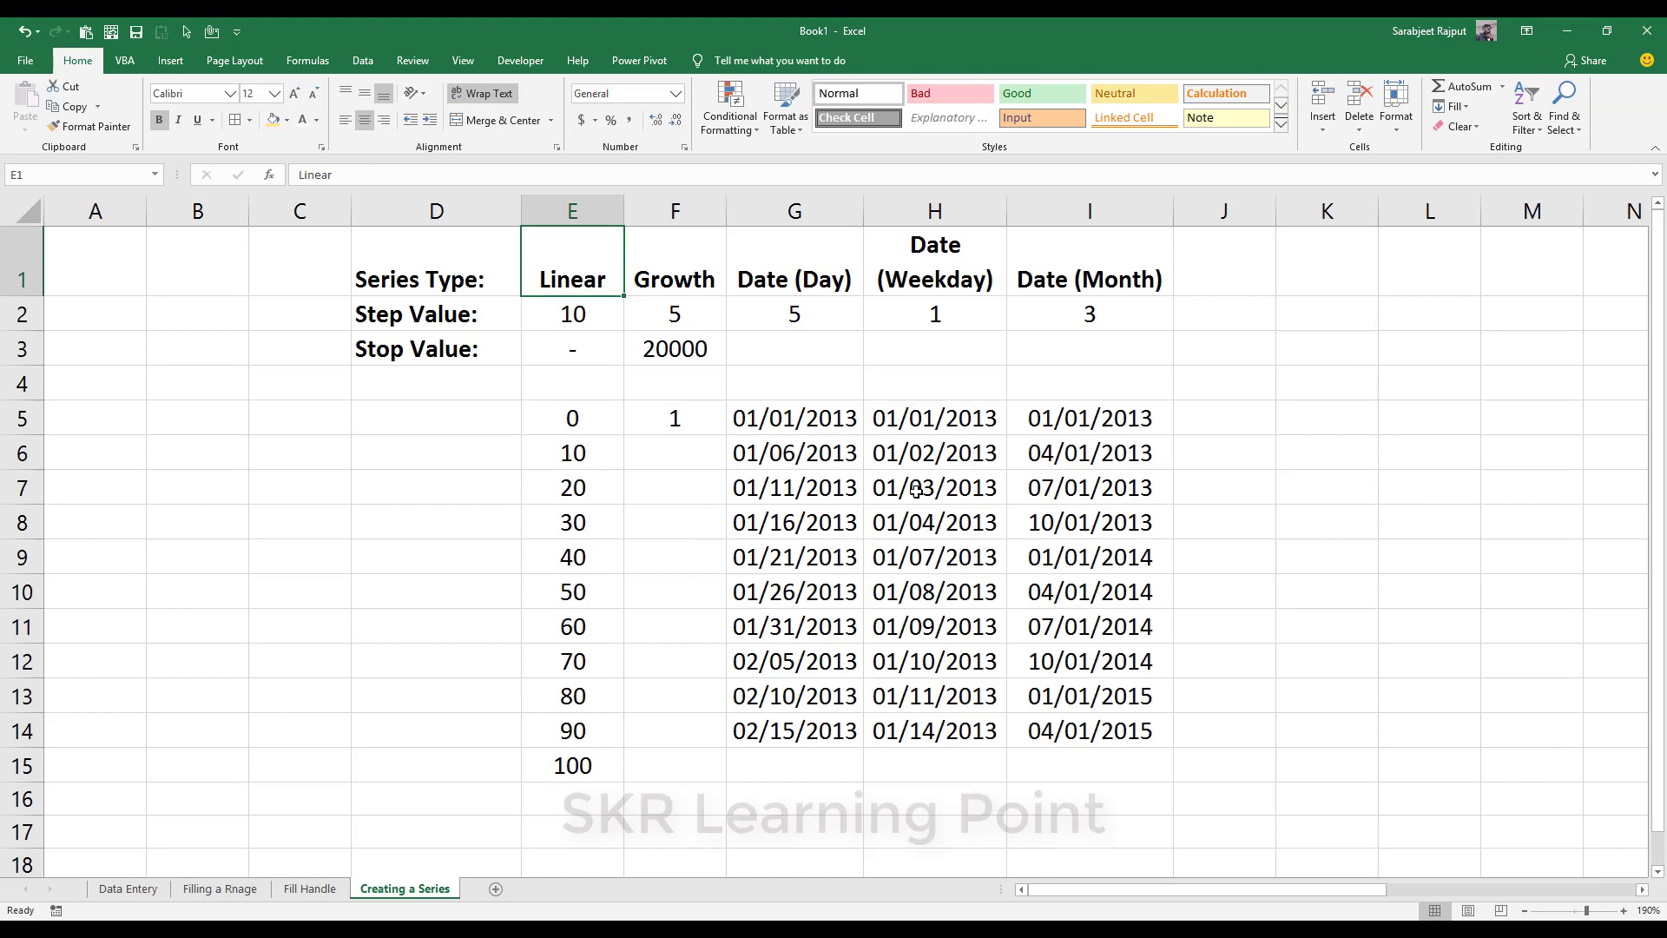
{"action": "key", "text": "alt+e"}
{"action": "key", "text": "i"}
{"action": "key", "text": "s"}
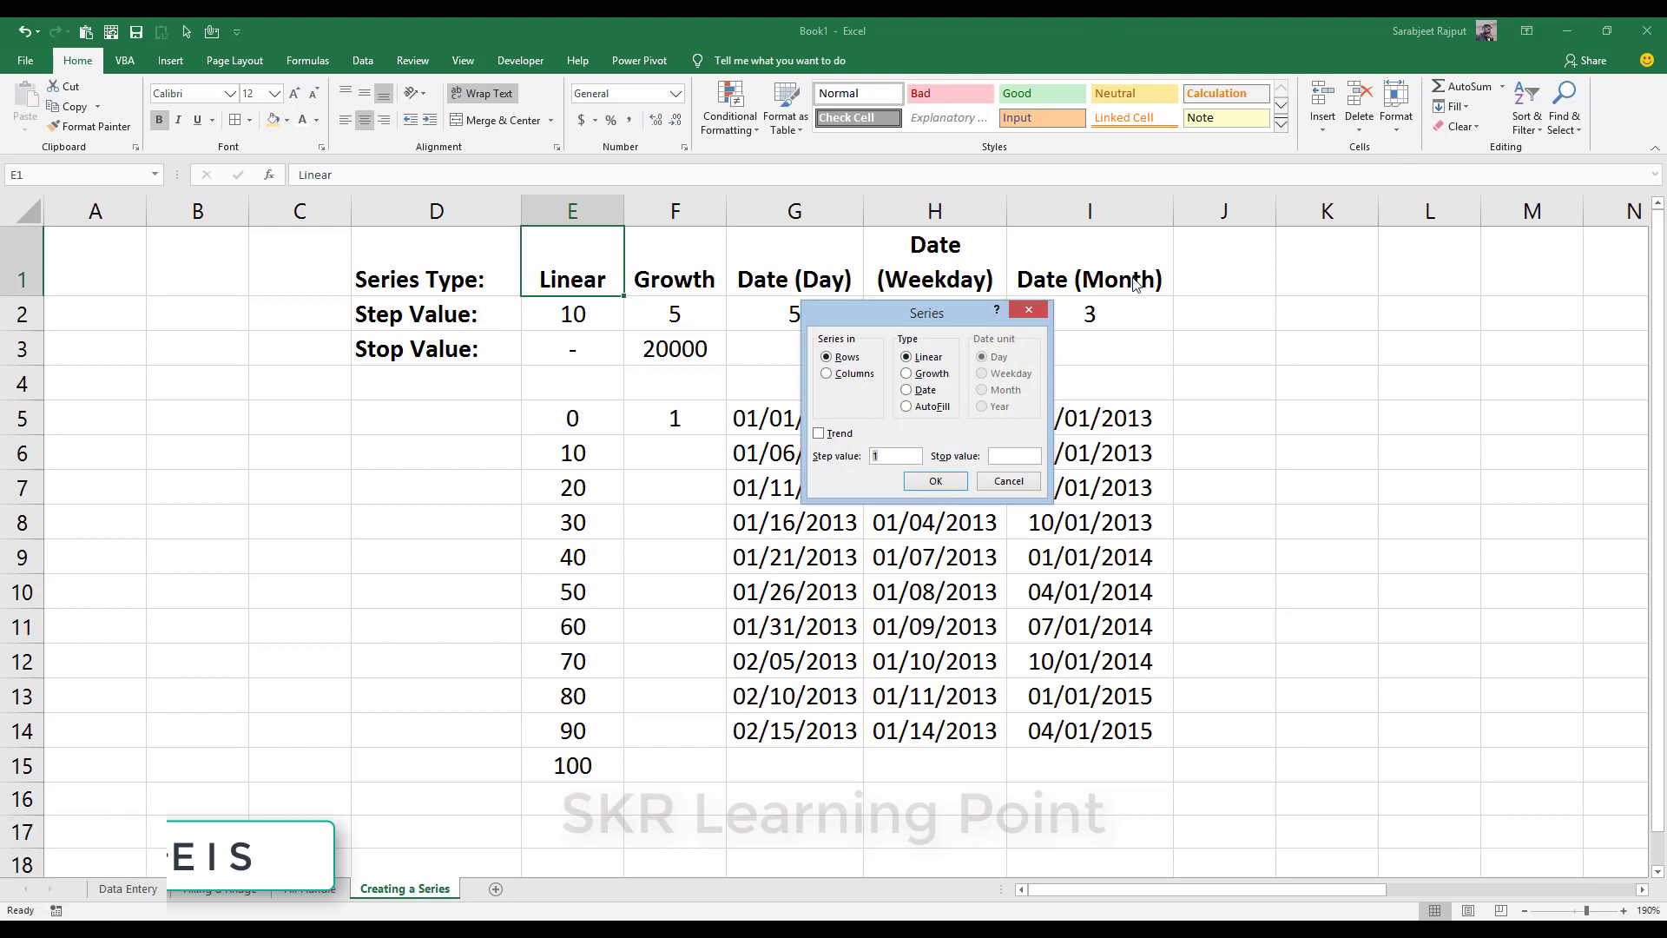
{"action": "left_click", "coordinate": [1029, 310]}
{"action": "left_click", "coordinate": [1470, 108]}
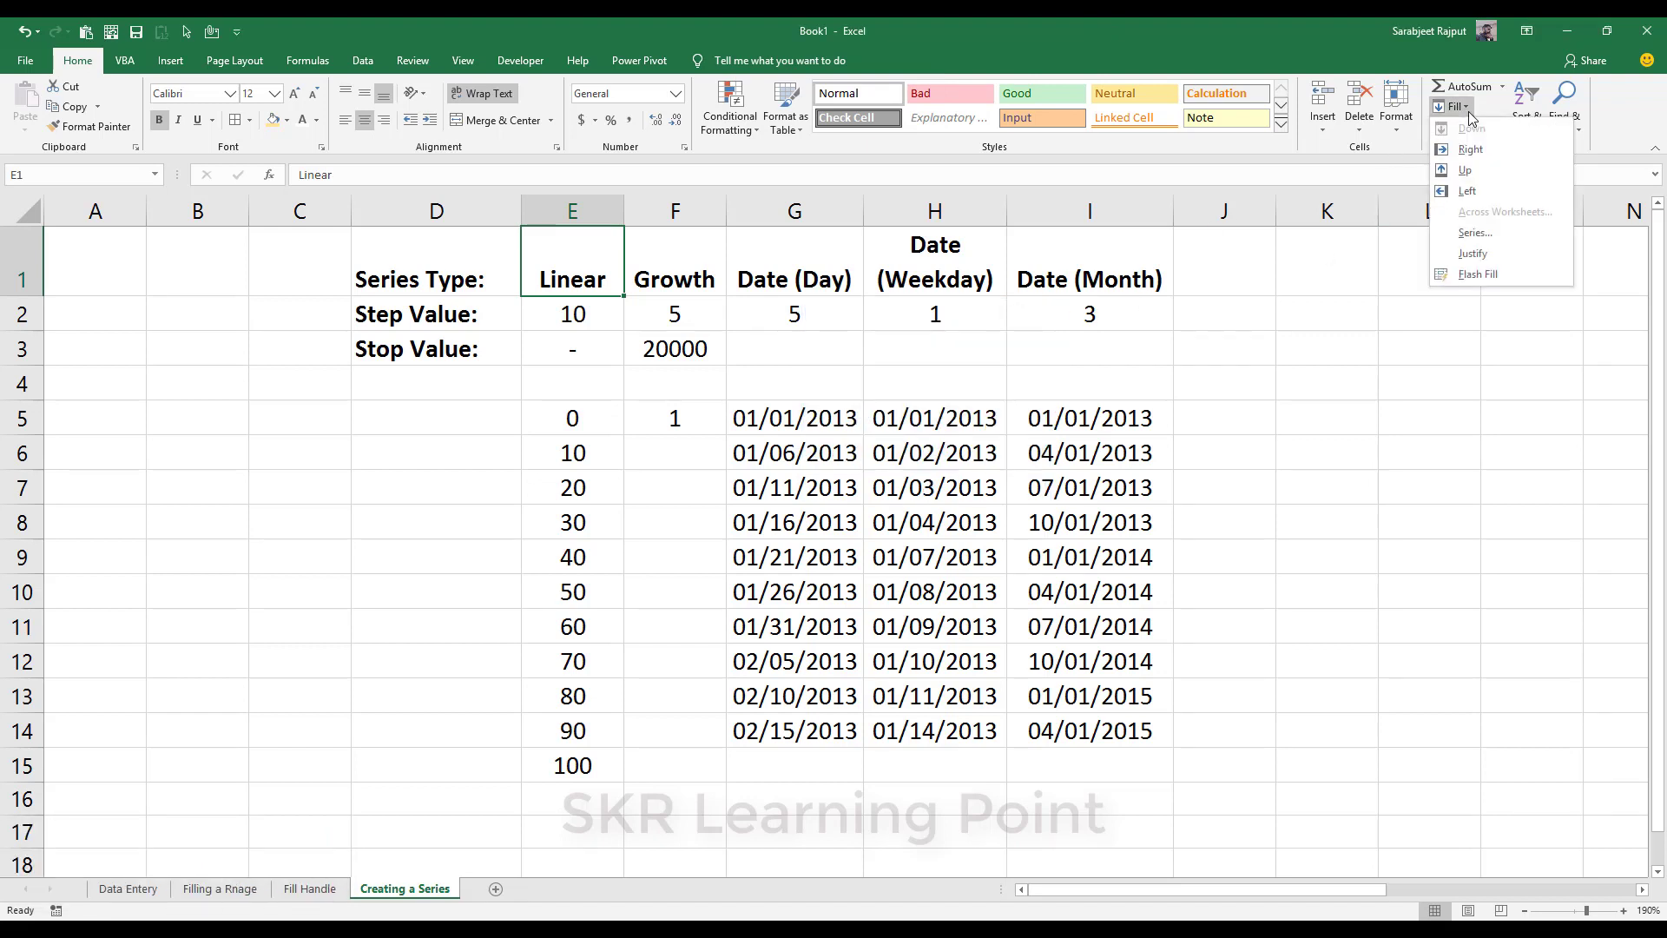
{"action": "left_click", "coordinate": [1482, 244]}
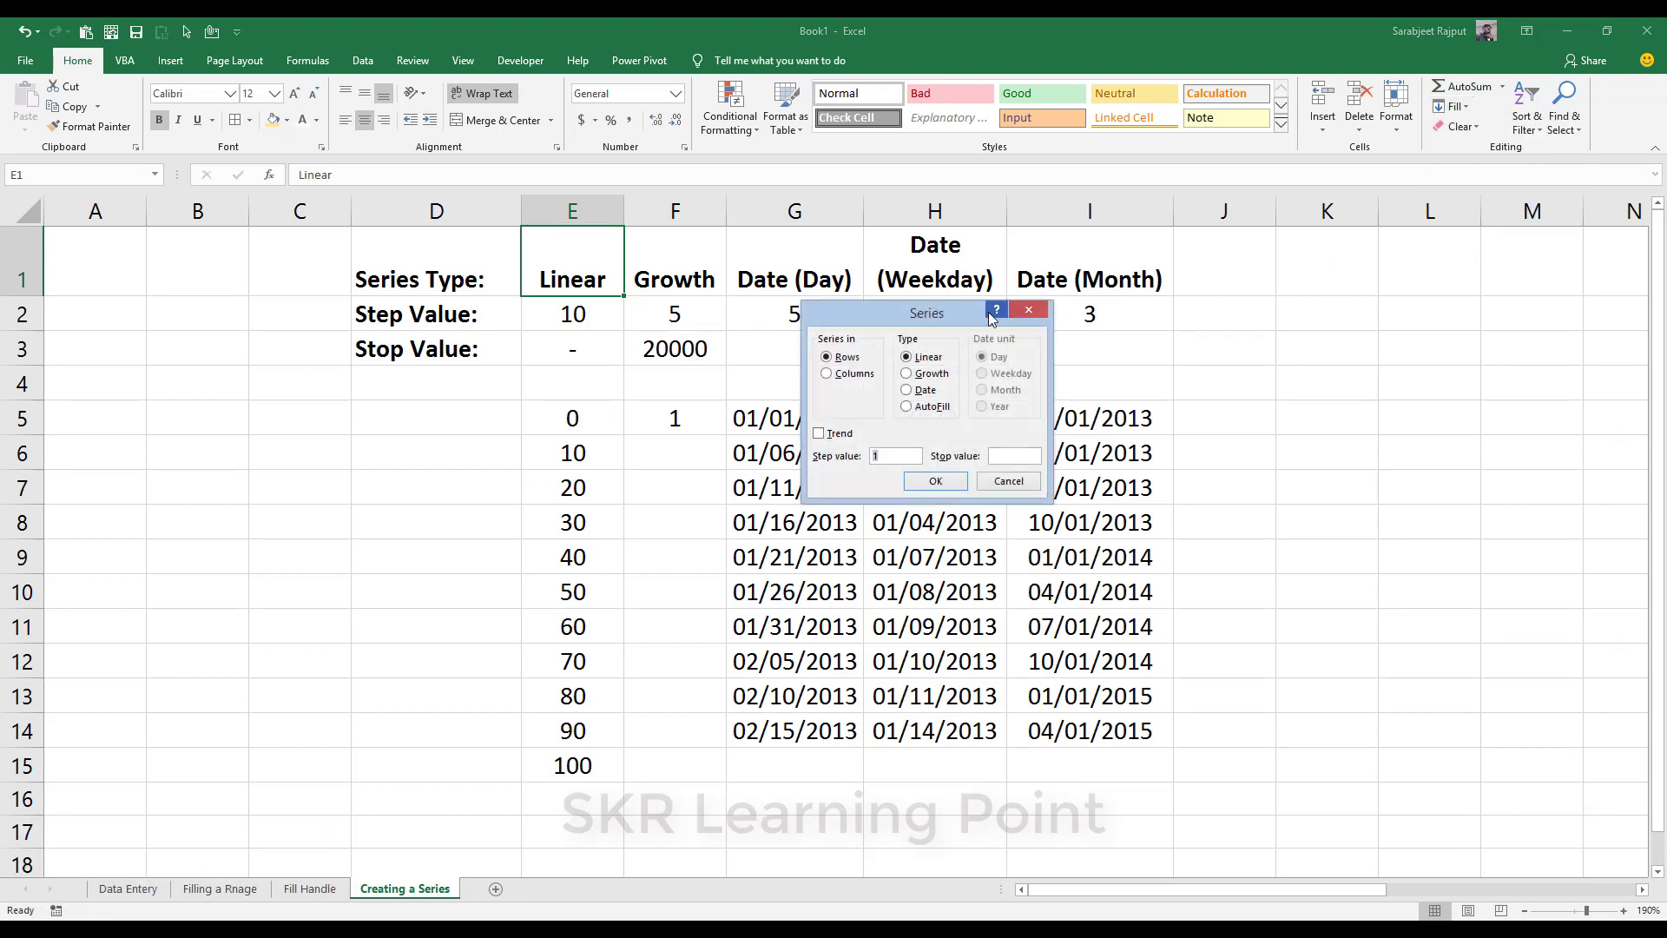
{"action": "left_click_drag", "start_coordinate": [924, 316], "coordinate": [960, 340]}
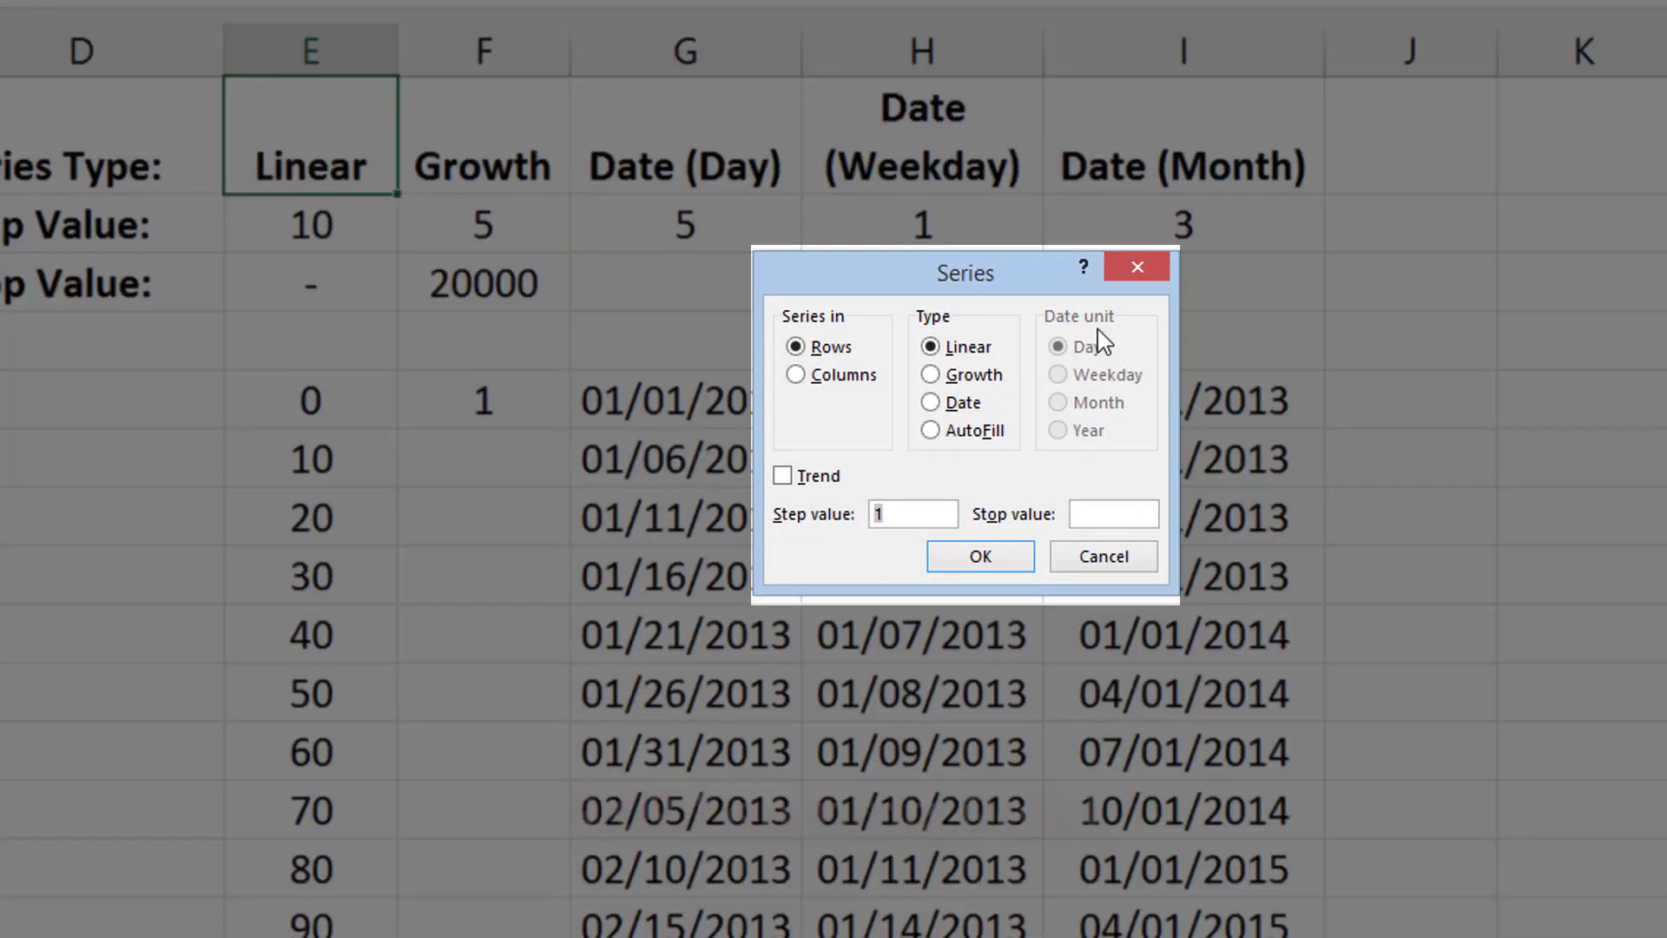
- Examine the Date type's Weekday, Month and Year units and the Linear type, and close the Series dialog without filling
{"action": "left_click", "coordinate": [955, 405]}
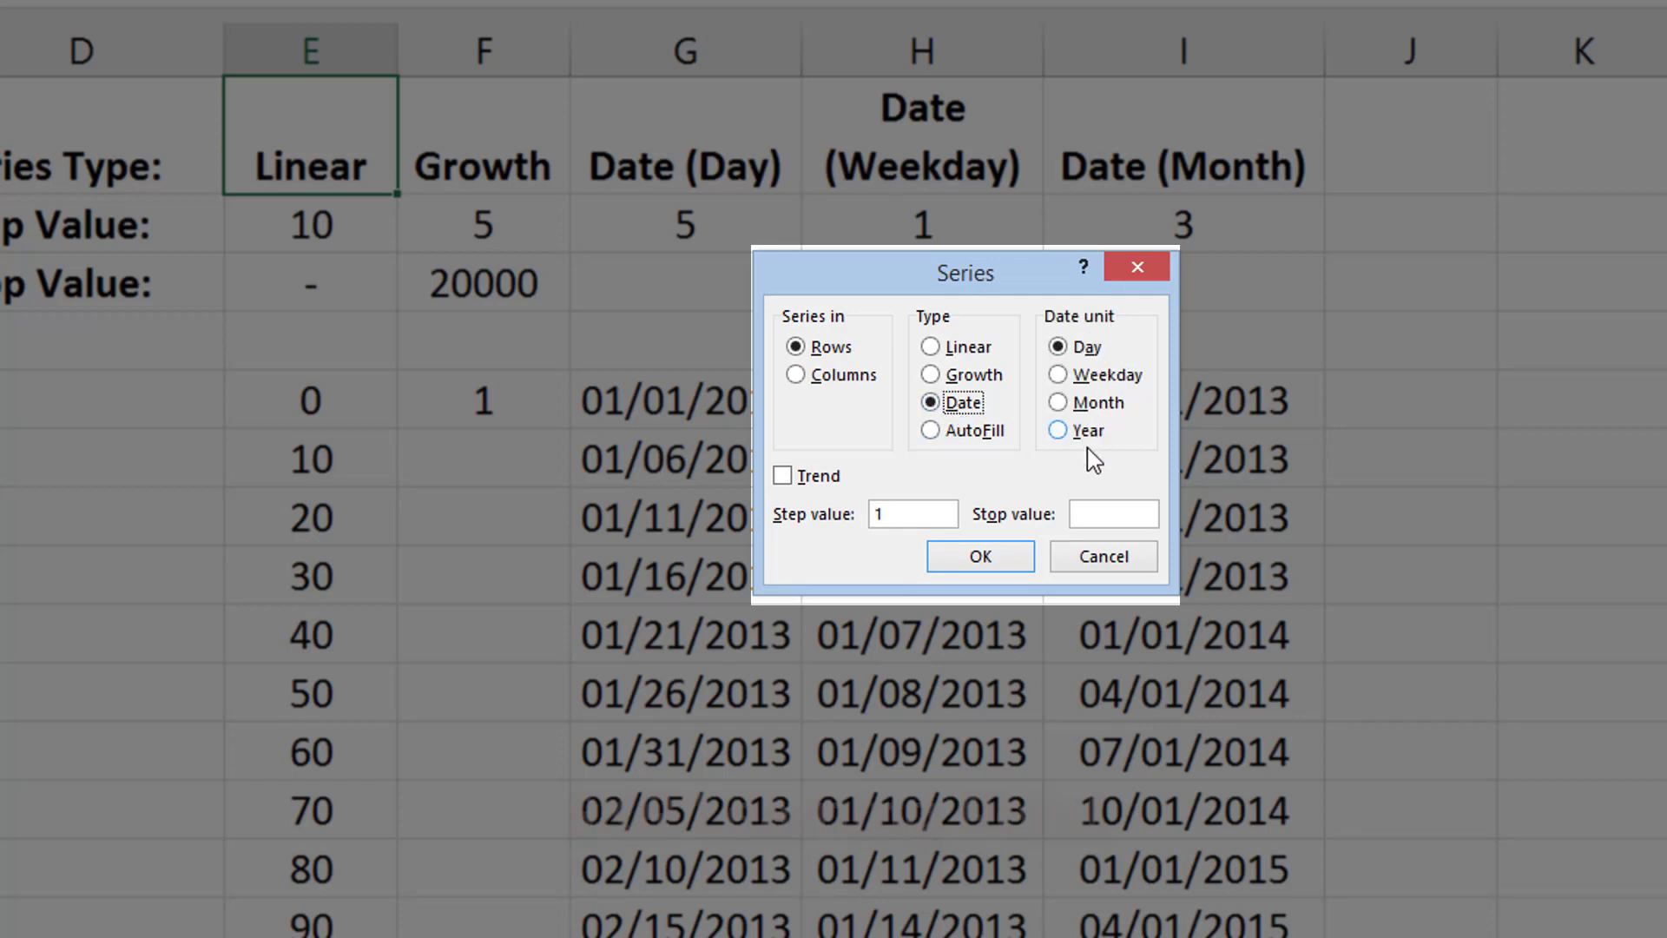
{"action": "left_click", "coordinate": [1094, 380]}
{"action": "left_click", "coordinate": [1093, 403]}
{"action": "left_click", "coordinate": [1086, 431]}
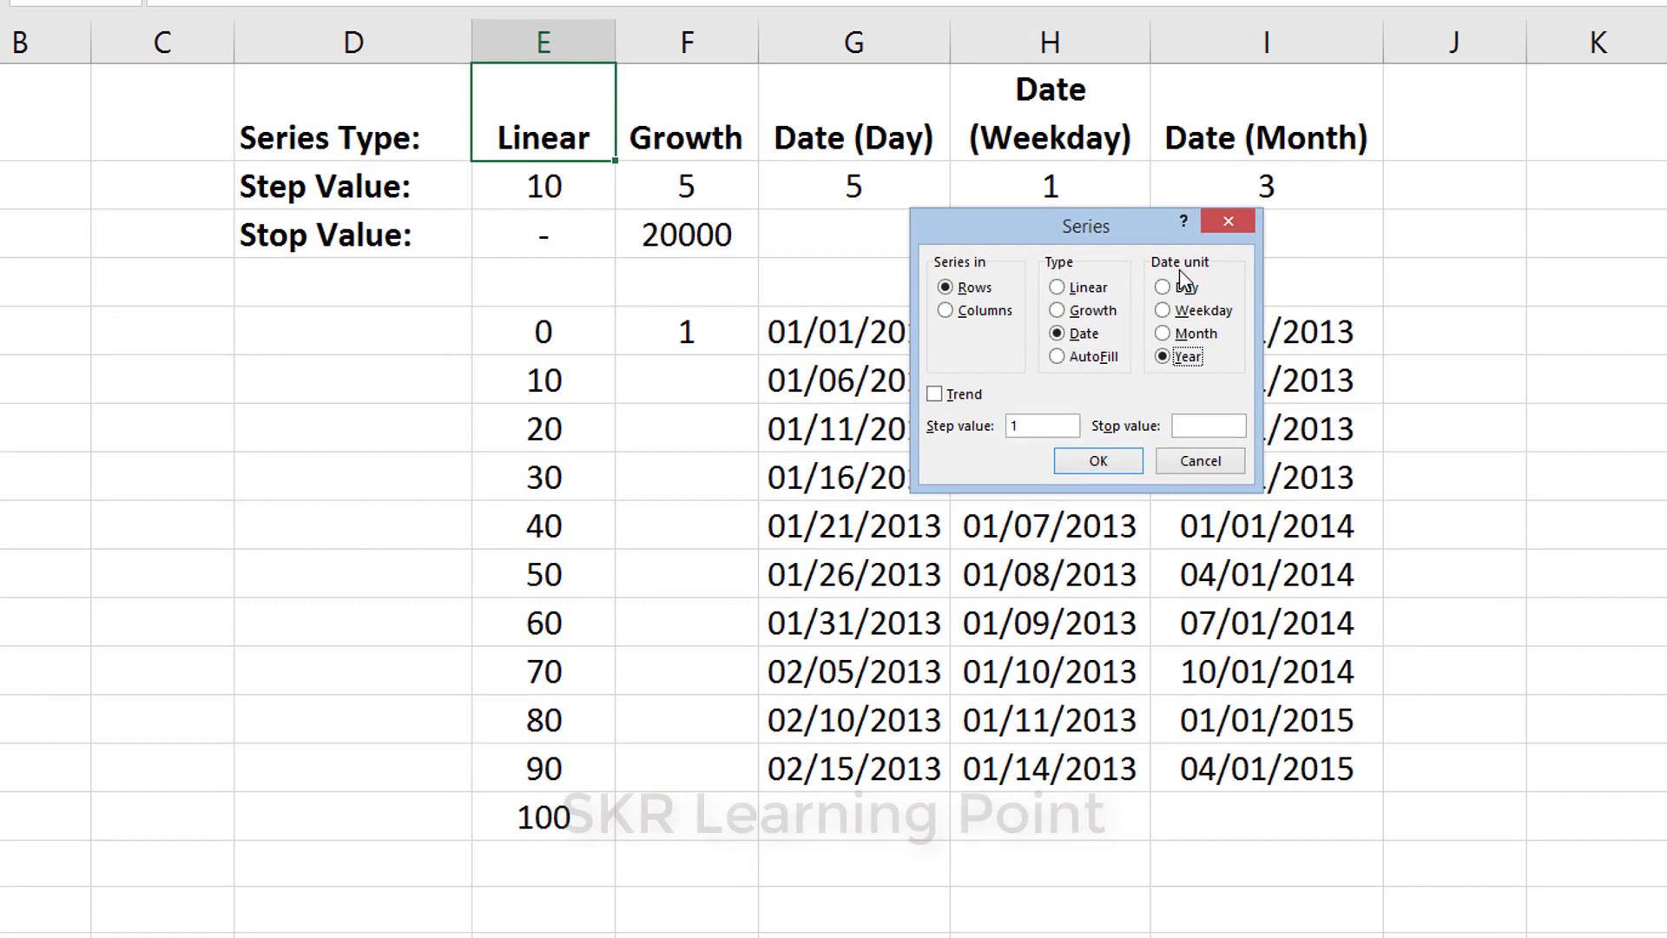
{"action": "left_click", "coordinate": [1077, 288]}
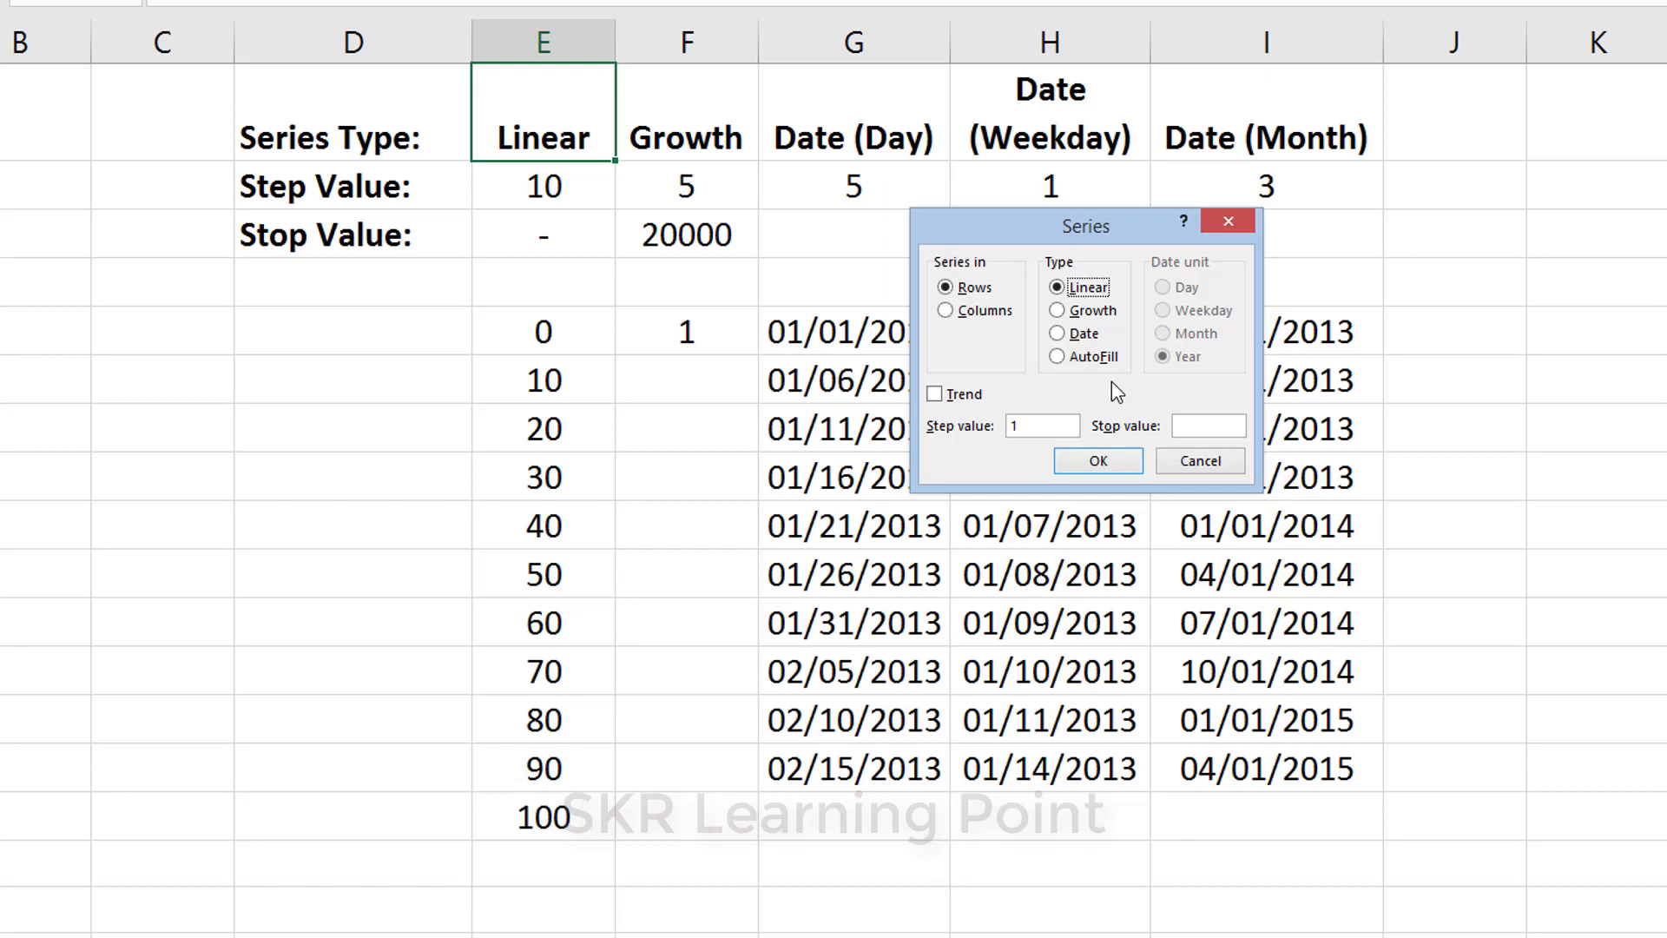
{"action": "double_click", "coordinate": [1032, 427]}
{"action": "left_click", "coordinate": [1229, 222]}
- Clear the existing Linear series from E5 down to E16
{"action": "left_click", "coordinate": [540, 335]}
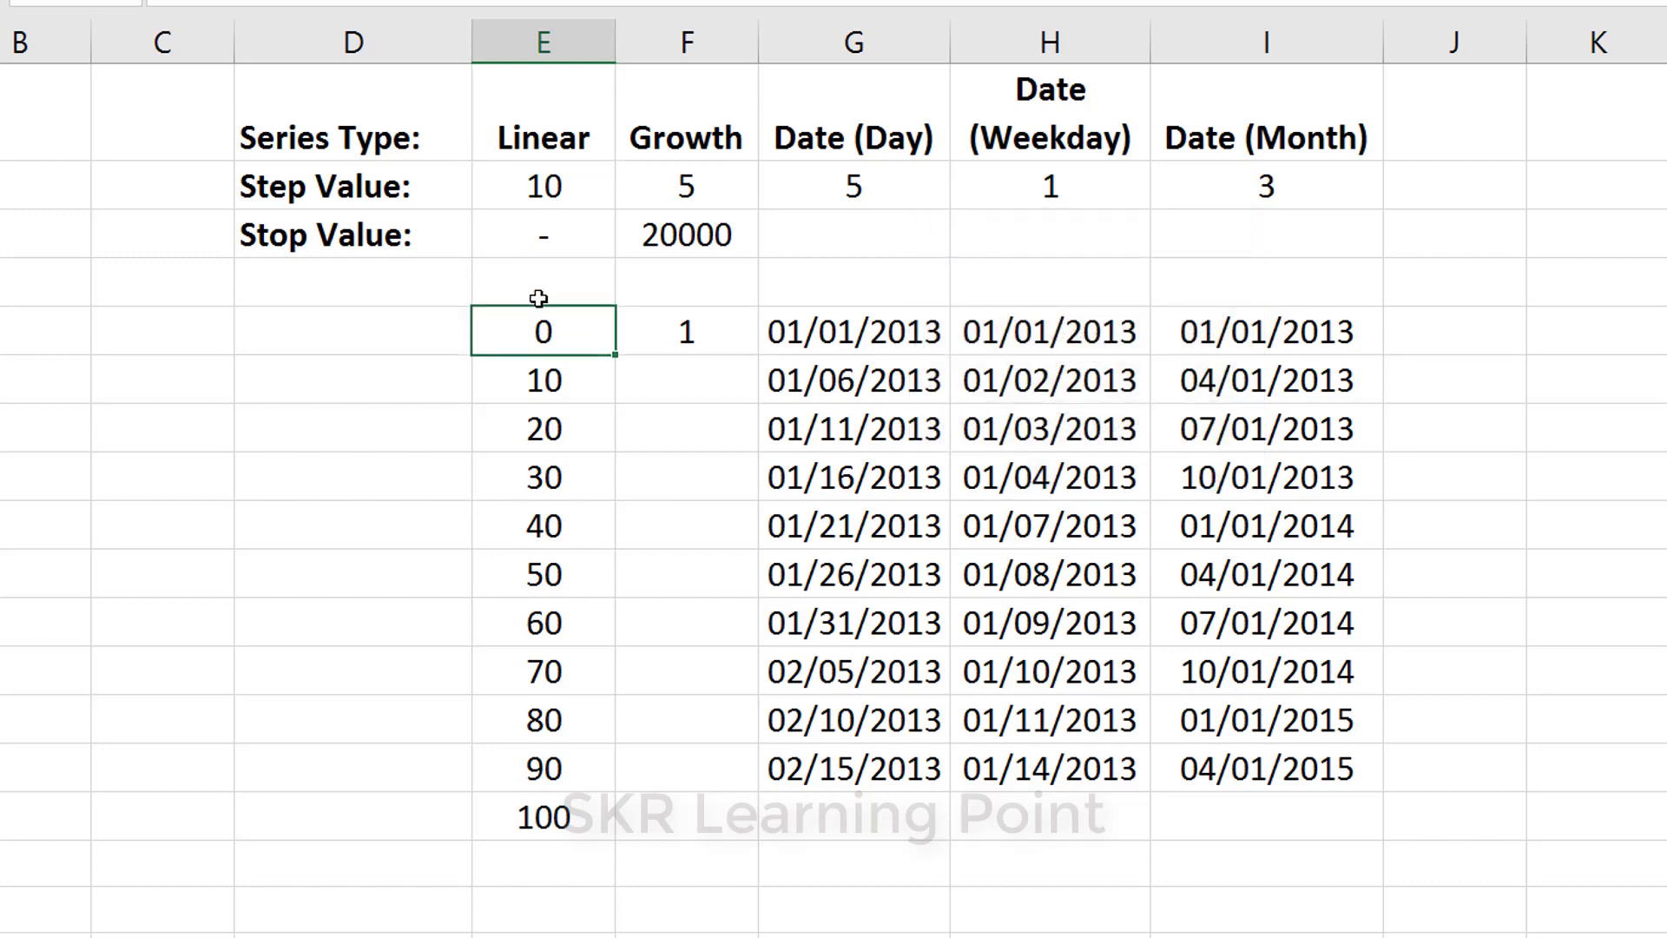
{"action": "left_click", "coordinate": [557, 148]}
{"action": "left_click_drag", "start_coordinate": [540, 330], "coordinate": [540, 854]}
{"action": "key", "text": "Delete"}
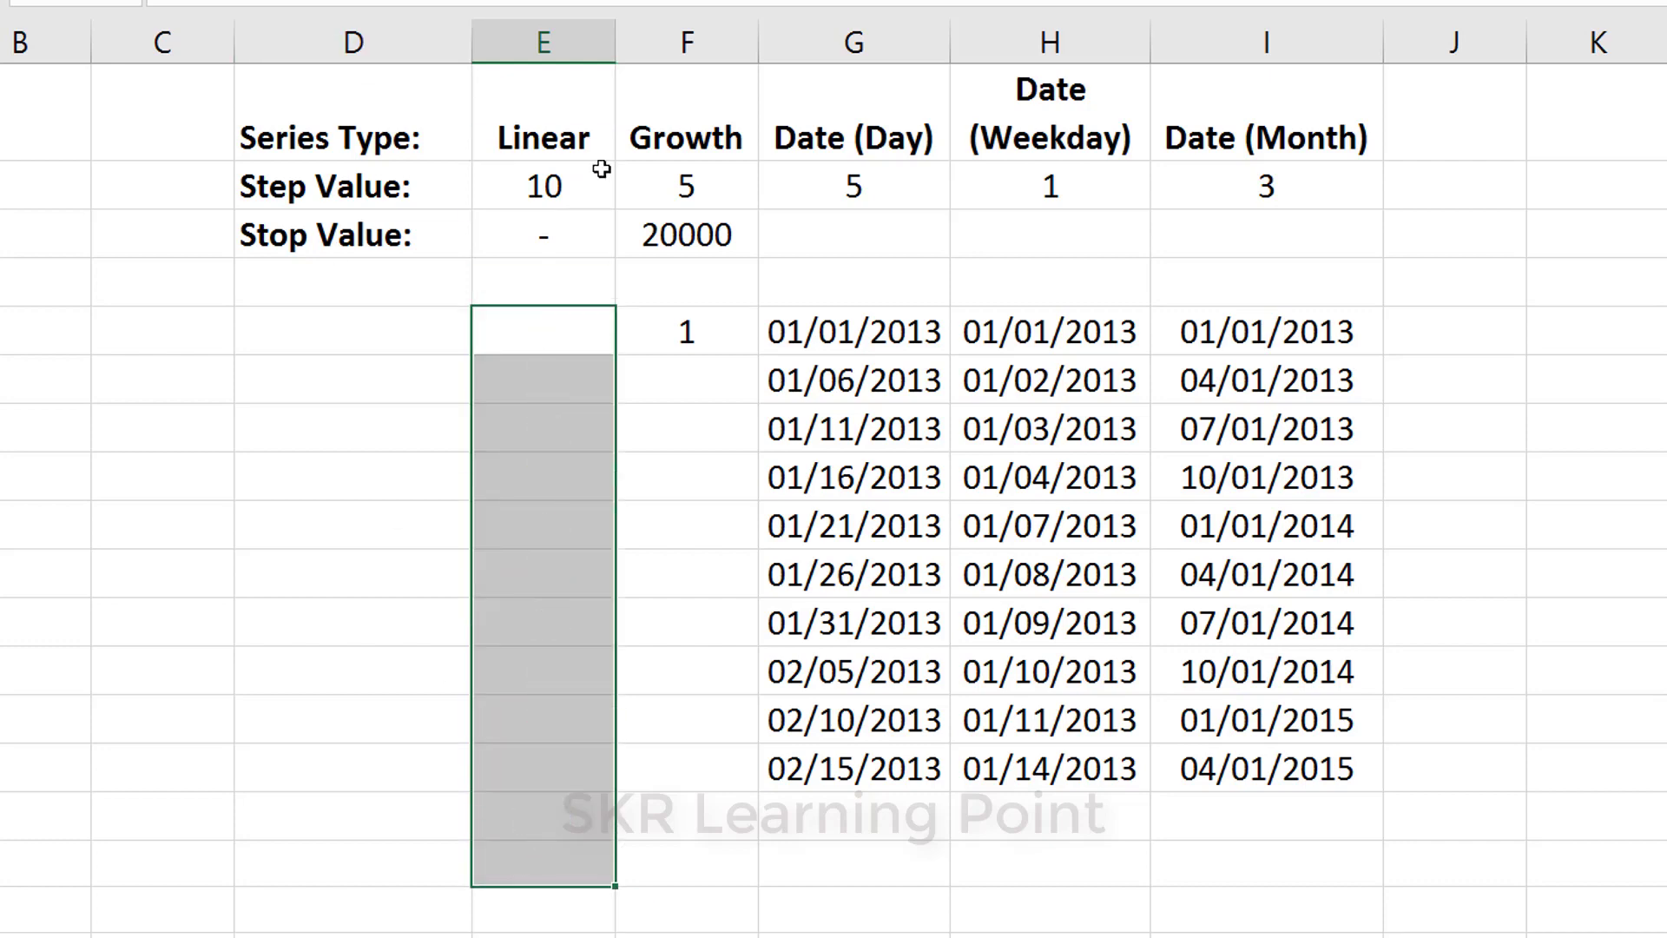
- Enter 0 in E5 as the starting value of the Linear series
{"action": "left_click", "coordinate": [569, 184]}
{"action": "left_click", "coordinate": [549, 295]}
{"action": "left_click", "coordinate": [549, 318]}
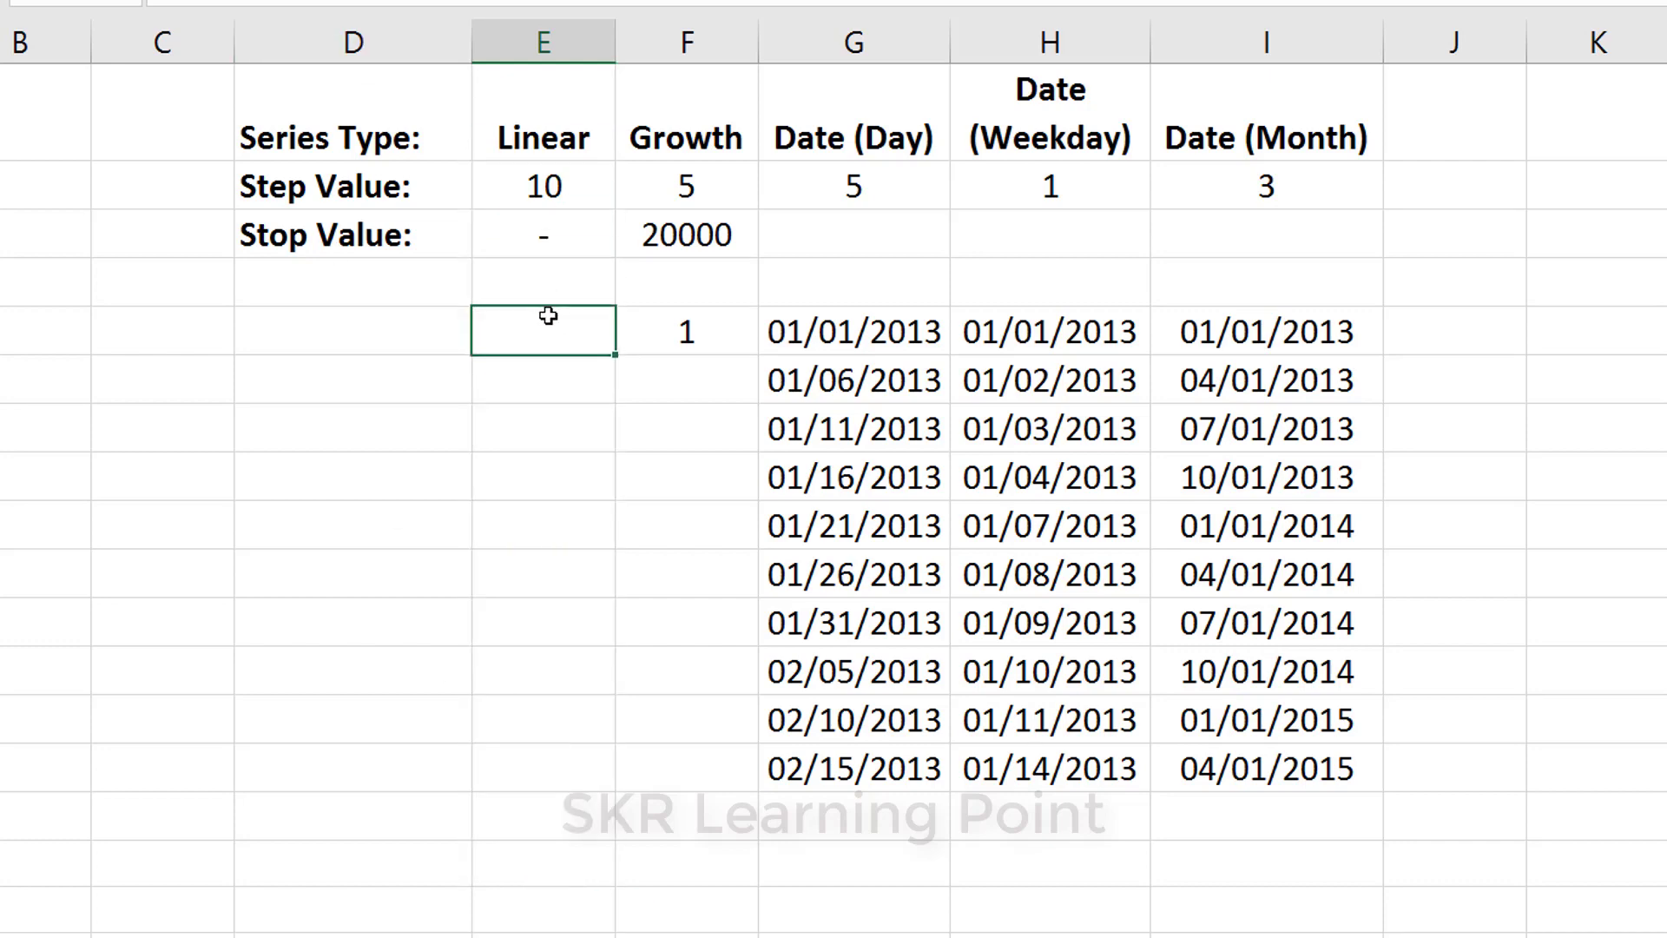
{"action": "type", "text": "1"}
{"action": "key", "text": "Up"}
{"action": "key", "text": "Down"}
{"action": "type", "text": "0"}
- Fill E5:E14 with a Linear series in columns using a step value of 10
{"action": "left_click_drag", "start_coordinate": [613, 352], "coordinate": [573, 748]}
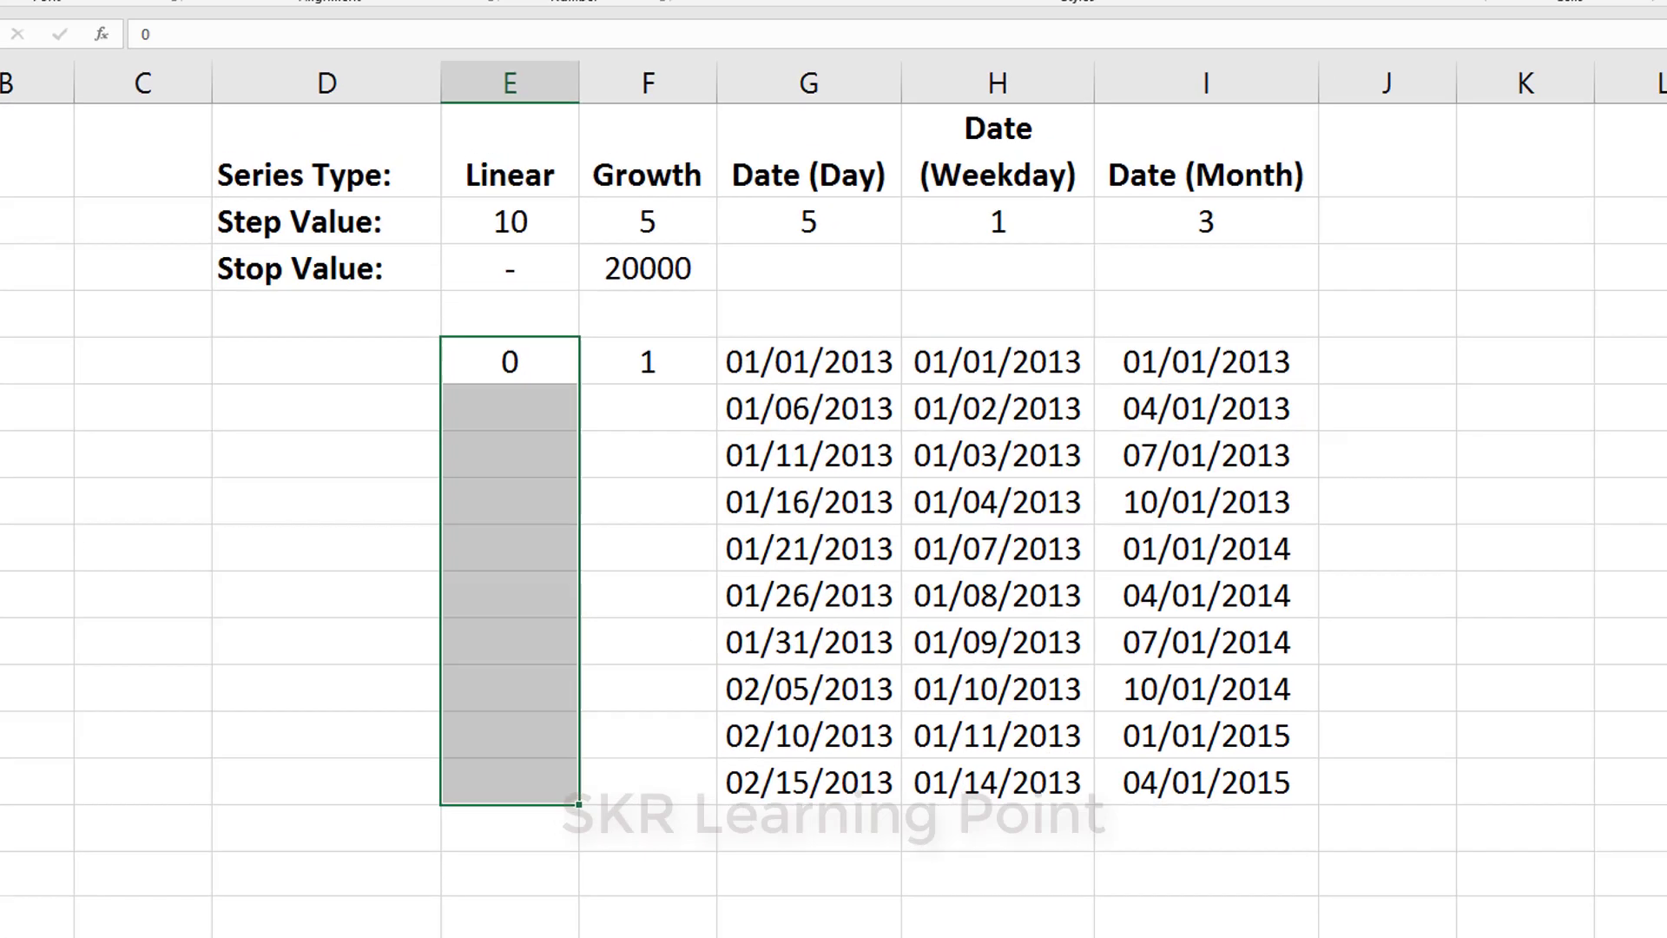
{"action": "left_click", "coordinate": [1416, 104]}
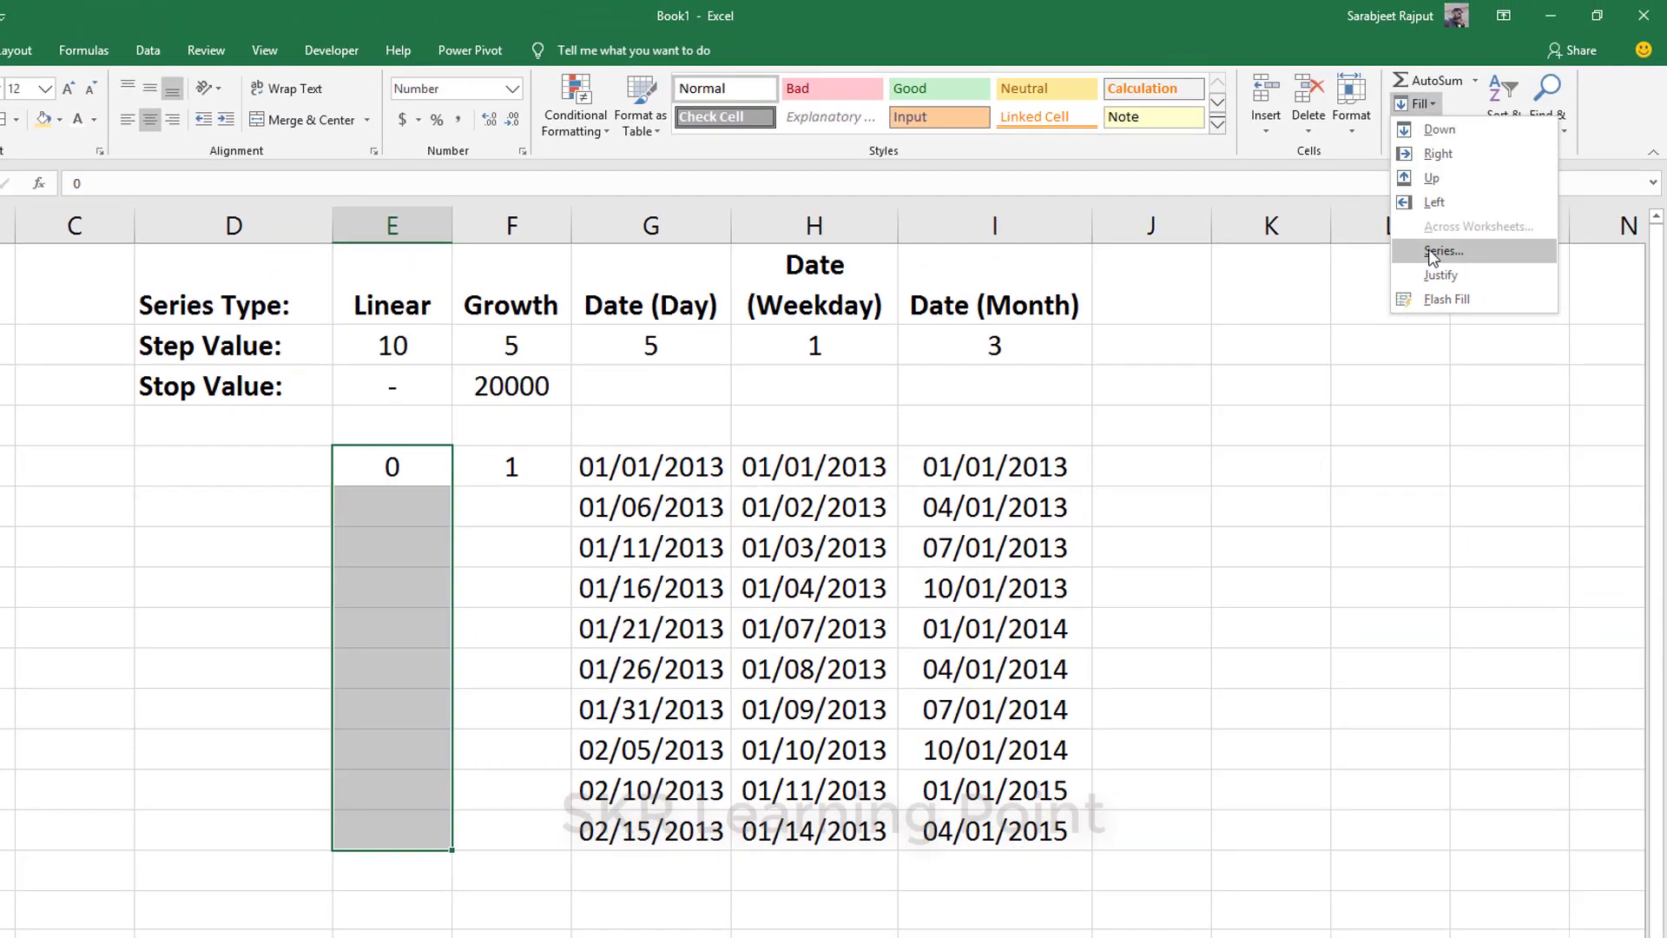
{"action": "left_click", "coordinate": [1429, 251]}
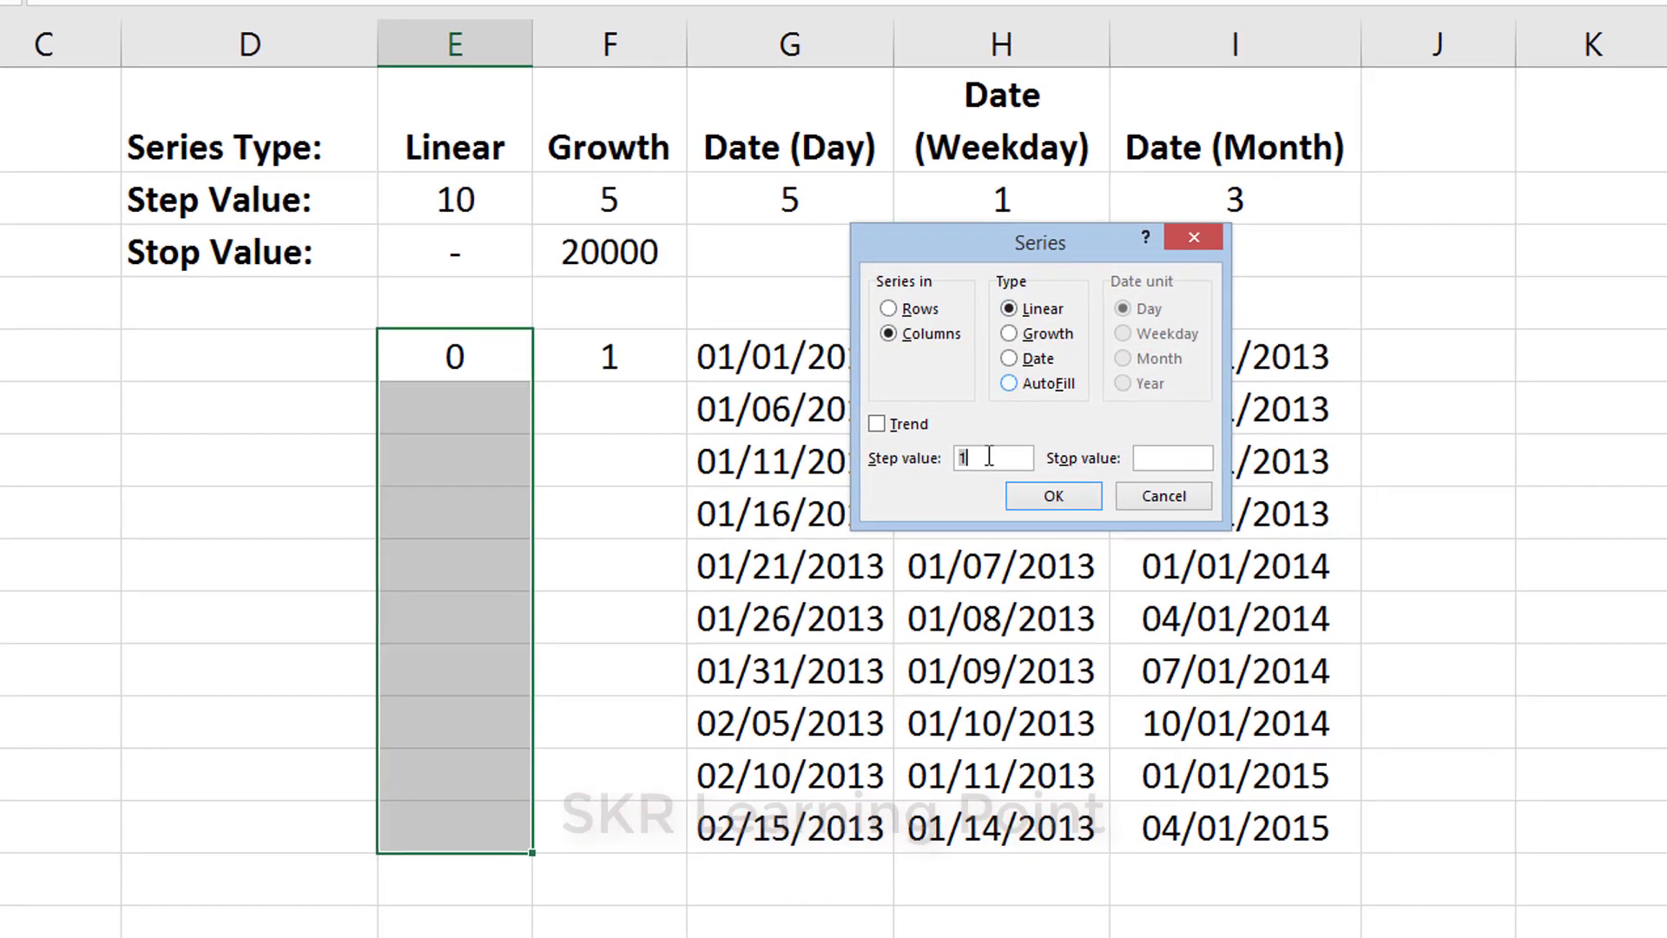
{"action": "type", "text": "10"}
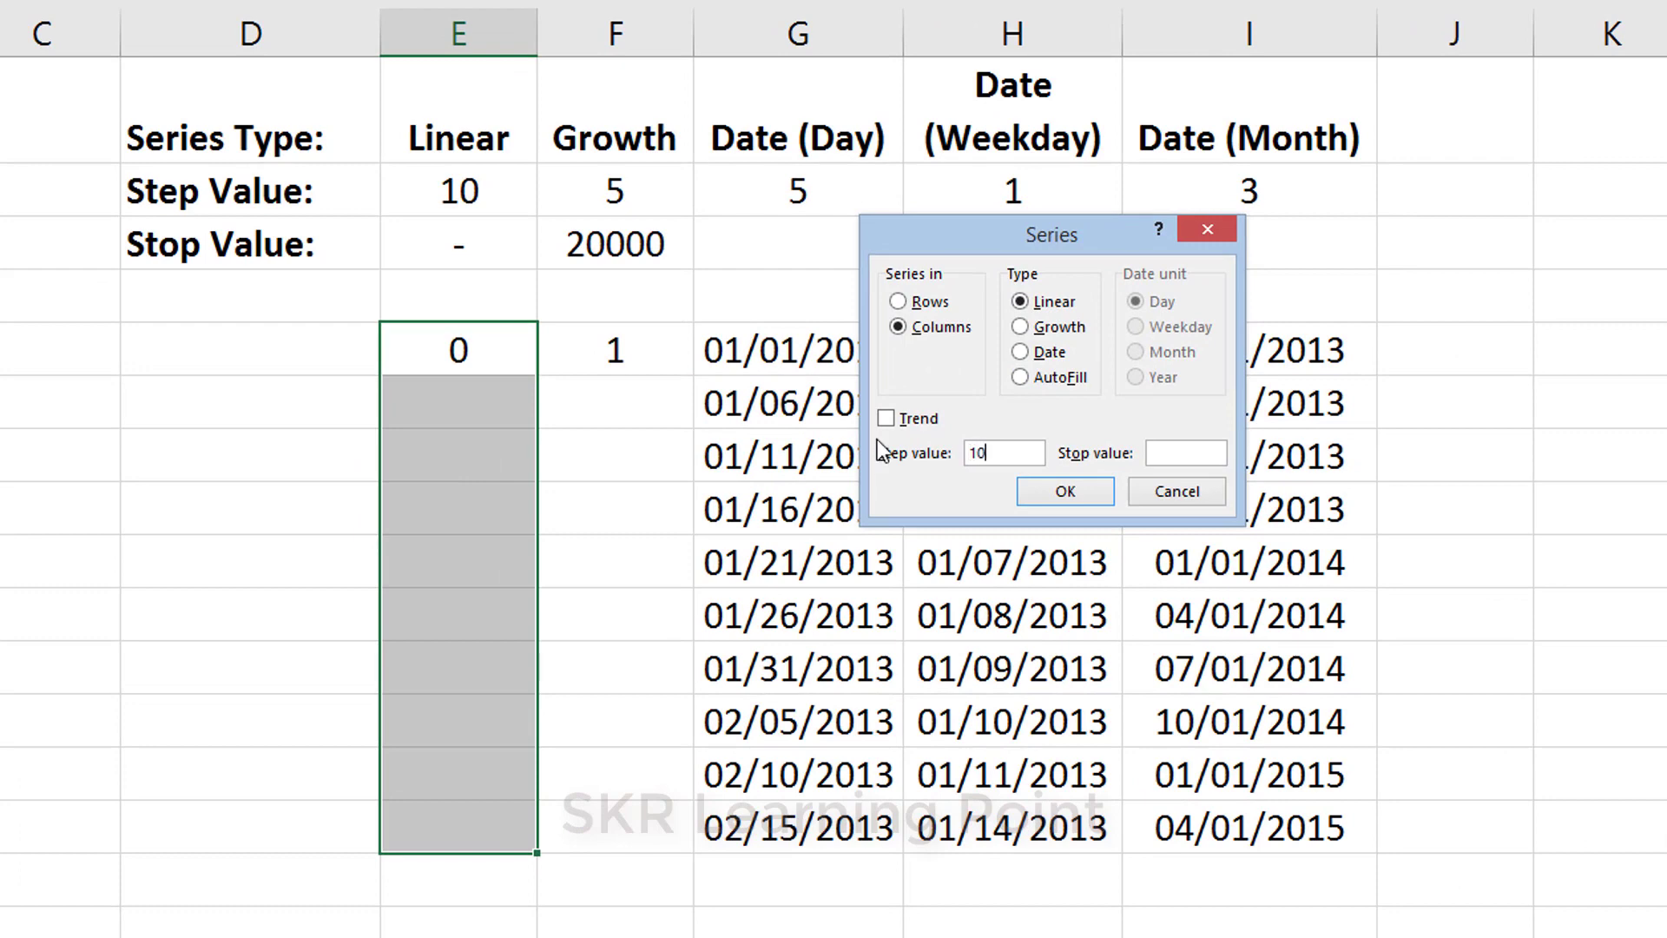
{"action": "left_click", "coordinate": [1069, 492]}
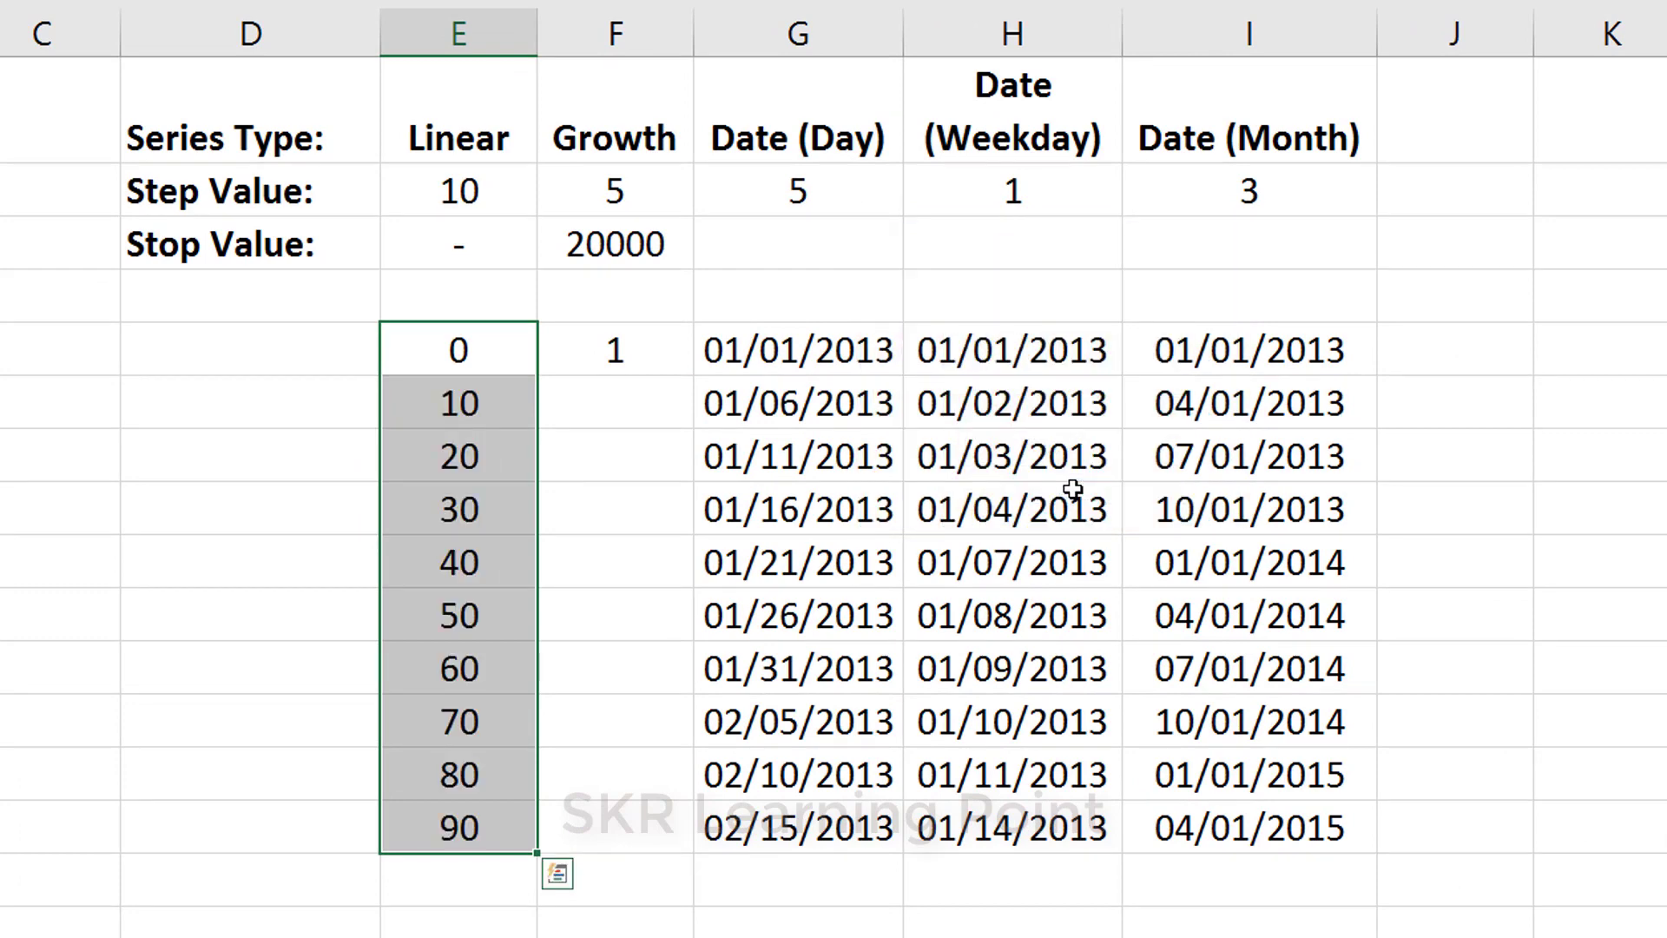
{"action": "left_click", "coordinate": [487, 402]}
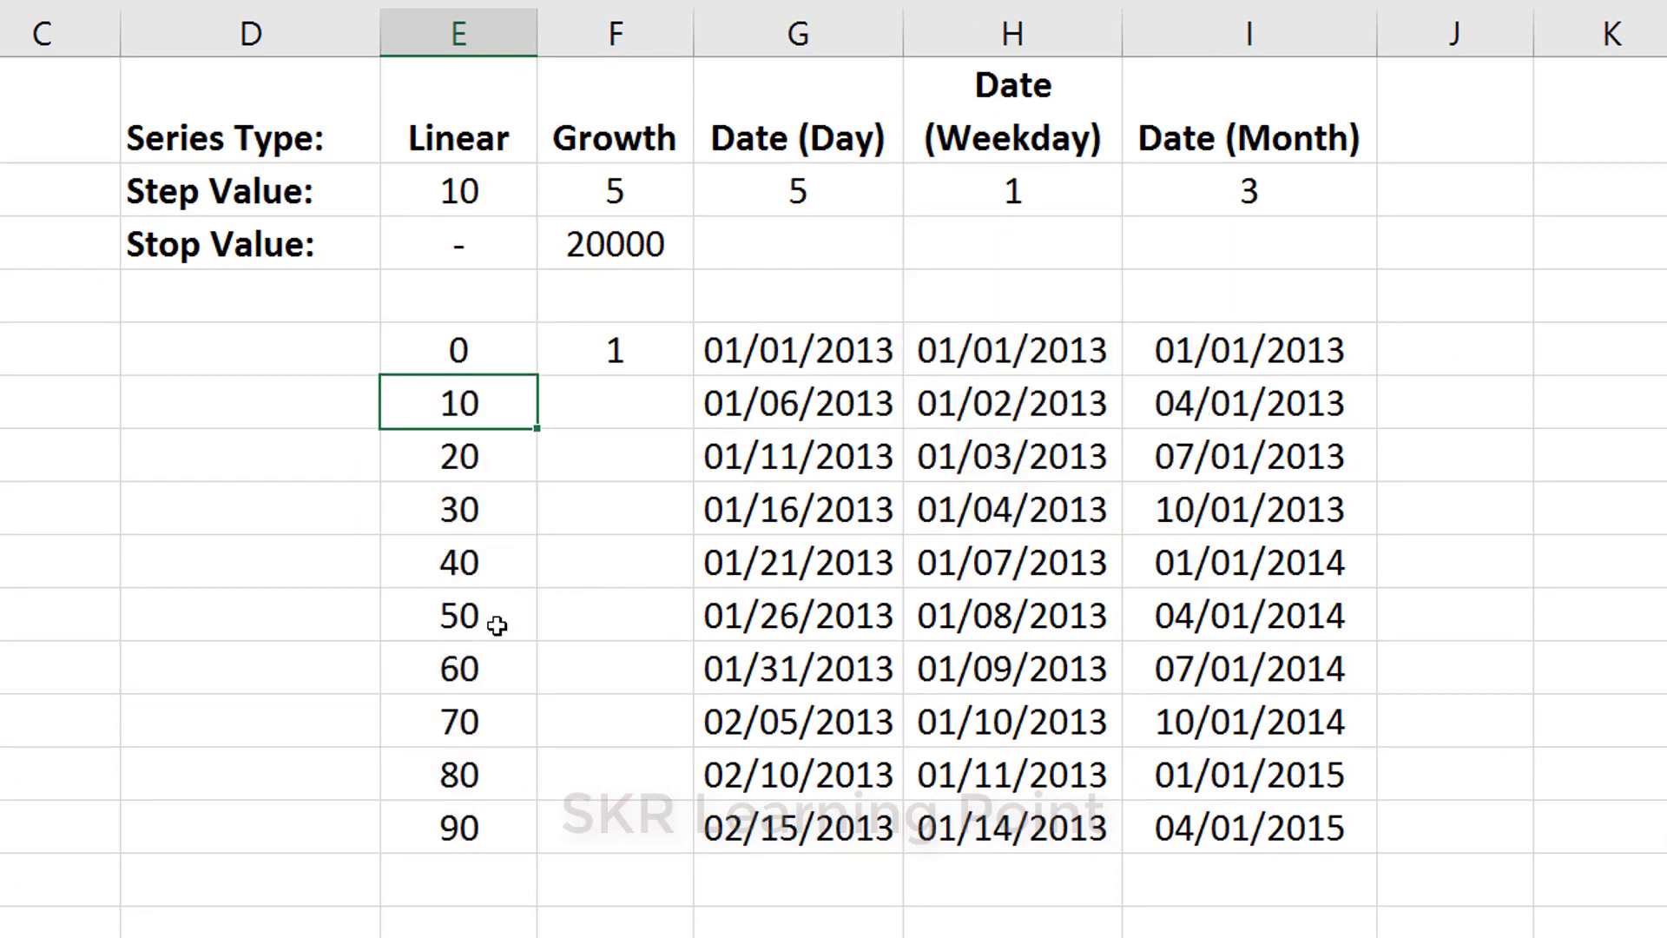
{"action": "left_click", "coordinate": [495, 730]}
{"action": "left_click_drag", "start_coordinate": [487, 826], "coordinate": [484, 338]}
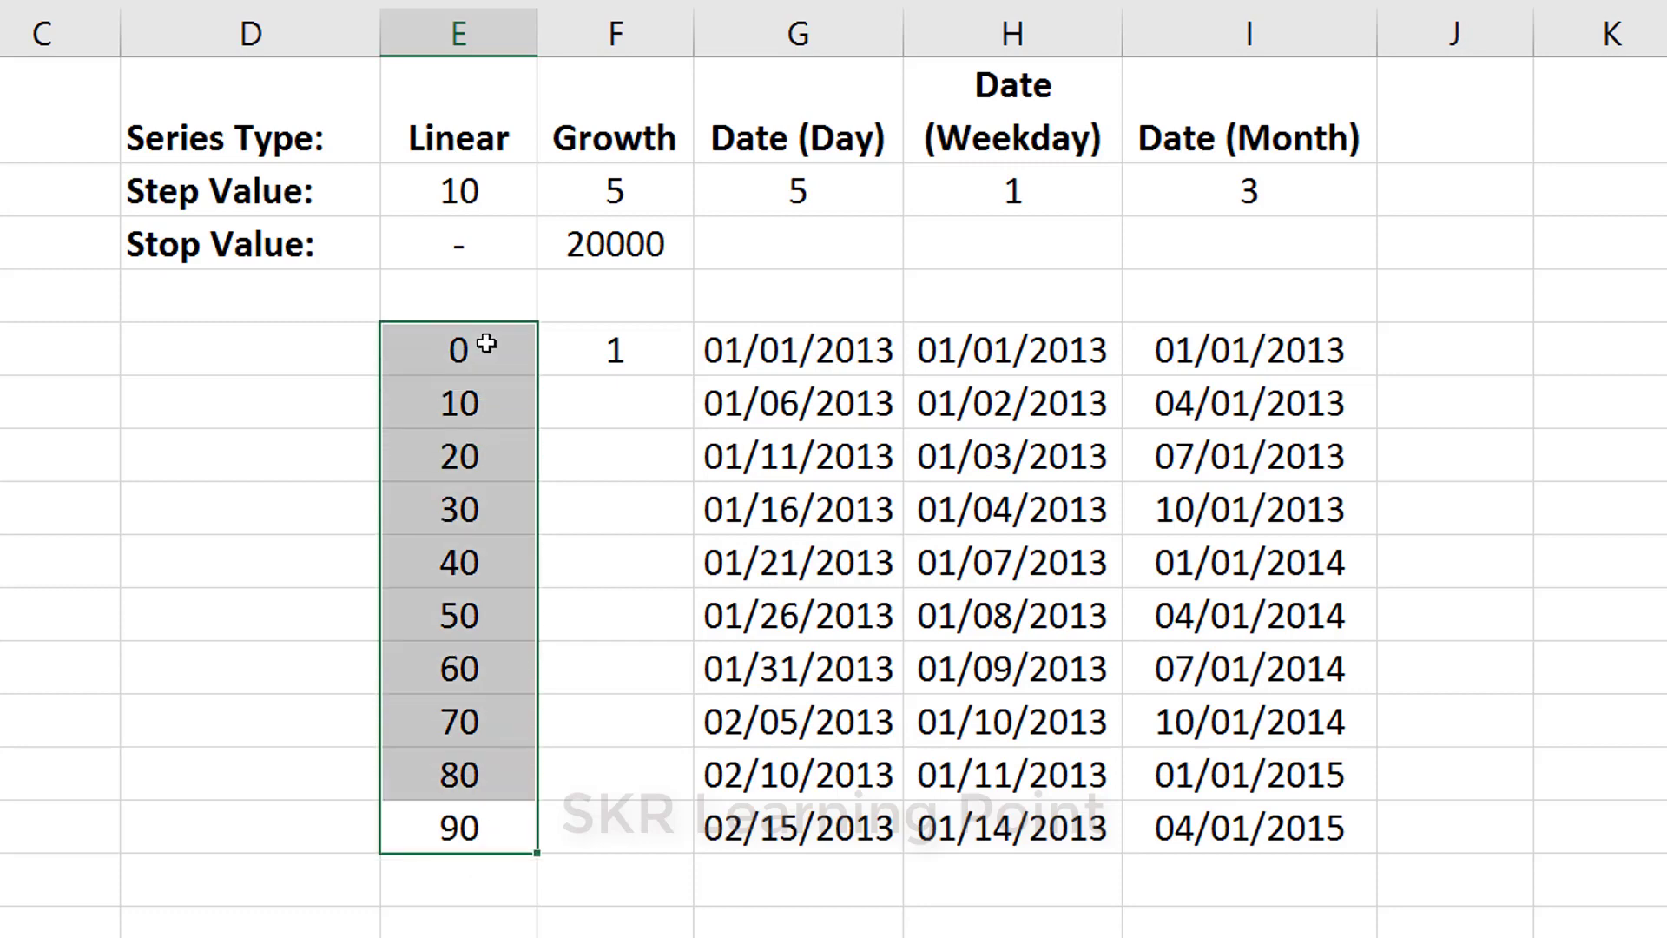
- Try a Growth series in F5:F14 with a step value of 5 and no stop value, and undo it
{"action": "left_click", "coordinate": [641, 190]}
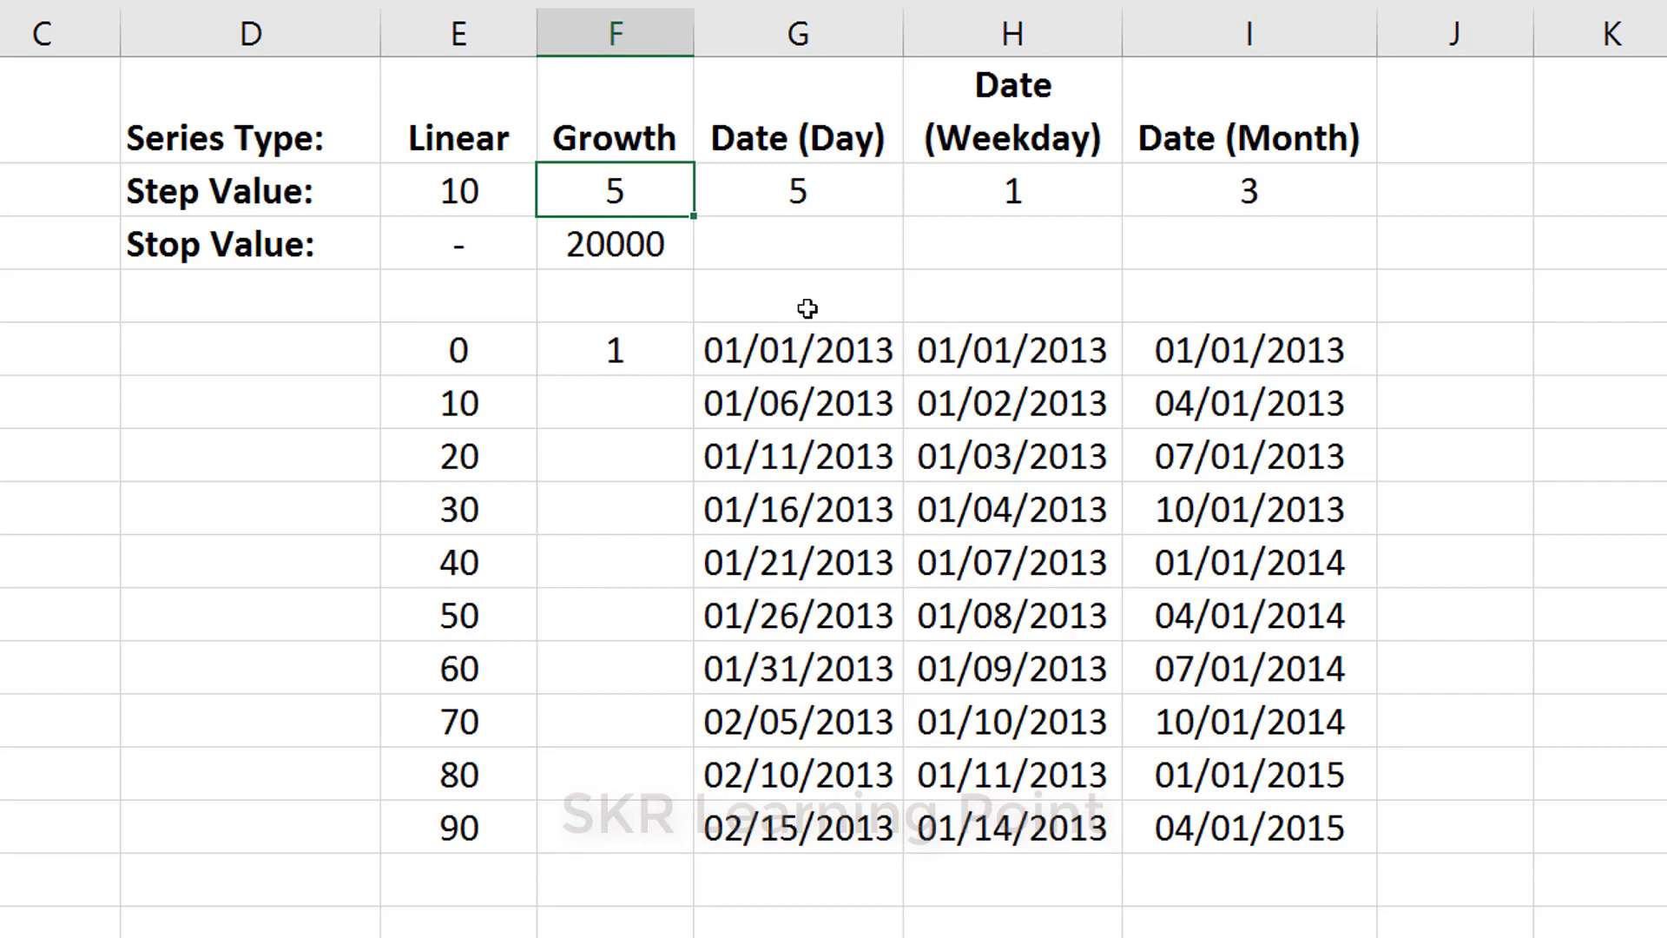
{"action": "left_click_drag", "start_coordinate": [625, 343], "coordinate": [576, 826]}
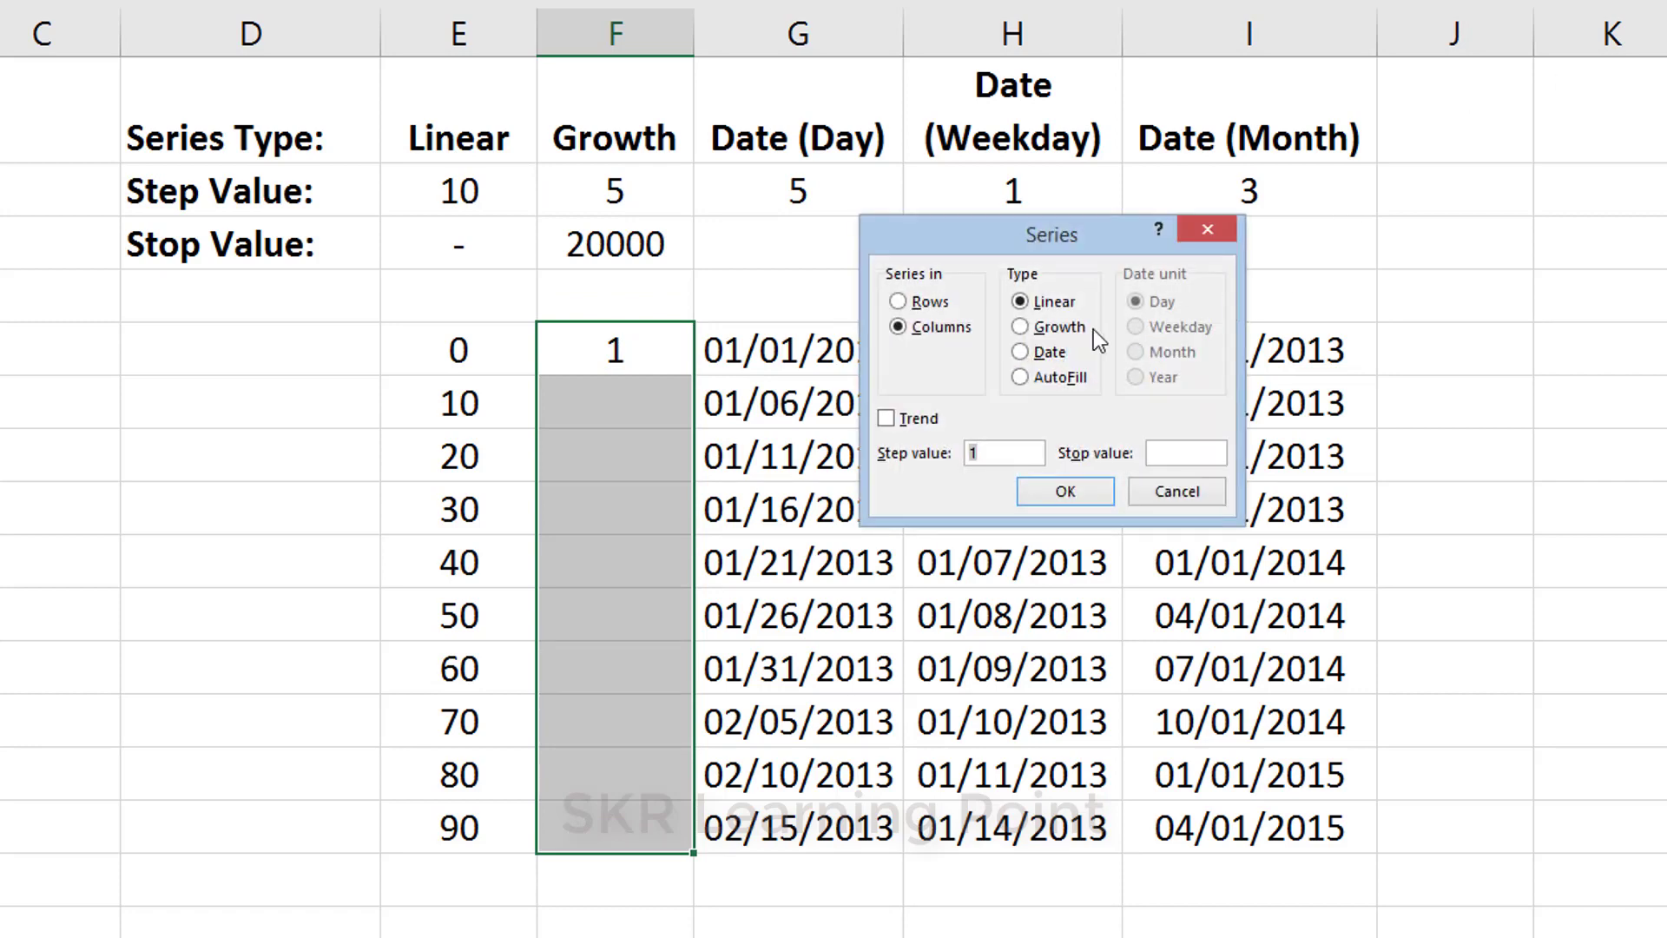
{"action": "left_click", "coordinate": [1060, 327]}
{"action": "left_click_drag", "start_coordinate": [1071, 236], "coordinate": [1420, 191]}
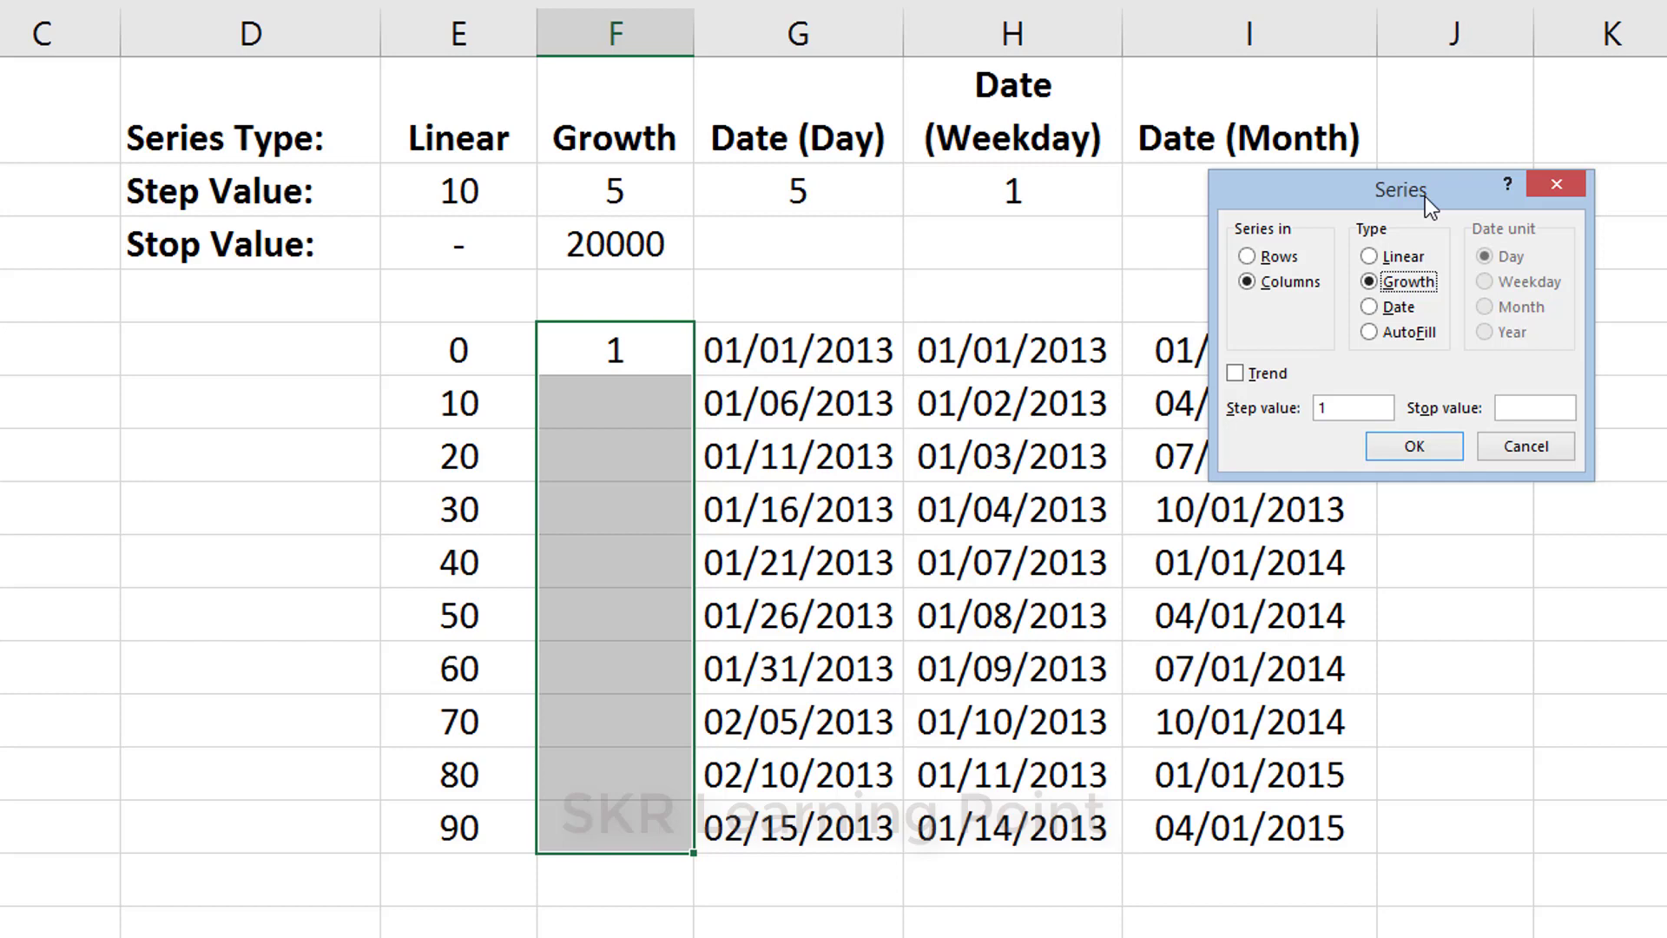
{"action": "double_click", "coordinate": [1356, 408]}
{"action": "type", "text": "5"}
{"action": "left_click", "coordinate": [1416, 447]}
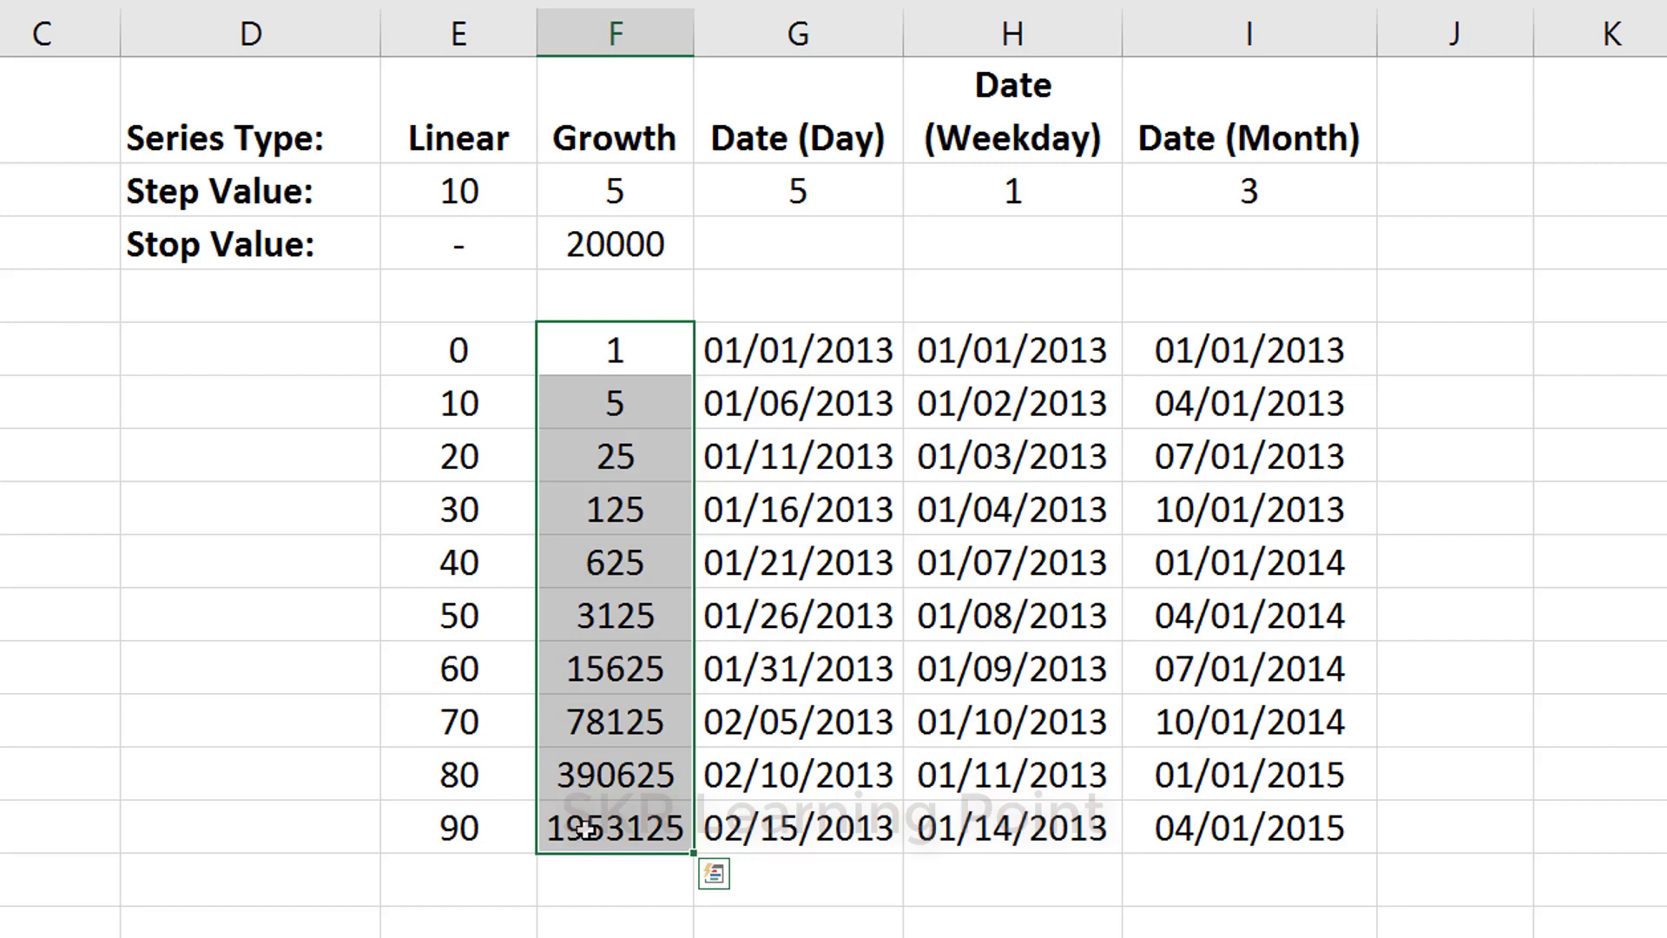
{"action": "key", "text": "ctrl+z"}
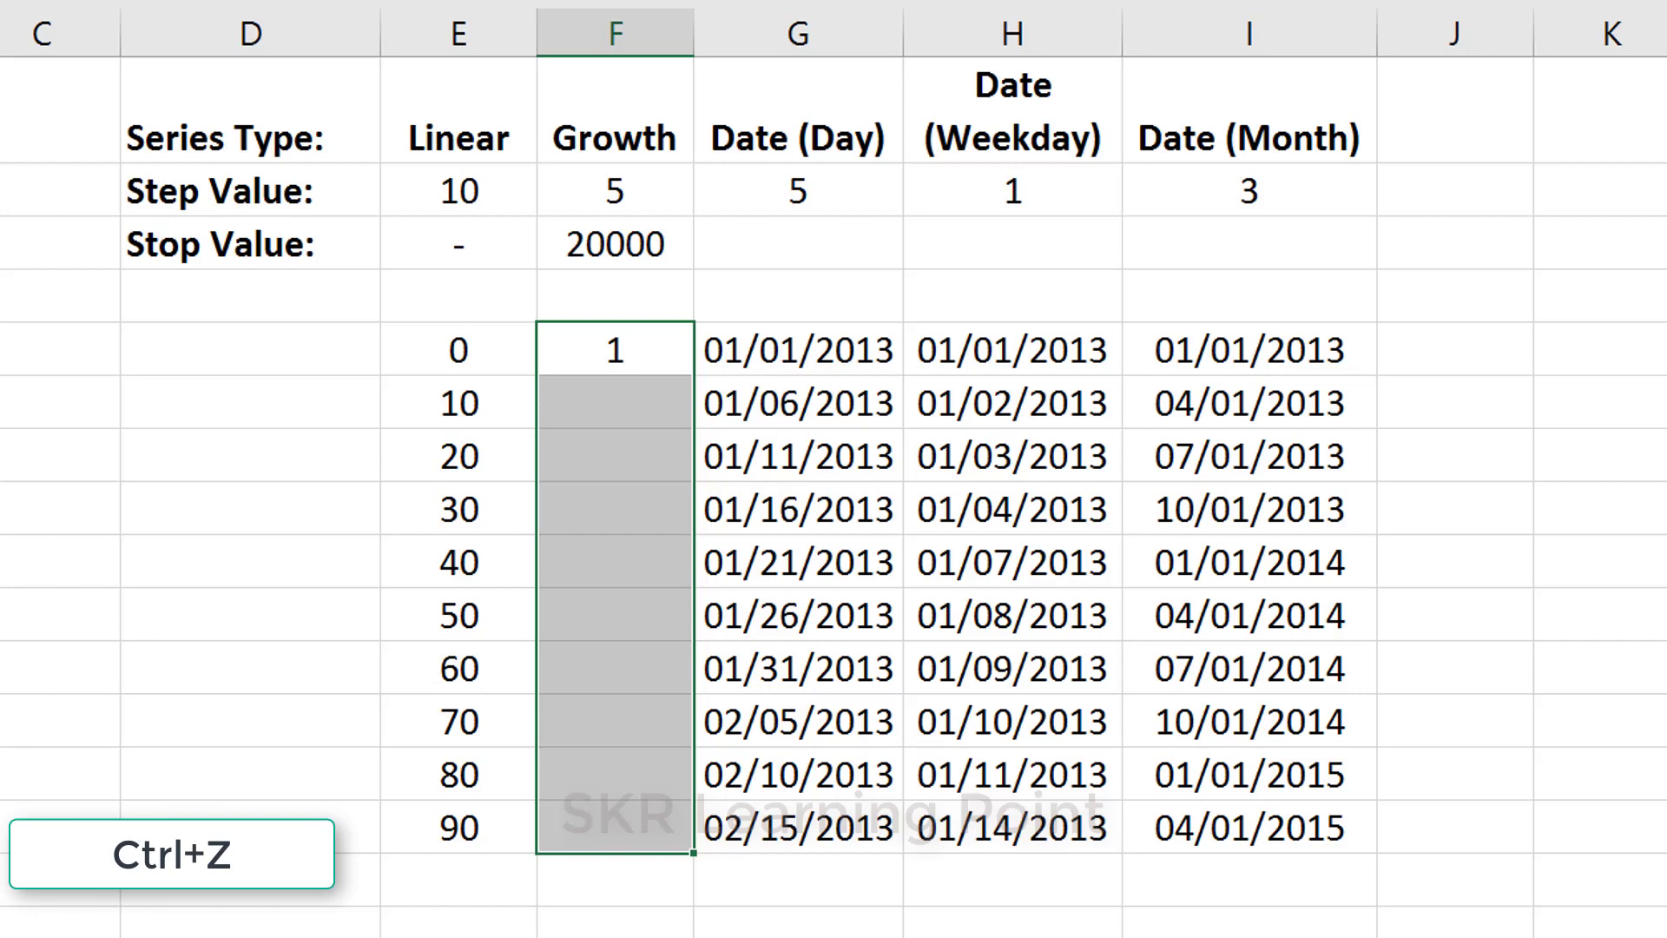
- Fill F5:F14 with a Growth series using a step value of 5 and a stop value of 20000
{"action": "key", "text": "alt+h"}
{"action": "key", "text": "f"}
{"action": "key", "text": "i"}
{"action": "key", "text": "s"}
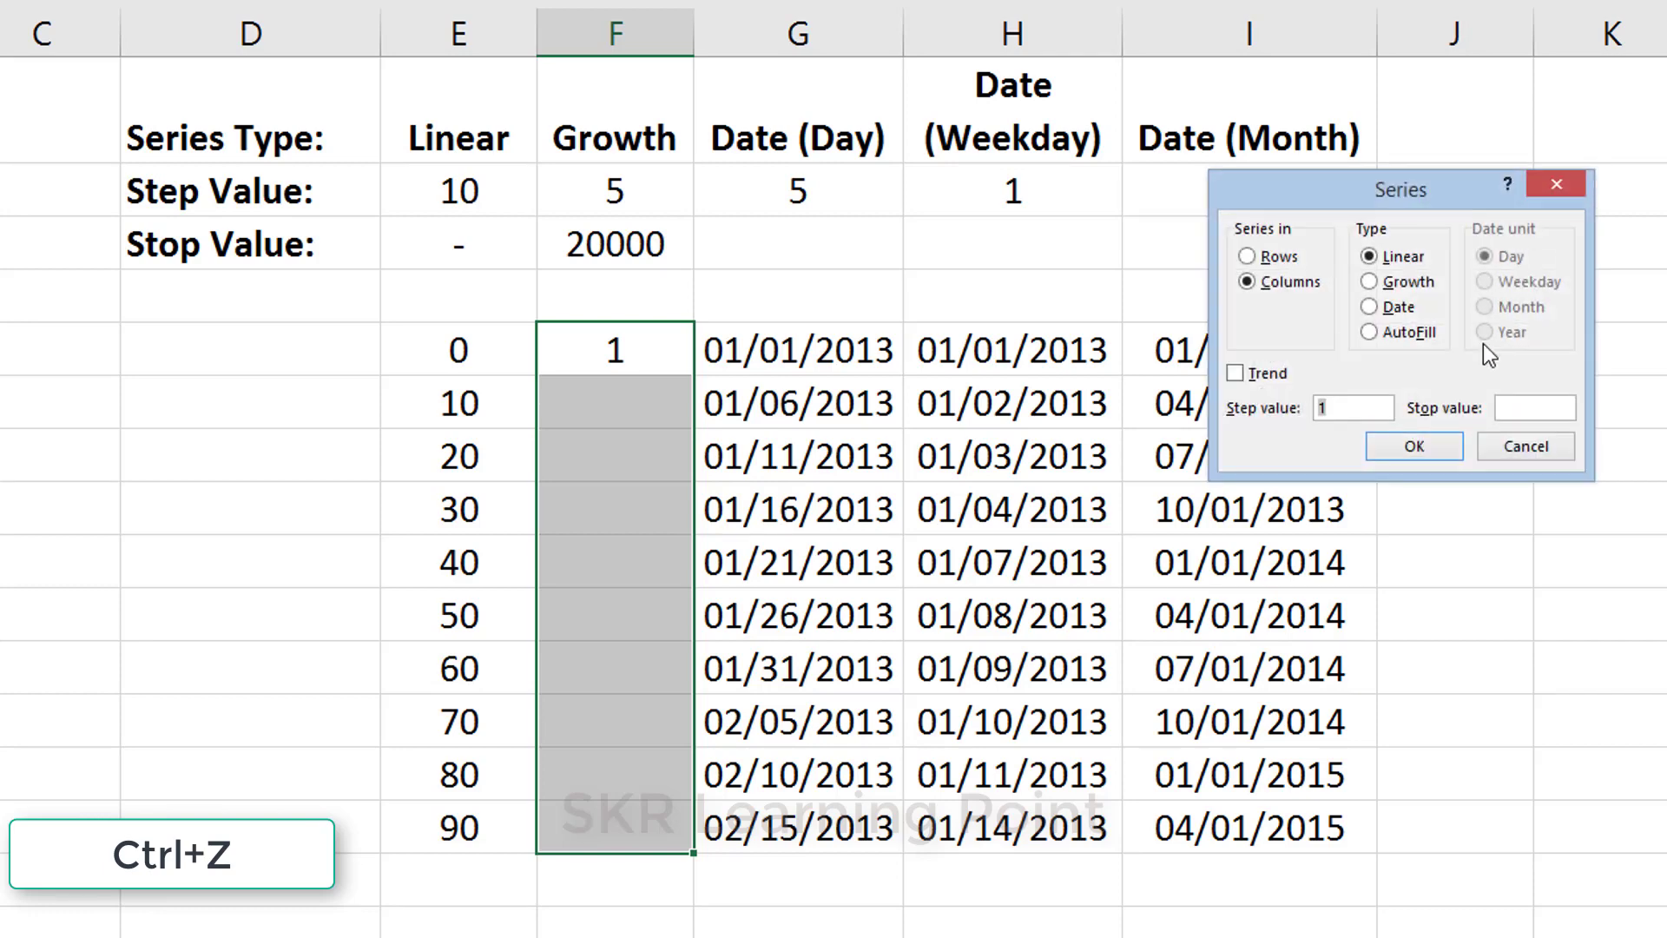
{"action": "left_click", "coordinate": [1403, 284]}
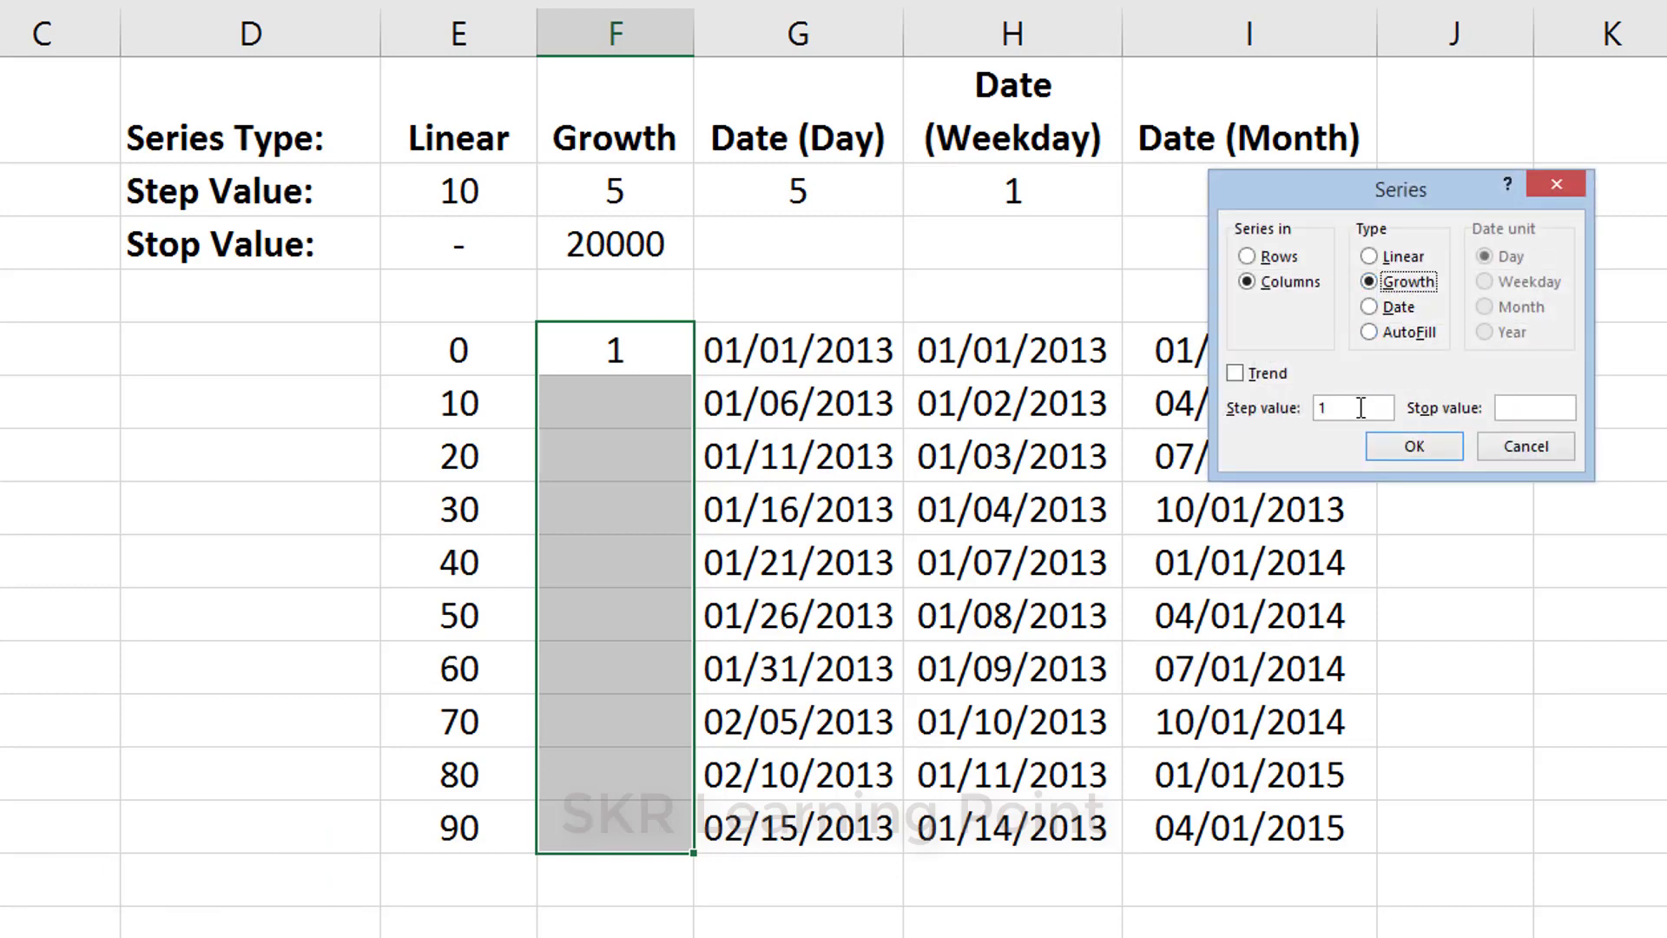
{"action": "type", "text": "5"}
{"action": "left_click", "coordinate": [1540, 407]}
{"action": "type", "text": "20000"}
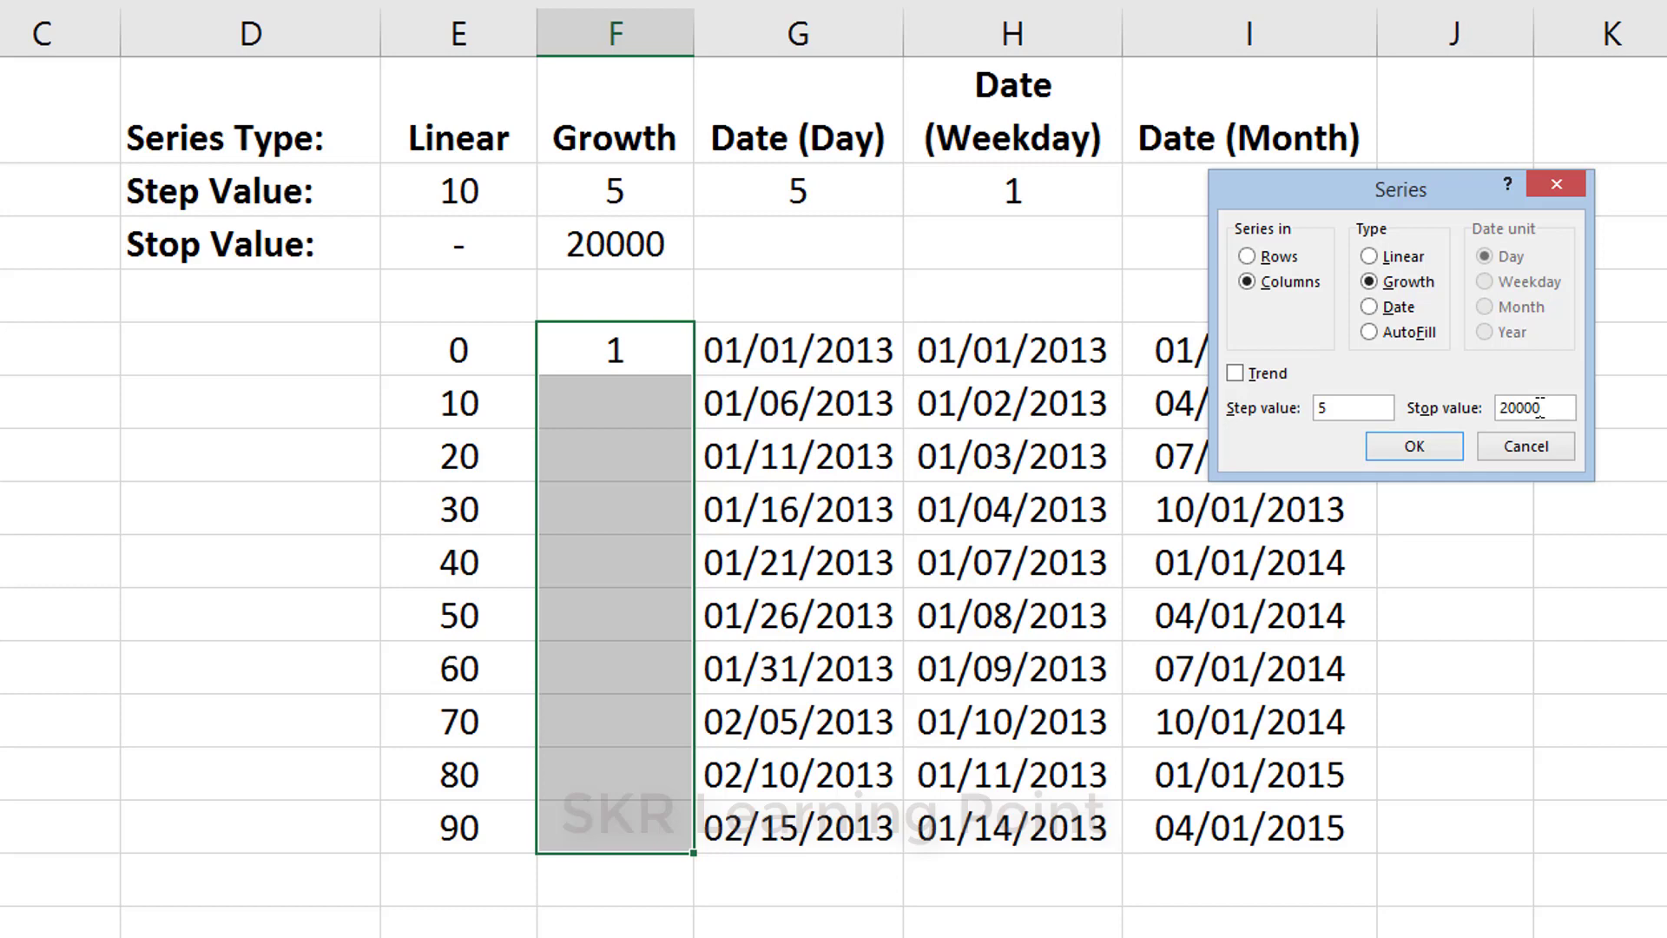
{"action": "left_click", "coordinate": [1450, 445]}
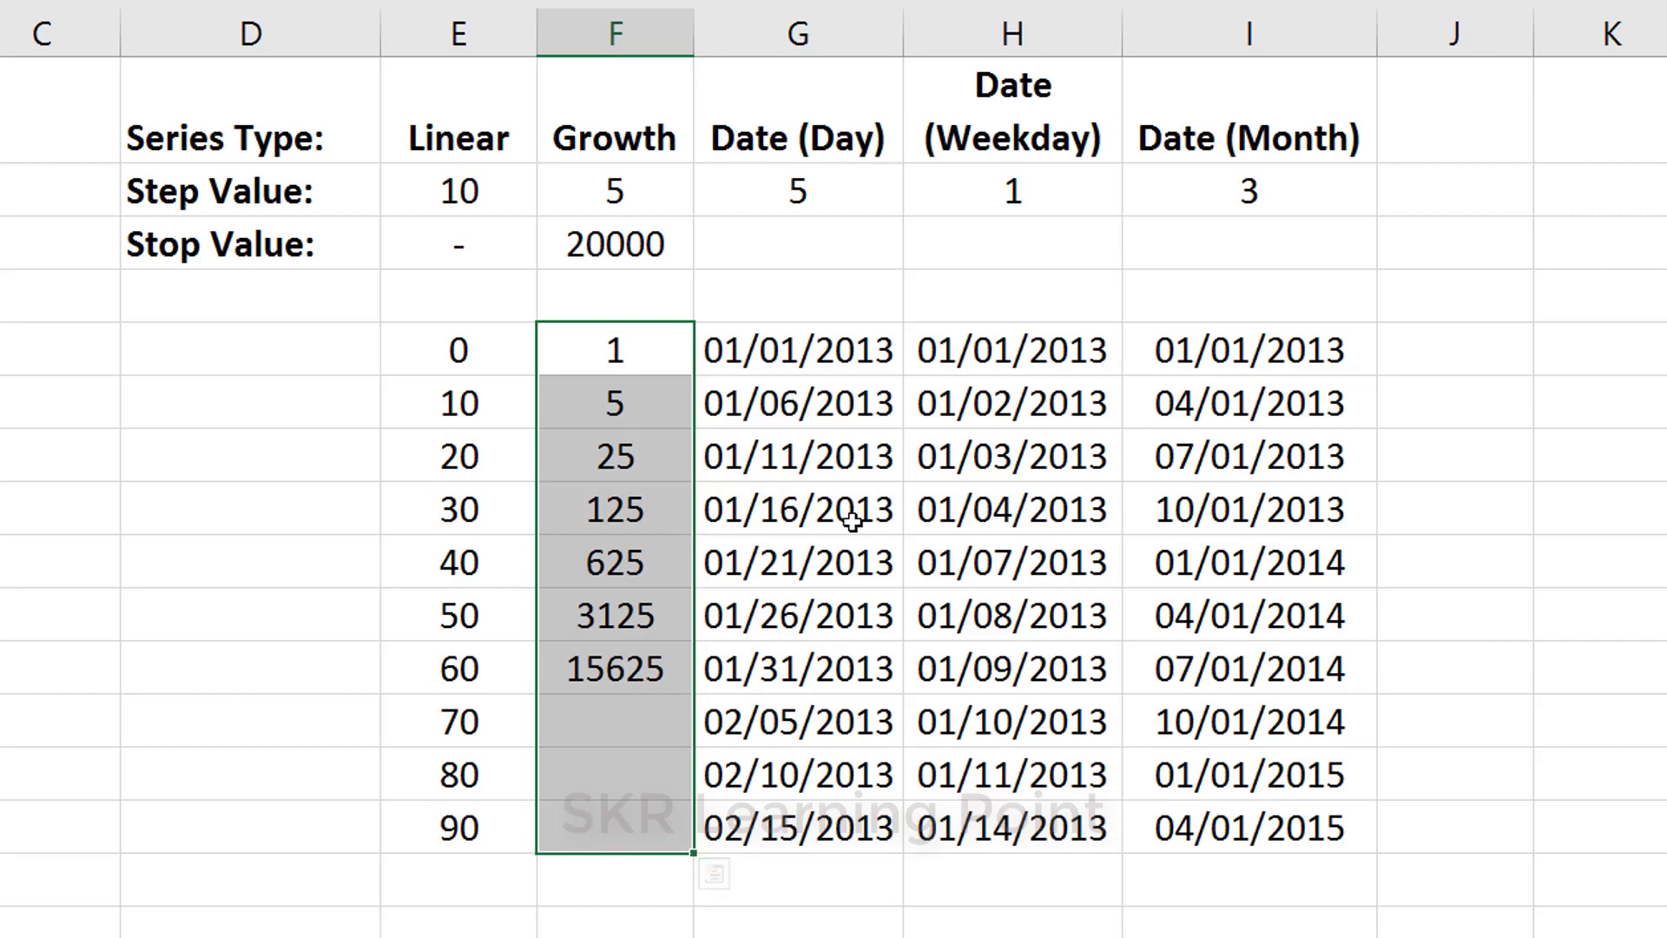
- Clear the dates below the starting date in the Date (Day) column, from G6 downward
{"action": "left_click", "coordinate": [851, 200]}
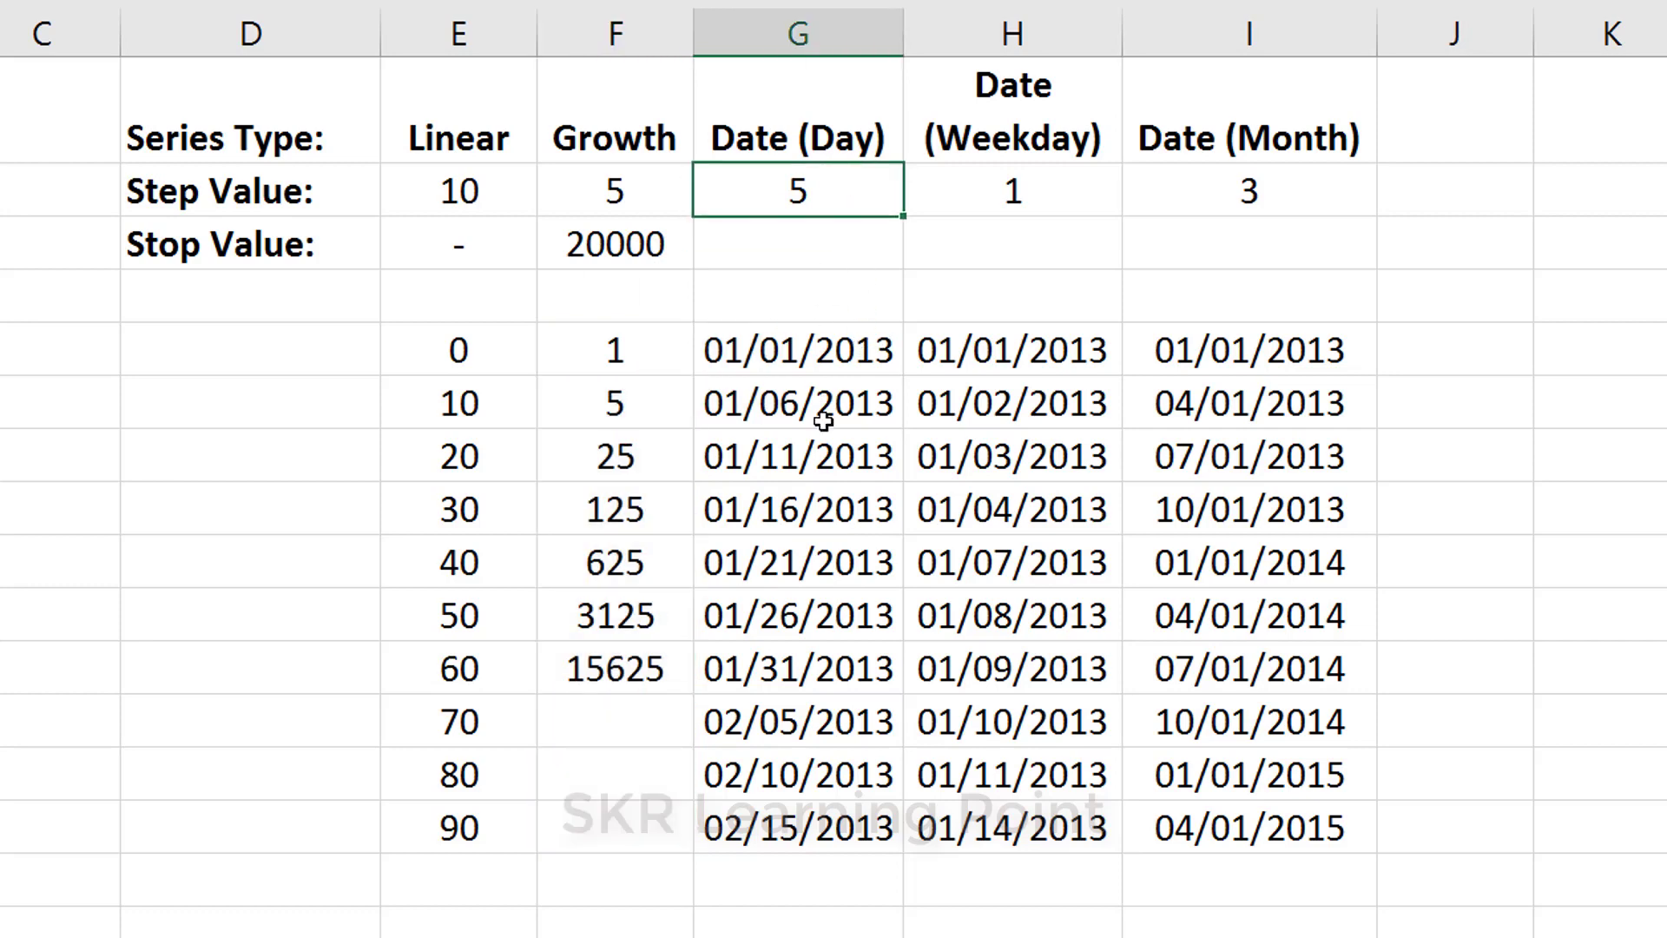
{"action": "left_click", "coordinate": [858, 352]}
{"action": "left_click_drag", "start_coordinate": [848, 472], "coordinate": [826, 919]}
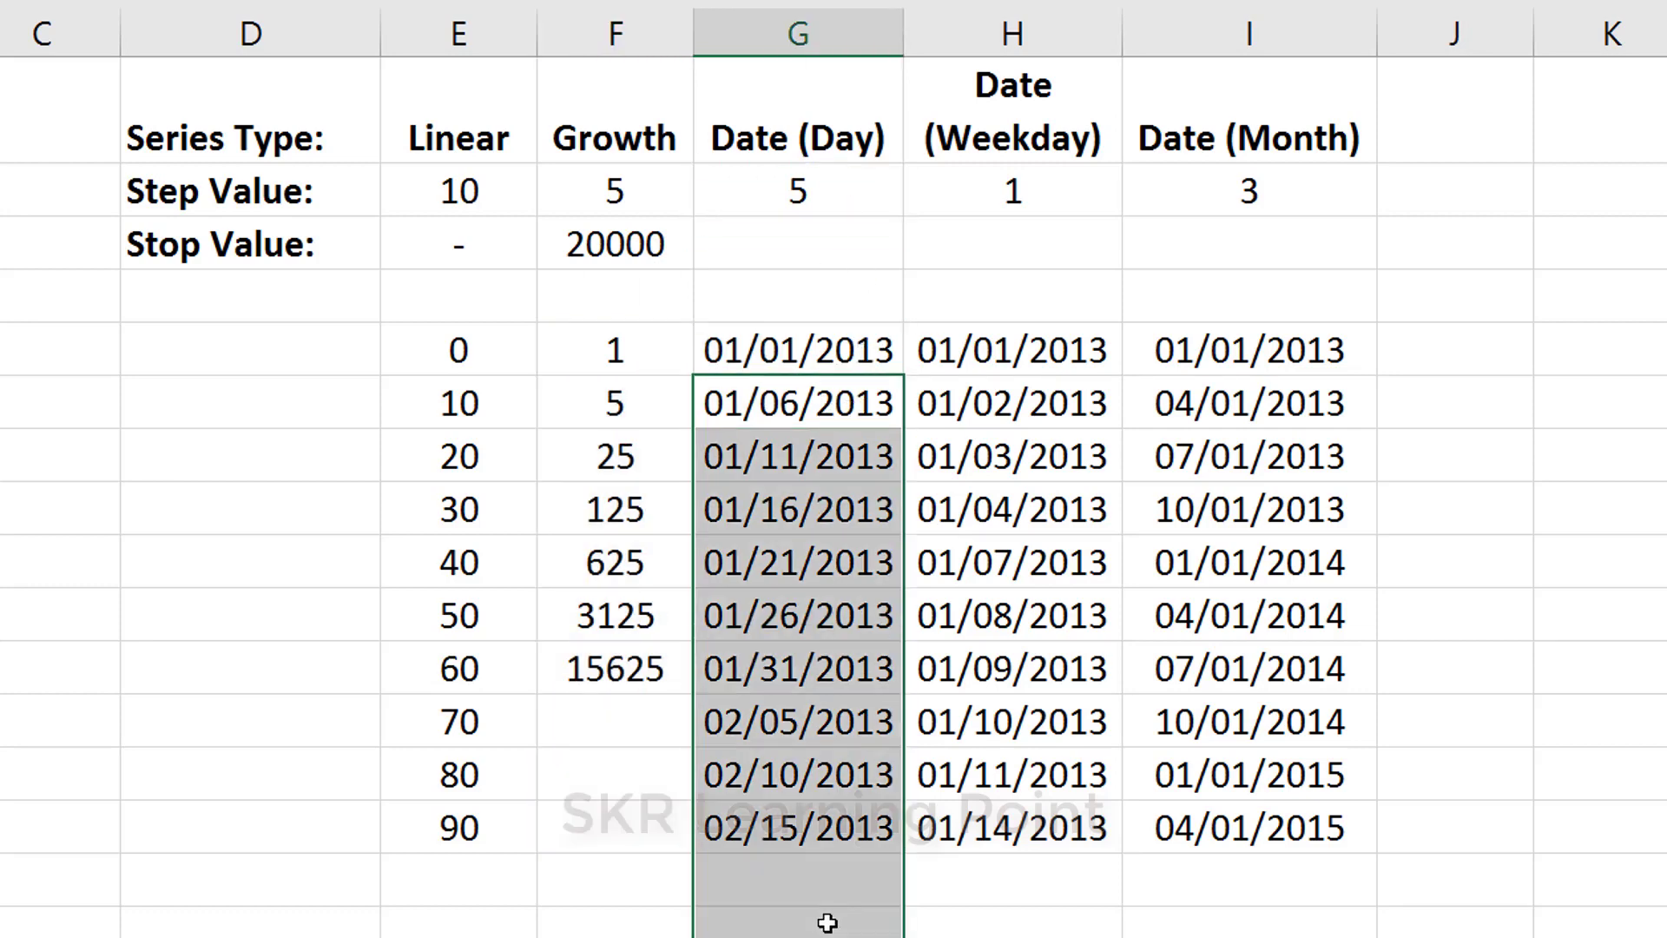
{"action": "key", "text": "Delete"}
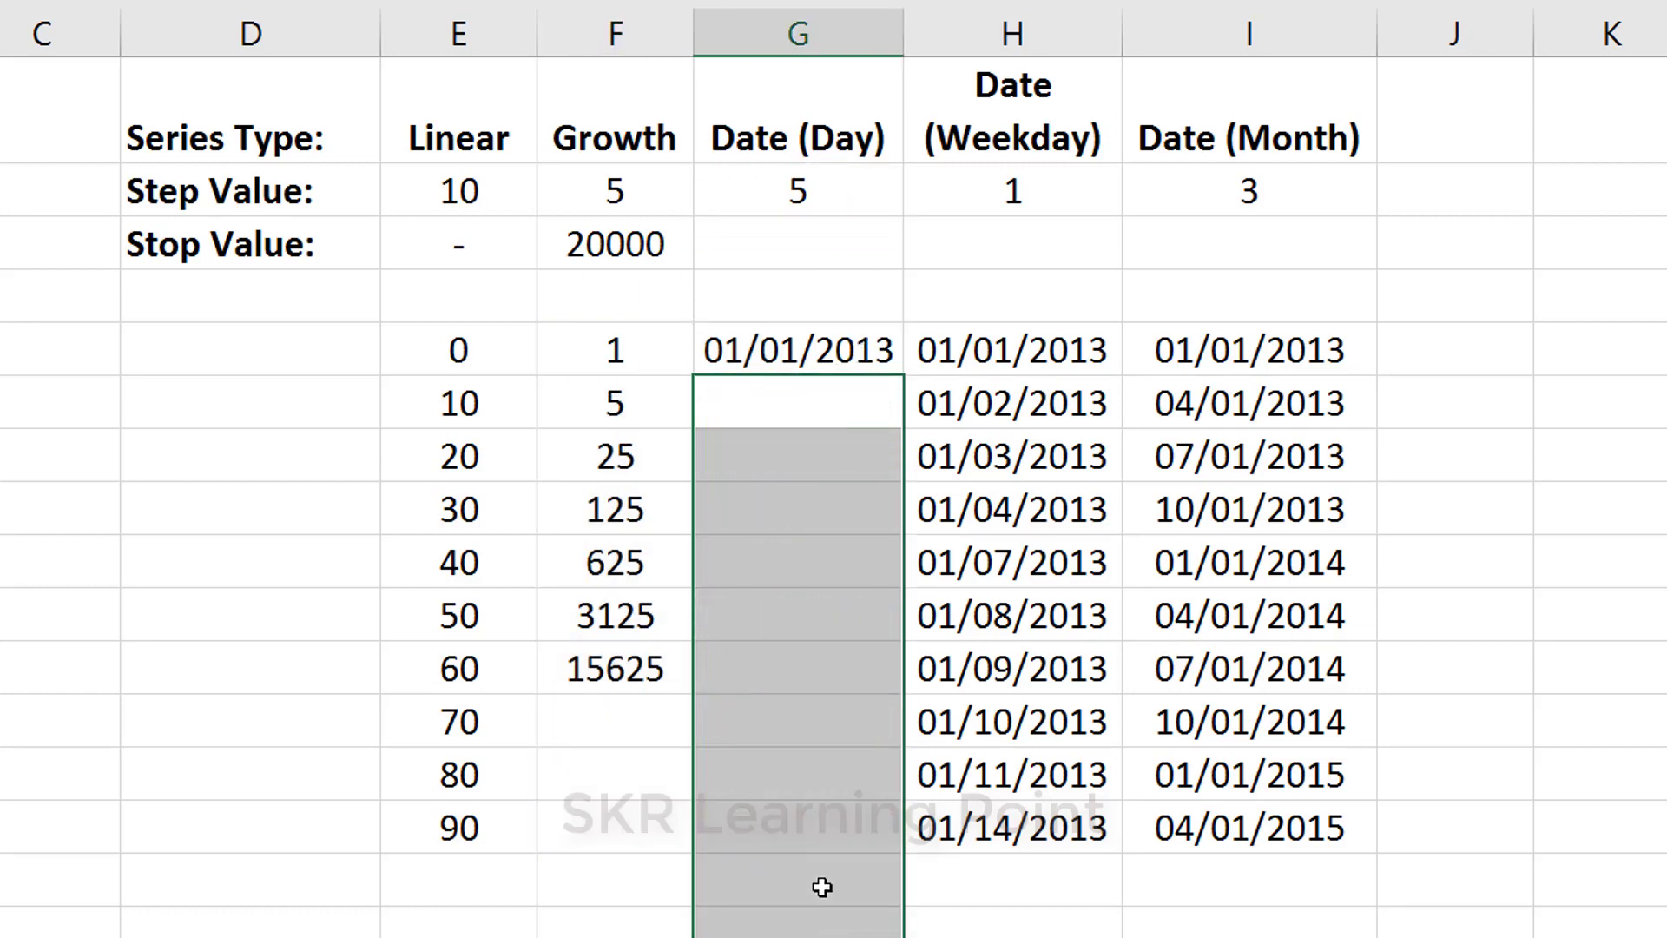
- Fill G5:G14 with a Date series in columns using the Day unit and a step value of 5, and review the dates
{"action": "left_click", "coordinate": [818, 350]}
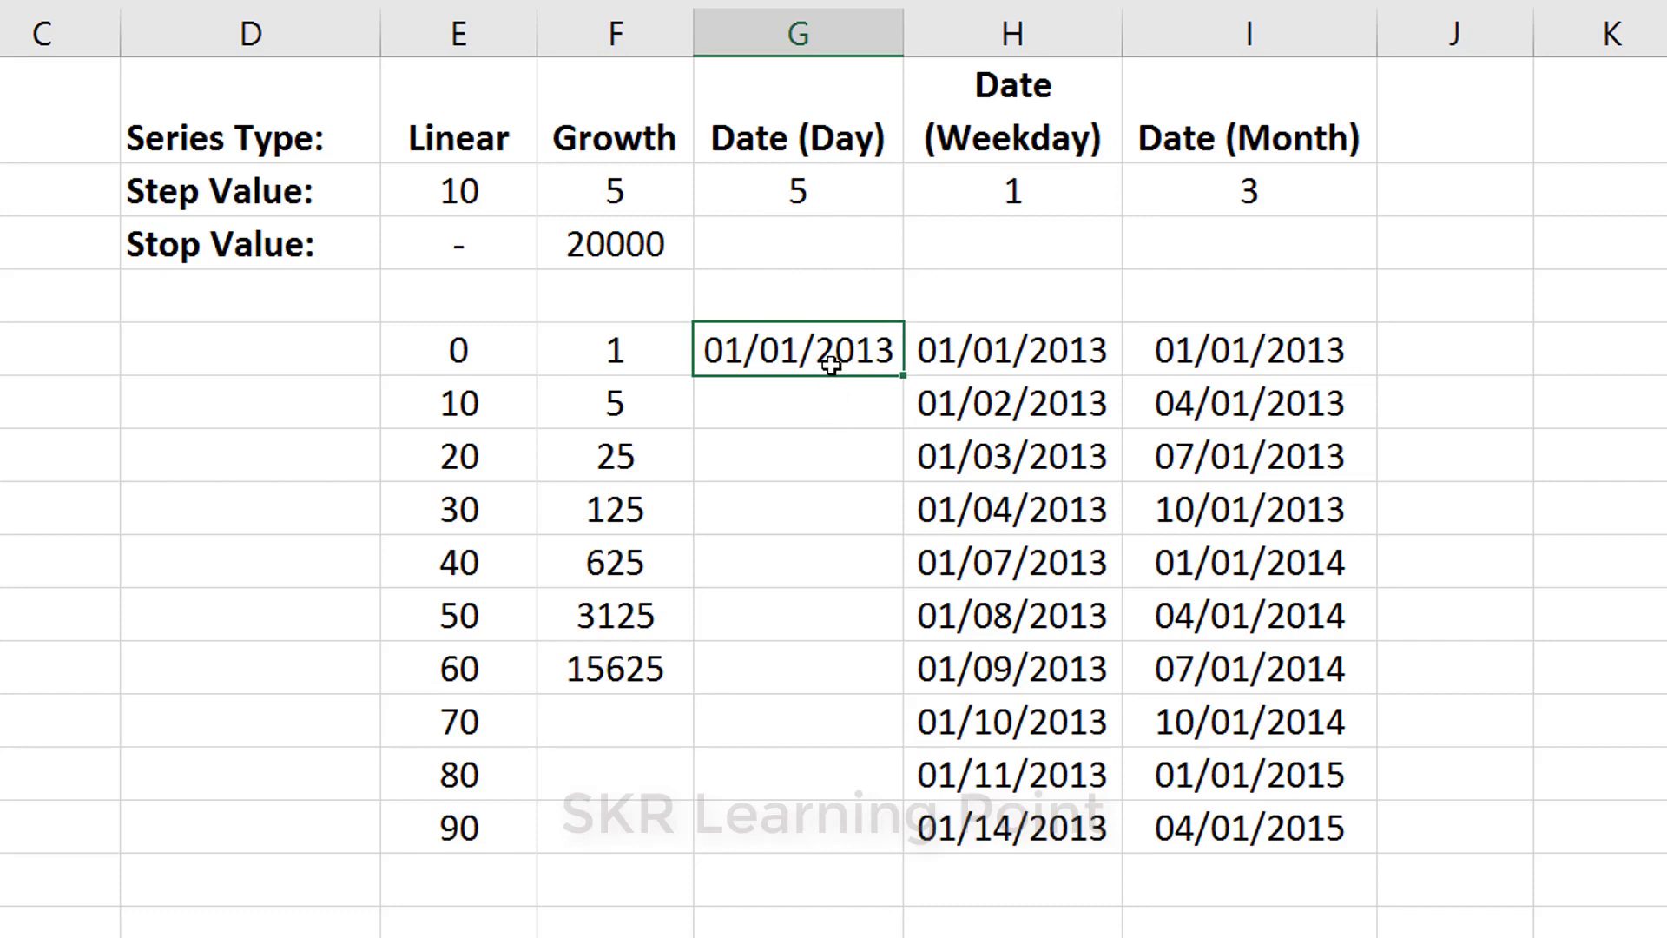
{"action": "left_click_drag", "start_coordinate": [832, 365], "coordinate": [810, 841]}
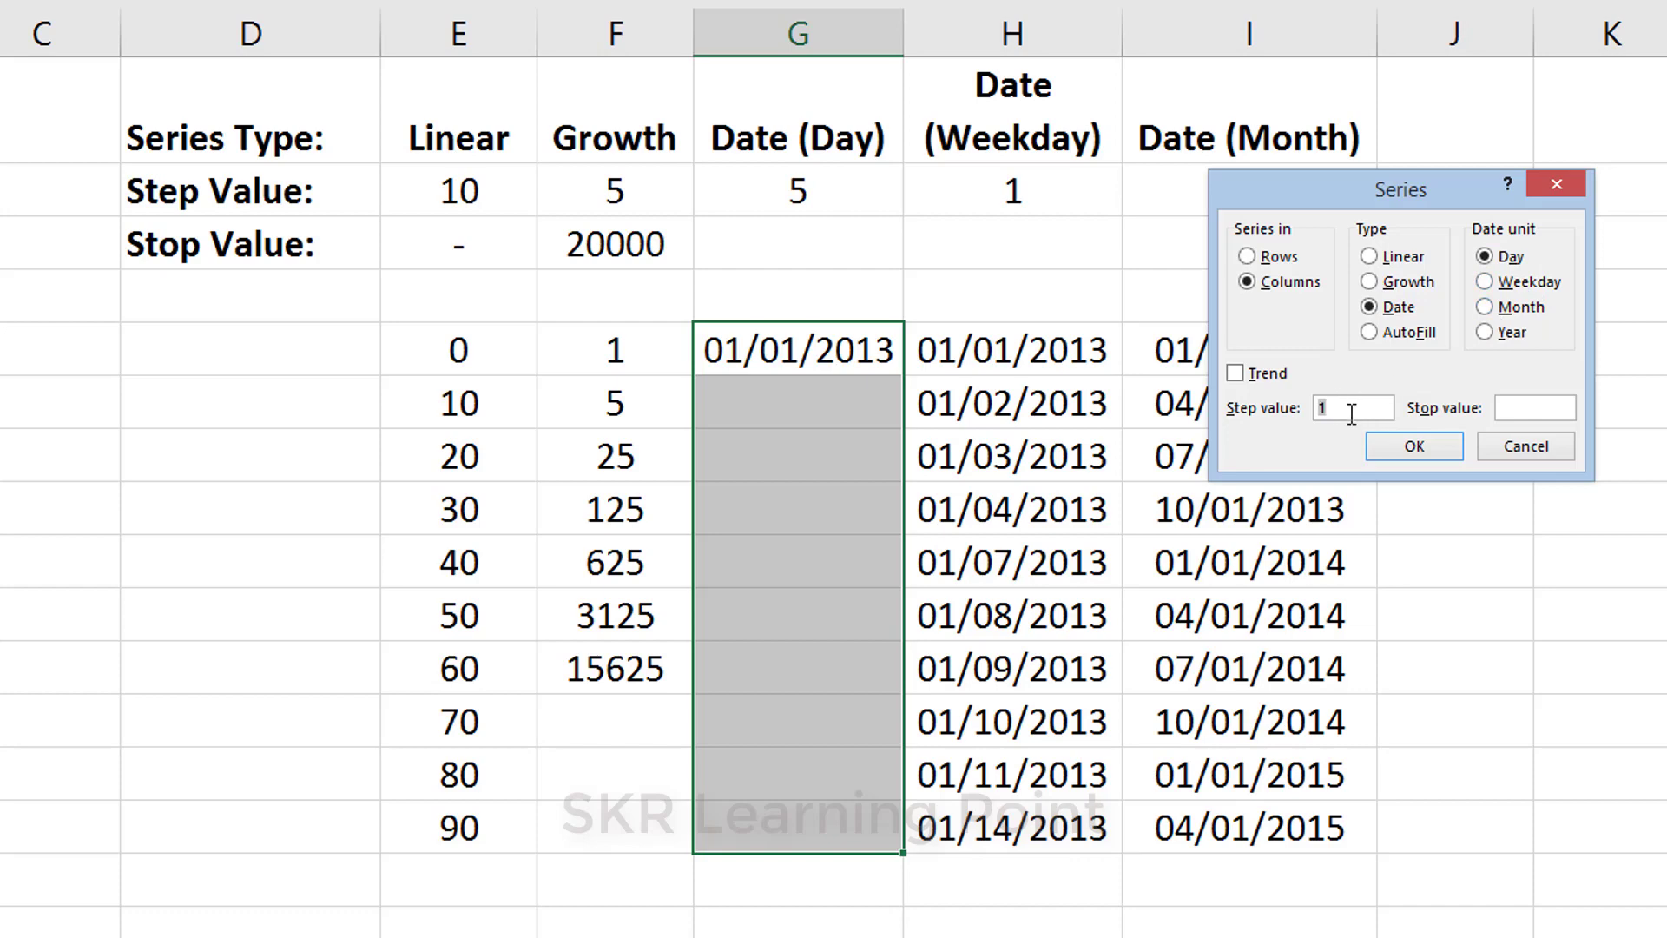
{"action": "key", "text": "BackSpace"}
{"action": "type", "text": "5"}
{"action": "left_click", "coordinate": [1436, 449]}
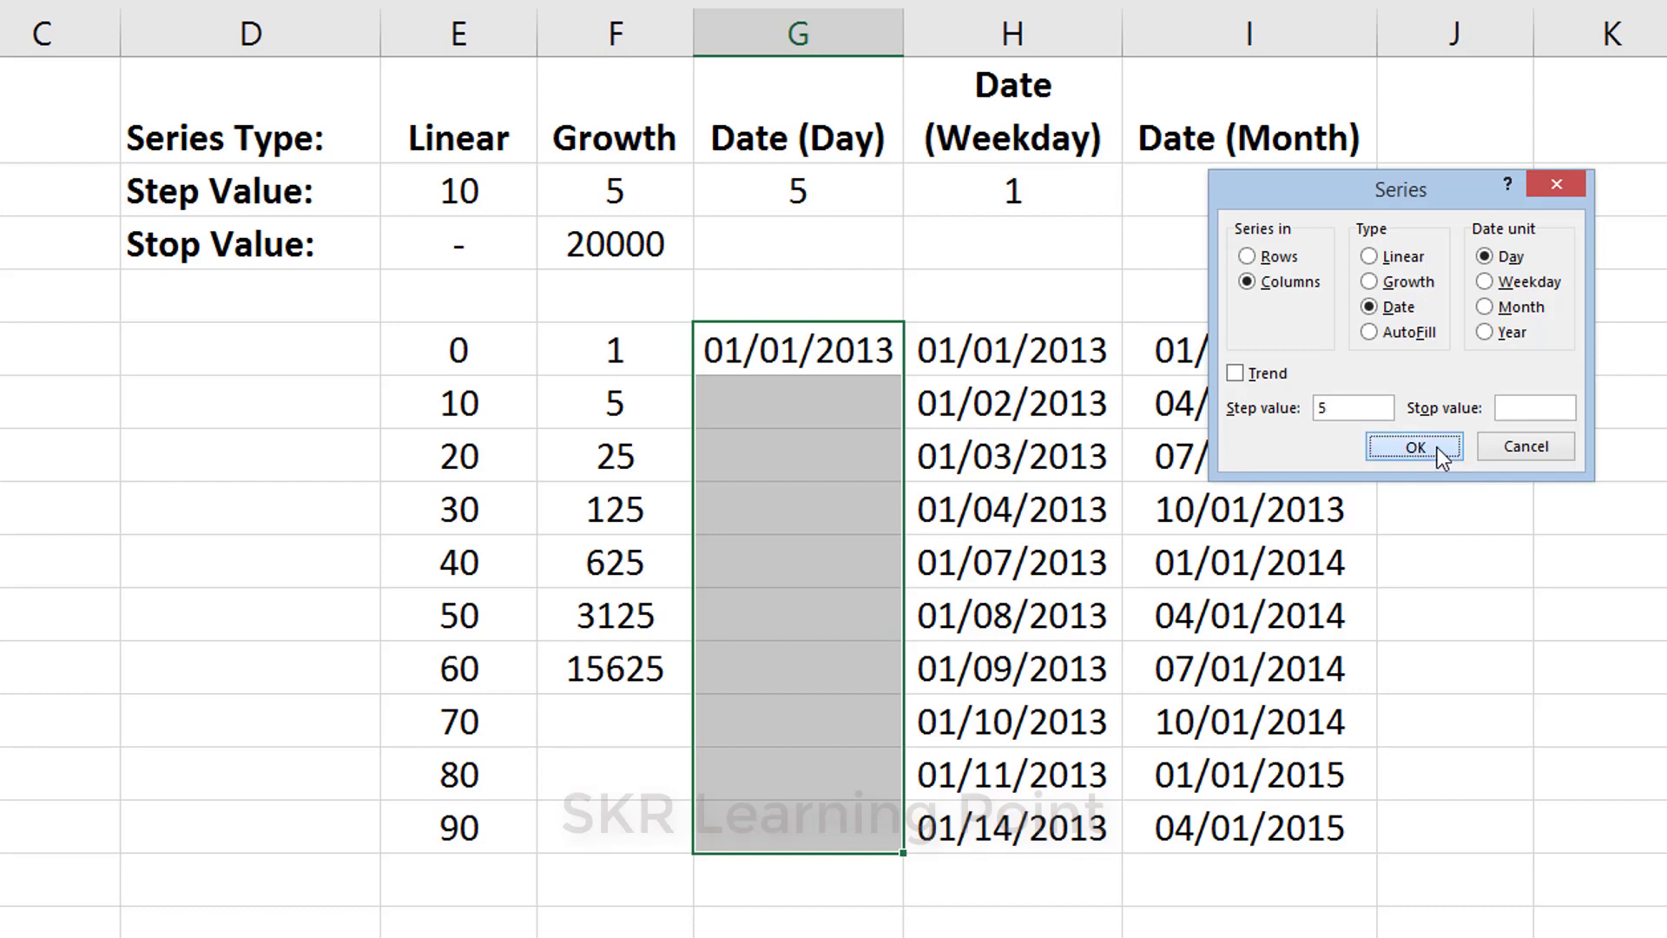
{"action": "left_click", "coordinate": [793, 357]}
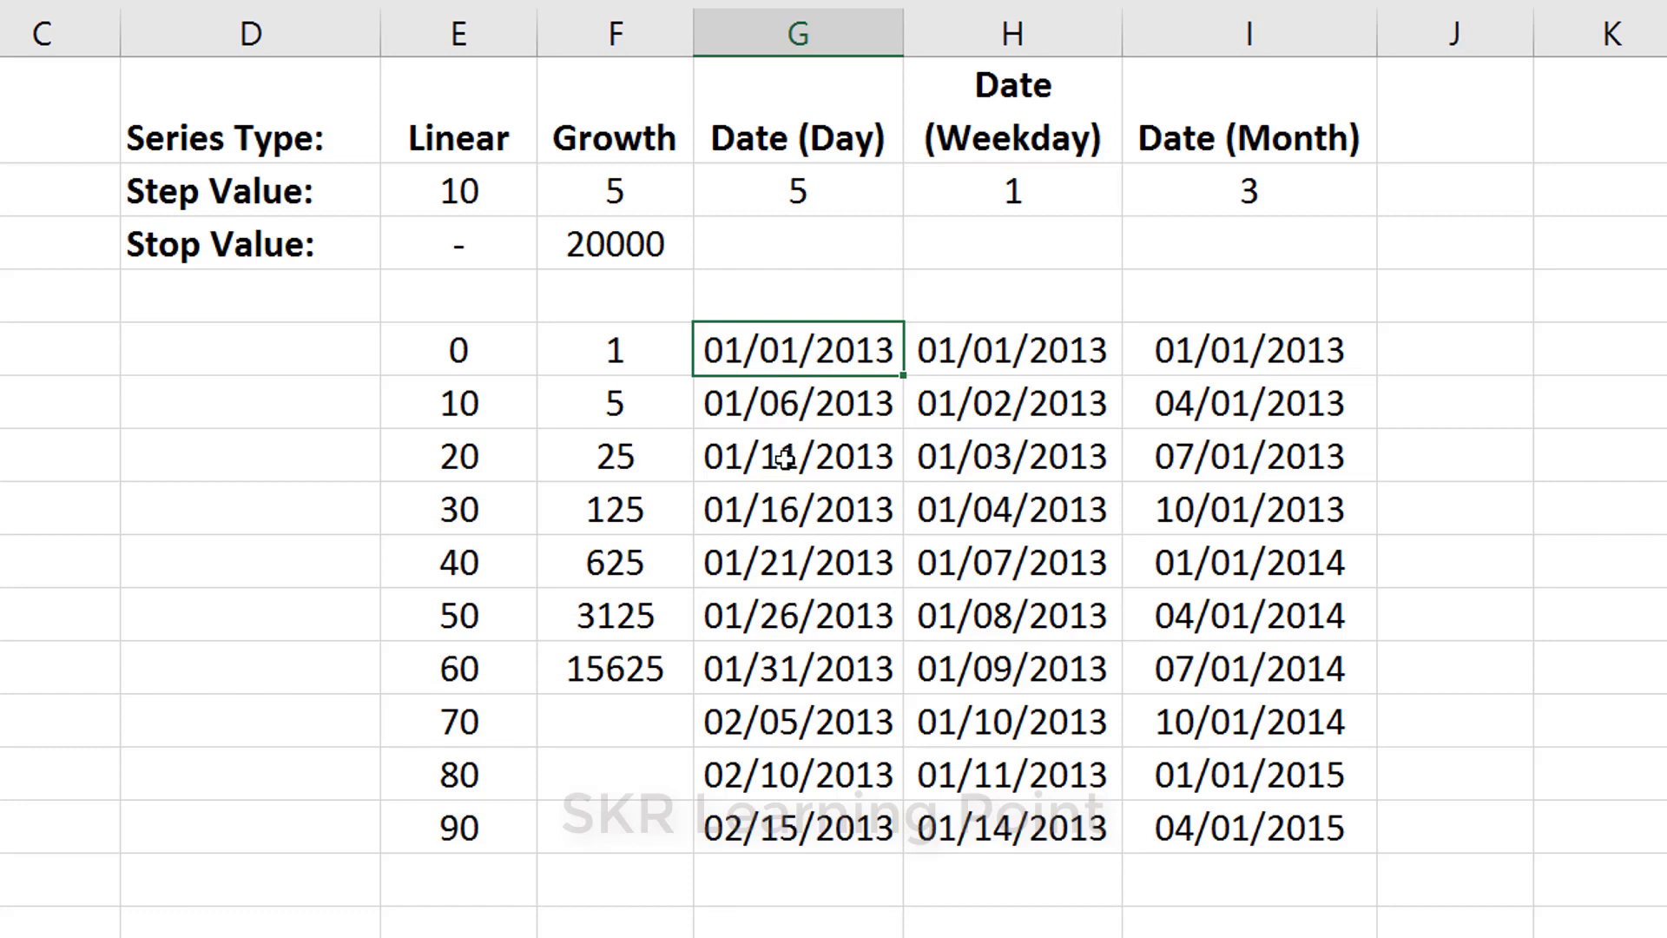
{"action": "left_click_drag", "start_coordinate": [727, 350], "coordinate": [730, 653]}
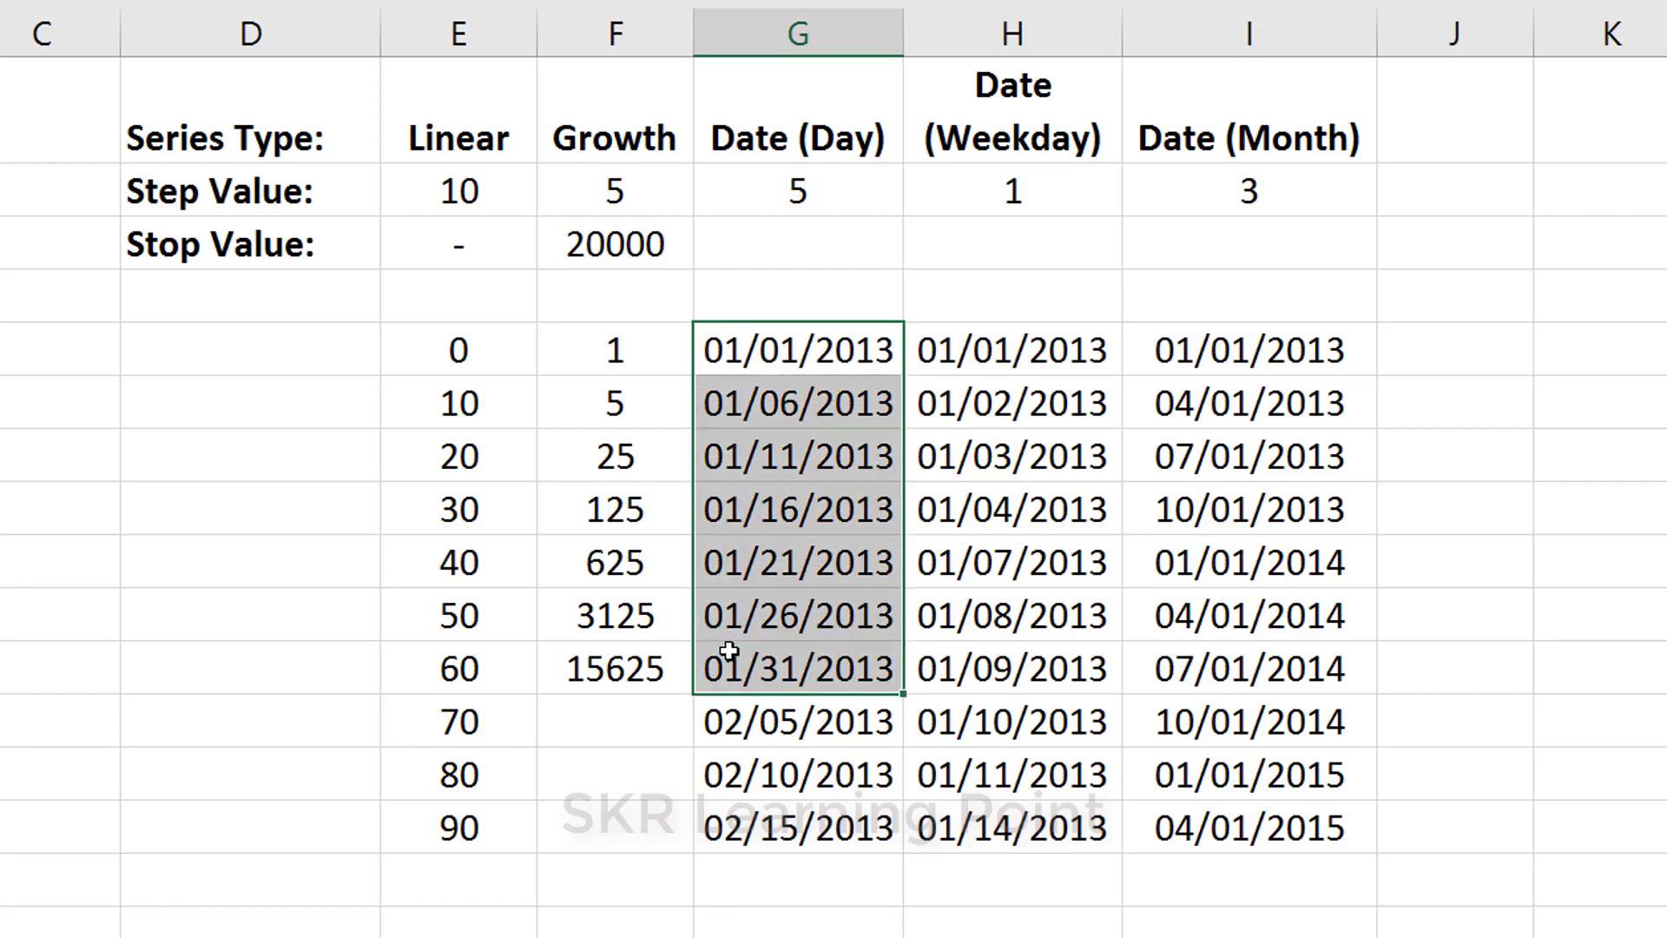
{"action": "left_click", "coordinate": [852, 339]}
{"action": "left_click_drag", "start_coordinate": [854, 532], "coordinate": [834, 833]}
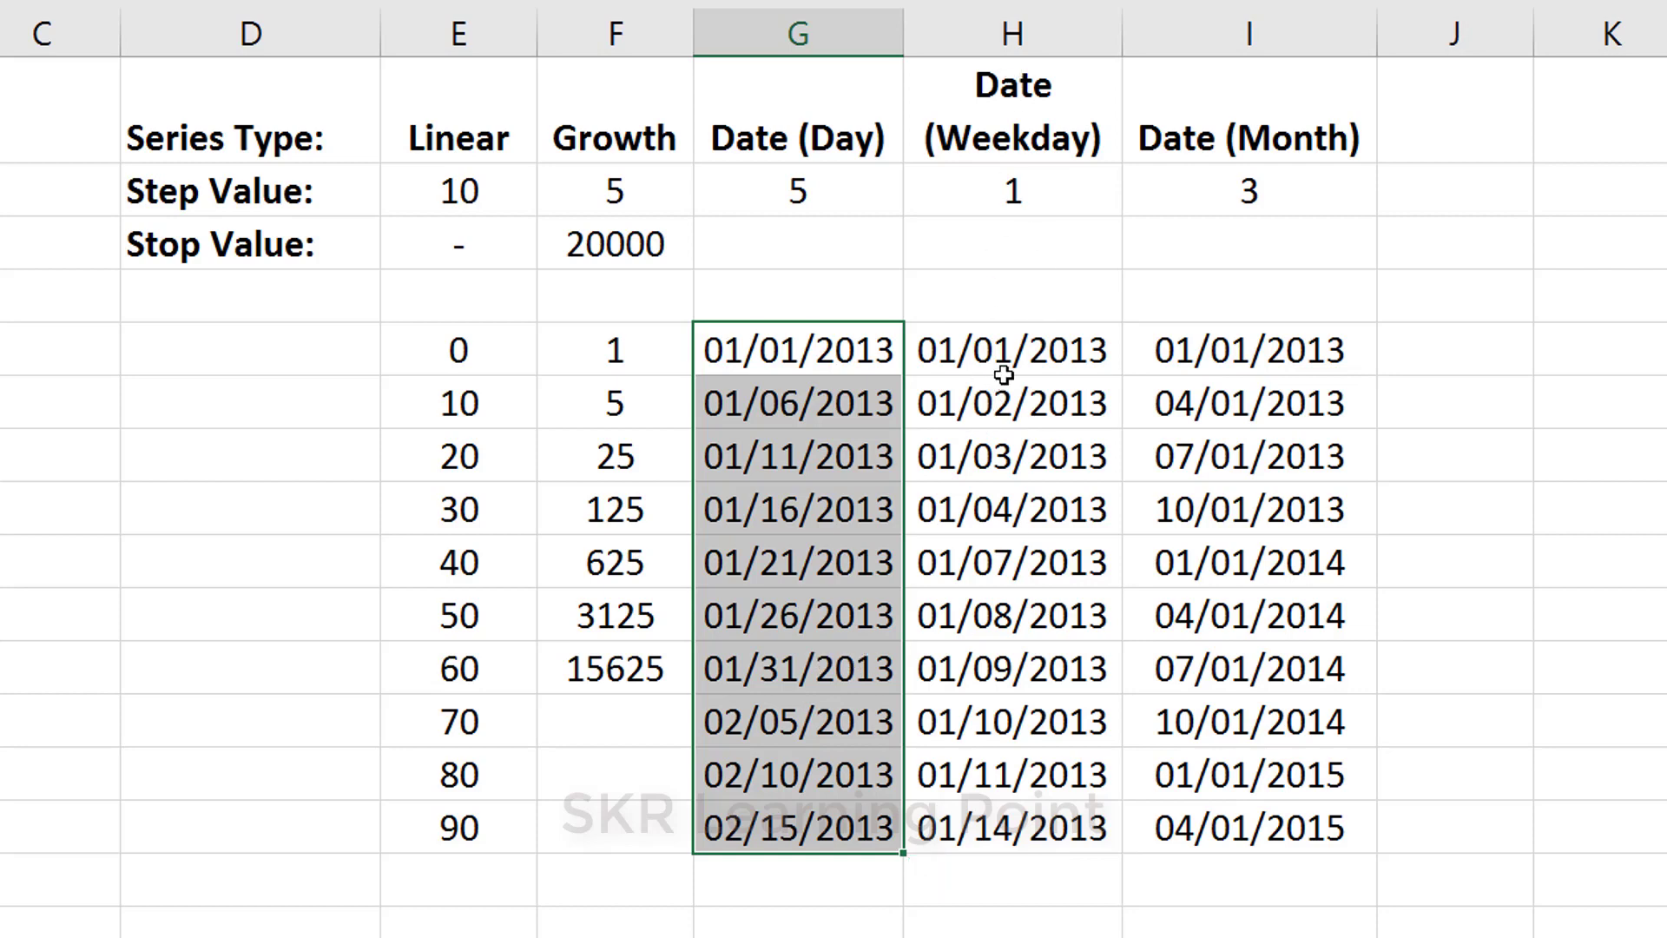
- Review the Date (Weekday) column's dates and clear H6:H14, keeping the starting date in H5
{"action": "left_click_drag", "start_coordinate": [1012, 347], "coordinate": [1007, 764]}
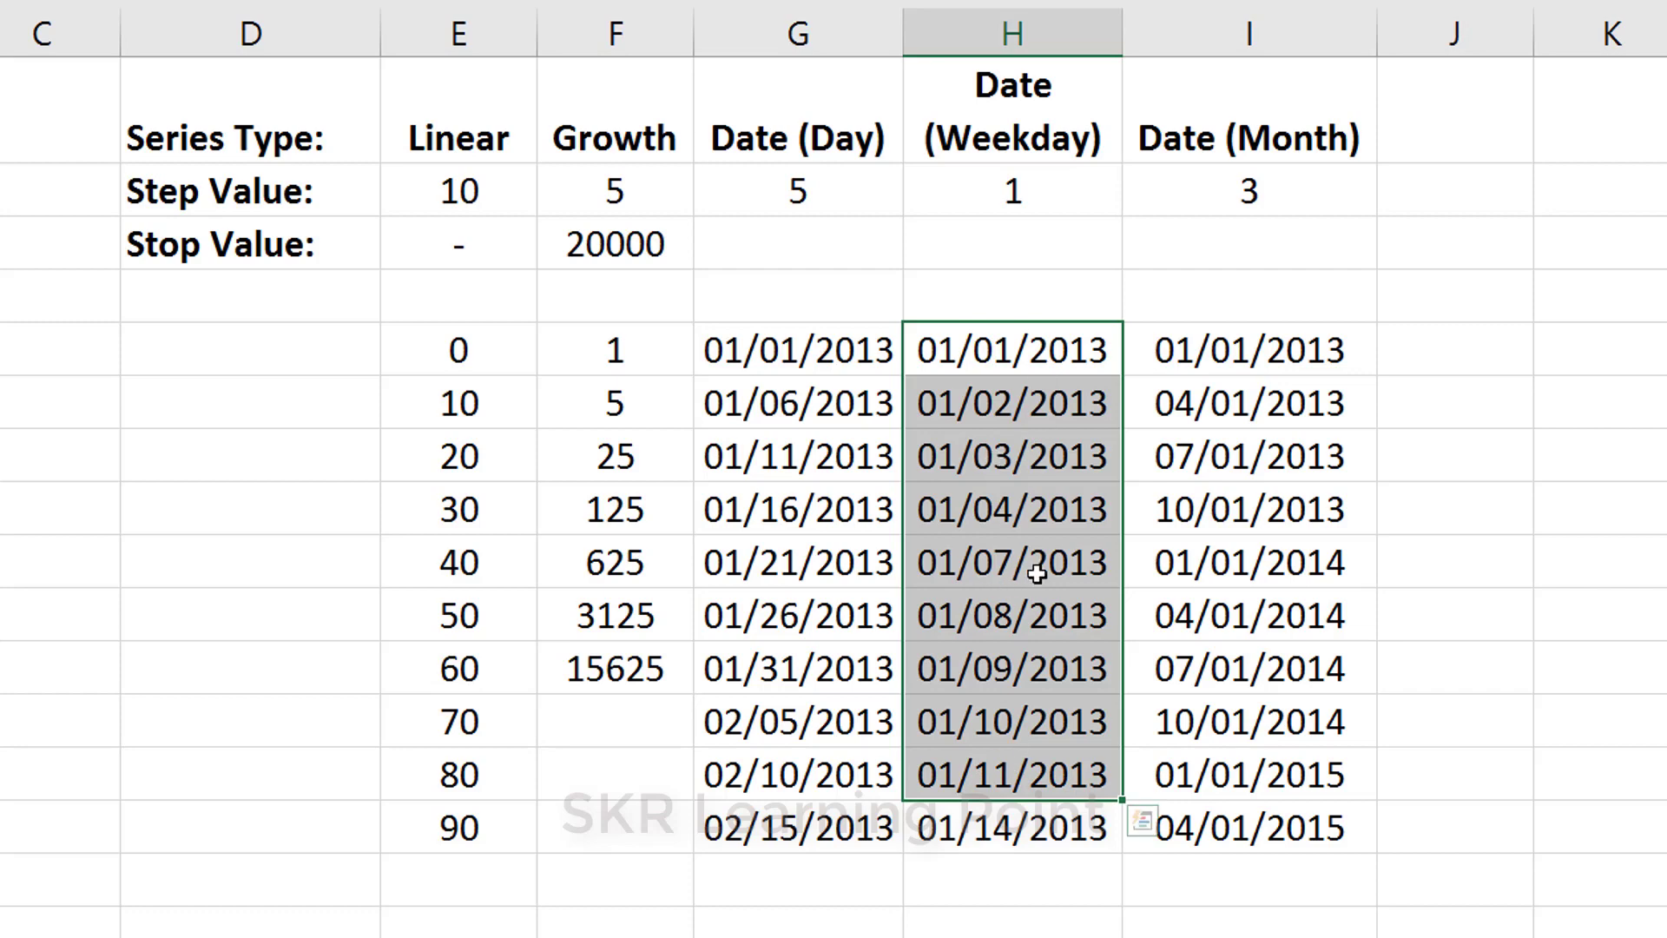
{"action": "left_click_drag", "start_coordinate": [1026, 521], "coordinate": [1046, 573]}
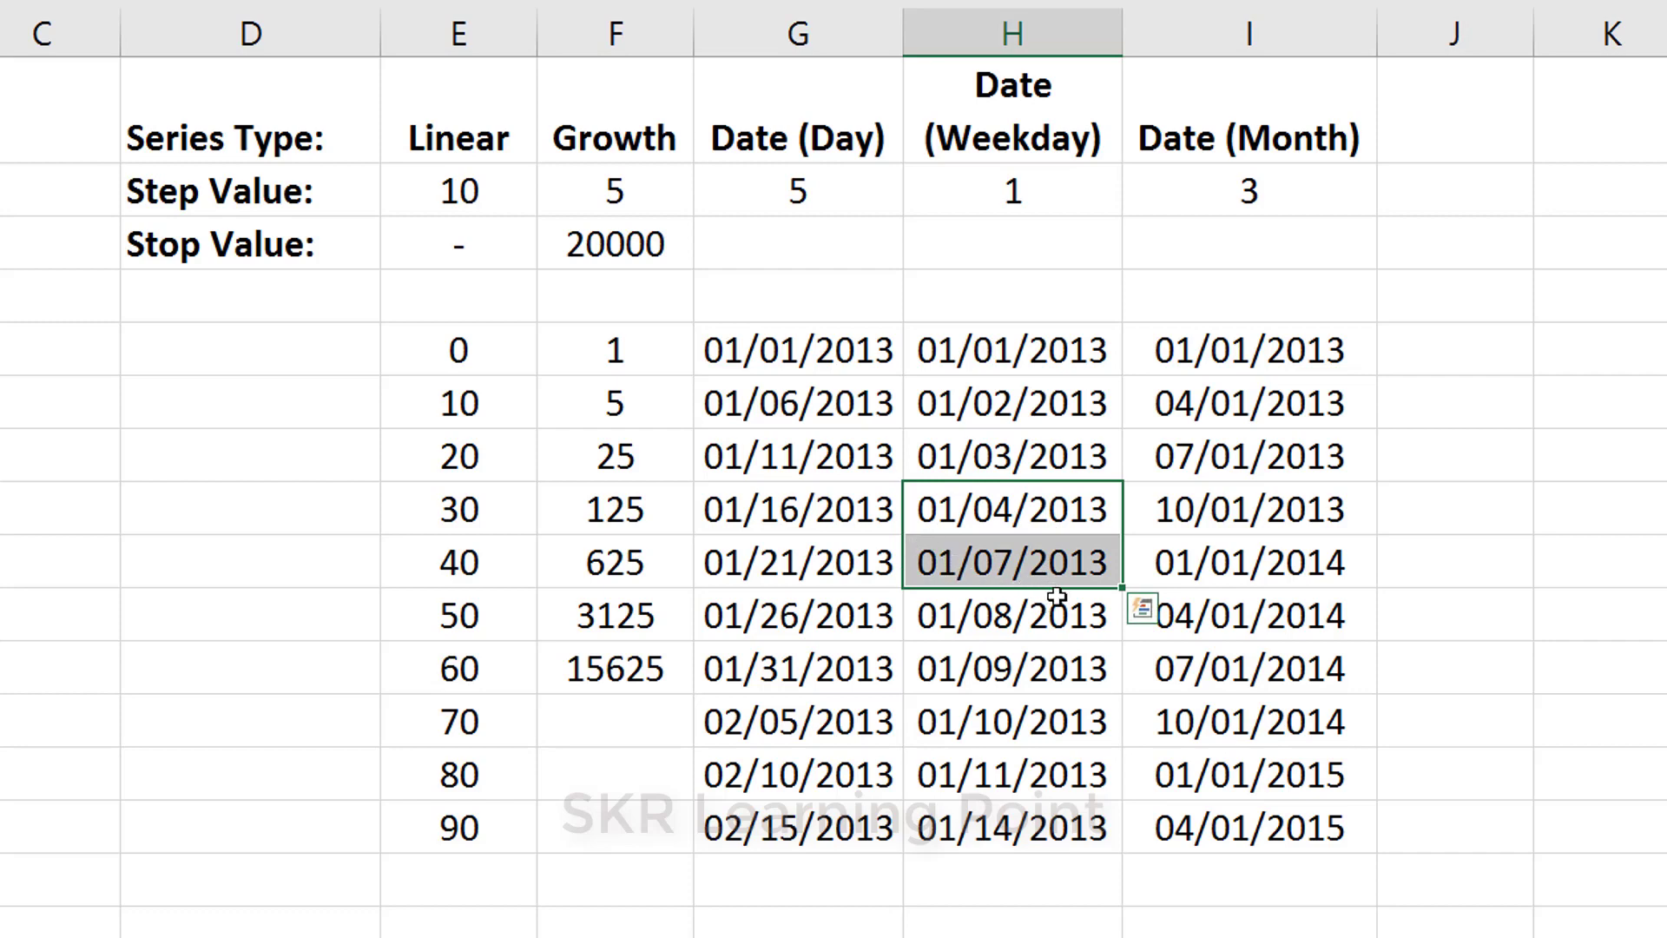
{"action": "left_click", "coordinate": [1027, 348]}
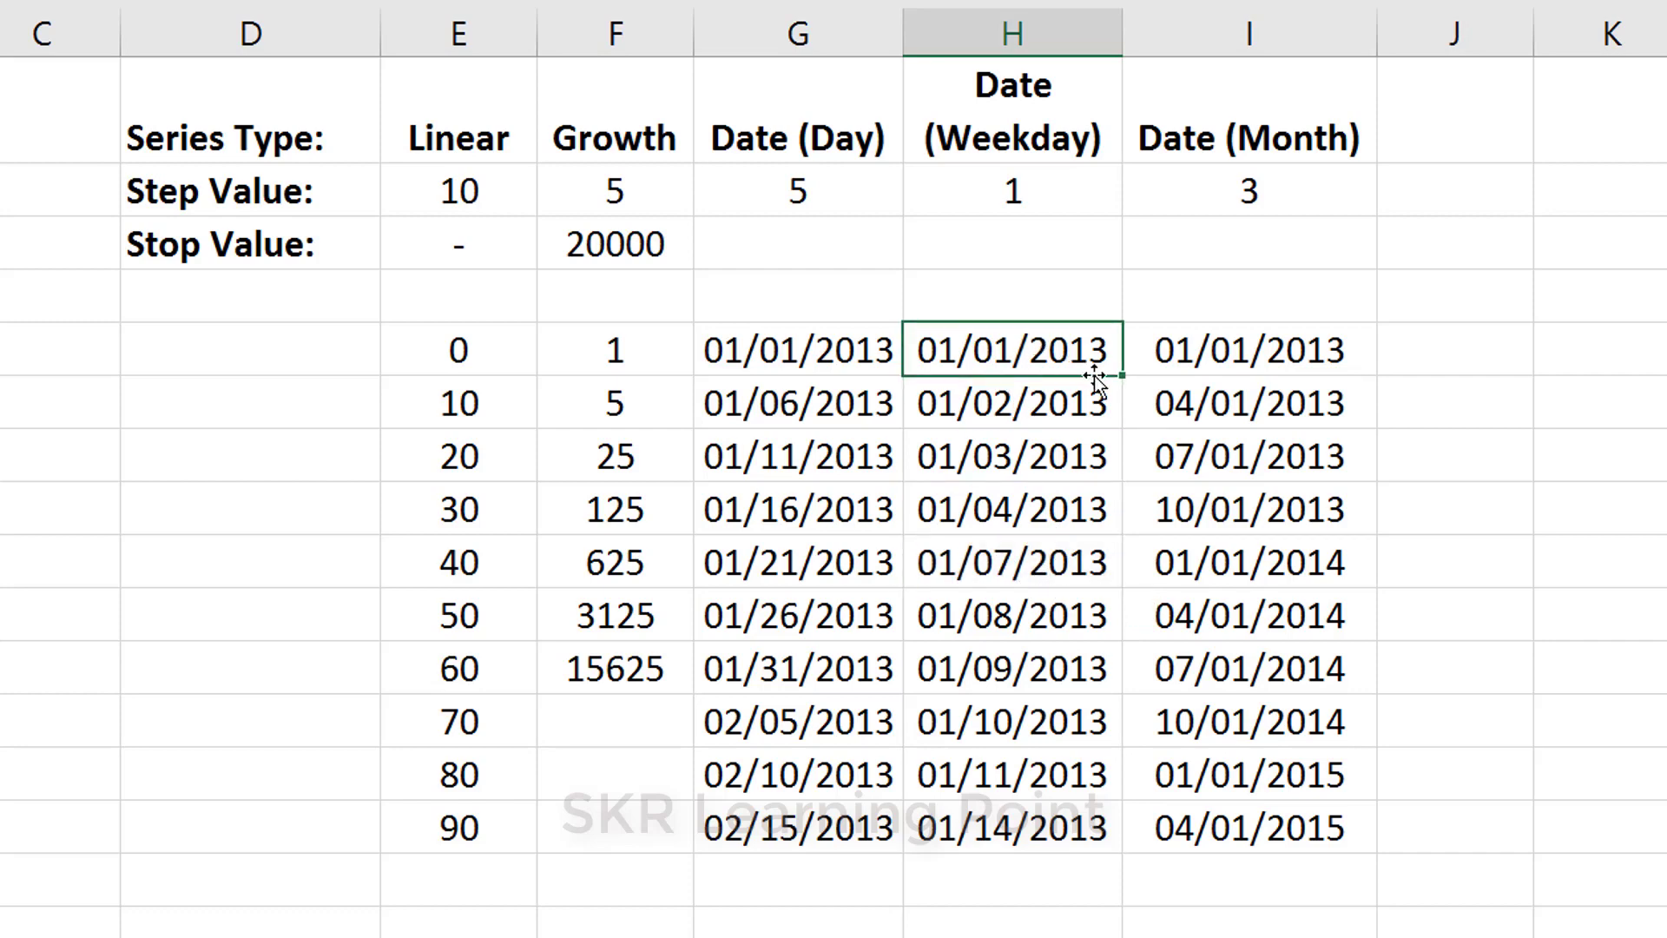
{"action": "left_click_drag", "start_coordinate": [1061, 414], "coordinate": [1042, 820]}
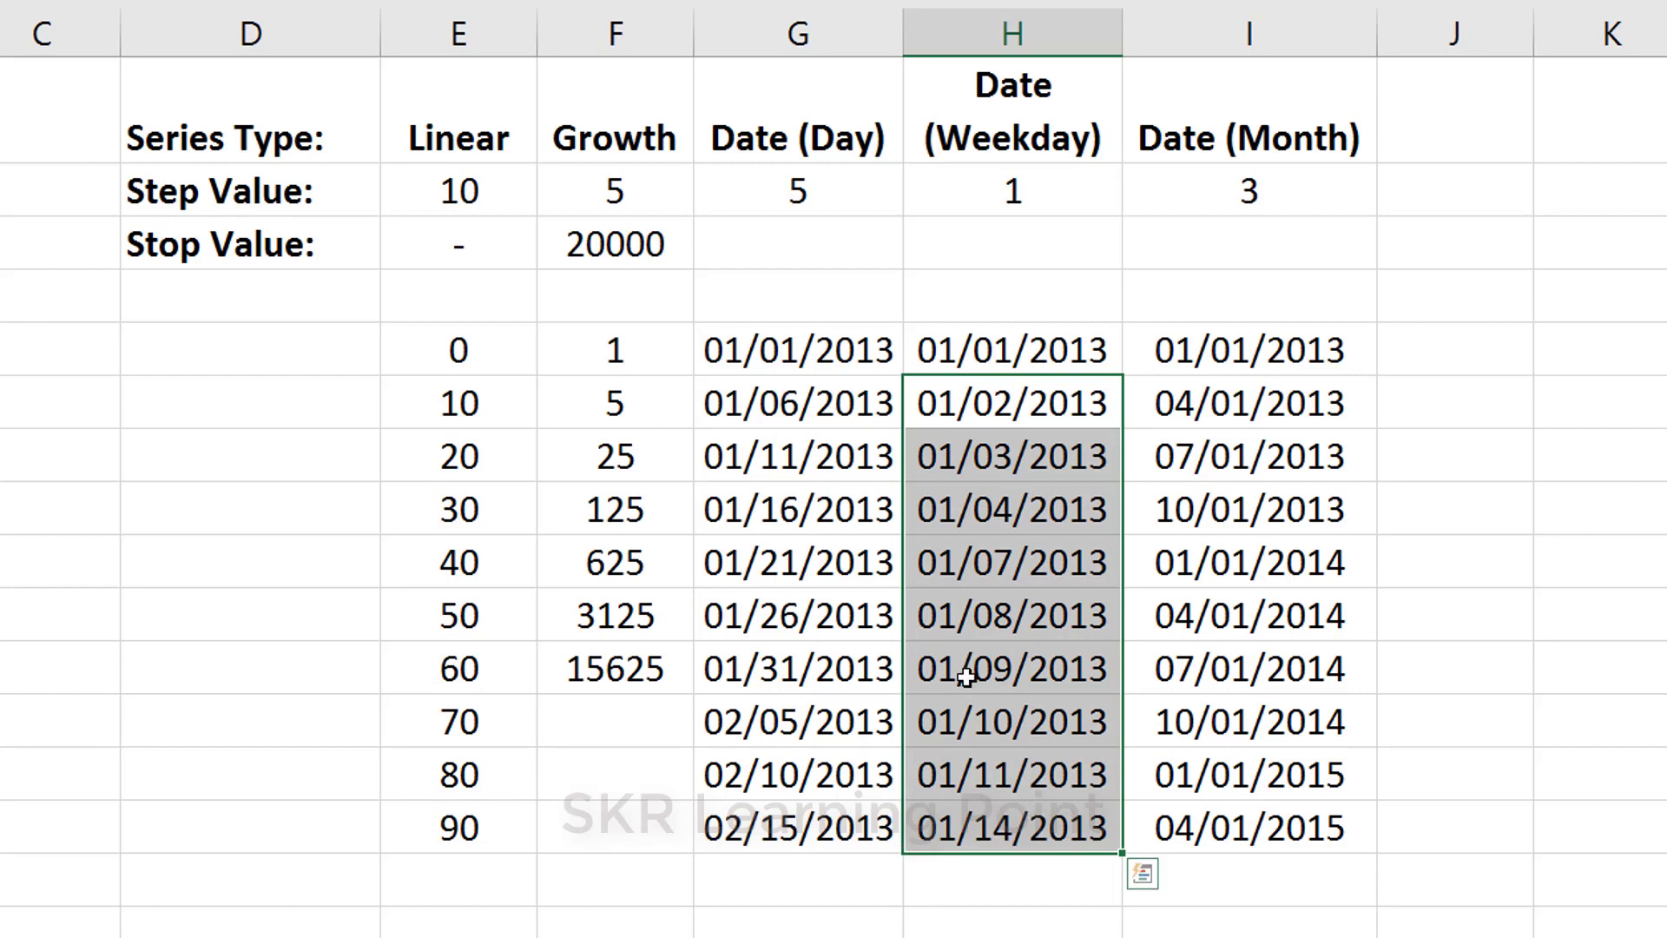
{"action": "key", "text": "Delete"}
- Fill H5:H14 with a Date series in columns using the Weekday unit and a step value of 1
{"action": "left_click_drag", "start_coordinate": [1070, 351], "coordinate": [1031, 842]}
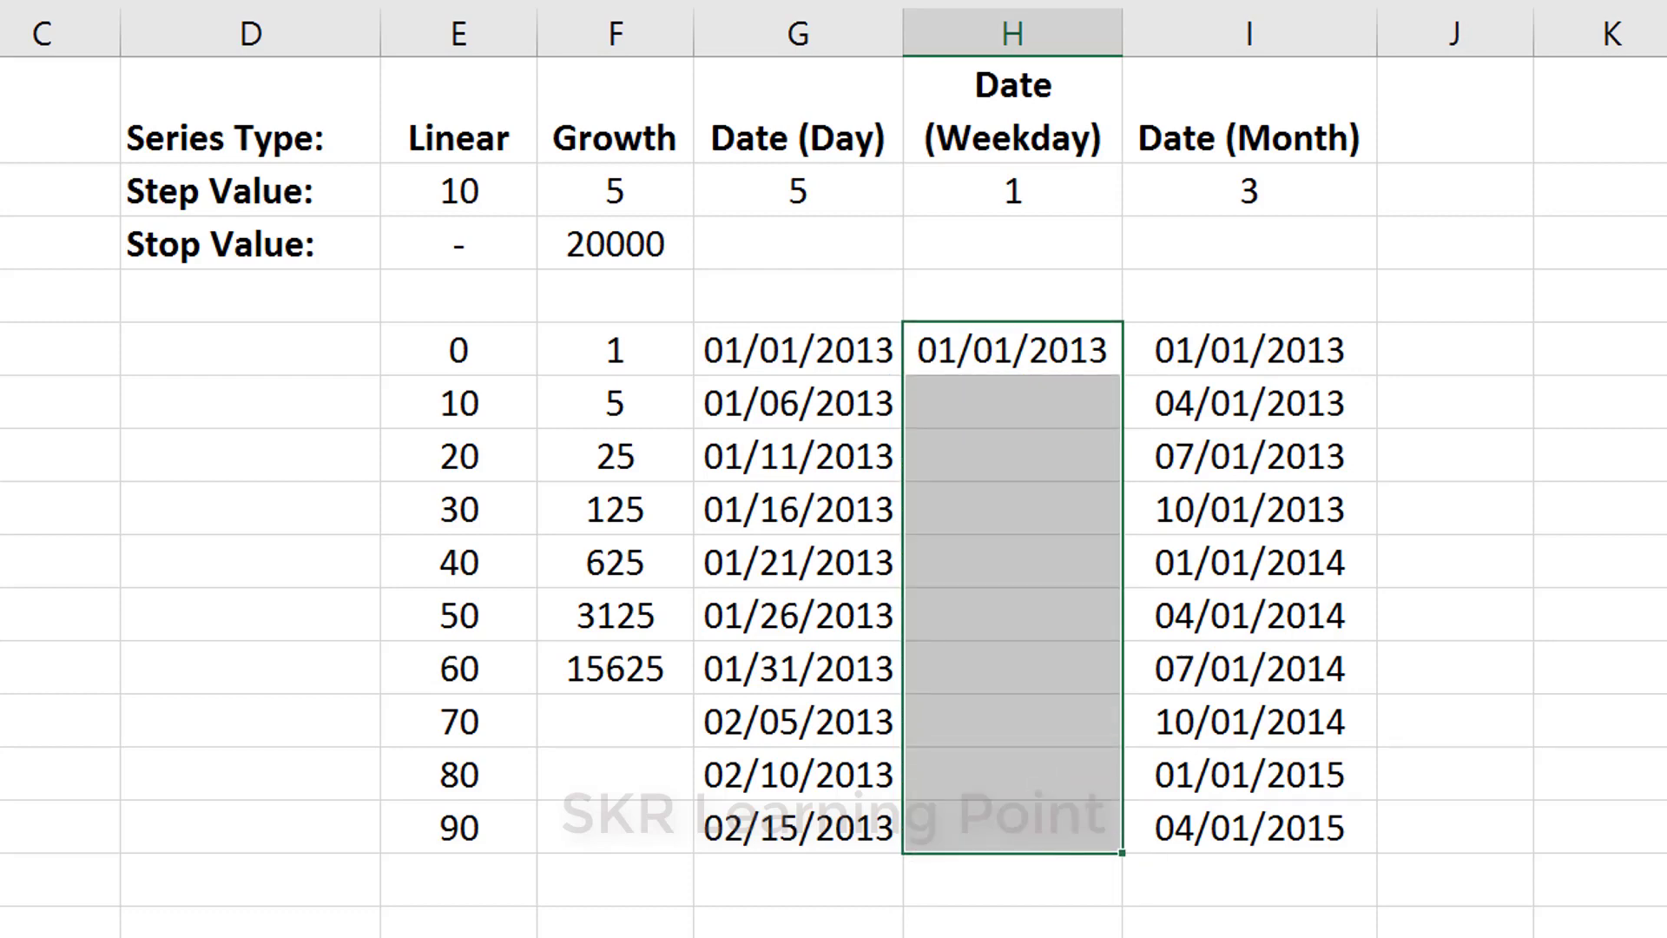
{"action": "left_click", "coordinate": [1632, 113]}
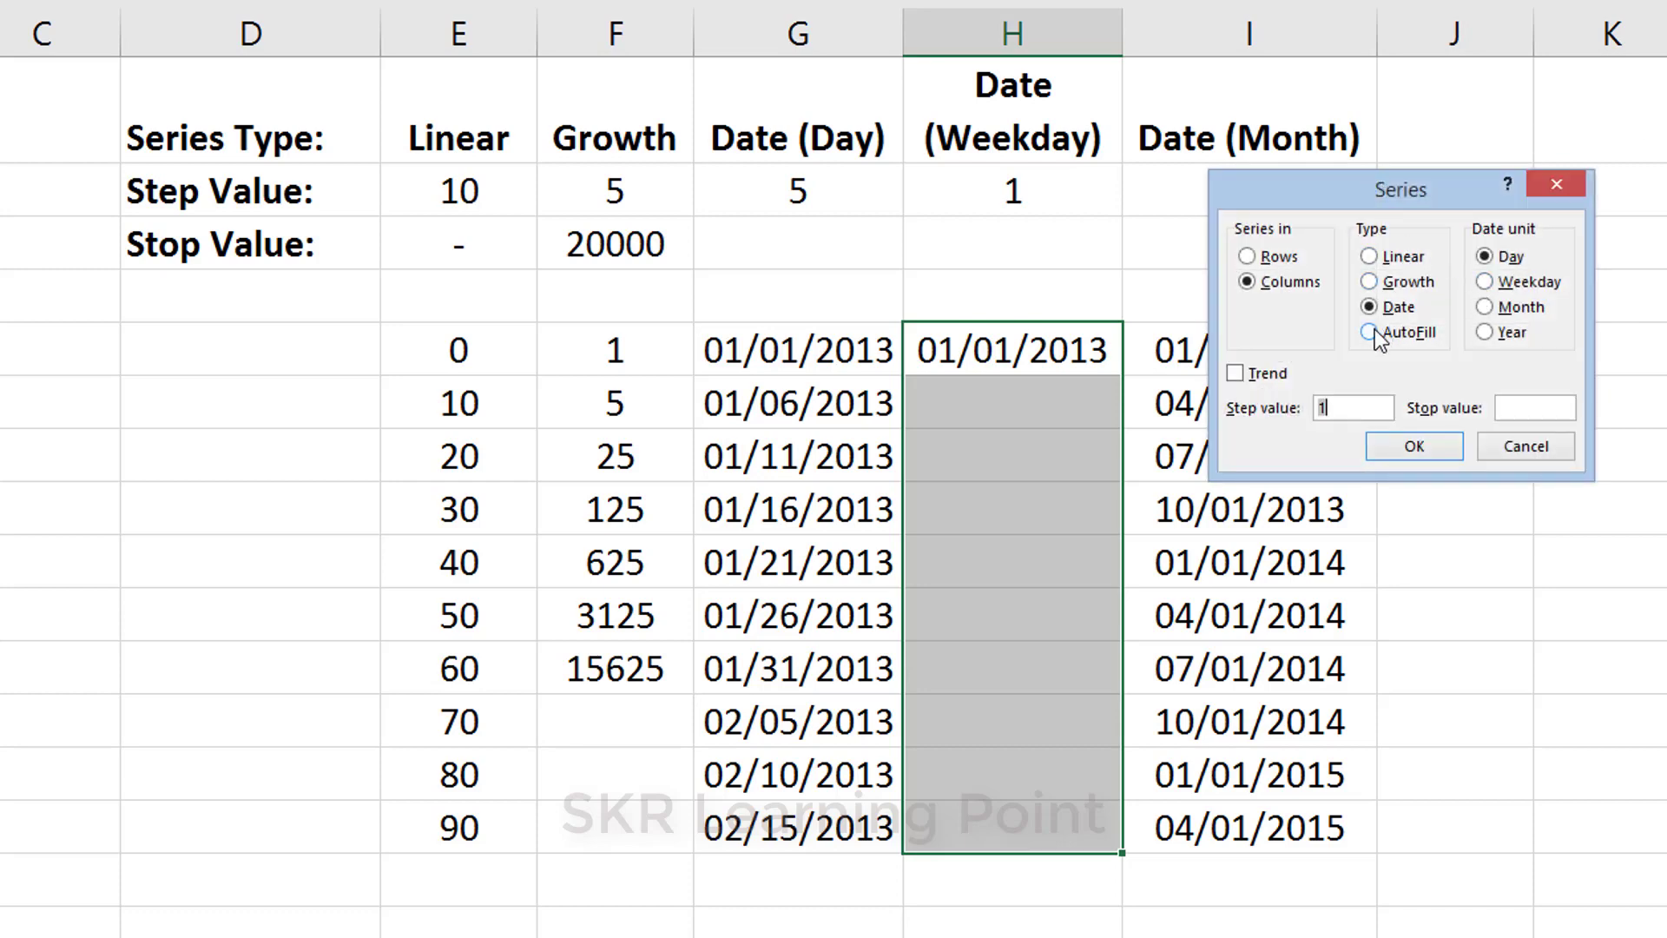
{"action": "left_click", "coordinate": [1524, 282]}
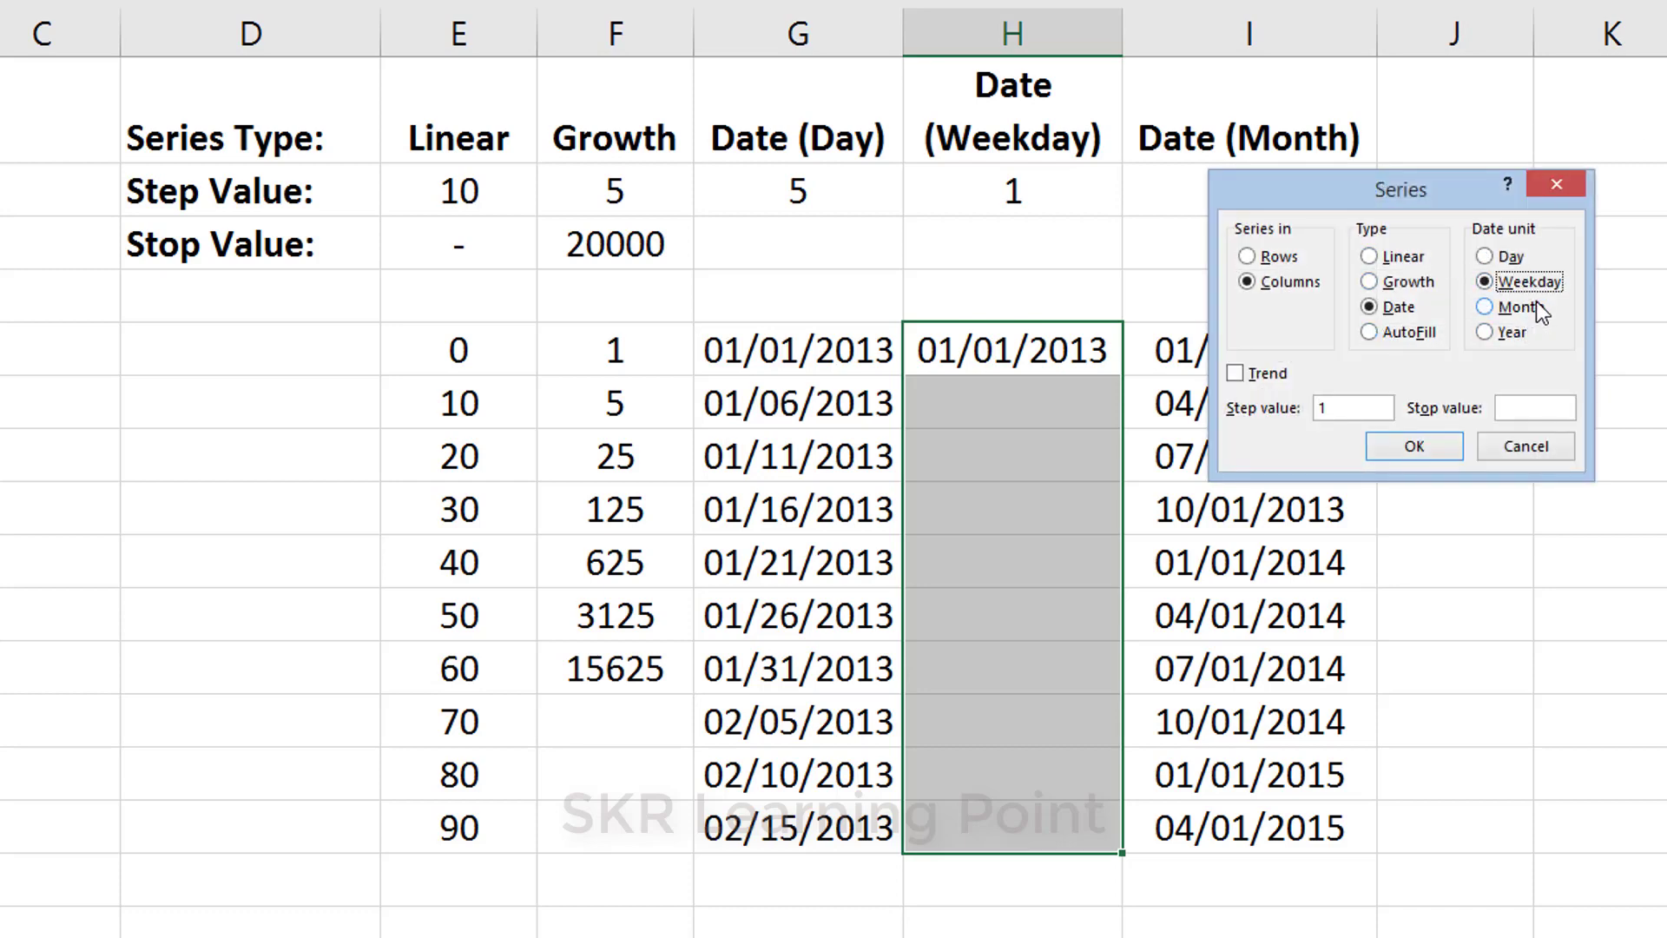
{"action": "left_click", "coordinate": [1438, 449]}
{"action": "left_click_drag", "start_coordinate": [986, 512], "coordinate": [970, 584]}
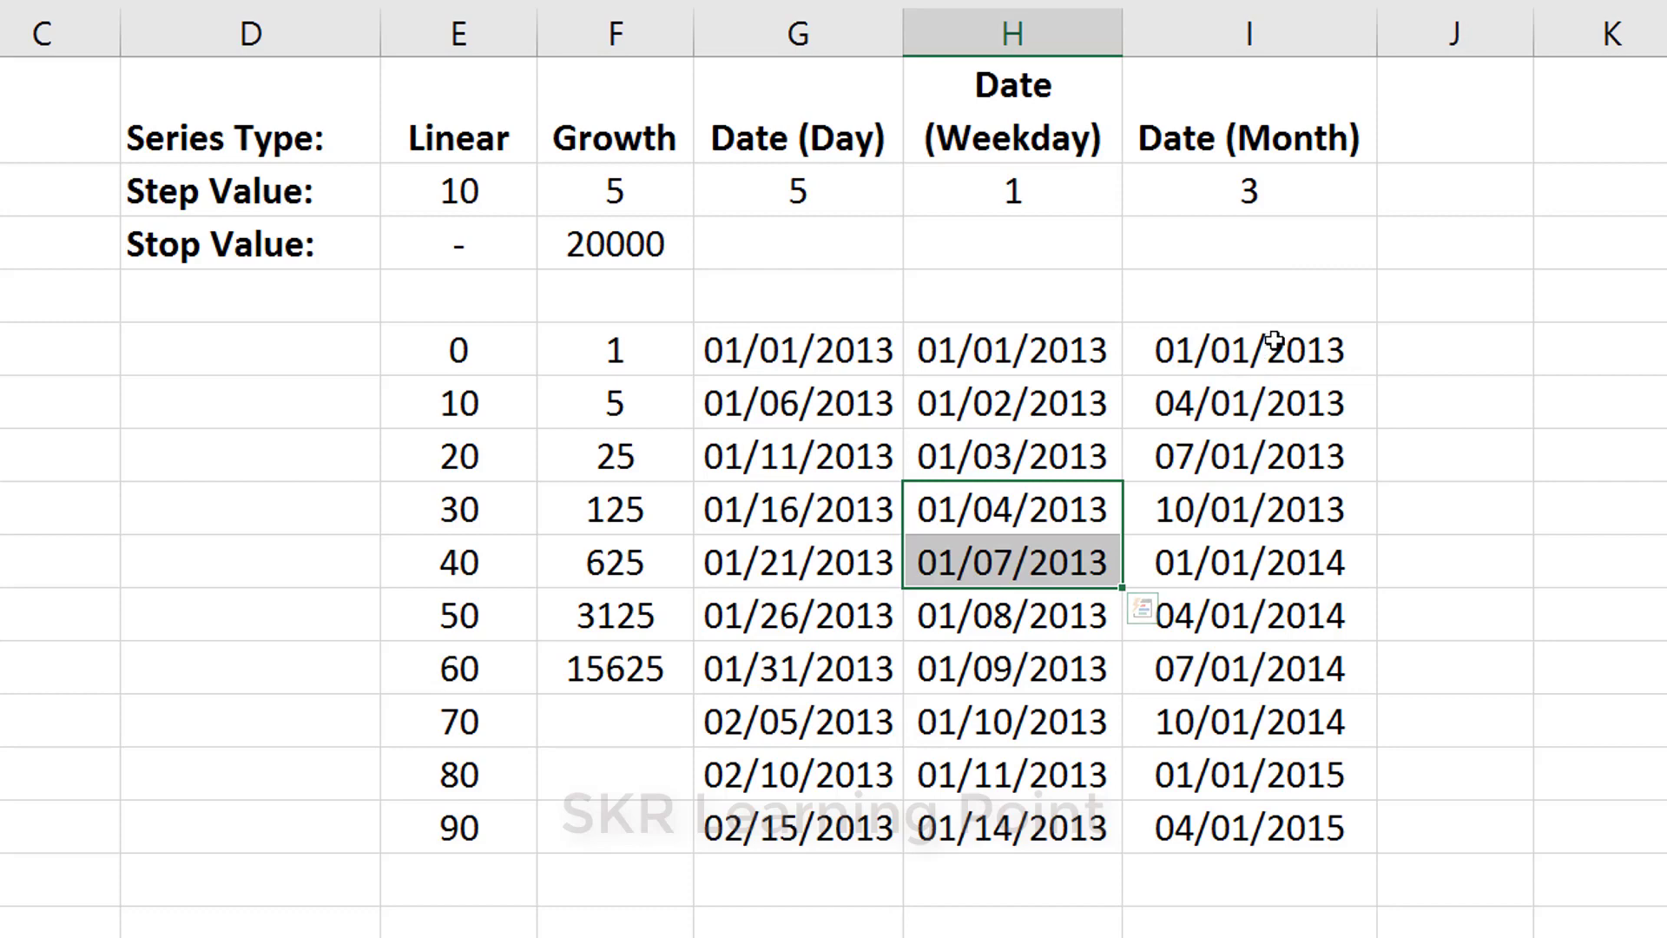
- Fill I5:I14 with a Date series in columns using the Month unit and a step value of 5
{"action": "left_click_drag", "start_coordinate": [1274, 342], "coordinate": [1266, 826]}
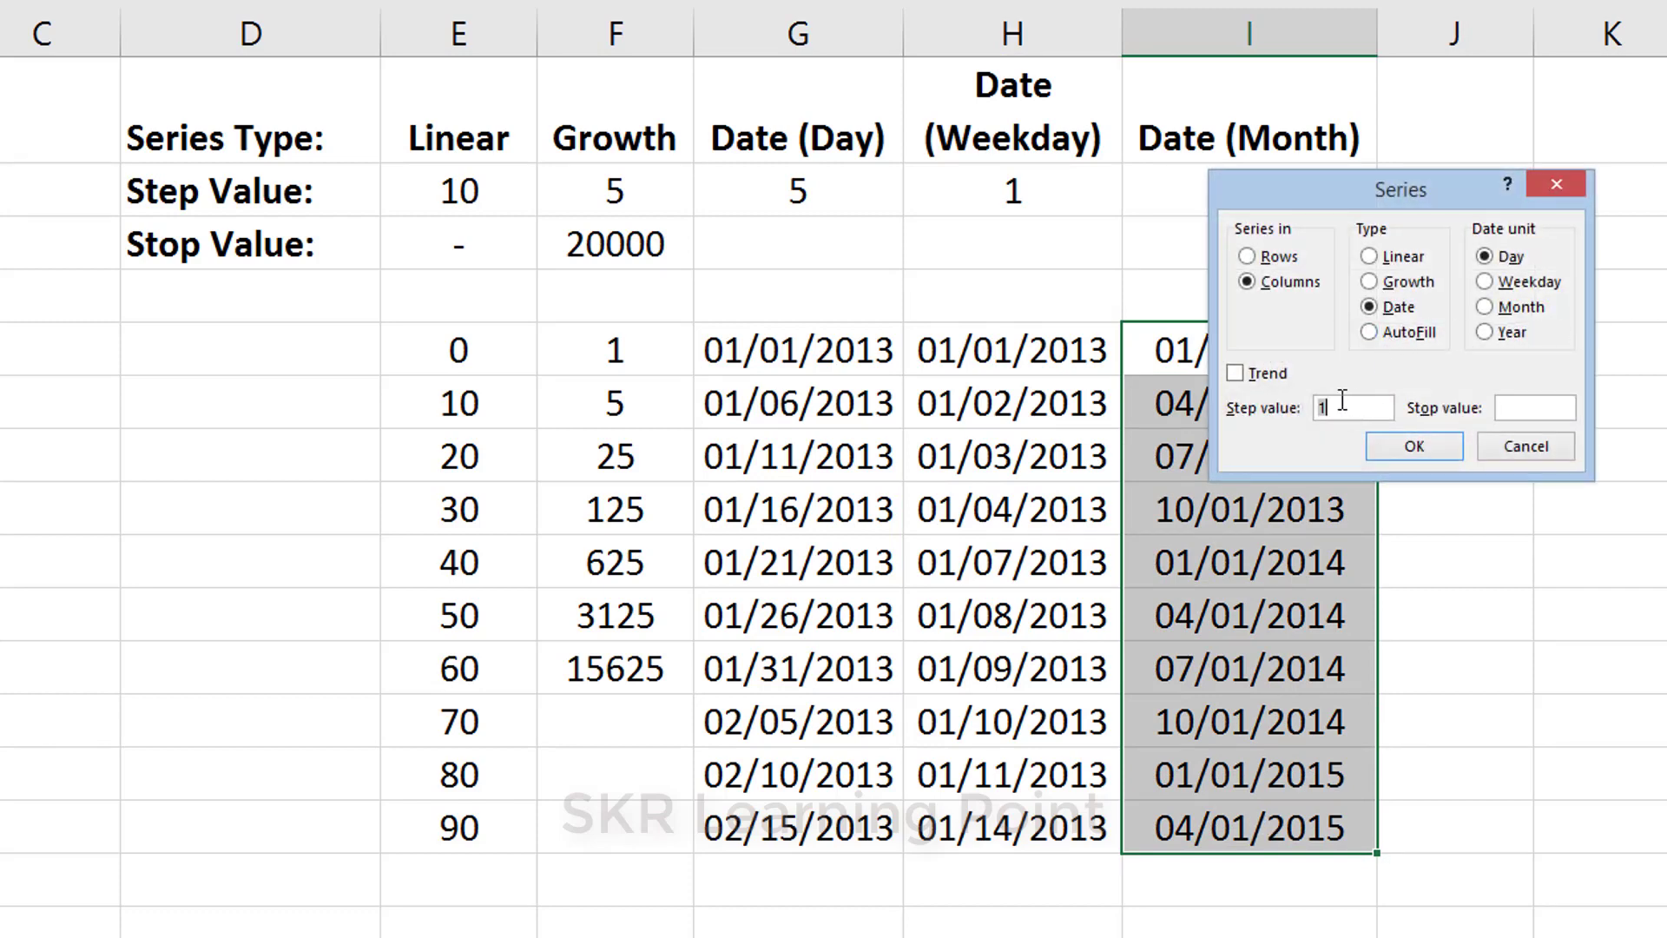
{"action": "left_click_drag", "start_coordinate": [1343, 401], "coordinate": [1229, 404]}
{"action": "type", "text": "5"}
{"action": "left_click", "coordinate": [1519, 310]}
{"action": "left_click", "coordinate": [1429, 448]}
{"action": "left_click_drag", "start_coordinate": [1169, 358], "coordinate": [1167, 825]}
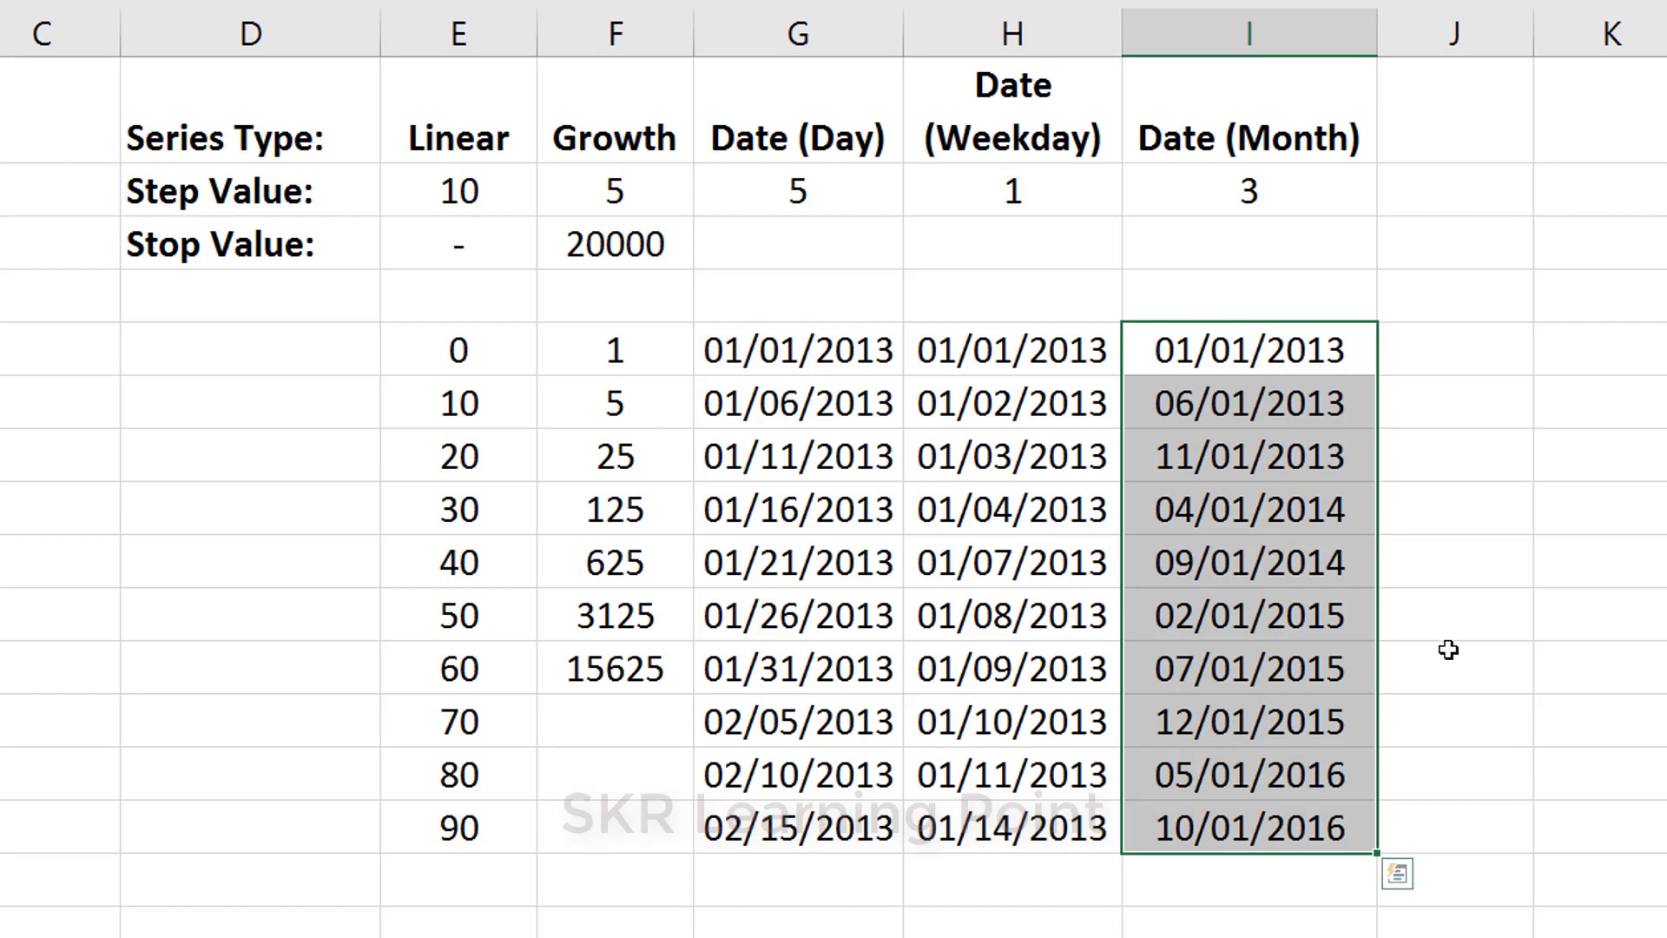
- Open the Series settings for H5:I13 and enable the Trend option
{"action": "left_click", "coordinate": [1269, 337]}
{"action": "left_click", "coordinate": [980, 342]}
{"action": "left_click_drag", "start_coordinate": [1002, 465], "coordinate": [1160, 767]}
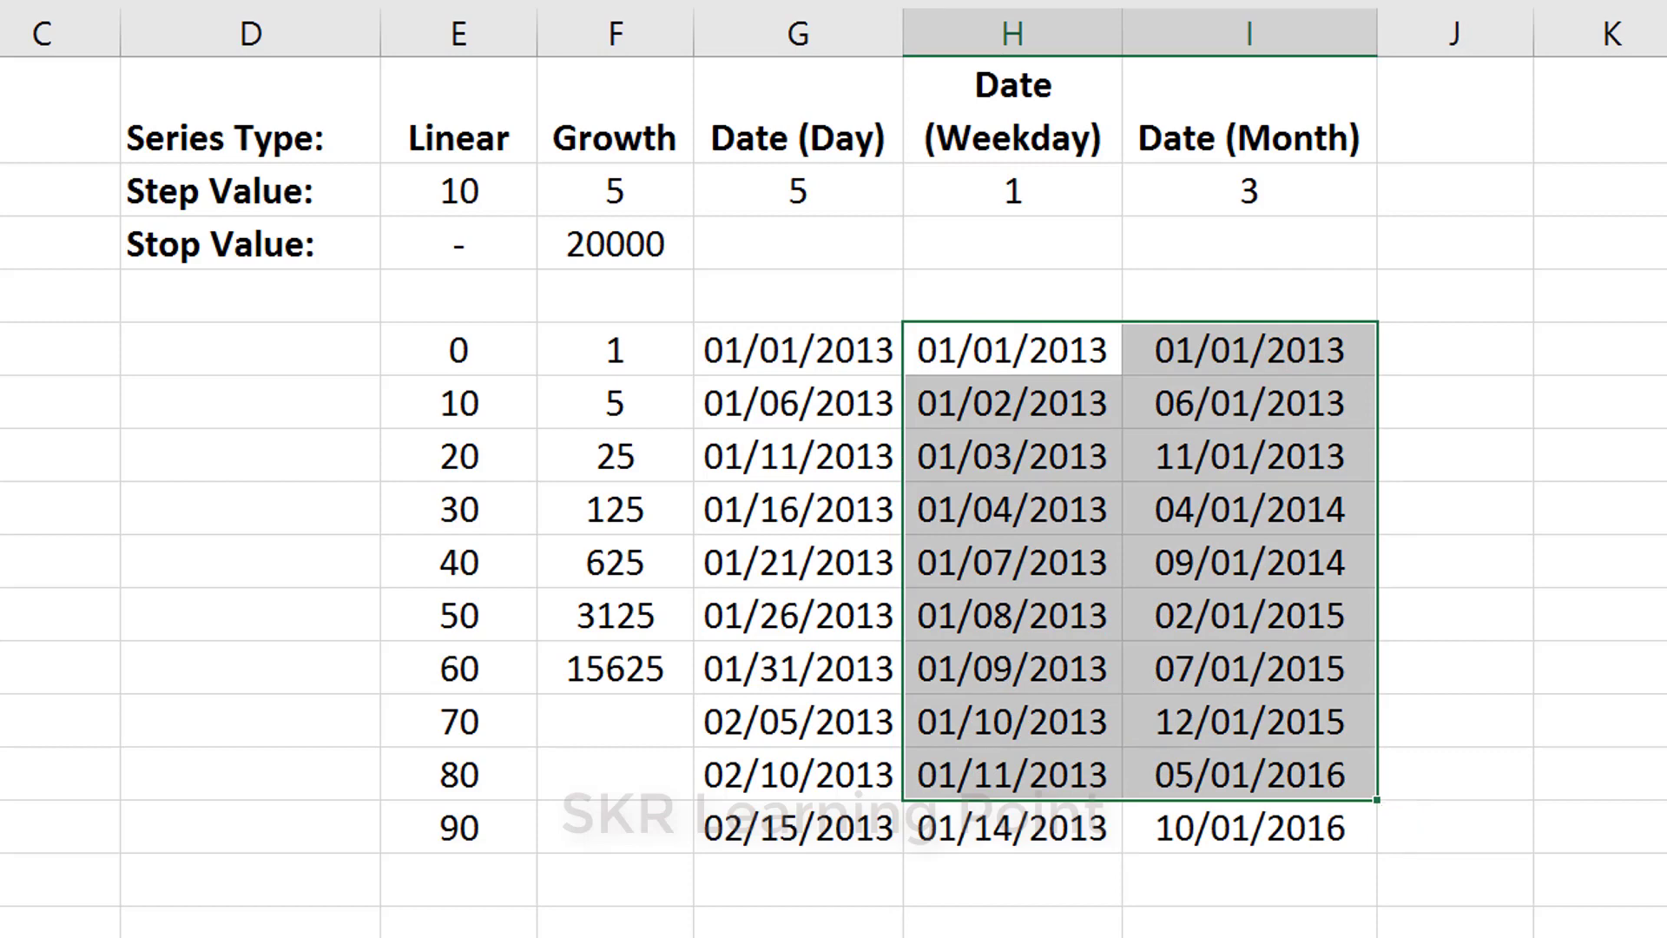
{"action": "left_click", "coordinate": [1663, 130]}
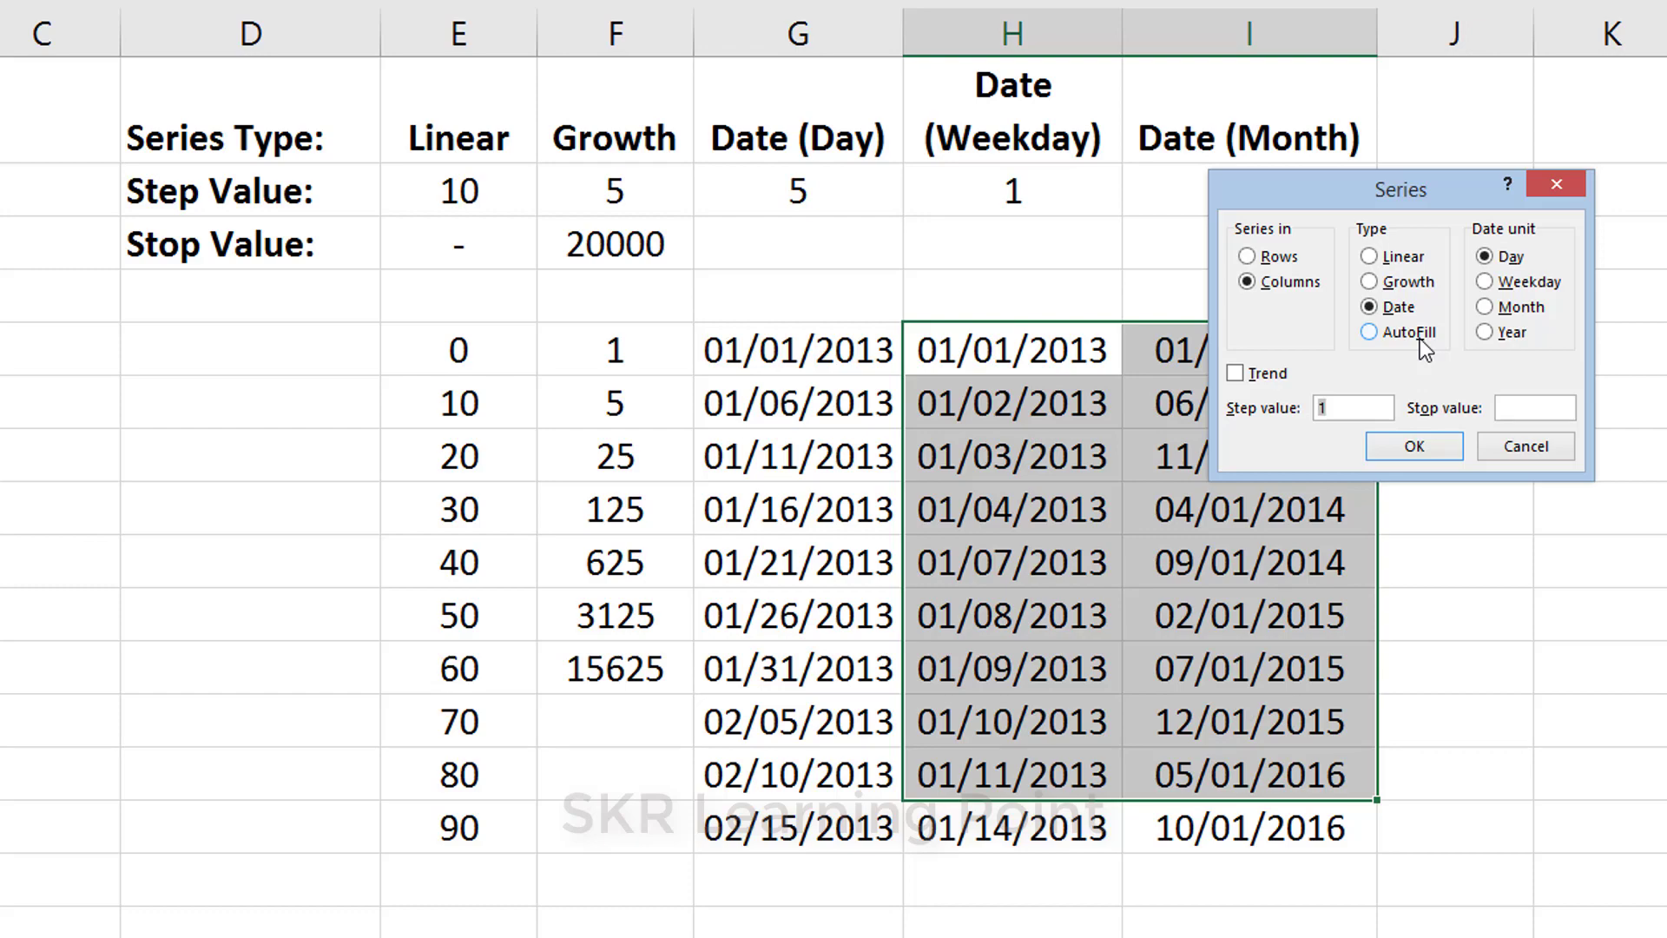
{"action": "left_click", "coordinate": [1235, 374]}
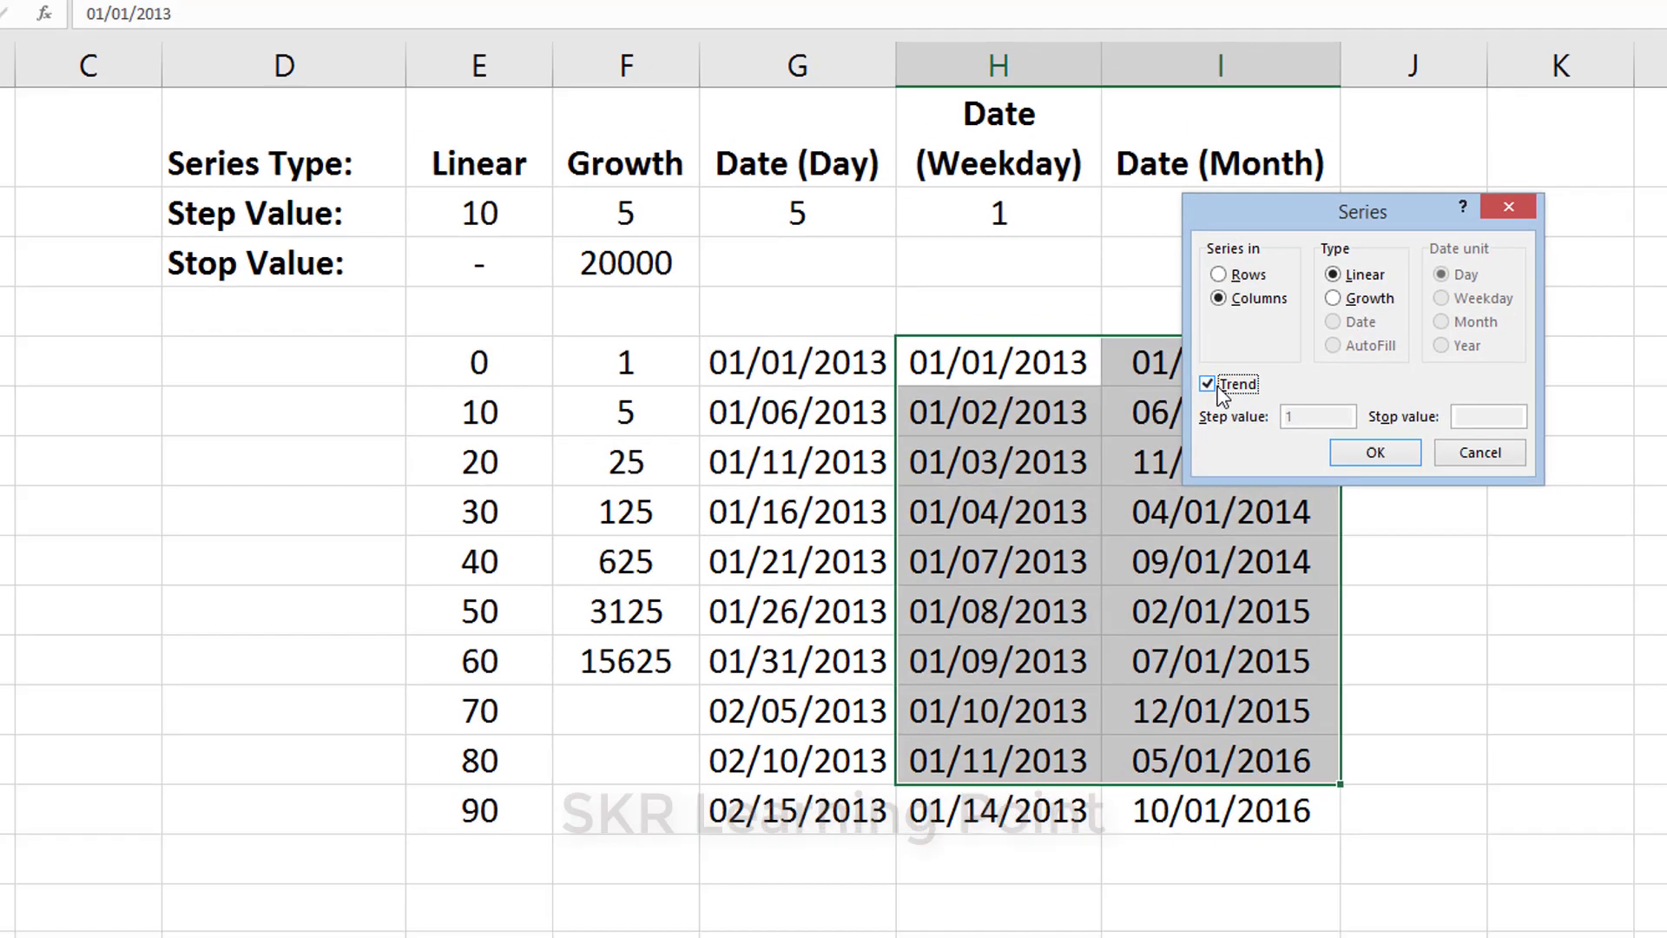